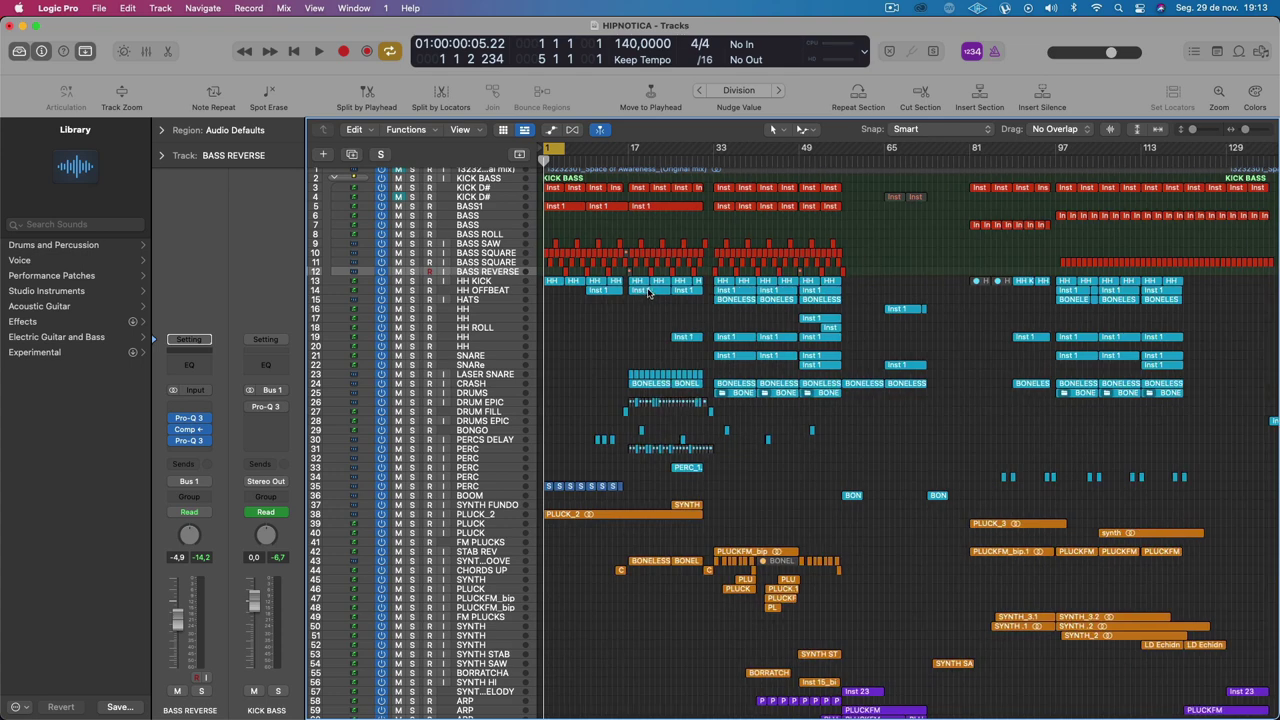
# Step: Play the arrangement from bar 33, and from around bar 102
pyautogui.click(721, 163)
pyautogui.press('space')
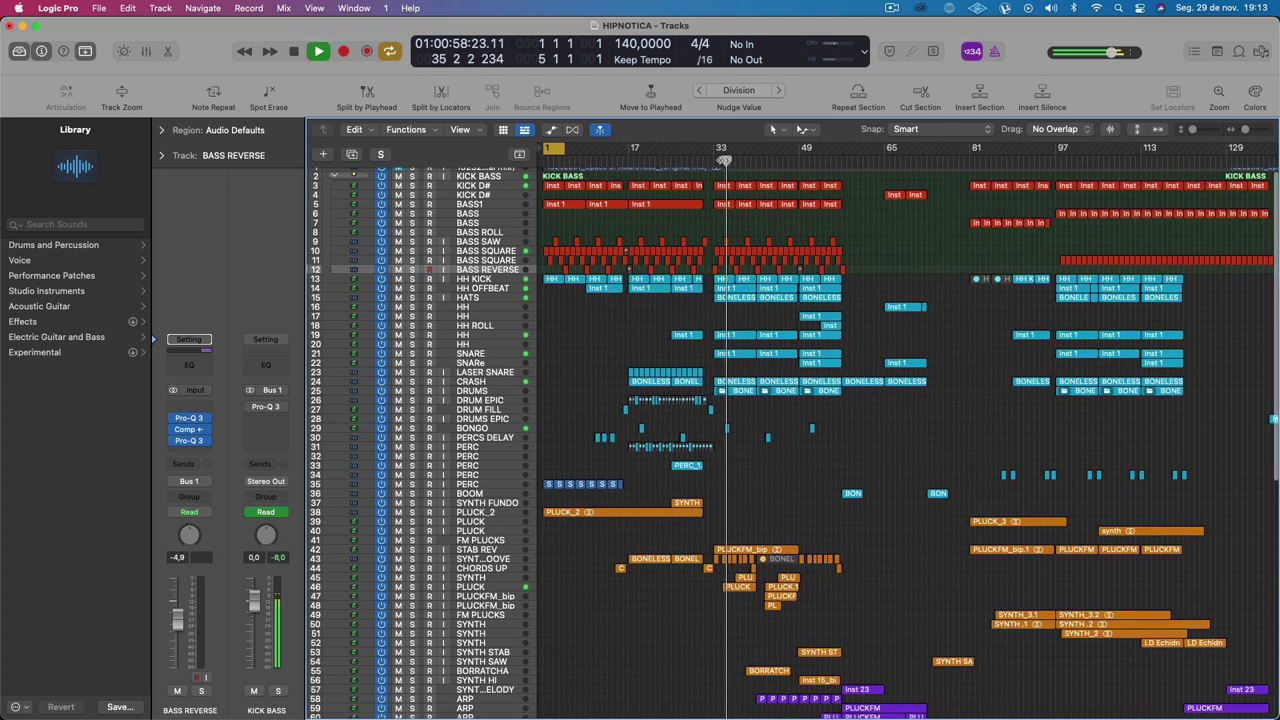
pyautogui.click(1083, 161)
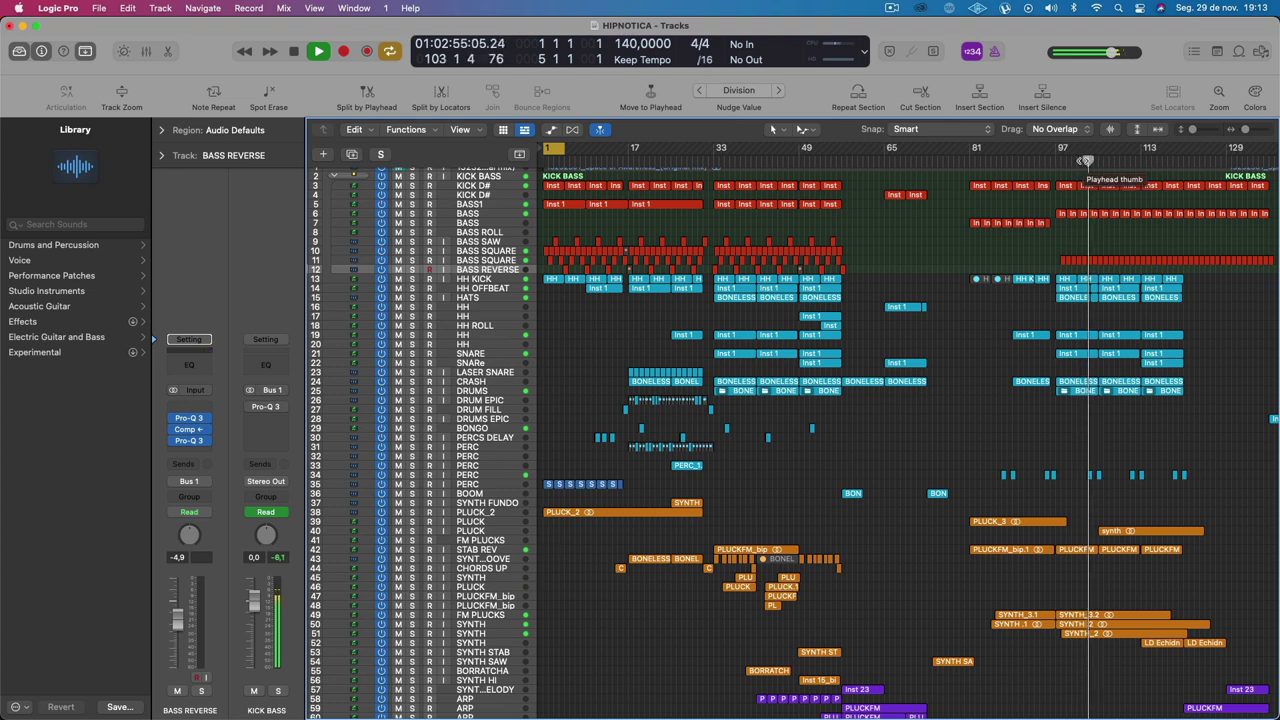
# Step: Select the first HH KICK region and play the opening bars of the arrangement
pyautogui.click(552, 279)
pyautogui.press('space')
pyautogui.press('space')
pyautogui.press('super+Right')
pyautogui.press('super+Right')
pyautogui.press('super+Right')
pyautogui.press('super+Right')
pyautogui.press('super+Right')
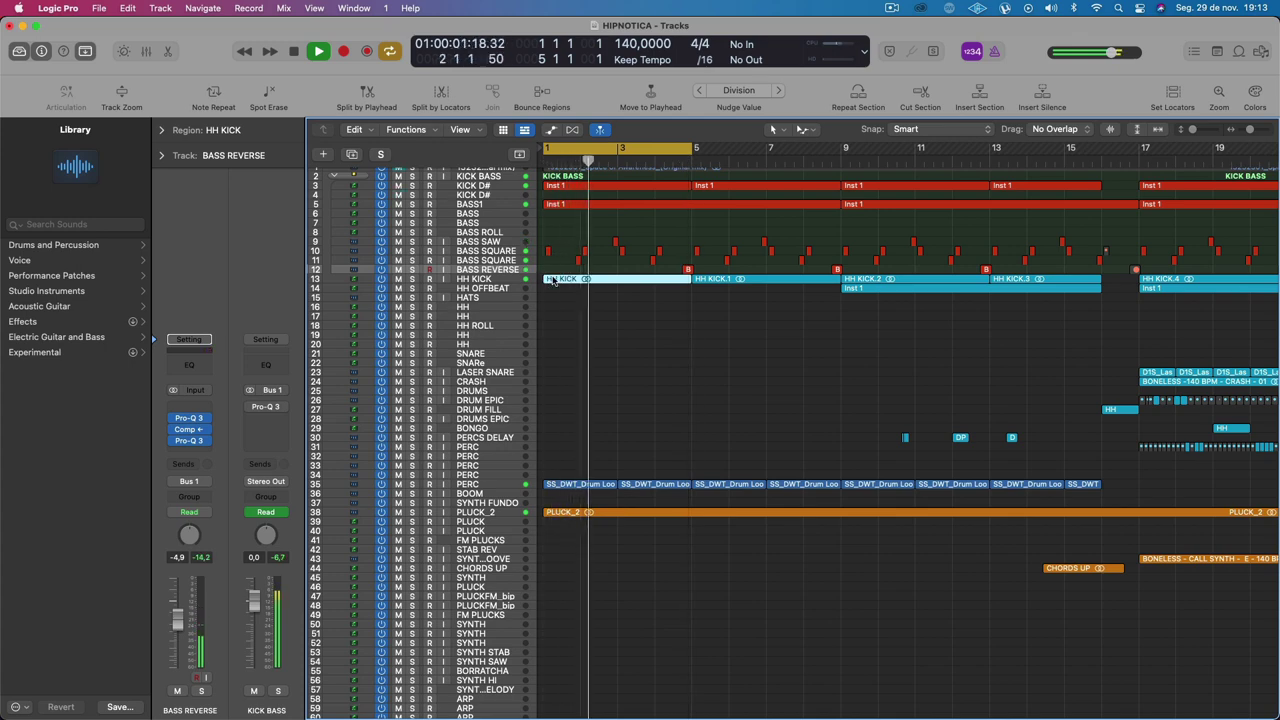
pyautogui.press('space')
# Step: Examine the kick and bass tracks' regions up close and play the cycled bars 1 to 4
pyautogui.press('super+Down')
pyautogui.press('super+Down')
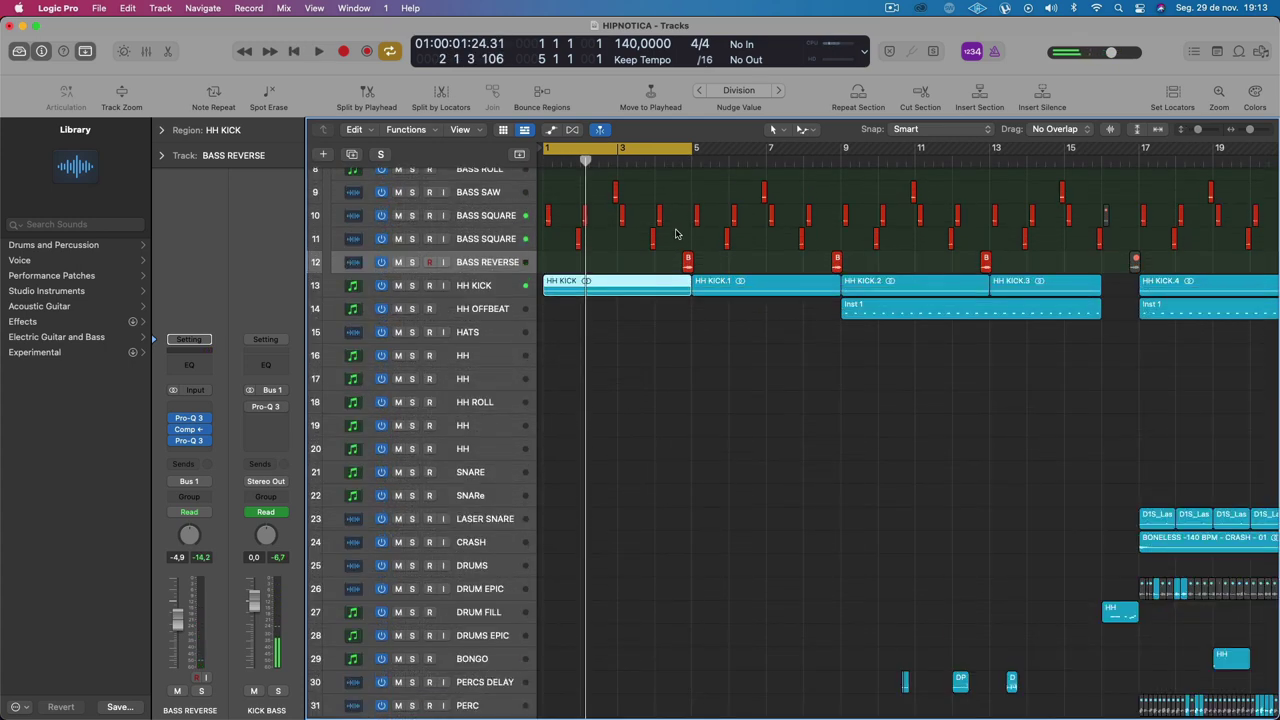
pyautogui.scroll(5, 677, 233)
pyautogui.press('super+Right')
pyautogui.press('super+Right')
pyautogui.hscroll(-3, 673, 231)
pyautogui.press('super+Down')
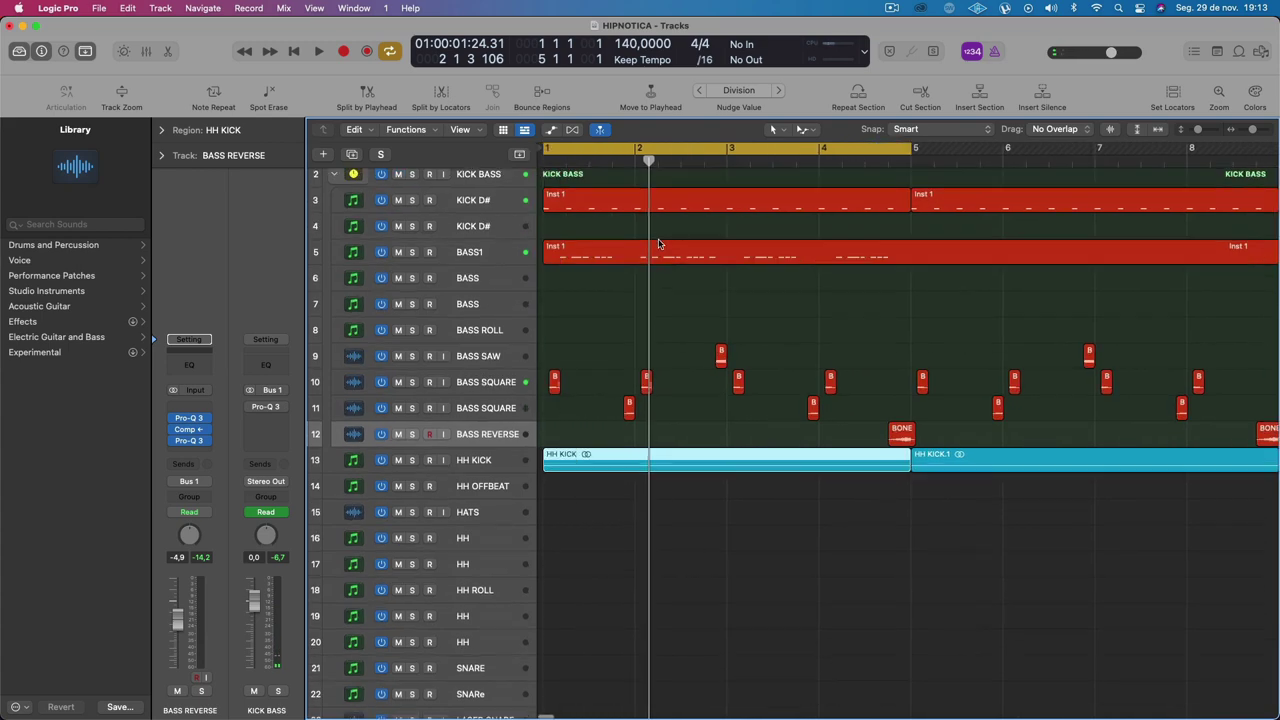
pyautogui.press('super+Down')
pyautogui.click(909, 195)
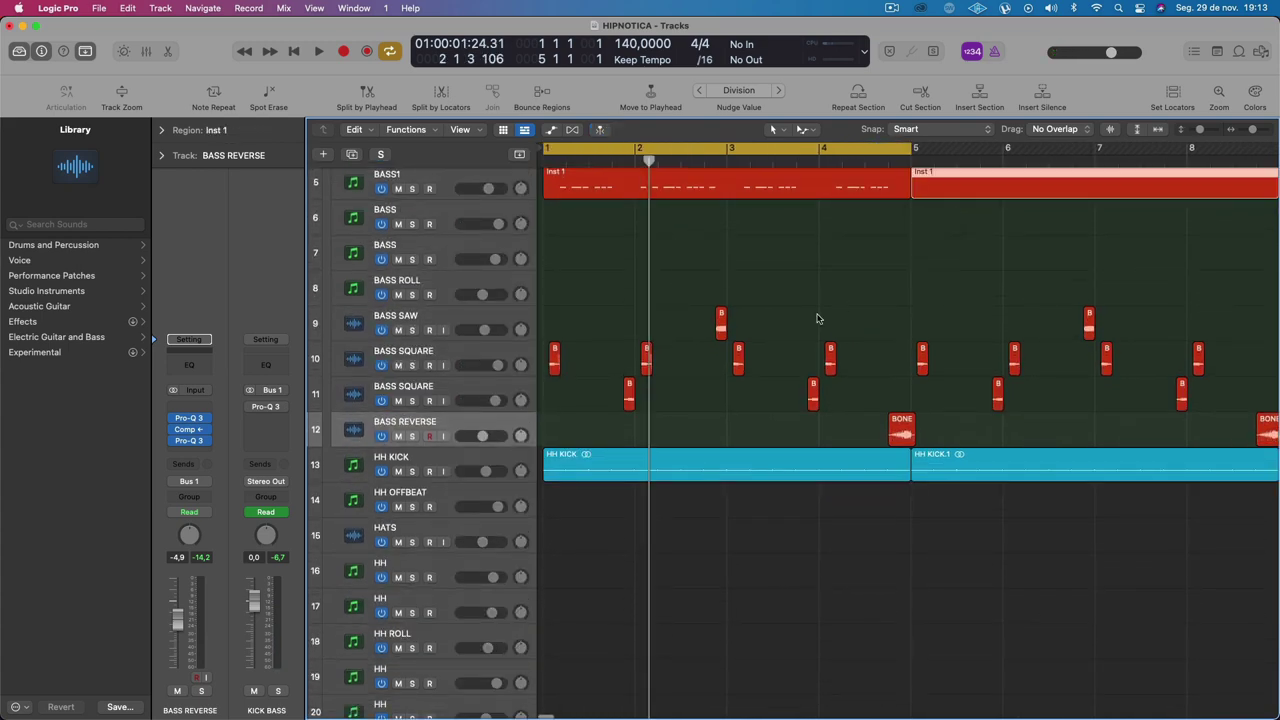
pyautogui.scroll(-8, 617, 268)
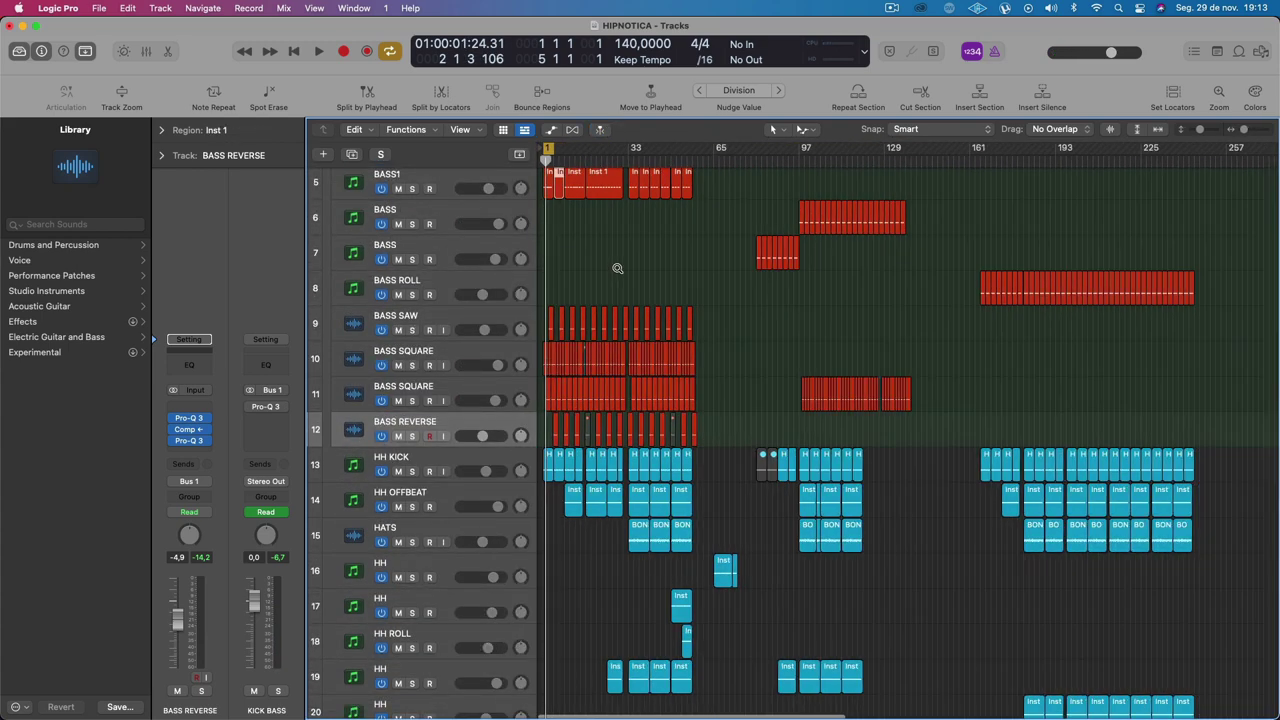
pyautogui.scroll(7, 617, 268)
pyautogui.hscroll(-3, 617, 268)
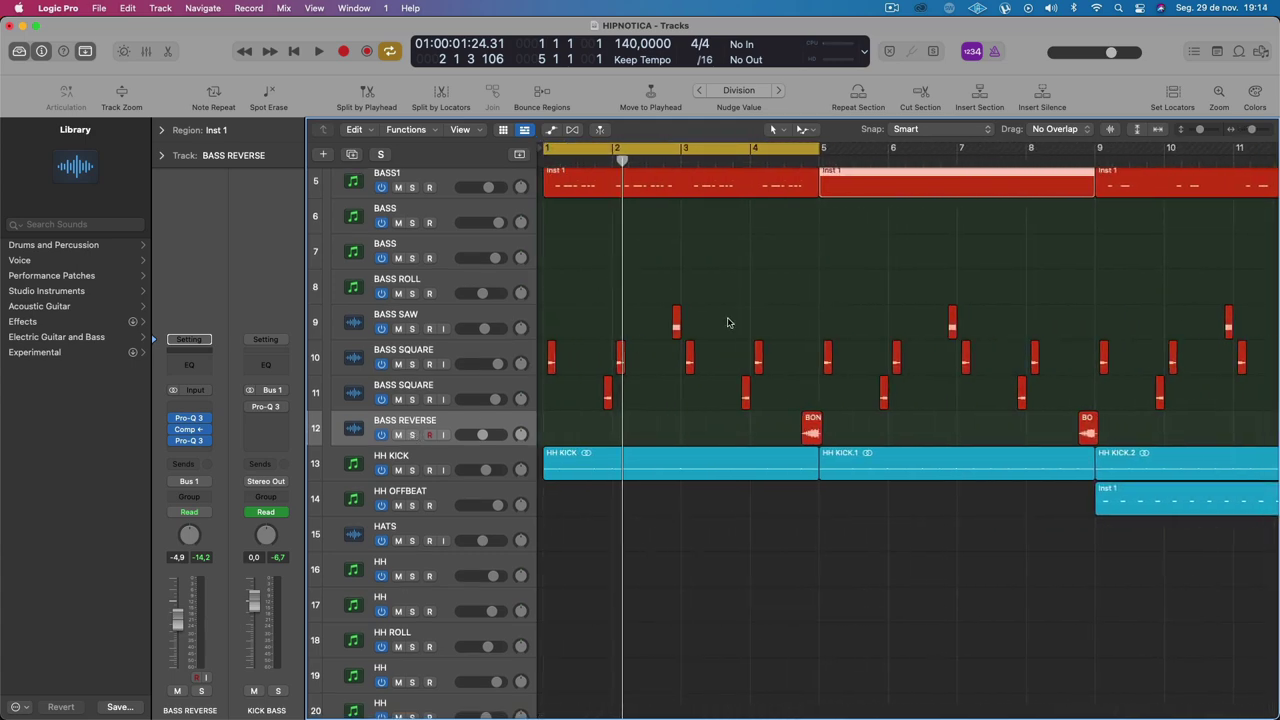
pyautogui.press('space')
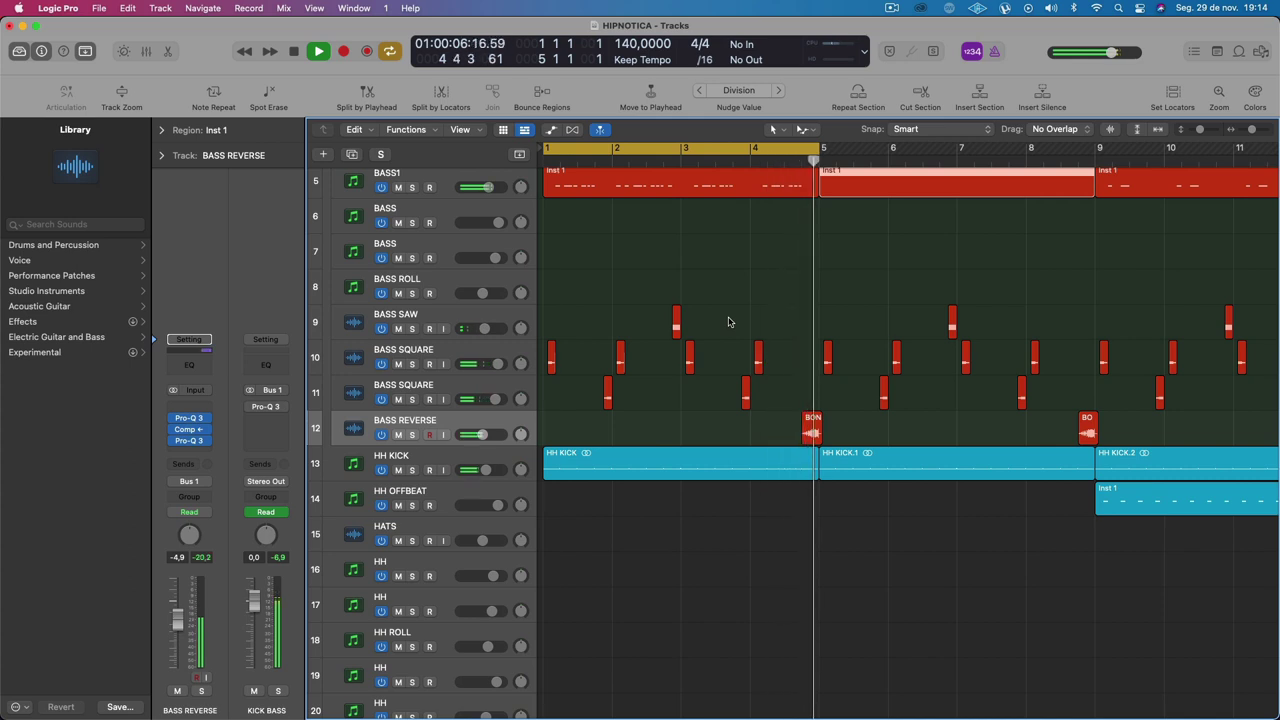
pyautogui.scroll(5, 729, 321)
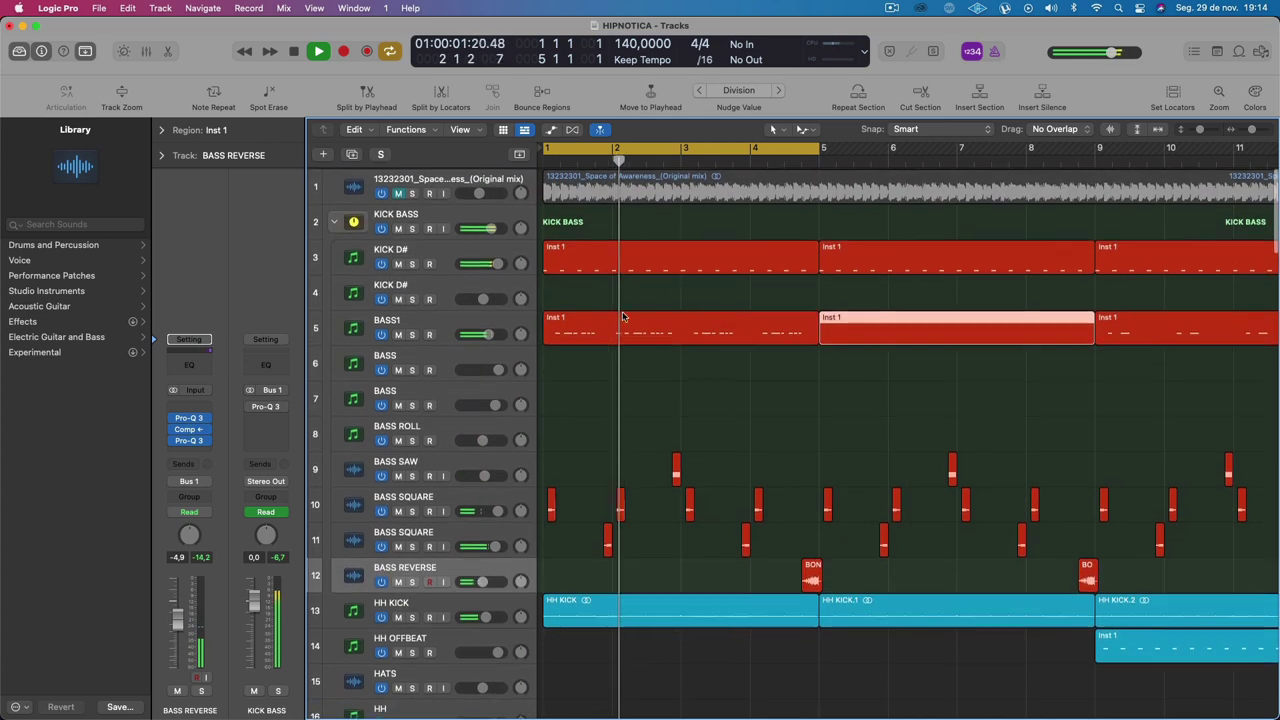
pyautogui.press('space')
# Step: Solo the first KICK D# track and the BASS1 track, and play them together from bar 1
pyautogui.click(411, 262)
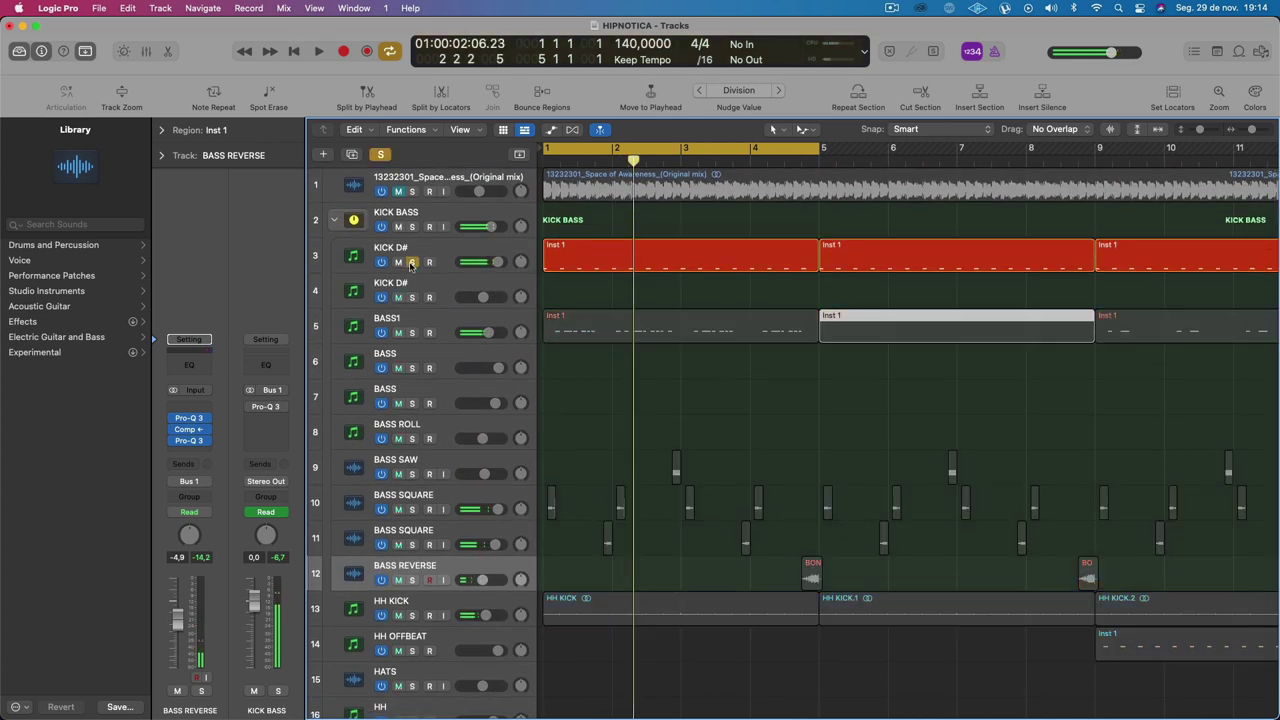
pyautogui.click(411, 333)
pyautogui.click(421, 243)
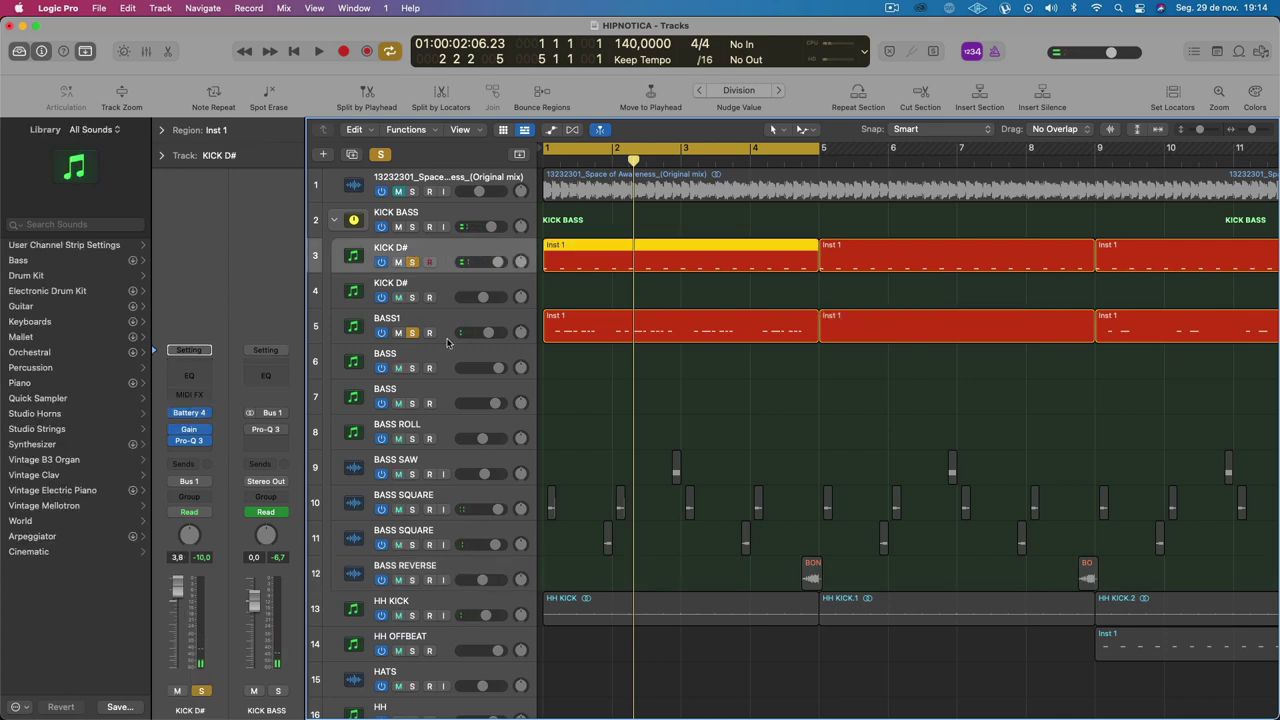
pyautogui.press('Return')
pyautogui.press('space')
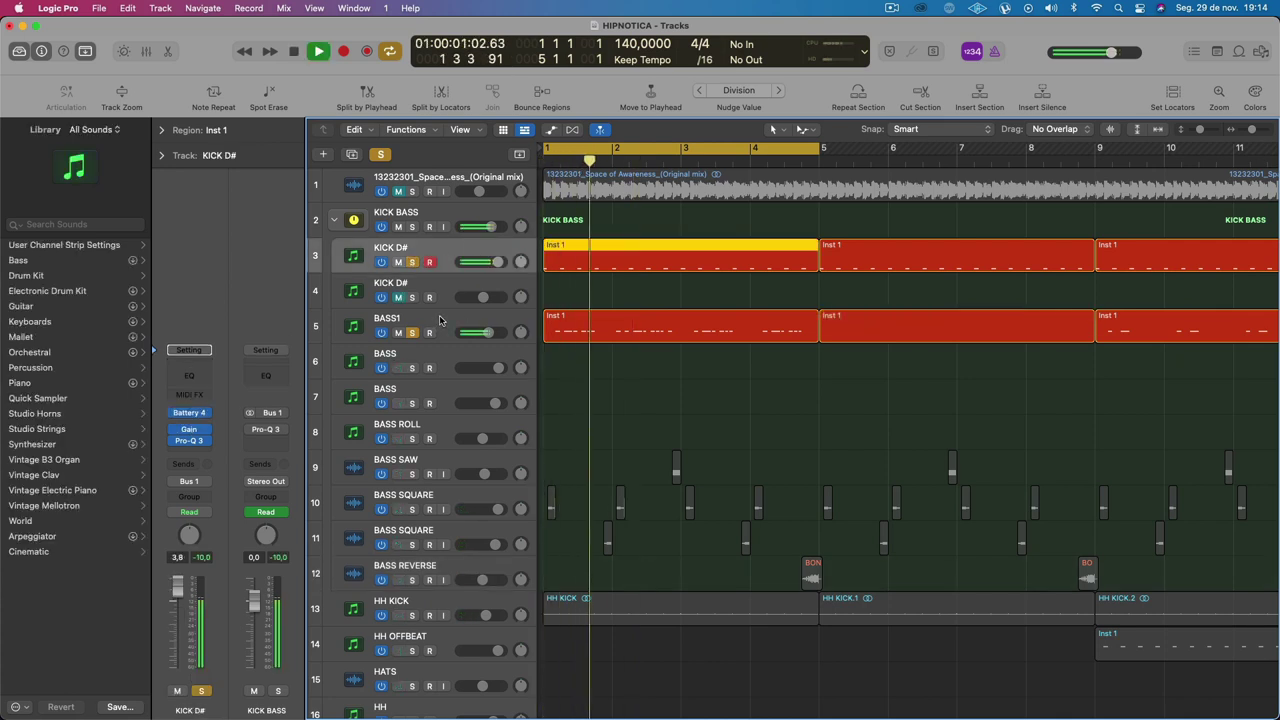
# Step: Select the BASS1 track, stop playback and open its Serum instrument, placing the window fully in view
pyautogui.click(440, 319)
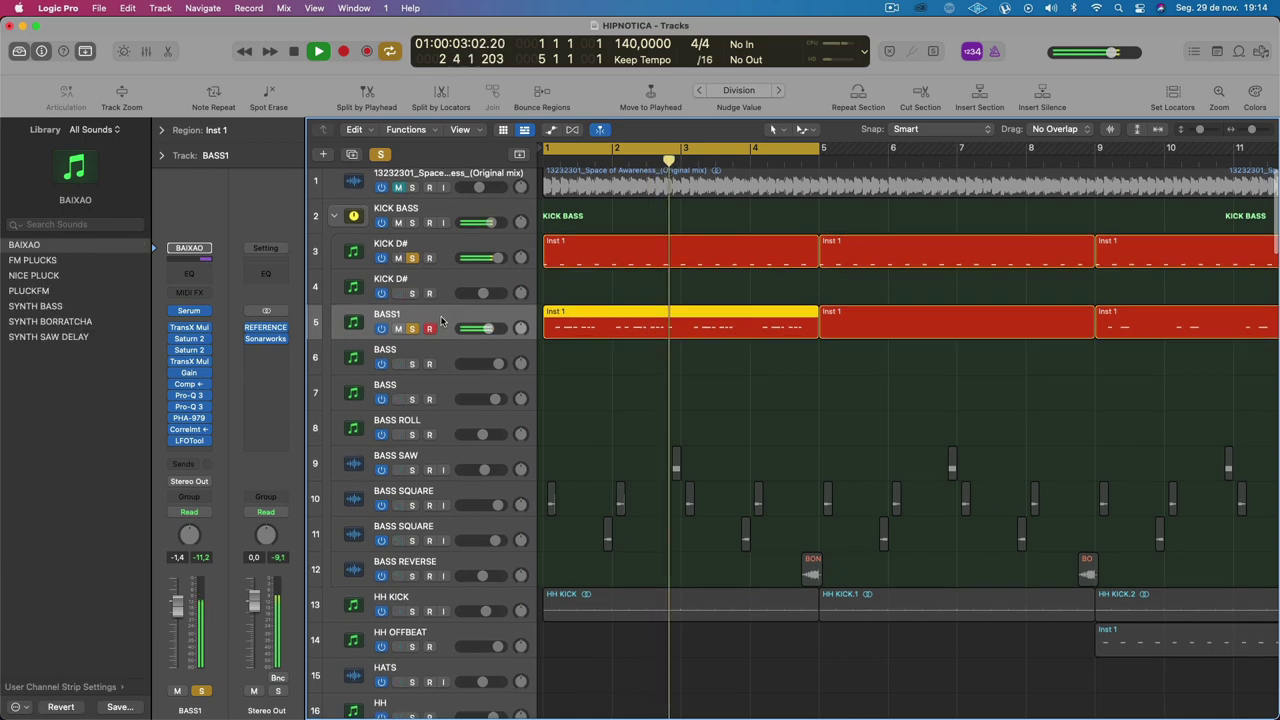
pyautogui.scroll(1, 440, 319)
pyautogui.press('space')
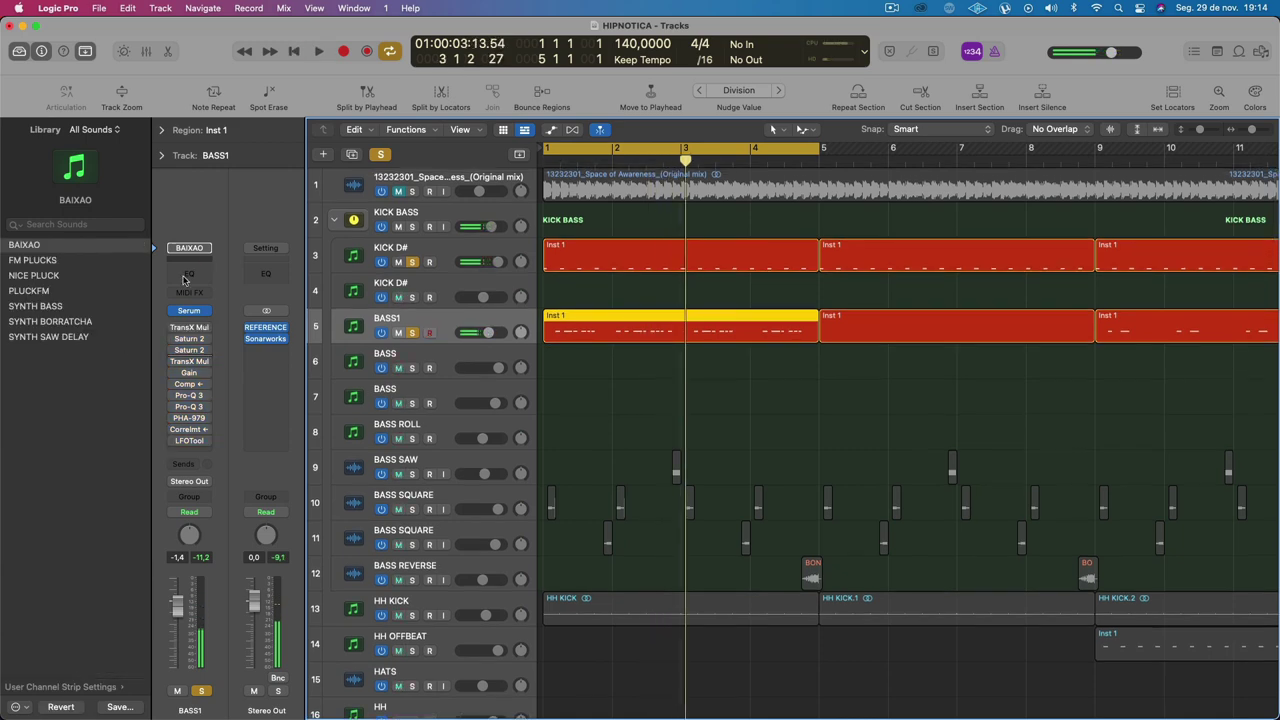
pyautogui.click(190, 311)
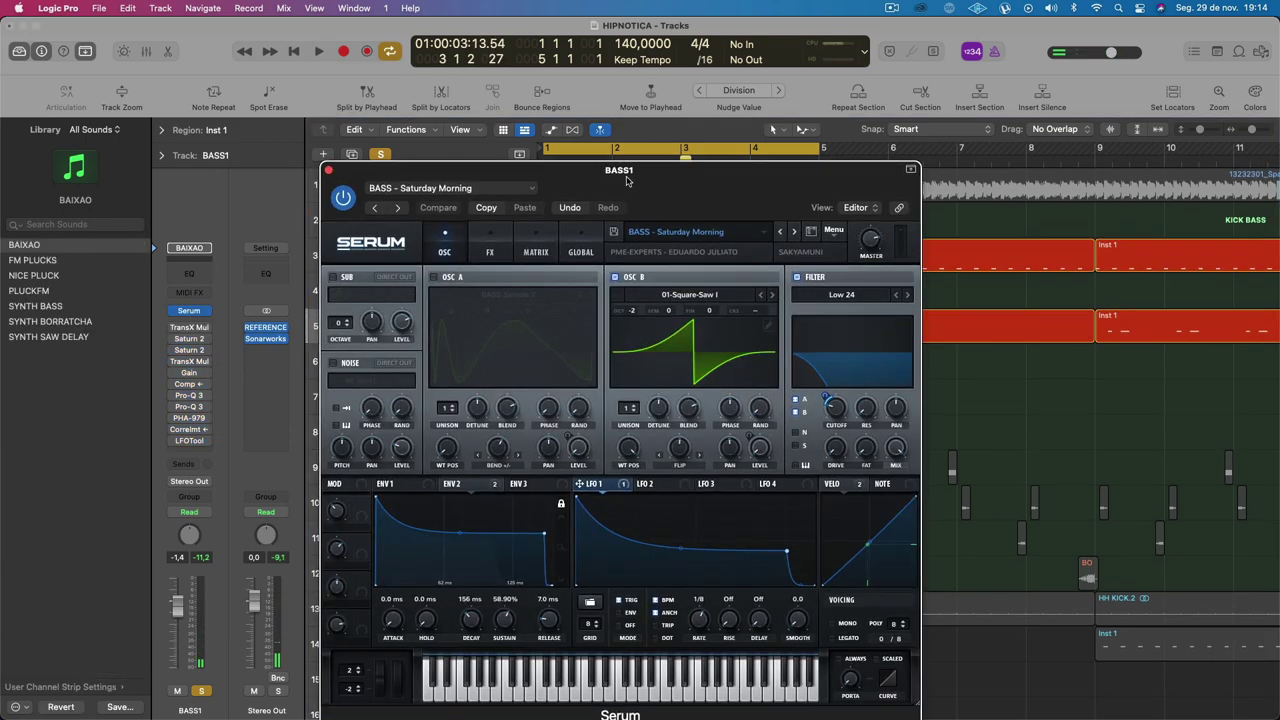
pyautogui.moveTo(627, 180); pyautogui.dragTo(549, 94)
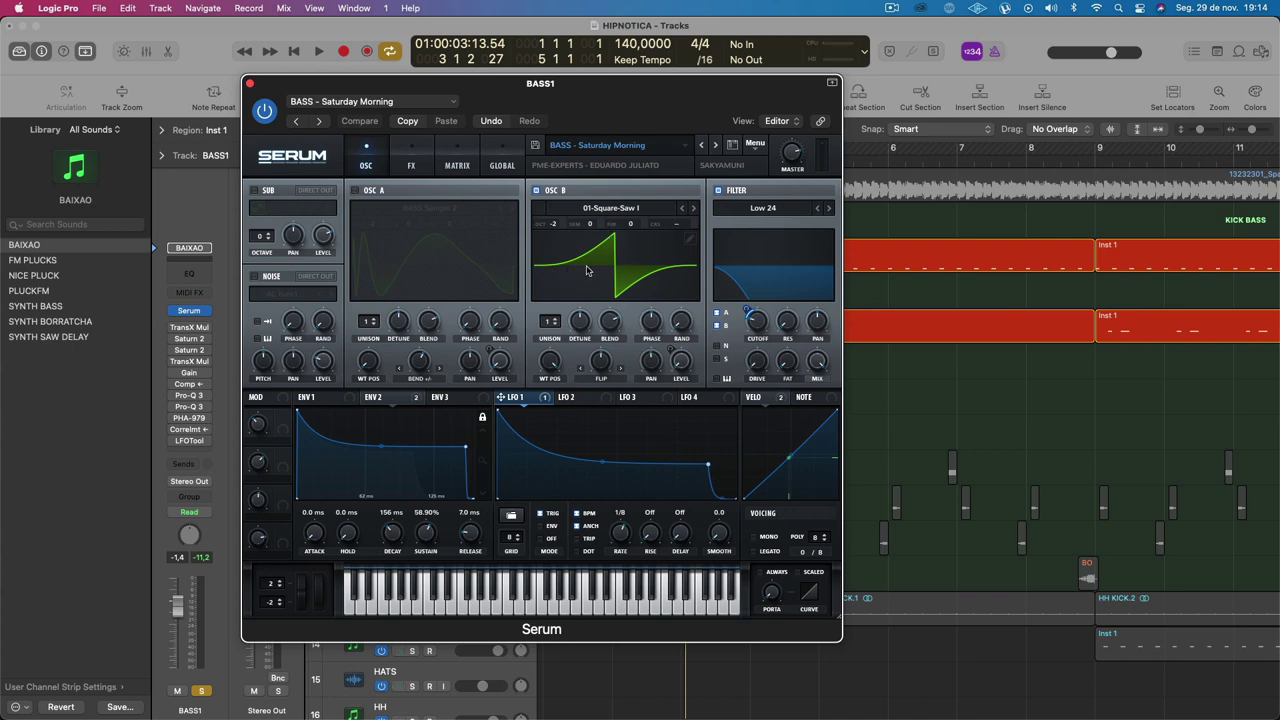
# Step: Inspect the harmonics of oscillator B's waveform in the wavetable editor while playing the loop, and close the editor
pyautogui.click(689, 240)
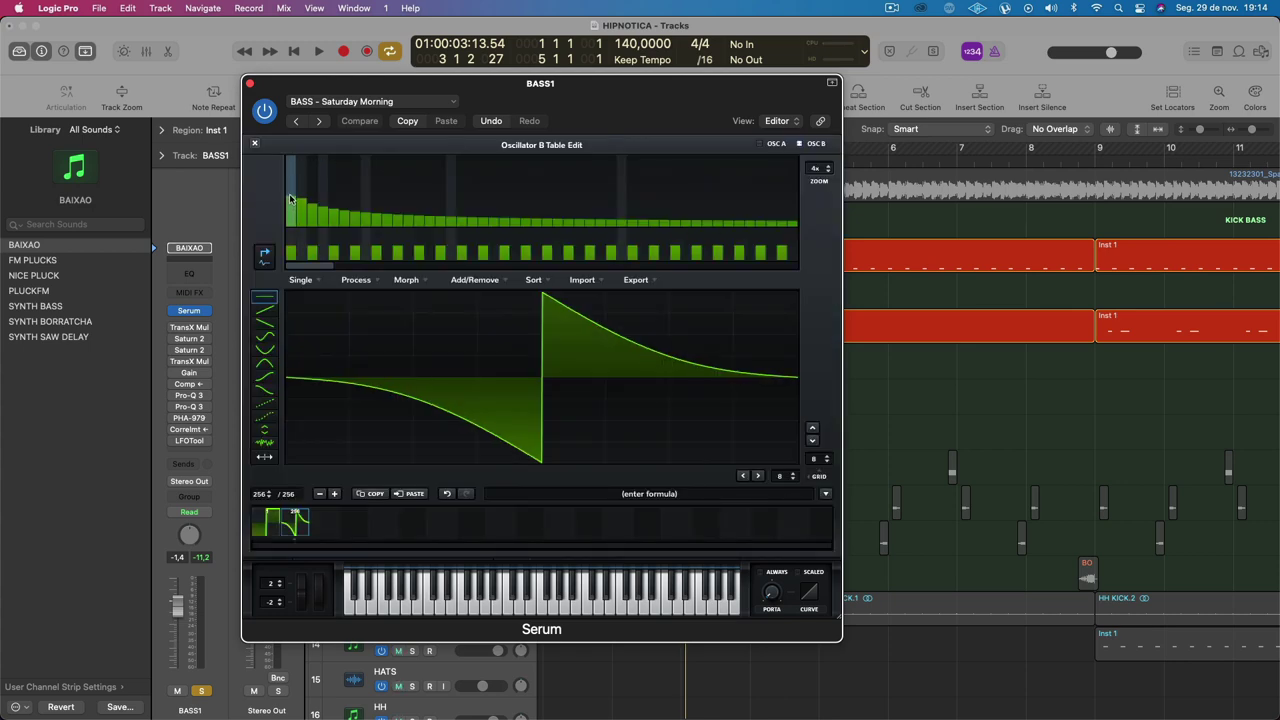
pyautogui.press('space')
pyautogui.moveTo(290, 202); pyautogui.dragTo(292, 204)
pyautogui.press('space')
pyautogui.click(254, 145)
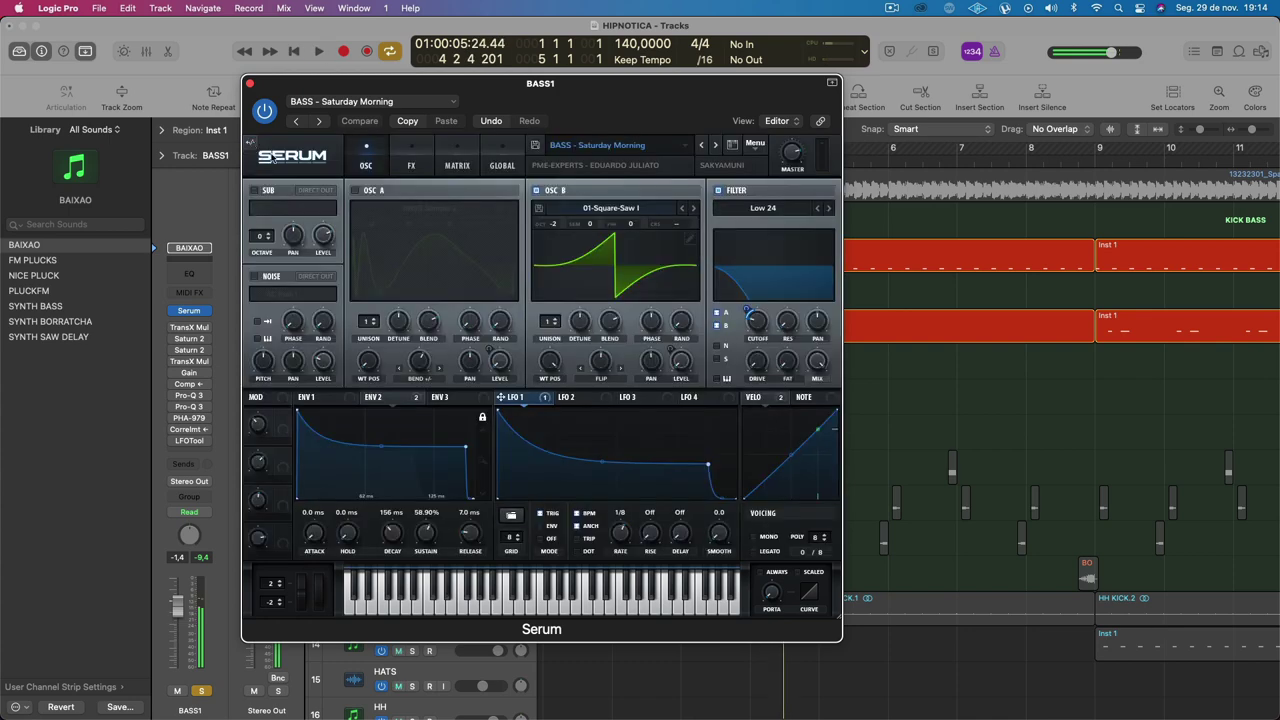
# Step: Keep oscillator A's warp mode at Bend +/-, raise its warp to 100% with the oscillator enabled, and disable it again
pyautogui.click(422, 379)
pyautogui.click(422, 379)
pyautogui.click(422, 379)
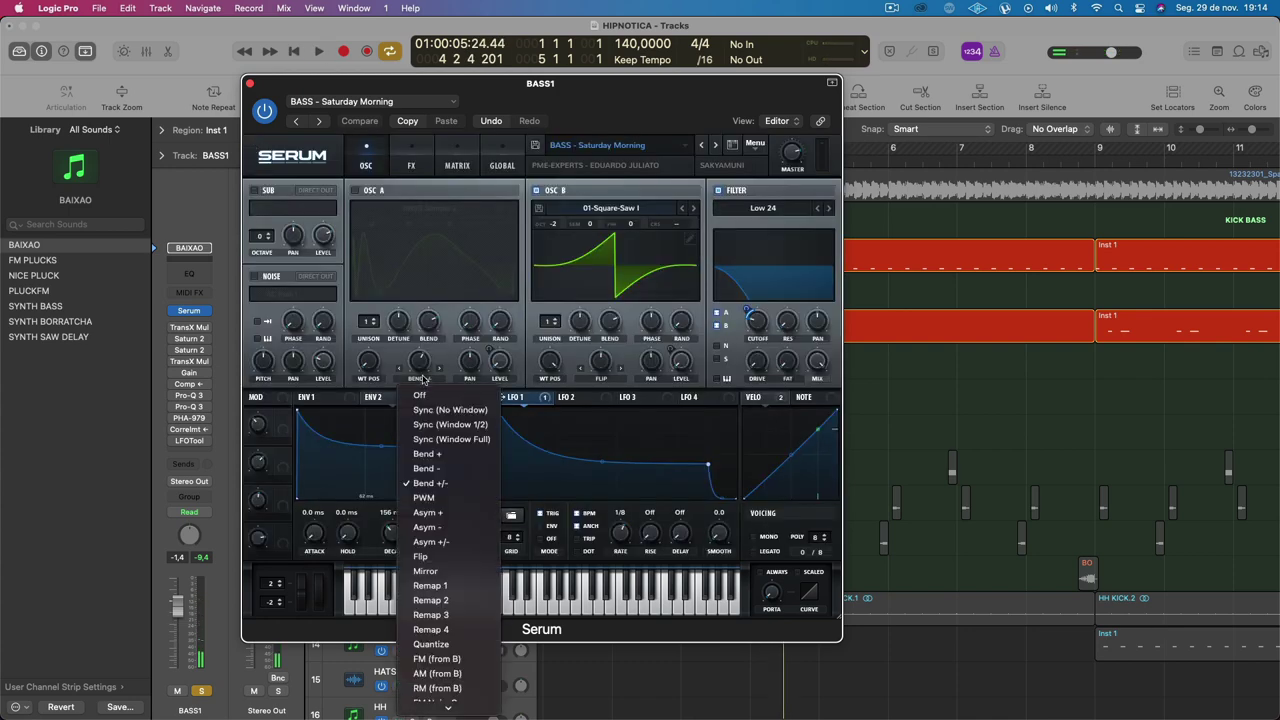
pyautogui.click(443, 485)
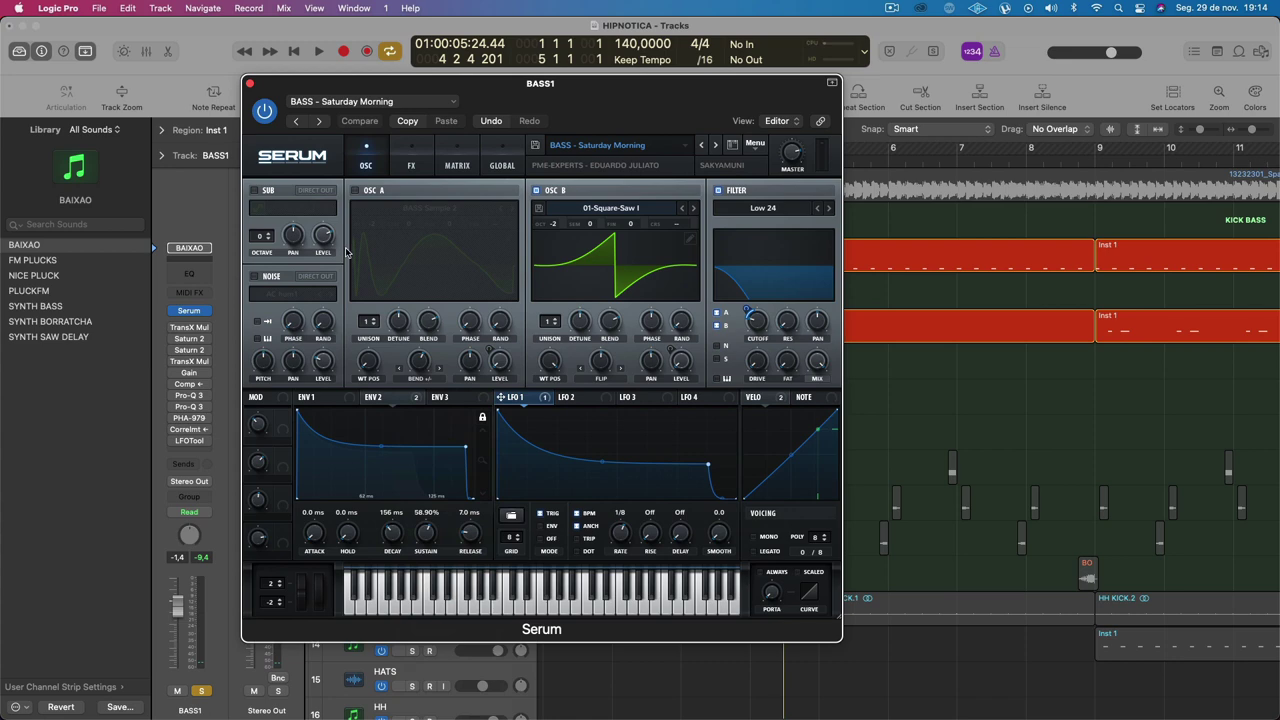
pyautogui.click(354, 190)
pyautogui.moveTo(420, 366)
pyautogui.mouseDown()
pyautogui.moveTo(422, 302)
pyautogui.moveTo(407, 470)
pyautogui.moveTo(437, 218)
pyautogui.mouseUp()
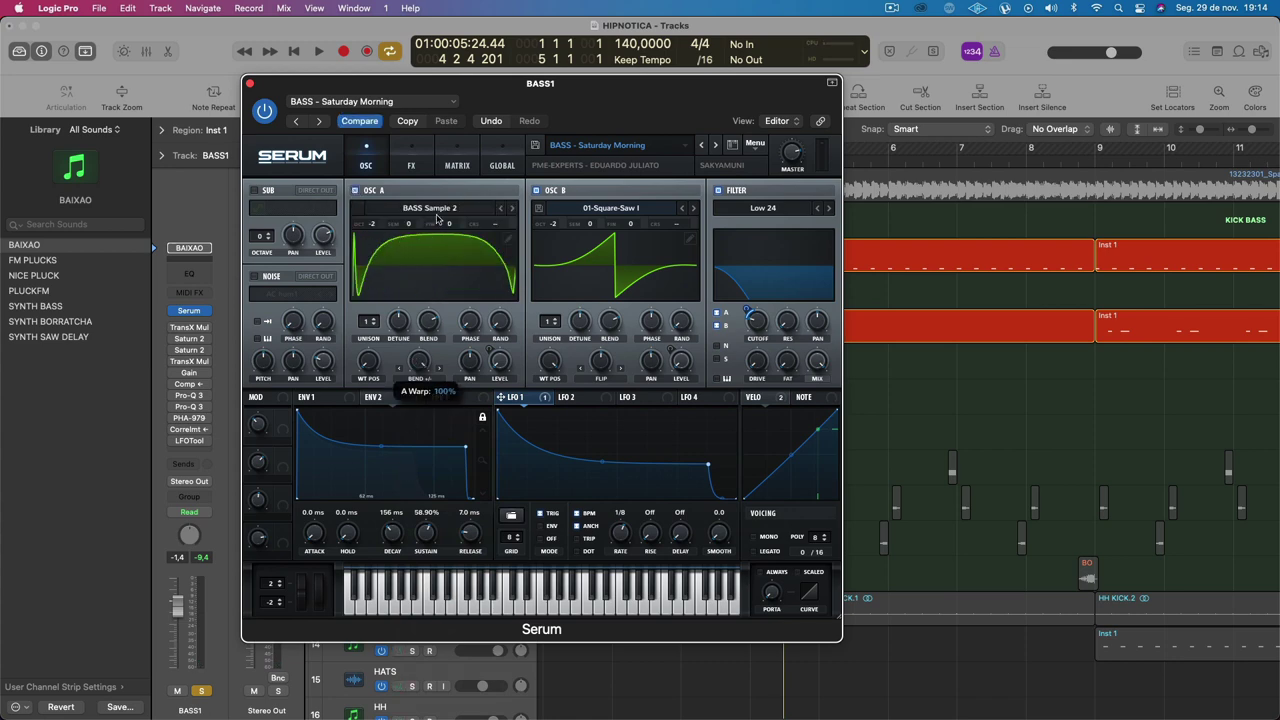
pyautogui.click(354, 192)
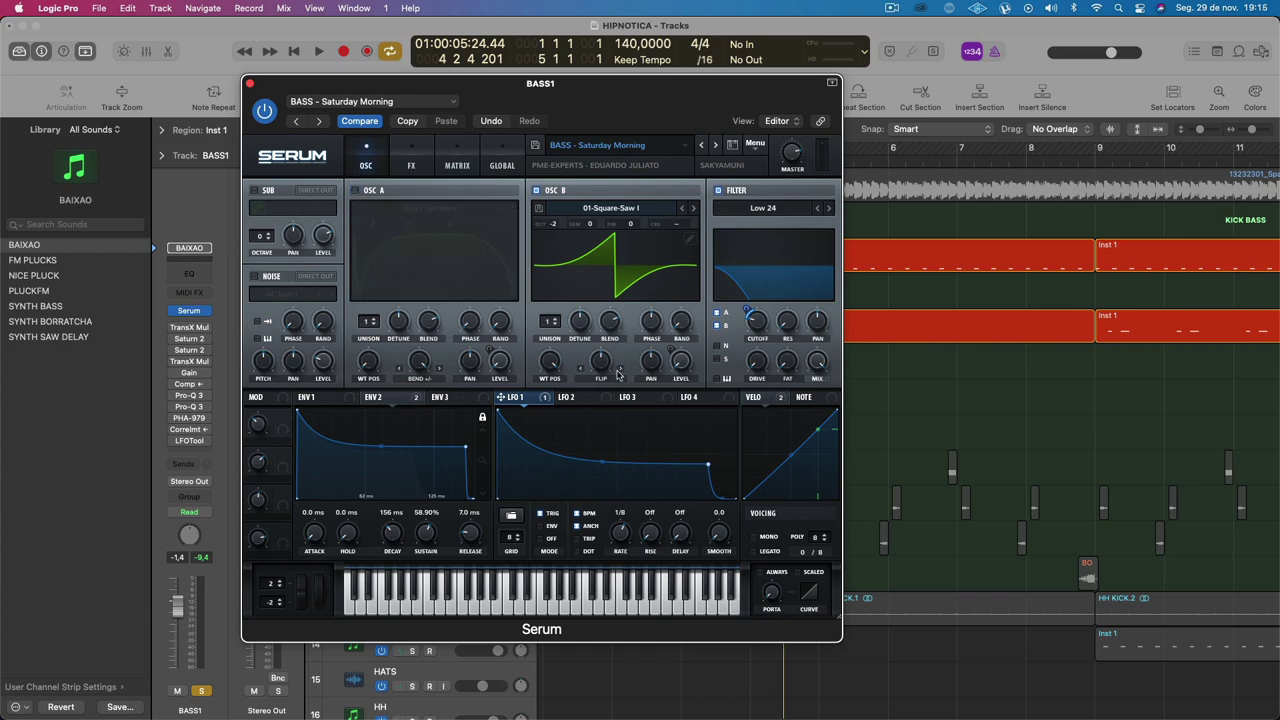
# Step: Set oscillator B's Flip warp to 50% and listen to the bass
pyautogui.moveTo(597, 367)
pyautogui.mouseDown()
pyautogui.moveTo(603, 270)
pyautogui.moveTo(597, 361)
pyautogui.mouseUp()
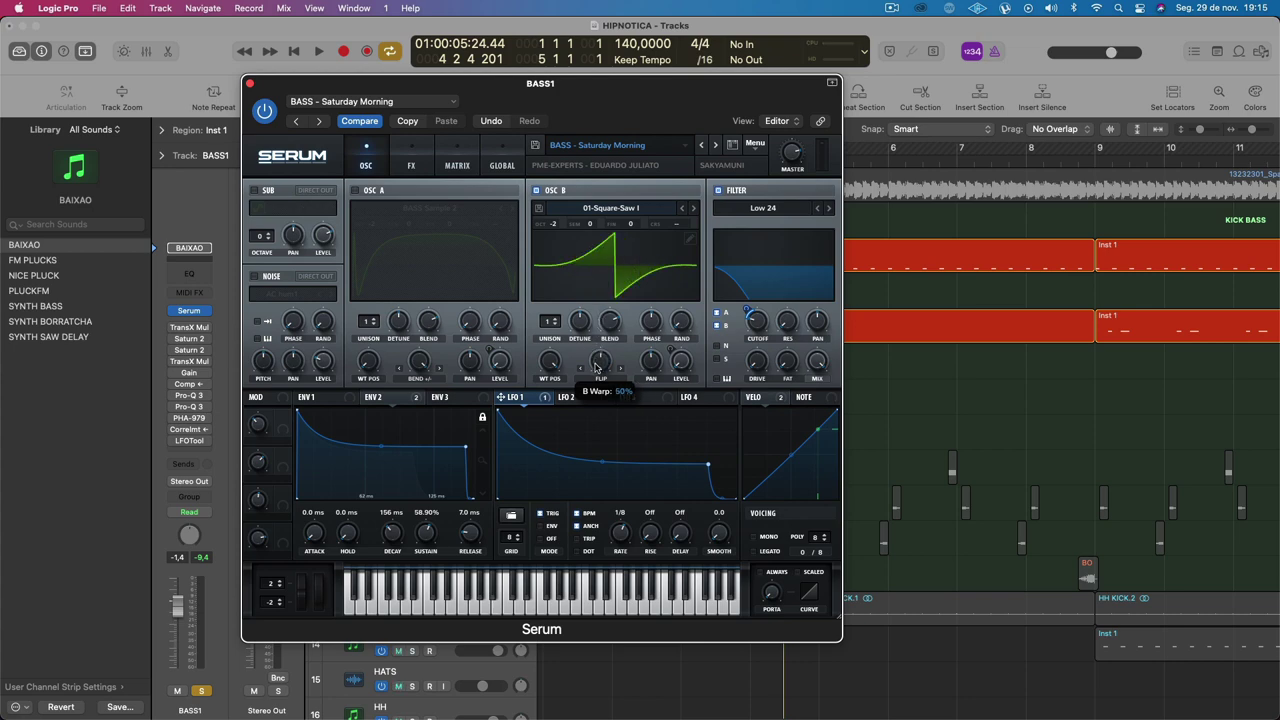
pyautogui.press('space')
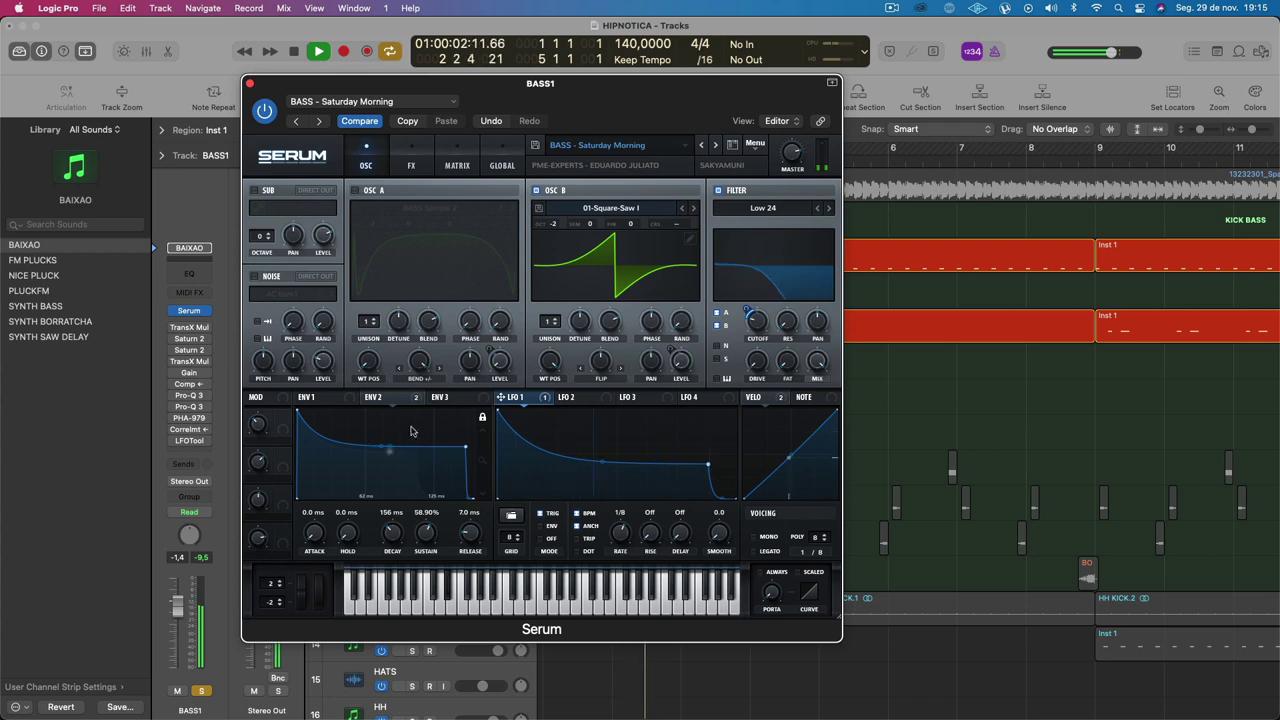
pyautogui.press('space')
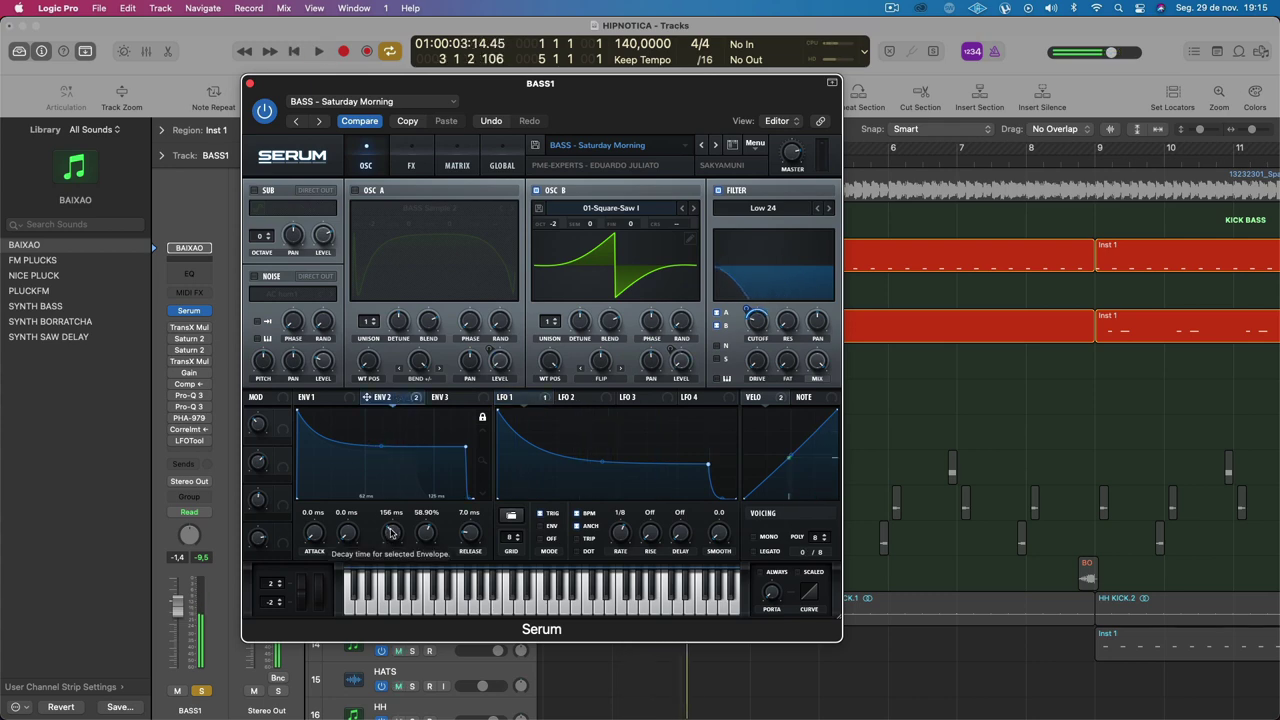
# Step: Set Envelope 2's decay to 149 ms and play the loop
pyautogui.scroll(-1, 390, 533)
pyautogui.press('space')
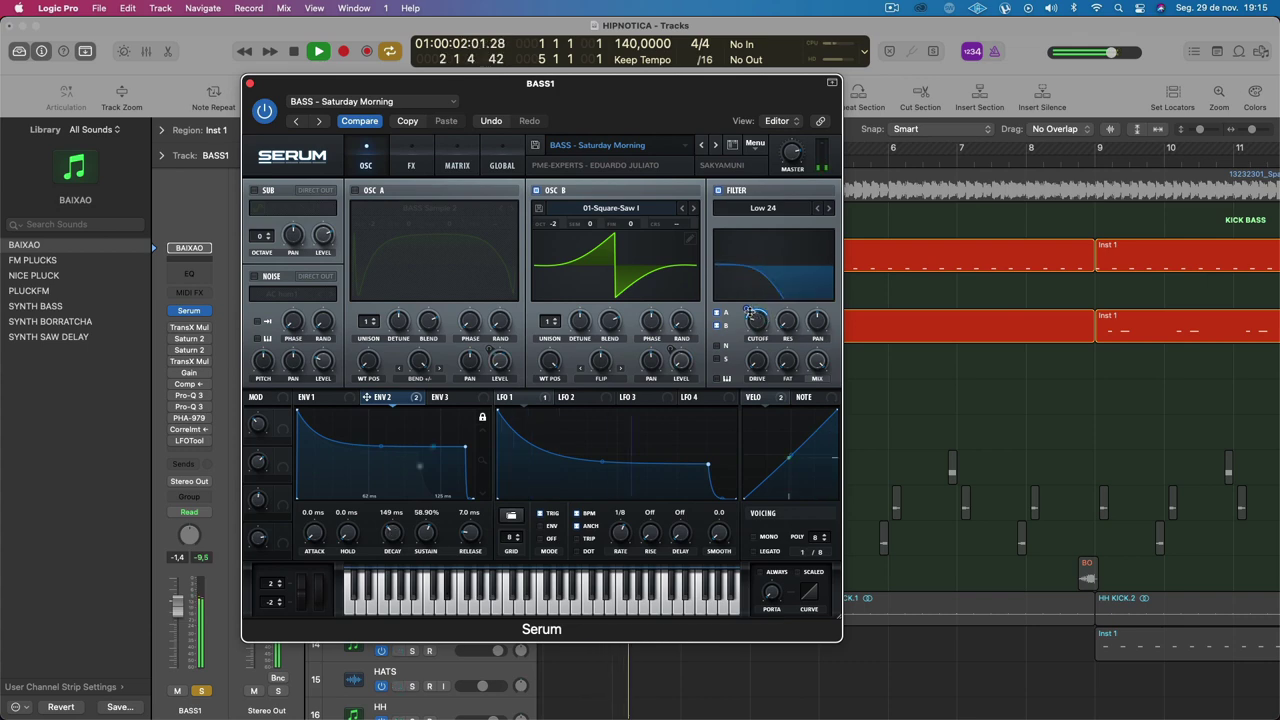
pyautogui.moveTo(742, 314)
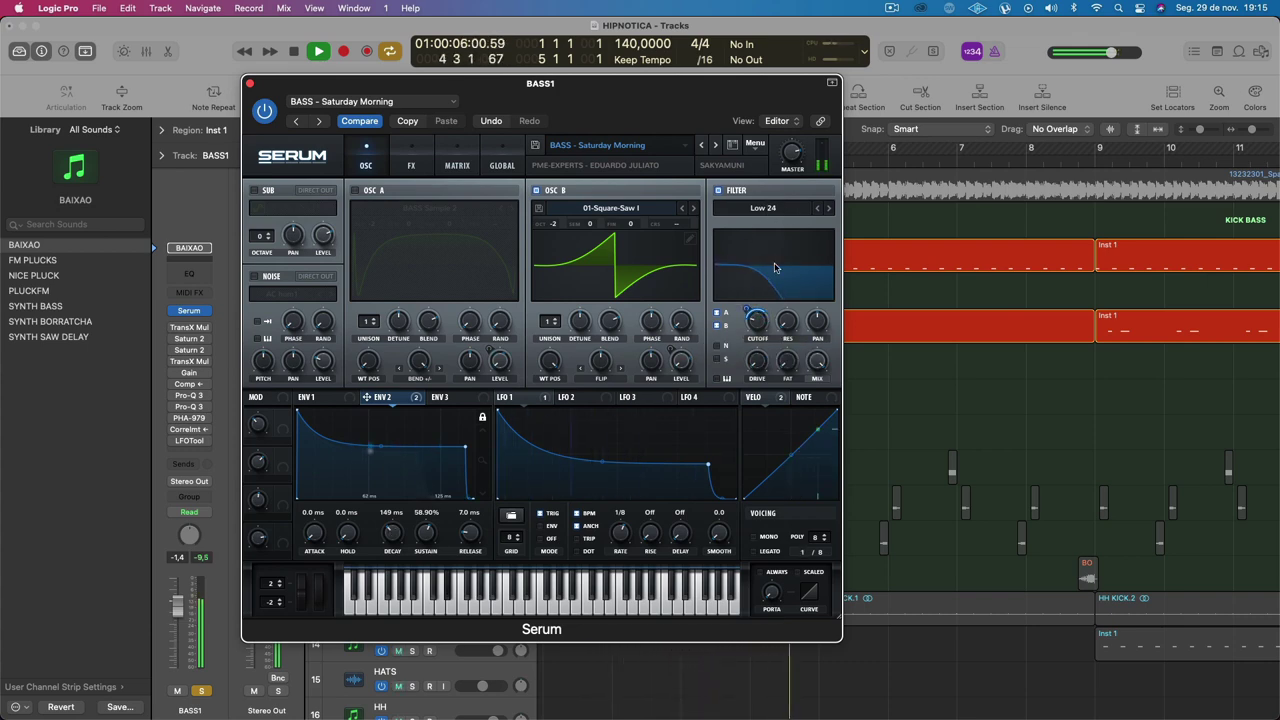
# Step: Change the Serum filter type to MG Low 24
pyautogui.click(765, 209)
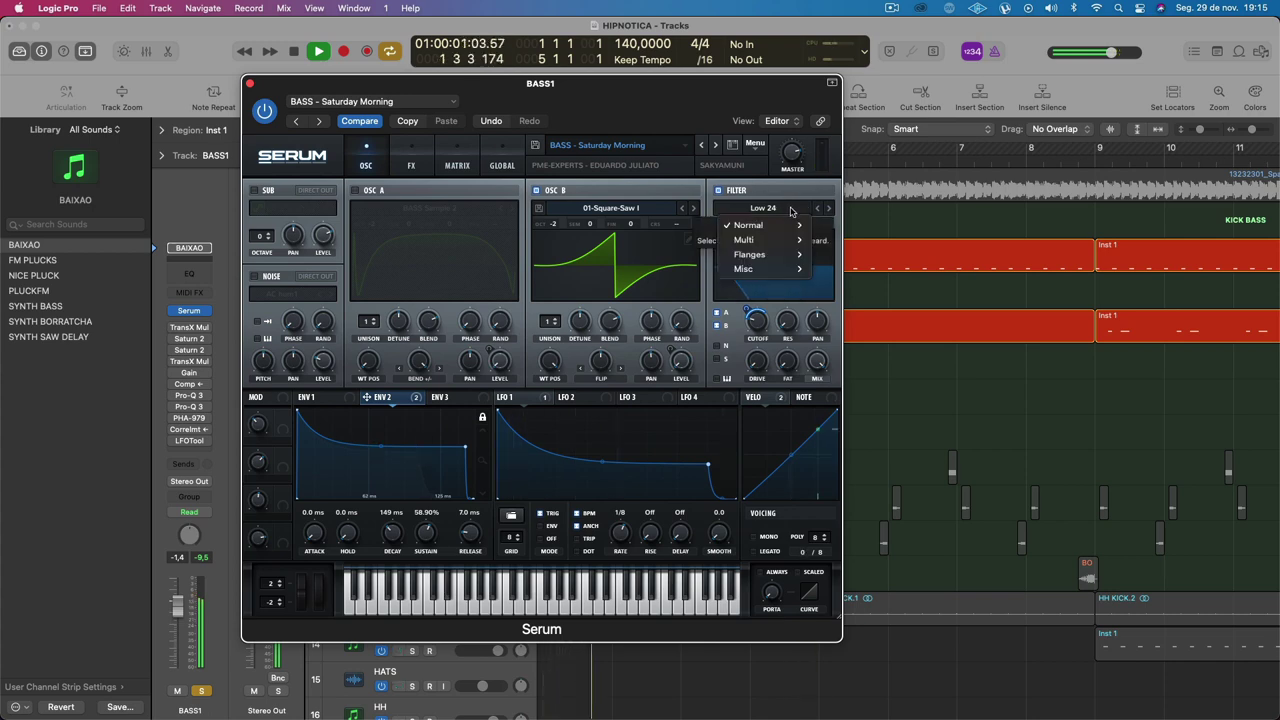
pyautogui.moveTo(770, 225)
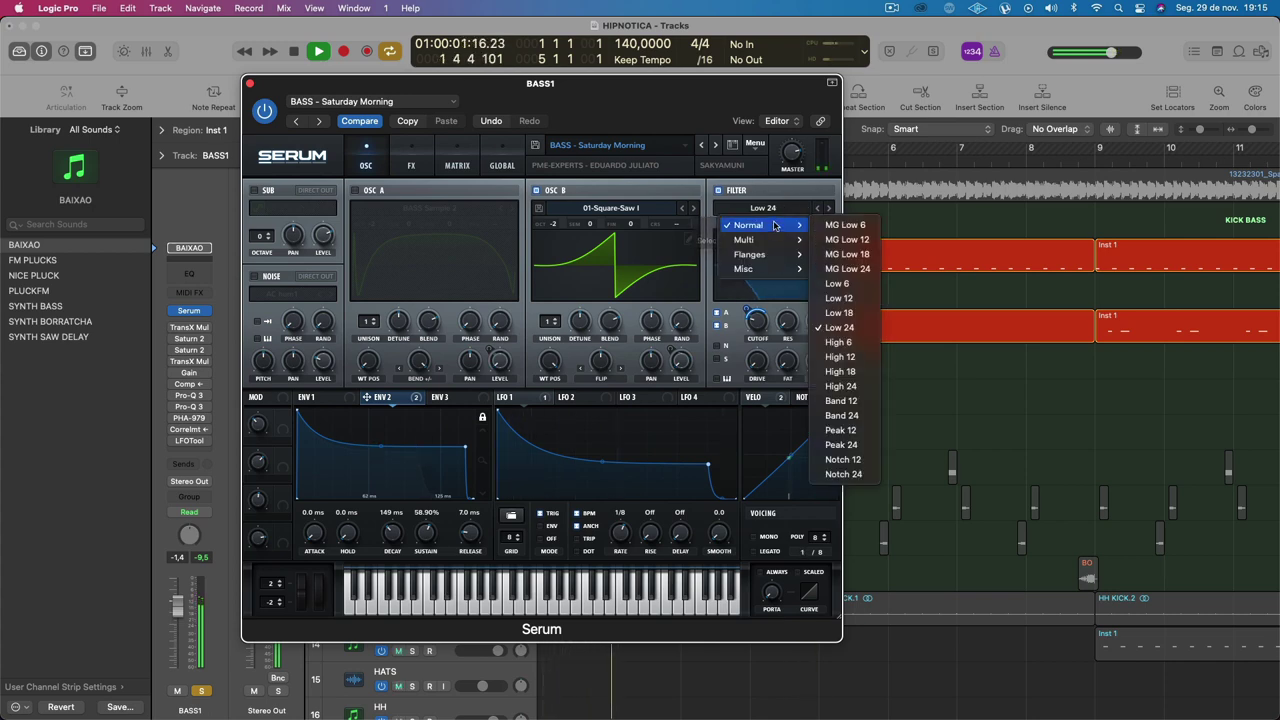
pyautogui.click(852, 272)
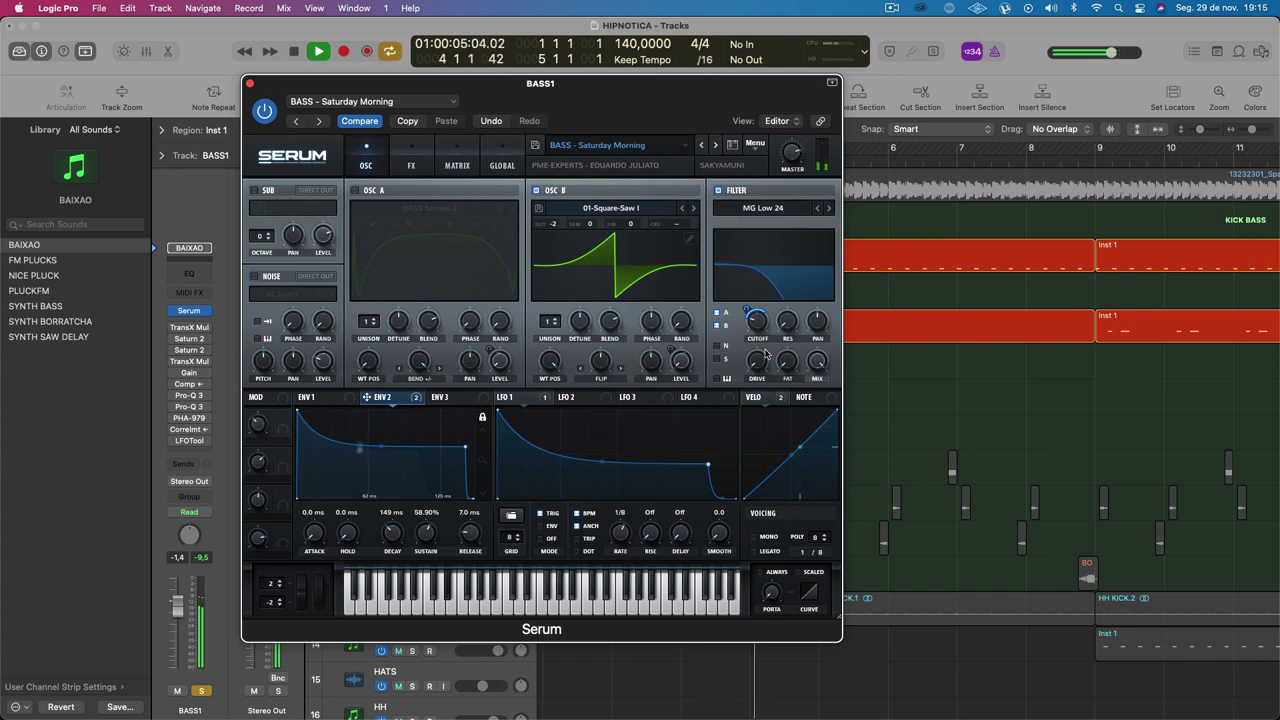
# Step: Display Envelope 1's settings and stop playback
pyautogui.moveTo(748, 305)
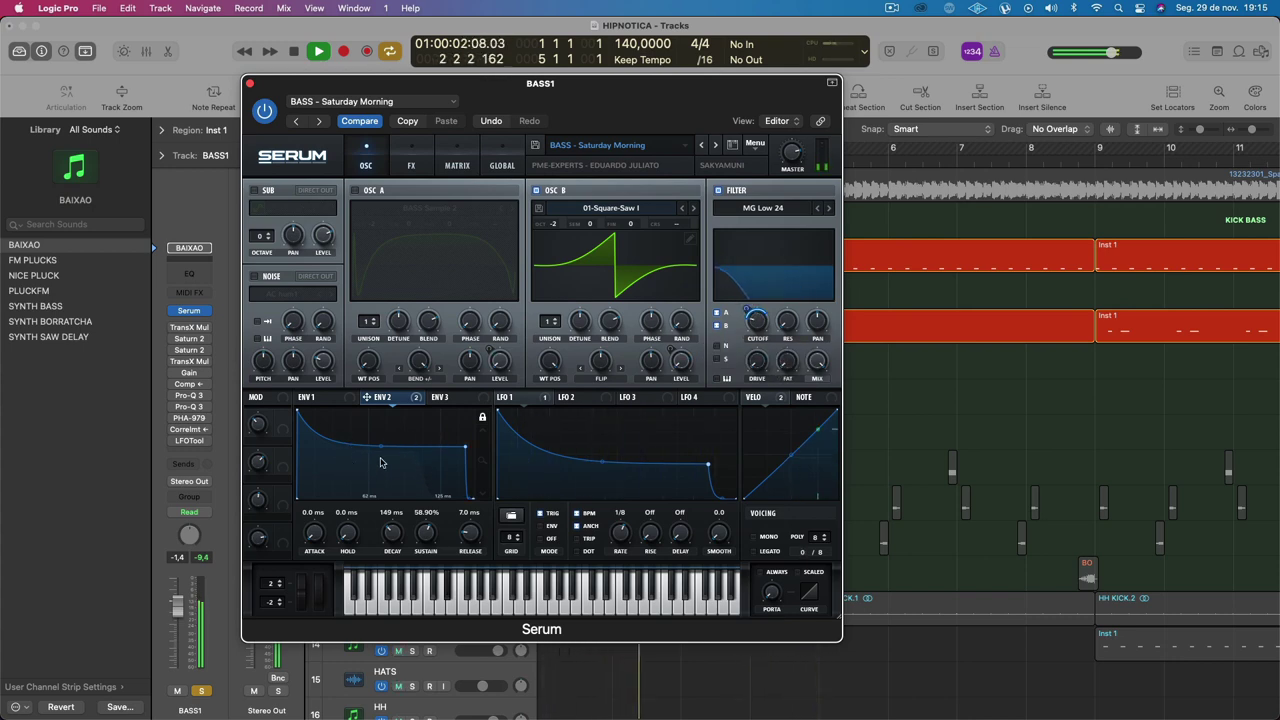
pyautogui.click(314, 397)
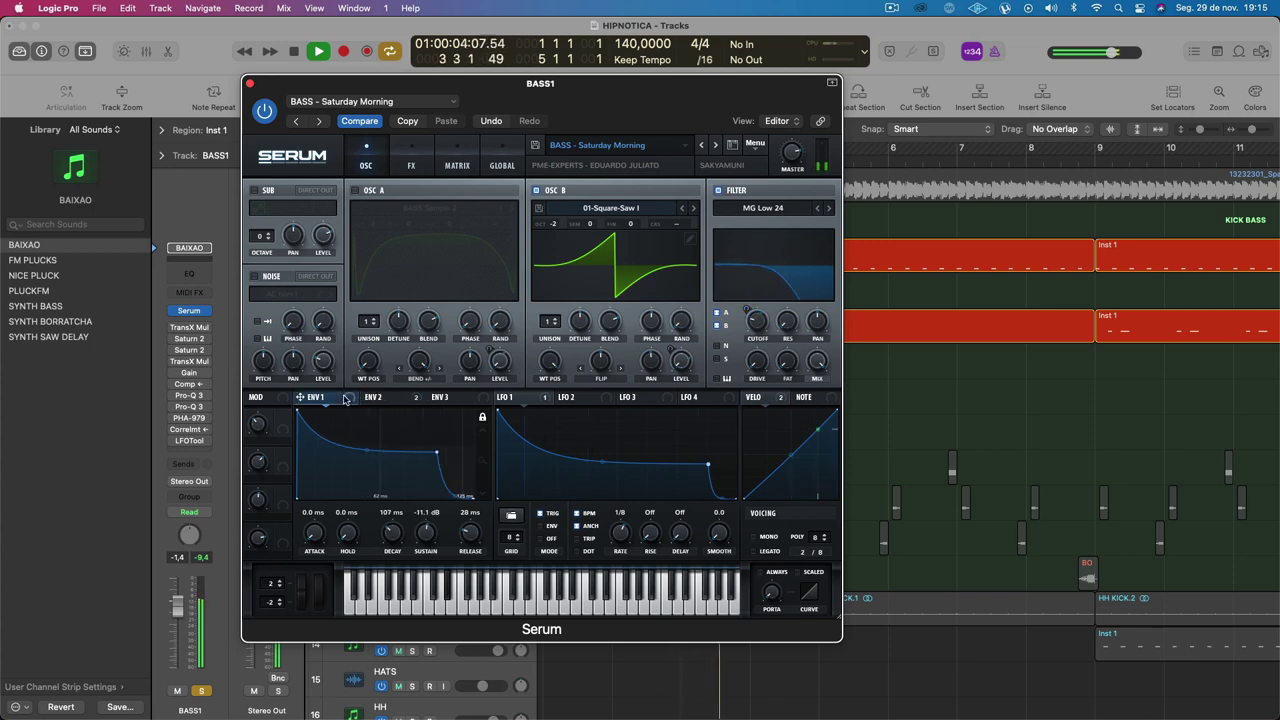
pyautogui.press('space')
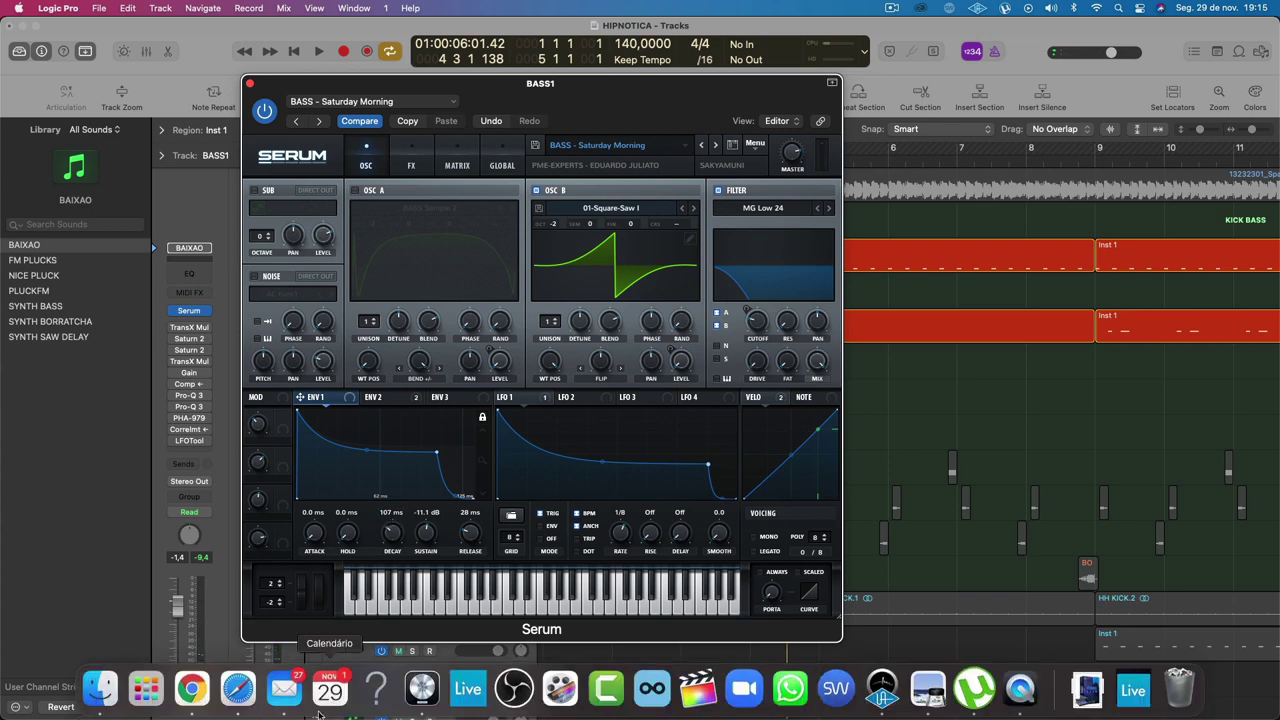
# Step: Switch to Safari and look up the 1/16 note duration at 140 BPM in the BPM Delay and Frequency Converter
pyautogui.rightClick(251, 692)
pyautogui.click(251, 692)
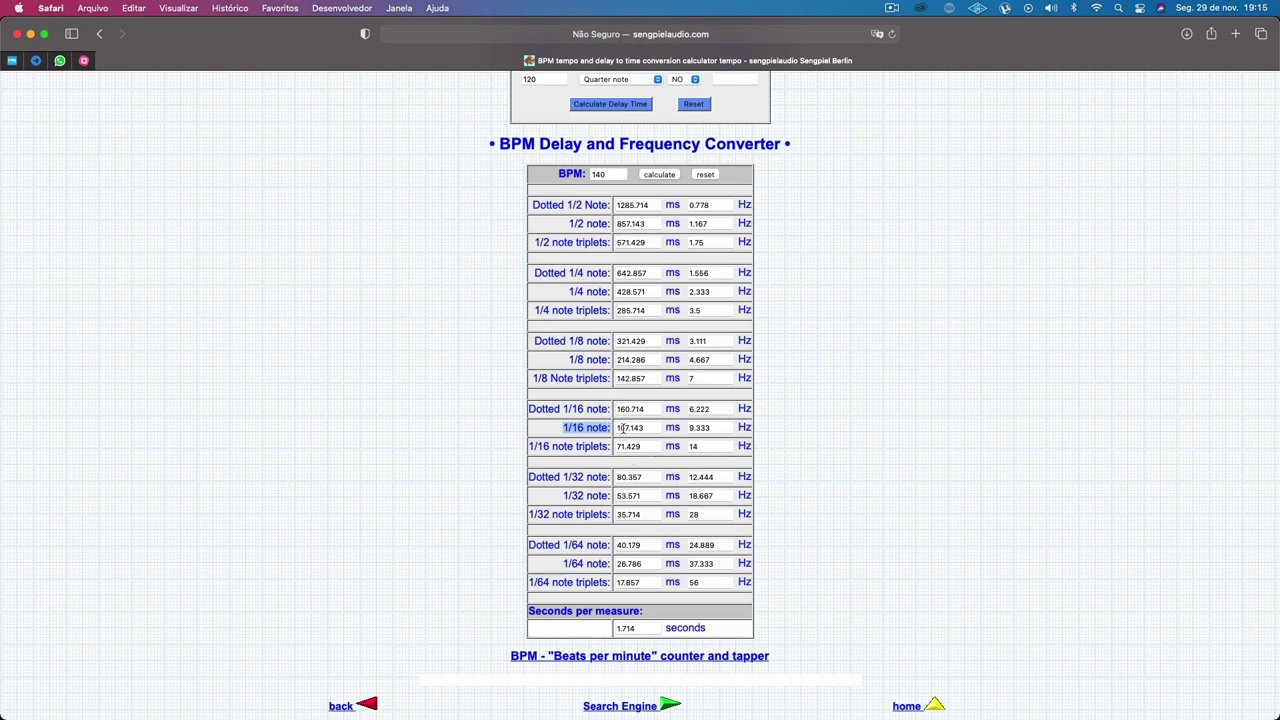
# Step: Switch back to Logic Pro, set Serum Envelope 2's sustain to 51.71% with the loop playing, and close Serum
pyautogui.moveTo(657, 427); pyautogui.dragTo(623, 427)
pyautogui.click(422, 688)
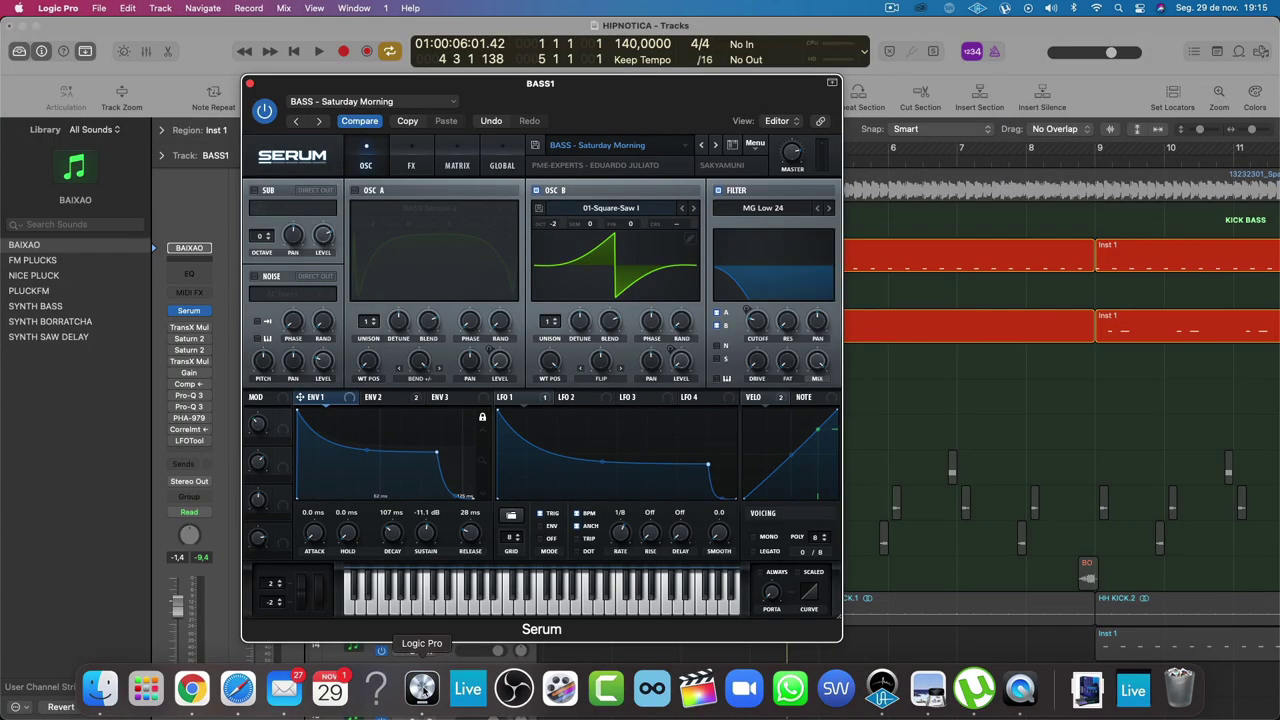
pyautogui.press('space')
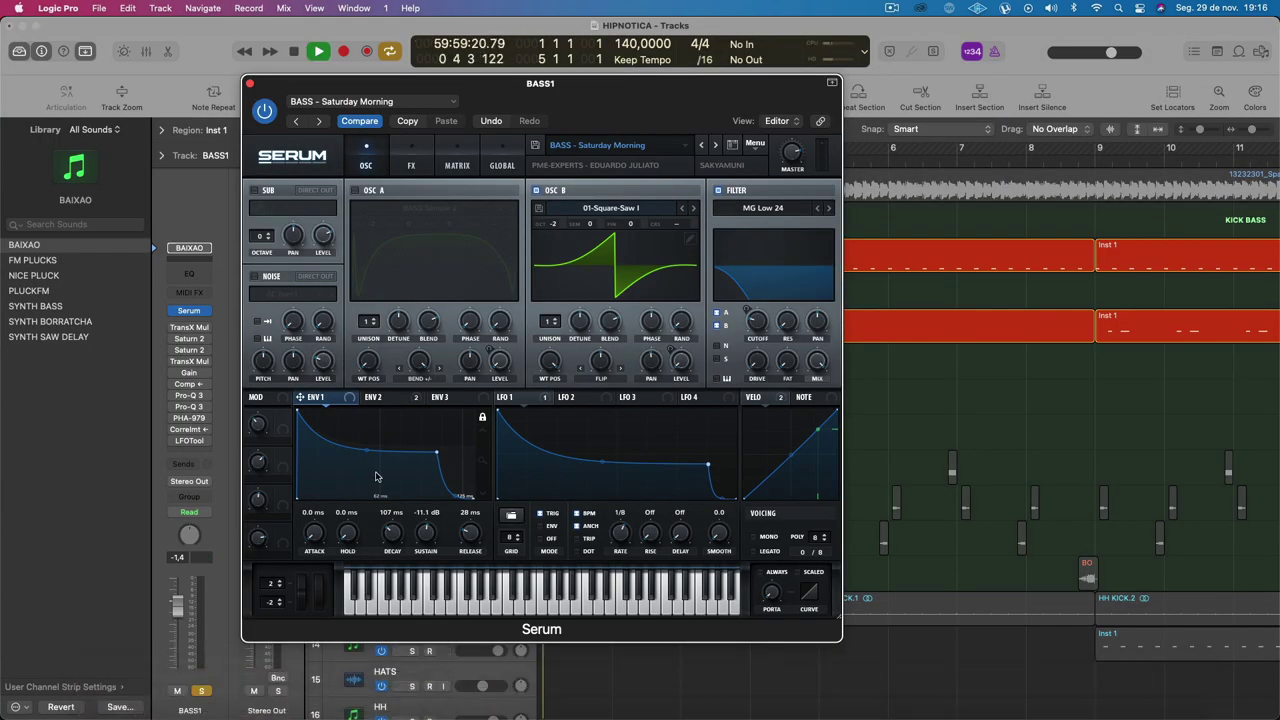
pyautogui.click(392, 398)
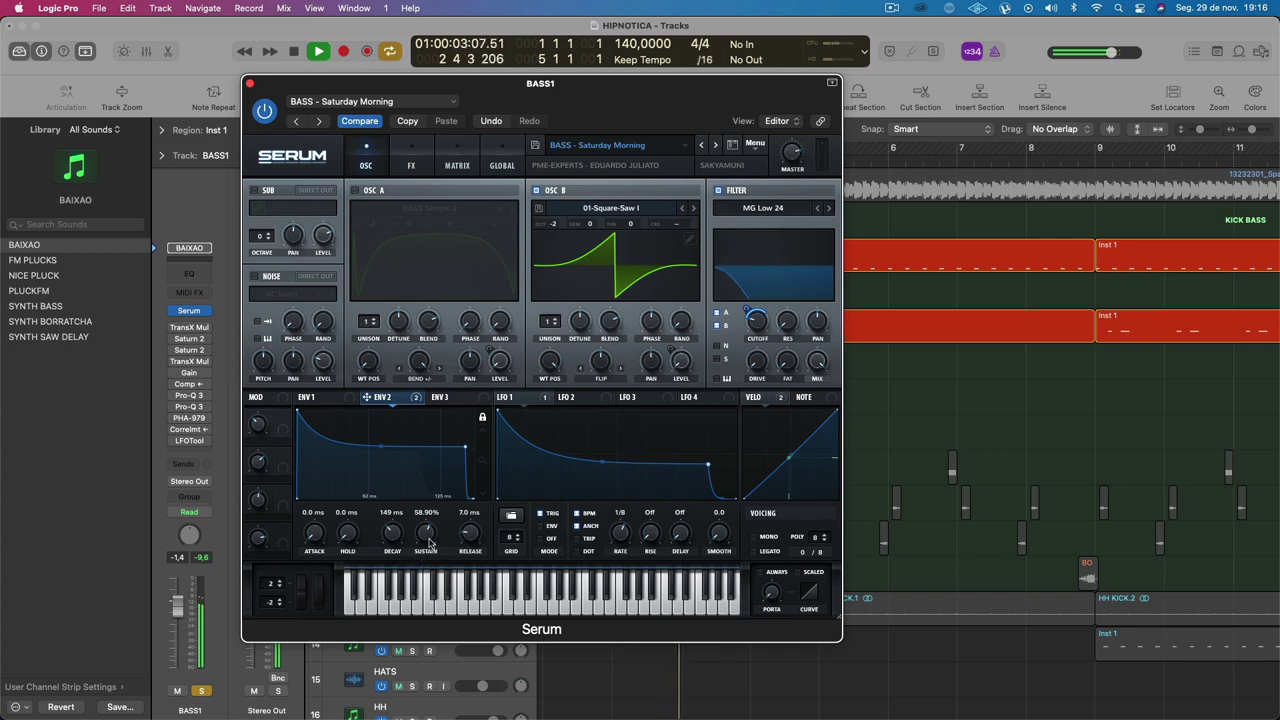
pyautogui.moveTo(430, 543); pyautogui.dragTo(424, 541)
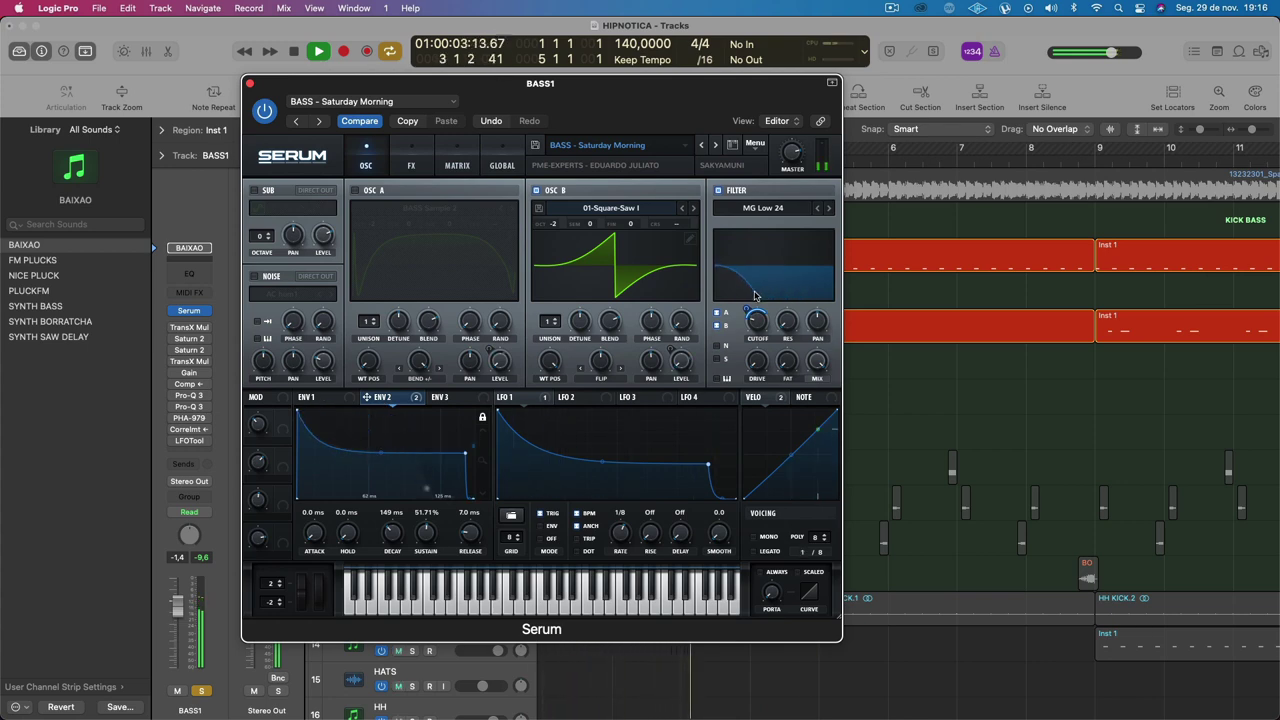
pyautogui.click(413, 162)
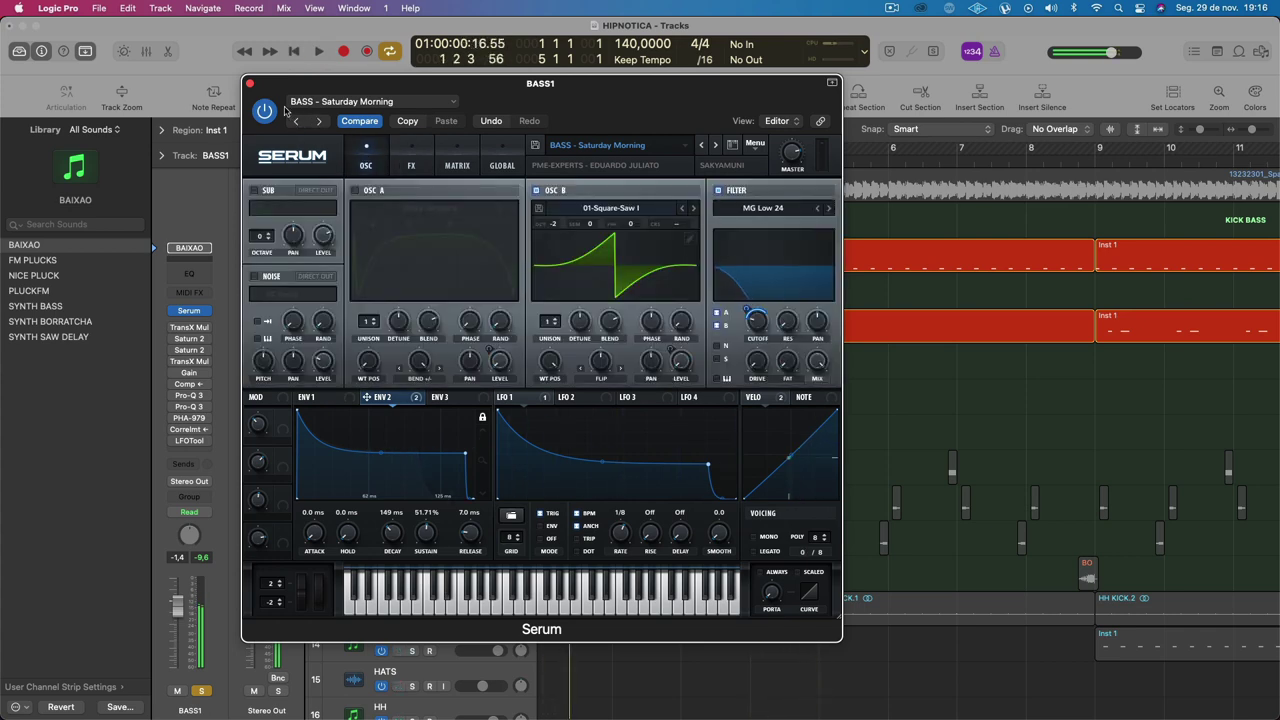
pyautogui.click(250, 83)
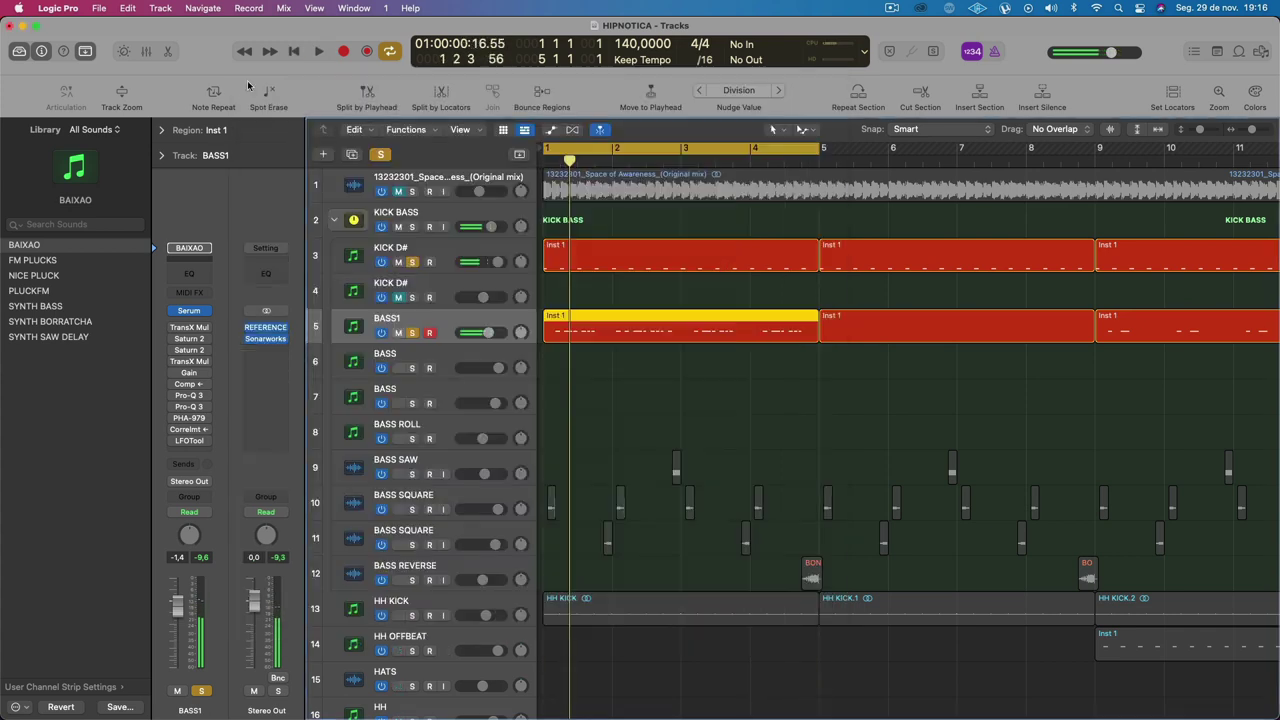
# Step: Enable the first TransX Multi on BASS1 and bypass the REFERENCE and Sonarworks plug-ins on the Stereo Out
pyautogui.click(188, 328)
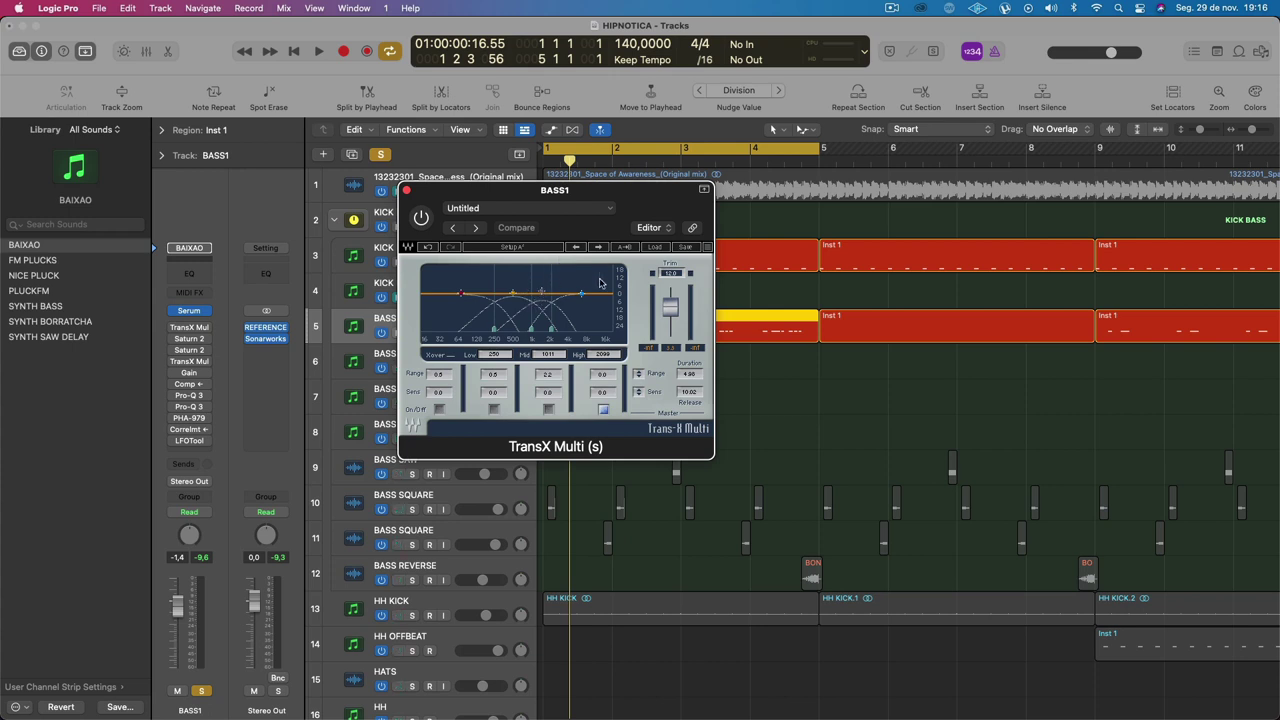
pyautogui.press('space')
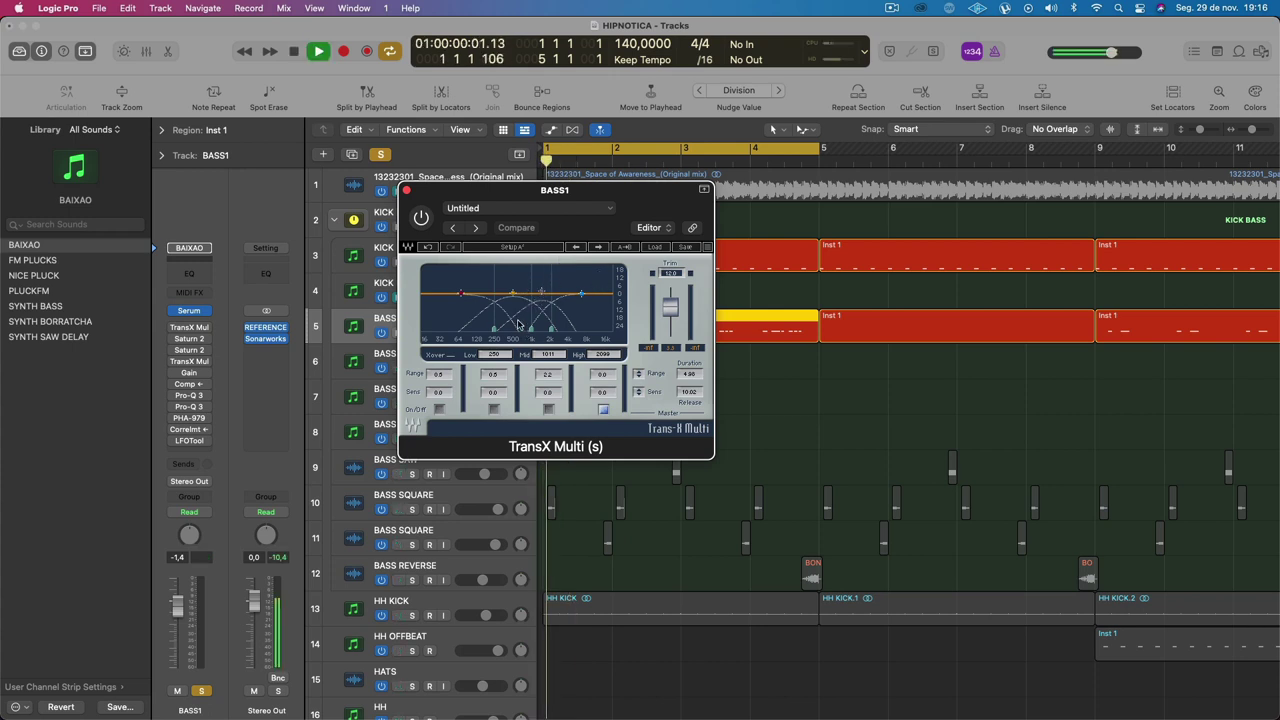
pyautogui.click(422, 217)
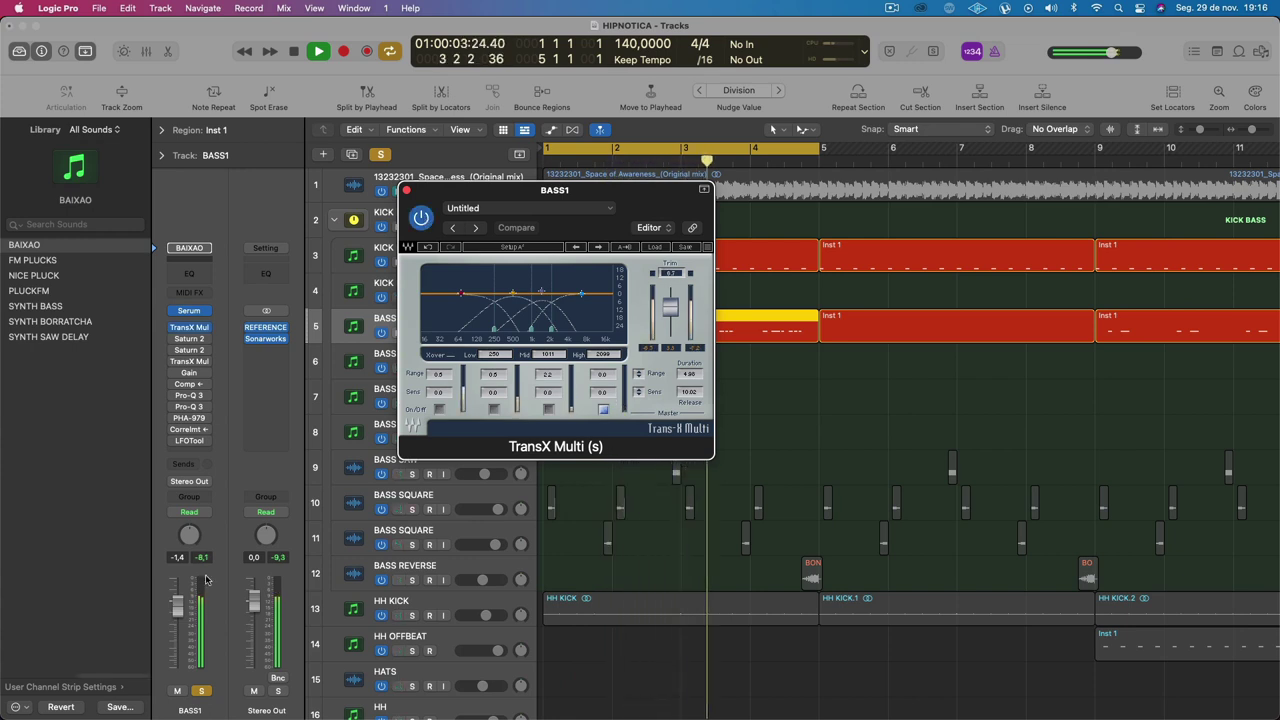
pyautogui.press('space')
pyautogui.moveTo(250, 339)
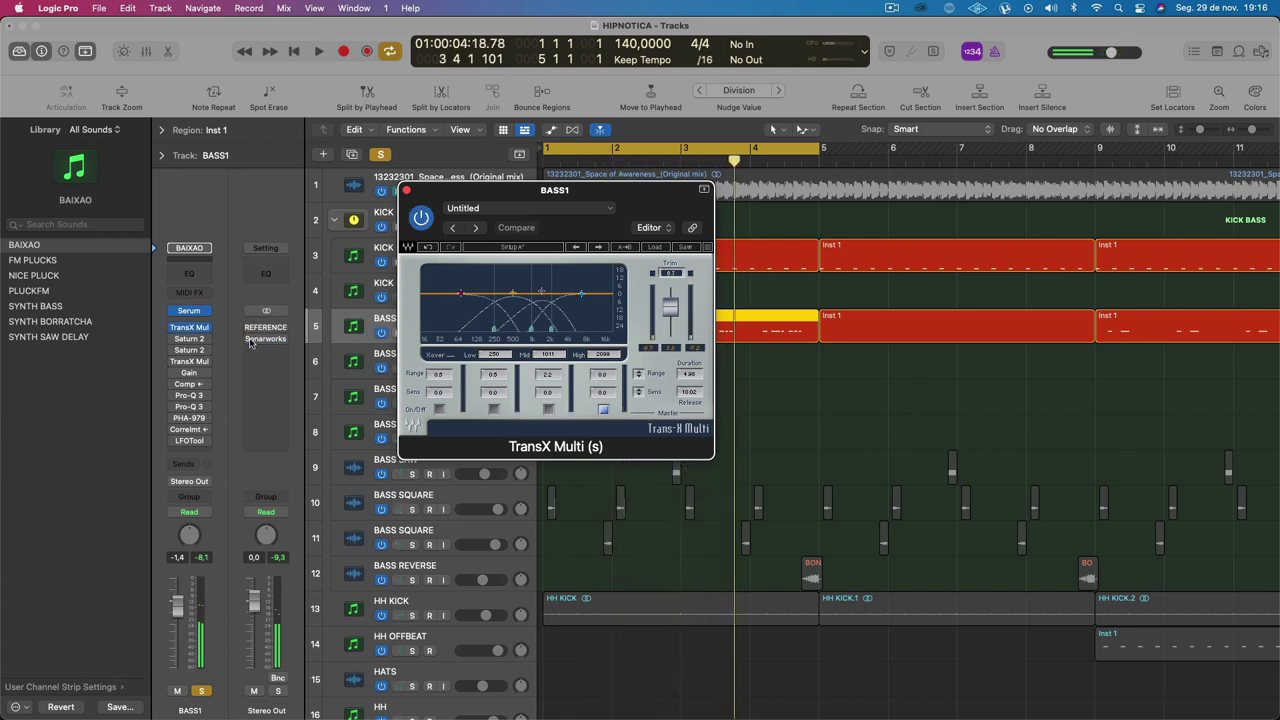
pyautogui.press('space')
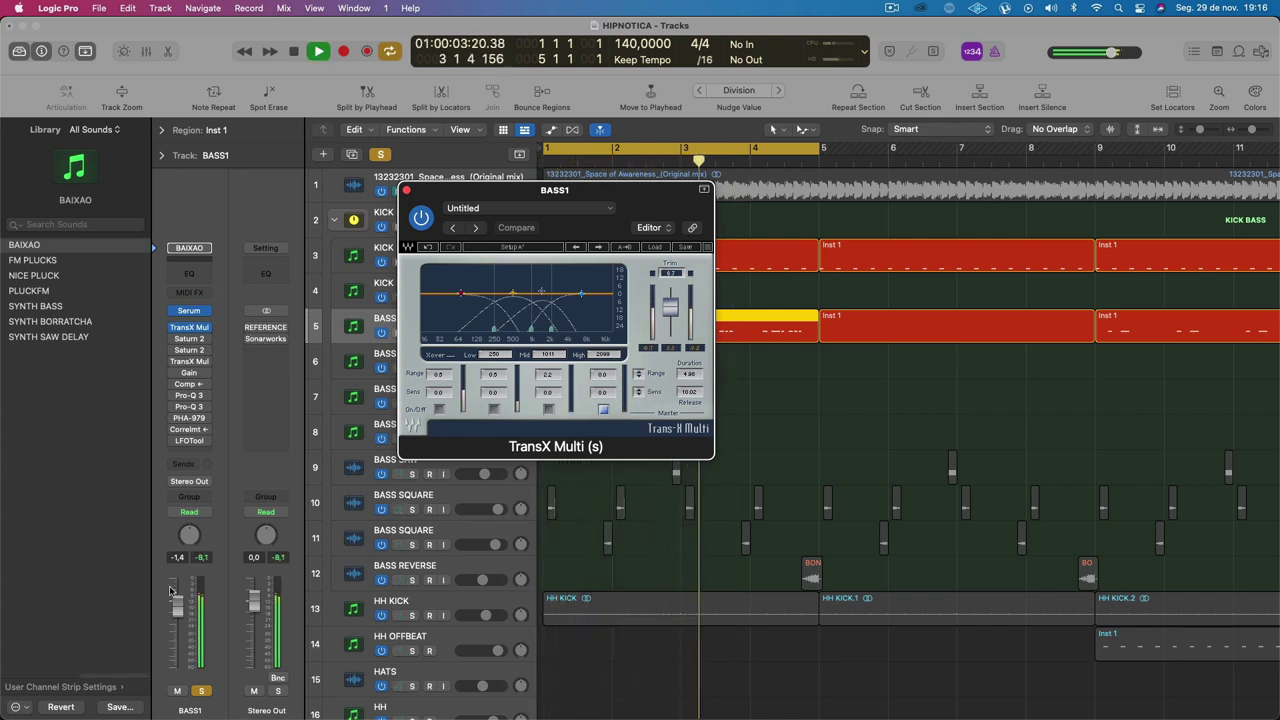
# Step: Reset the BASS1 peak readout and compare the loop with TransX Multi bypassed and enabled
pyautogui.click(205, 560)
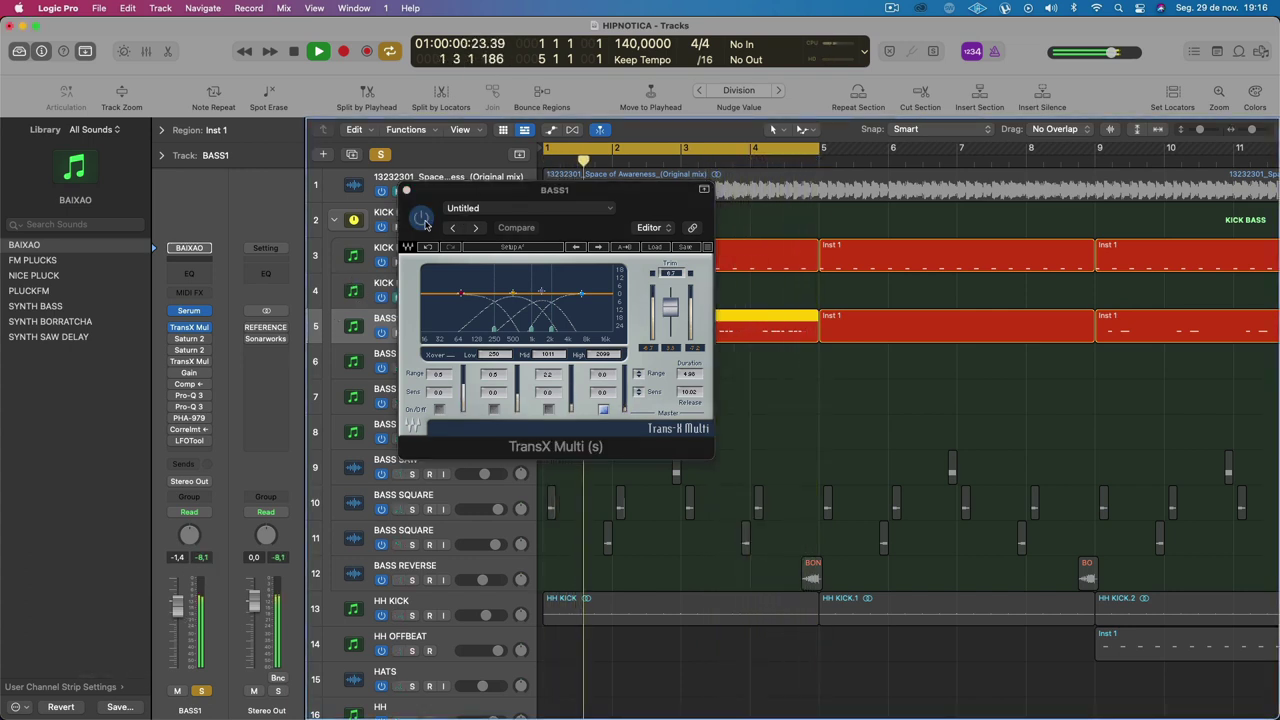
pyautogui.click(422, 220)
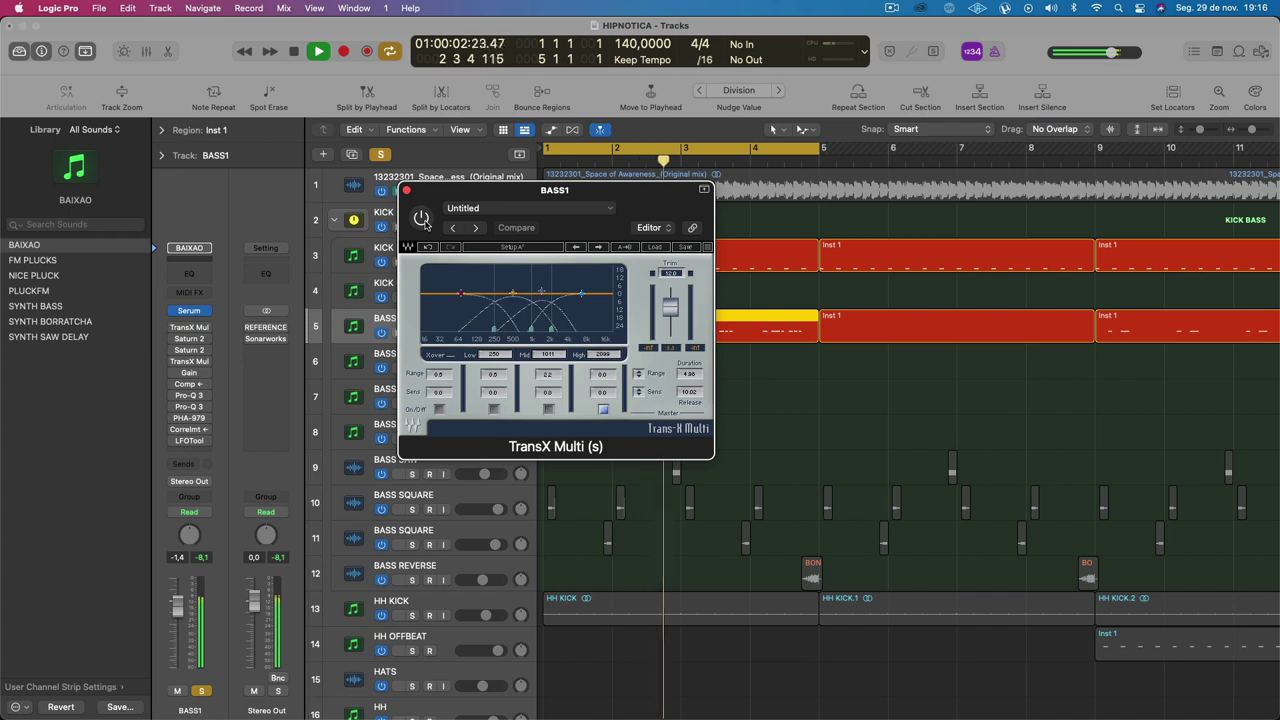
pyautogui.click(422, 220)
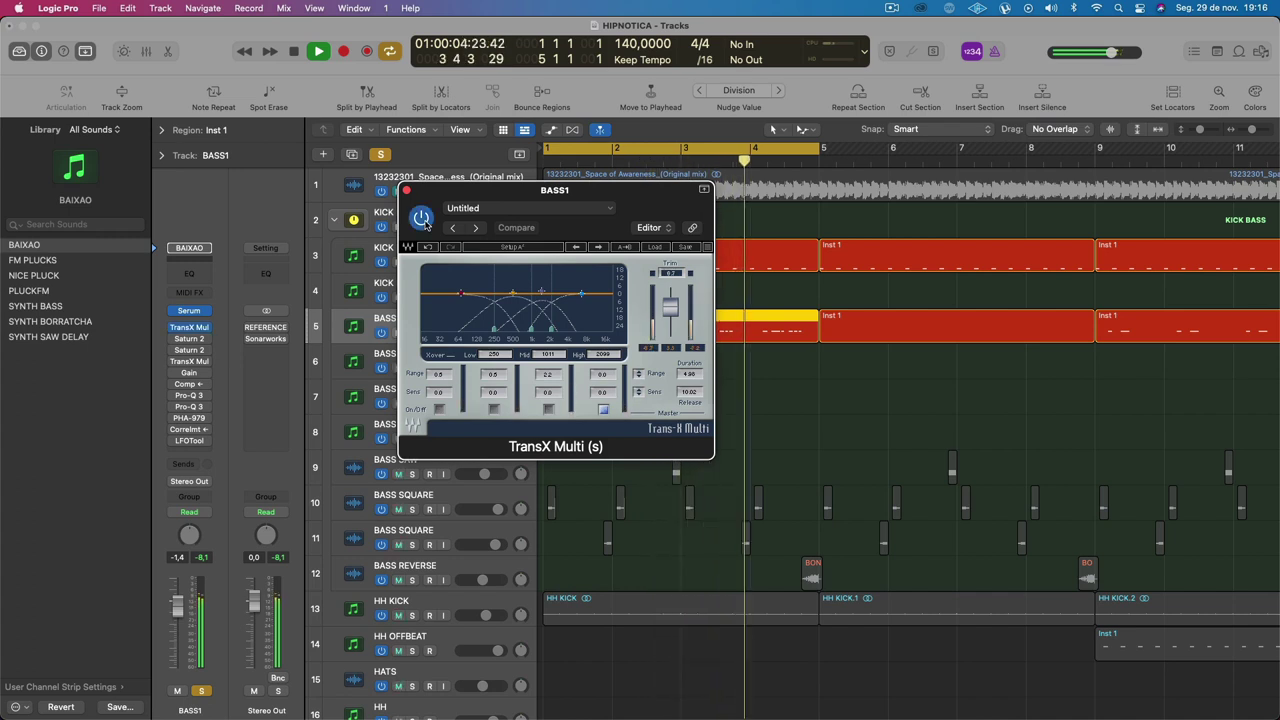
pyautogui.press('space')
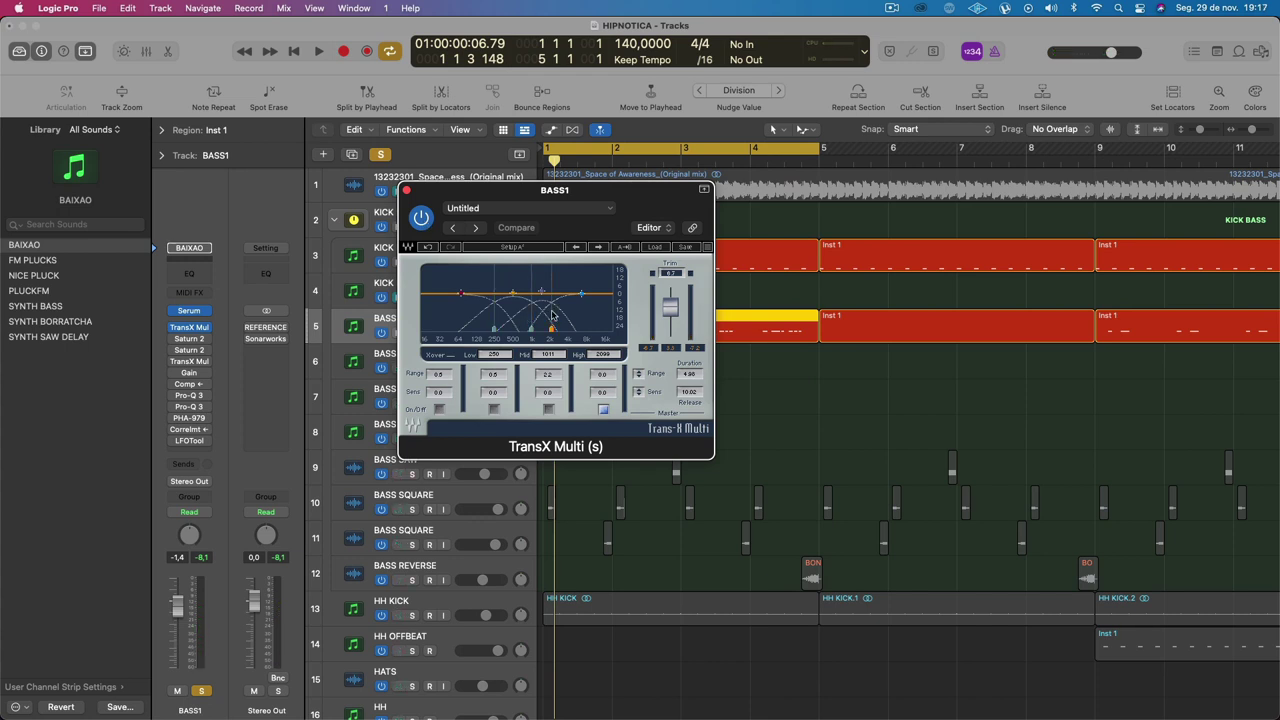
pyautogui.press('space')
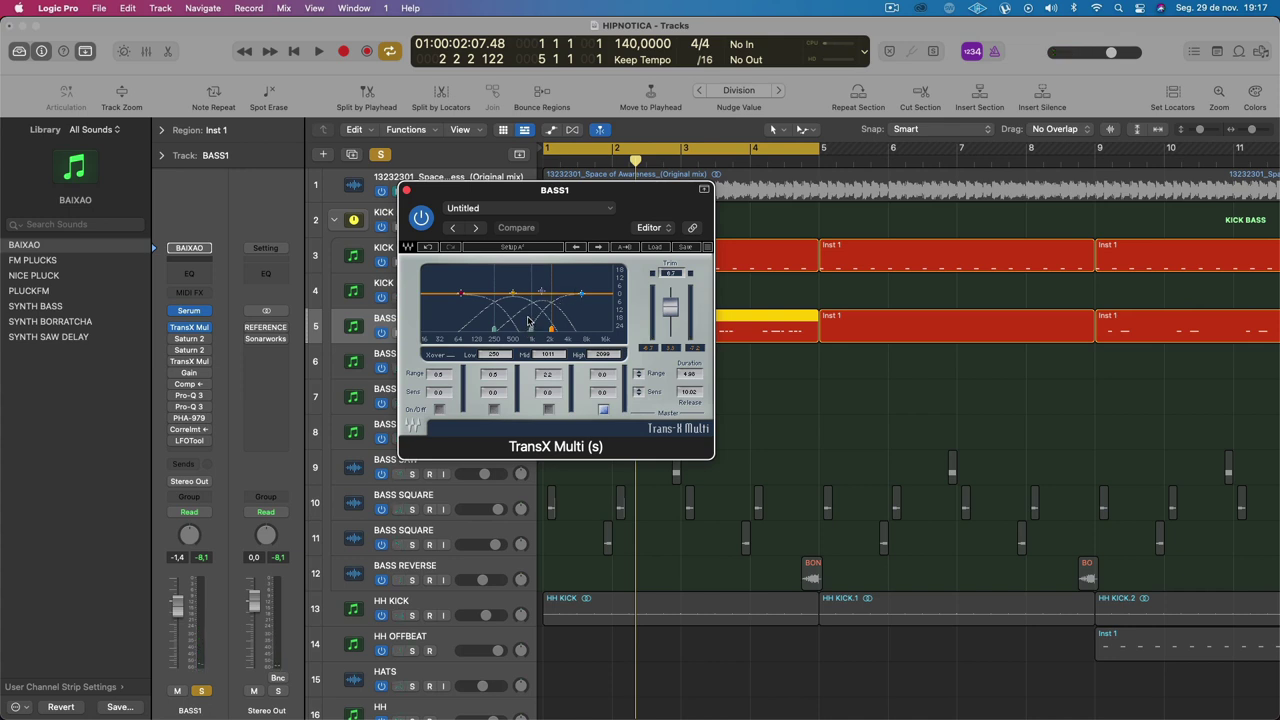
pyautogui.press('space')
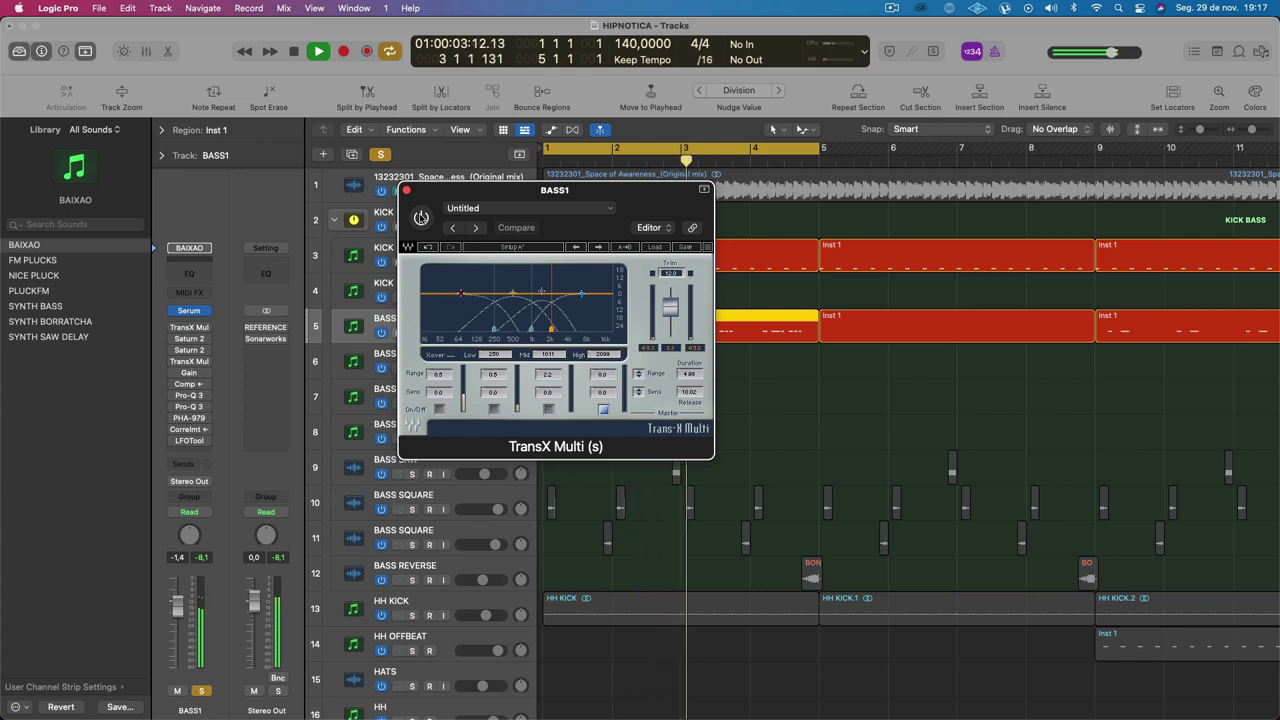
pyautogui.click(420, 216)
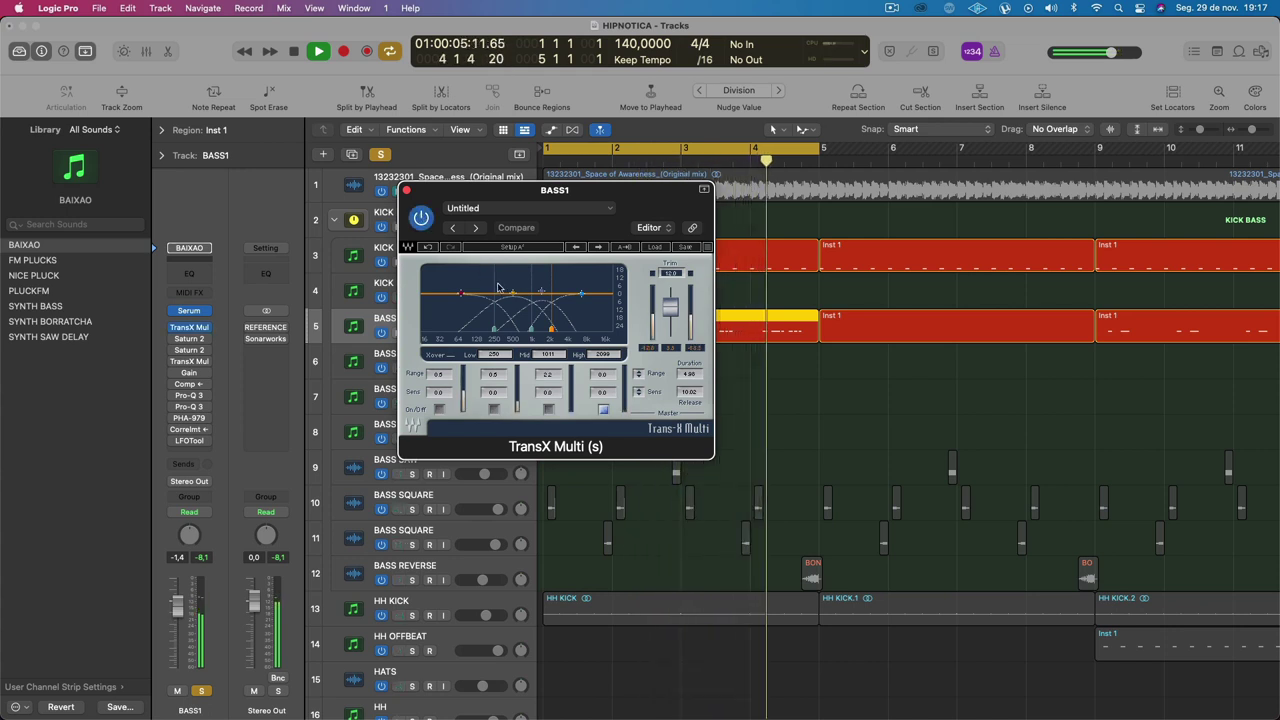
# Step: Set TransX Multi's low crossover to 117, stop playback and close the plug-in window
pyautogui.moveTo(498, 288); pyautogui.dragTo(444, 290)
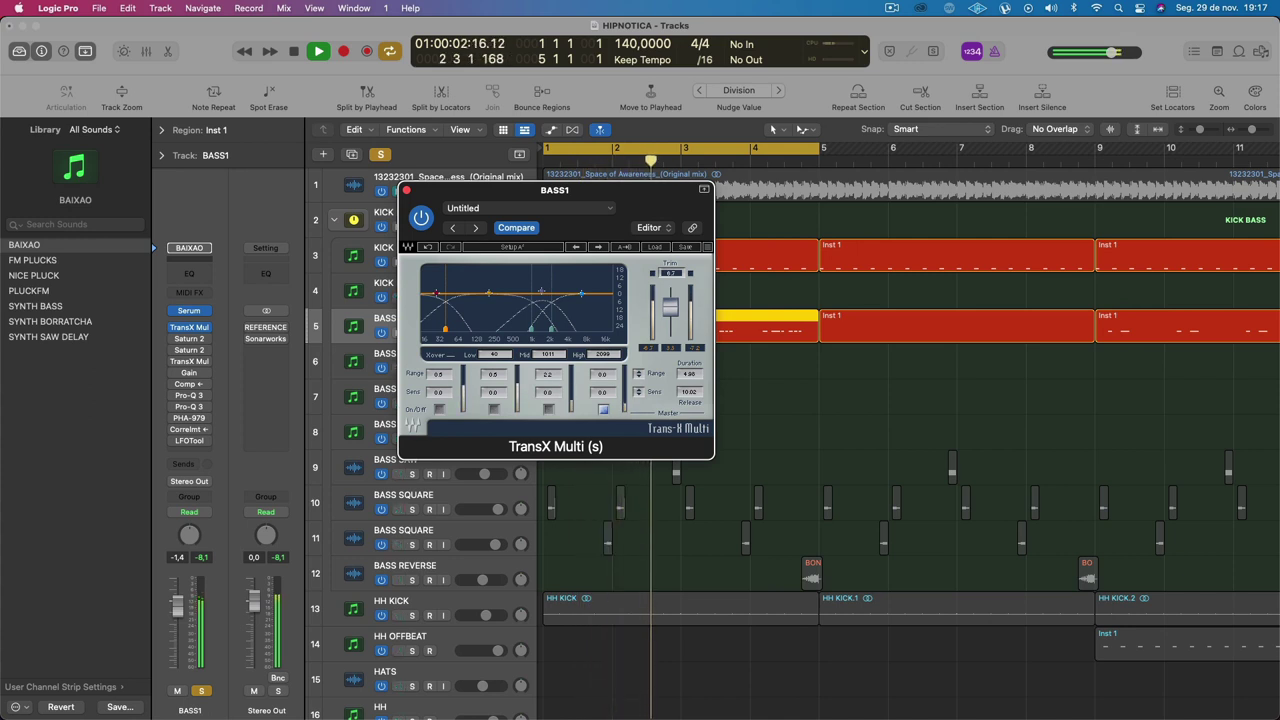
pyautogui.moveTo(445, 328); pyautogui.dragTo(474, 328)
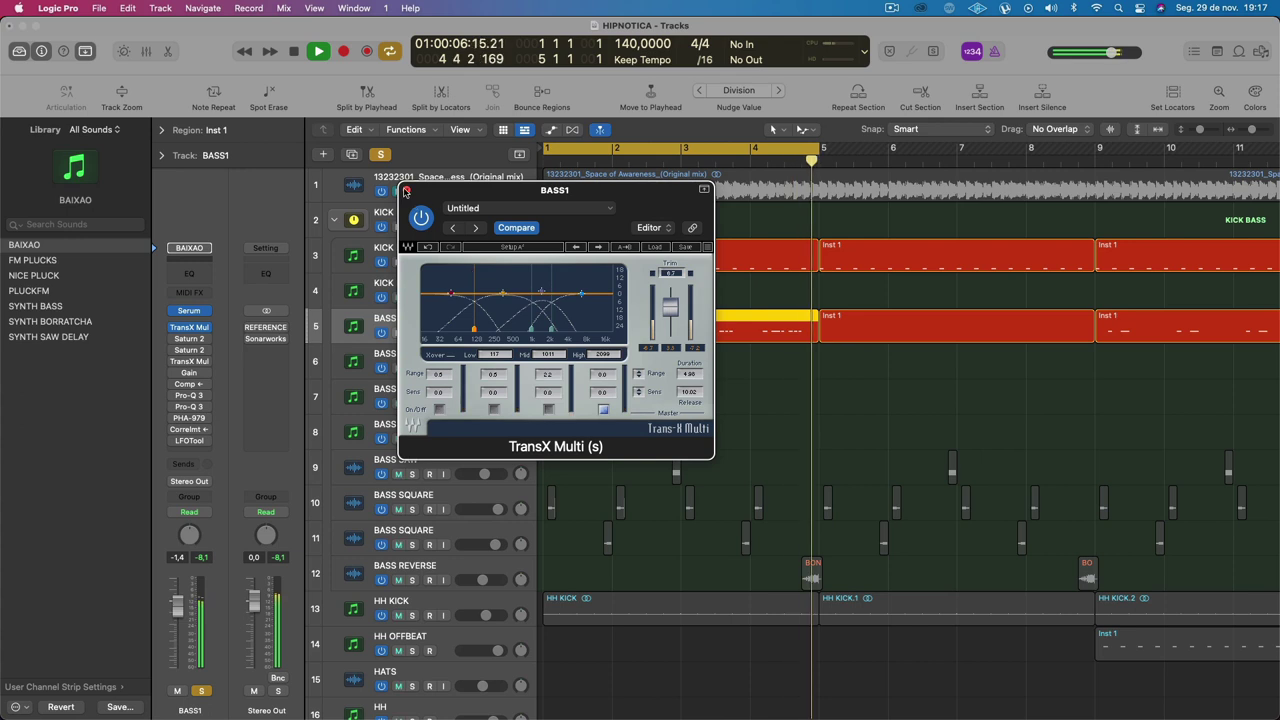
pyautogui.press('space')
pyautogui.click(405, 190)
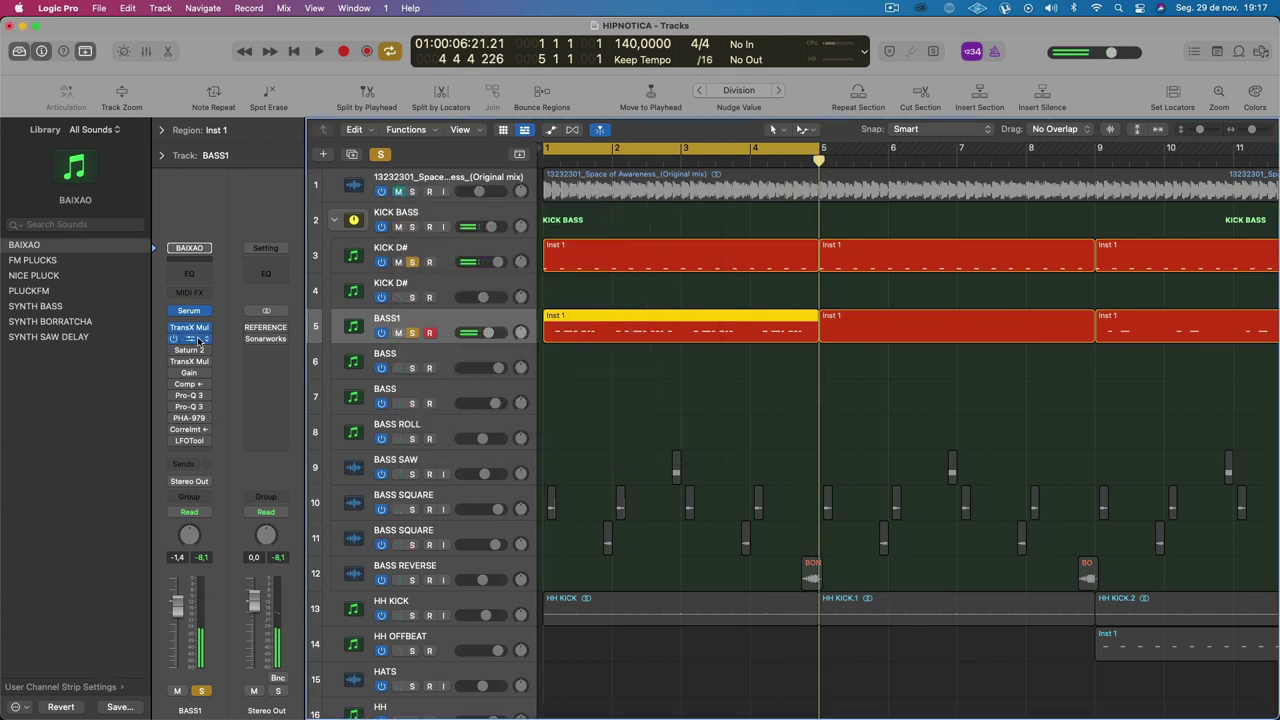
# Step: Enable both Saturn 2 plug-ins on BASS1, viewing the first one's settings with the loop playing
pyautogui.click(197, 341)
pyautogui.press('space')
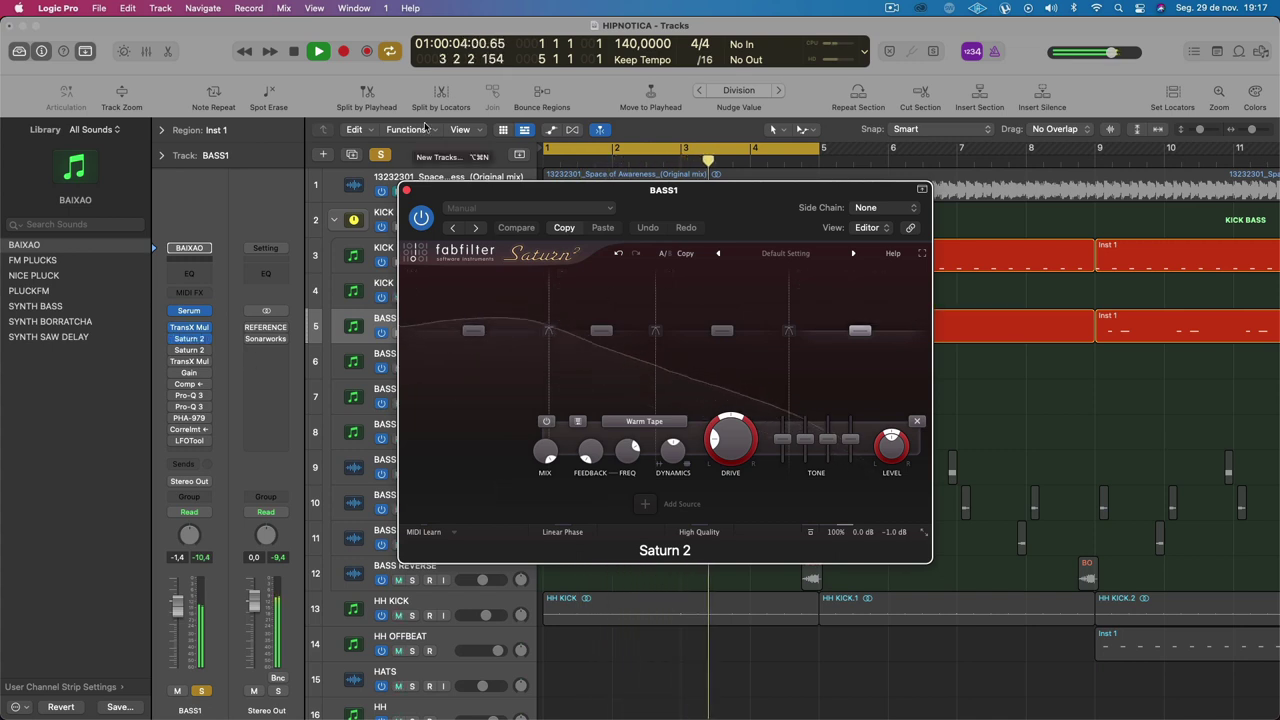
pyautogui.click(406, 190)
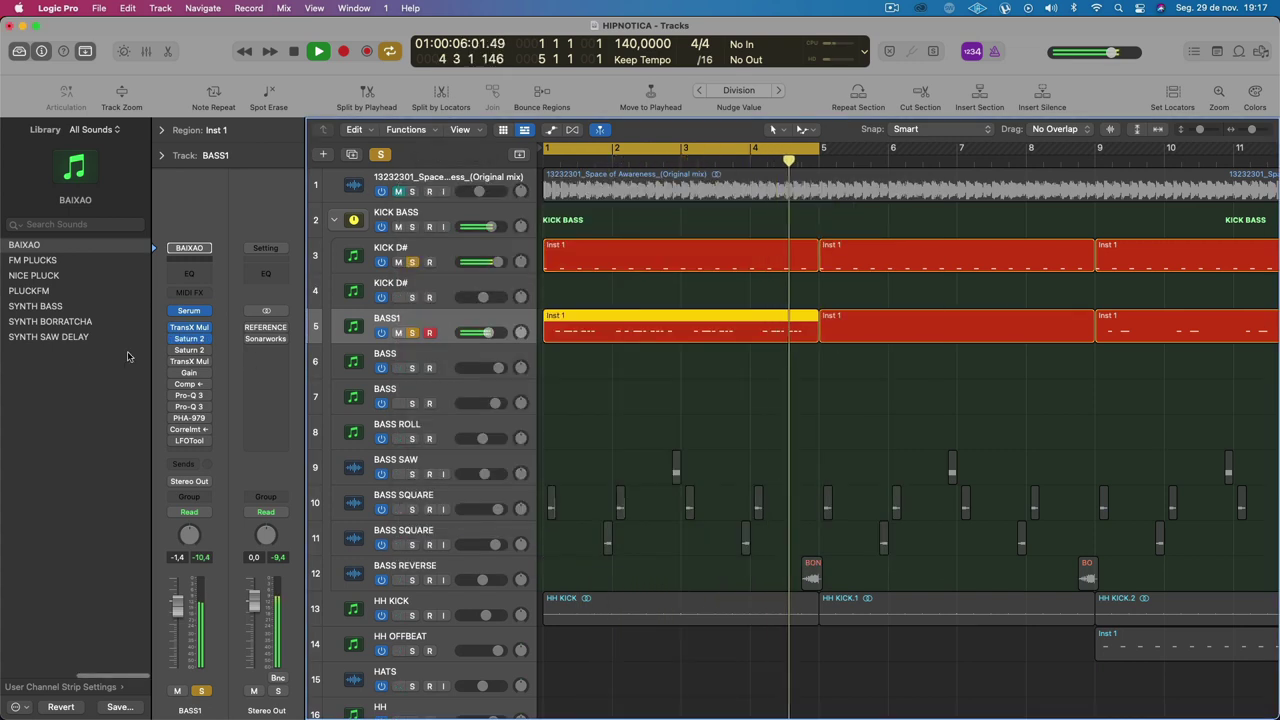
pyautogui.click(174, 351)
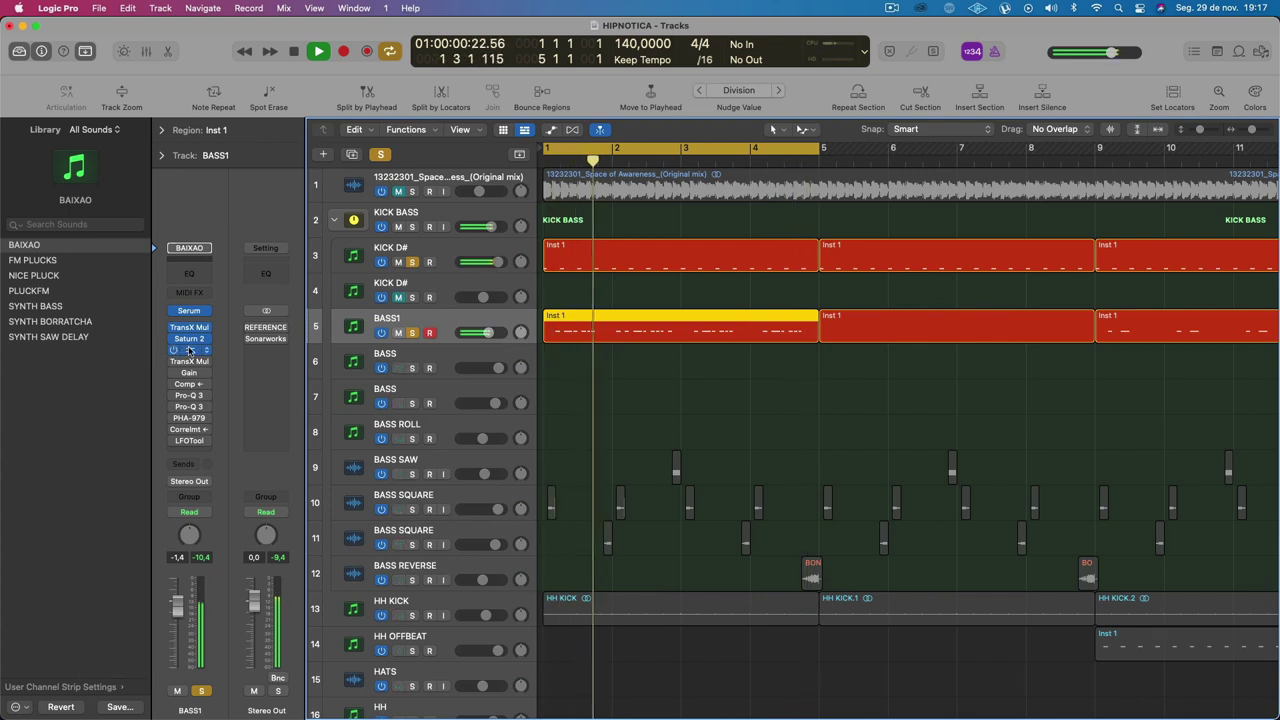
# Step: In the second Saturn 2, set band 3's drive to 33.99% and check the drive of bands 2 and 4
pyautogui.click(185, 351)
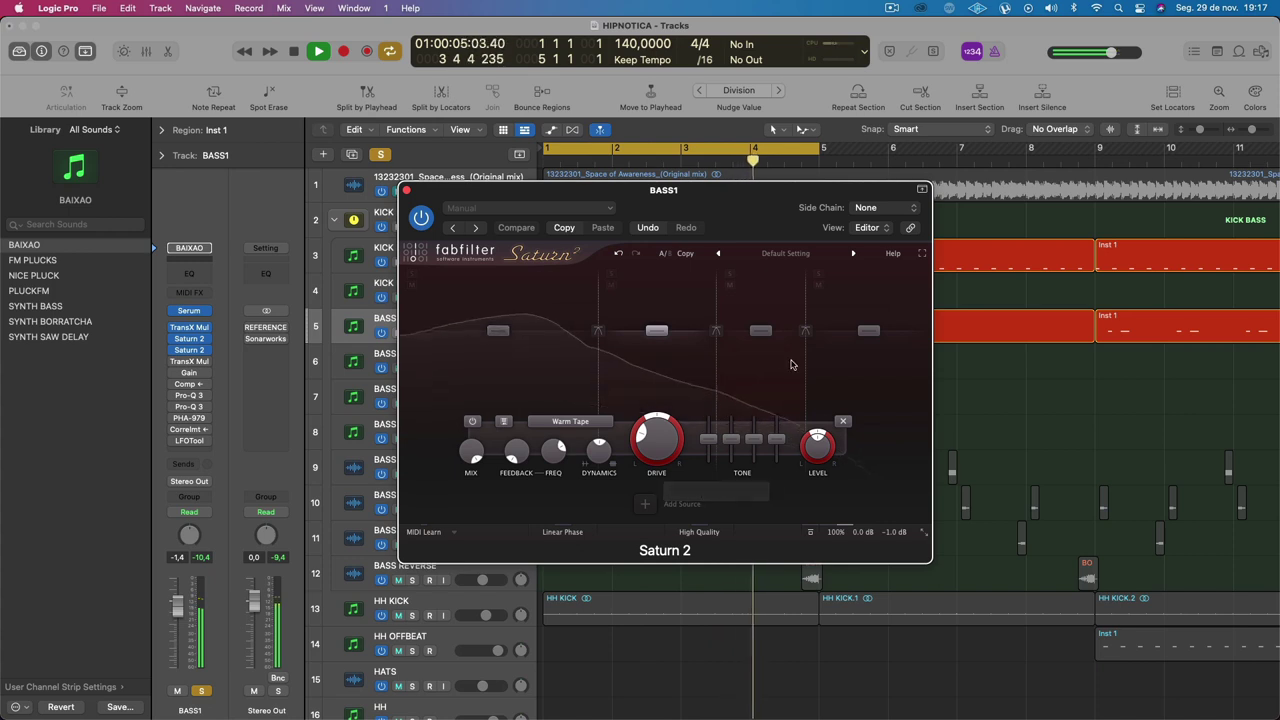
pyautogui.click(791, 363)
pyautogui.moveTo(735, 436); pyautogui.dragTo(755, 388)
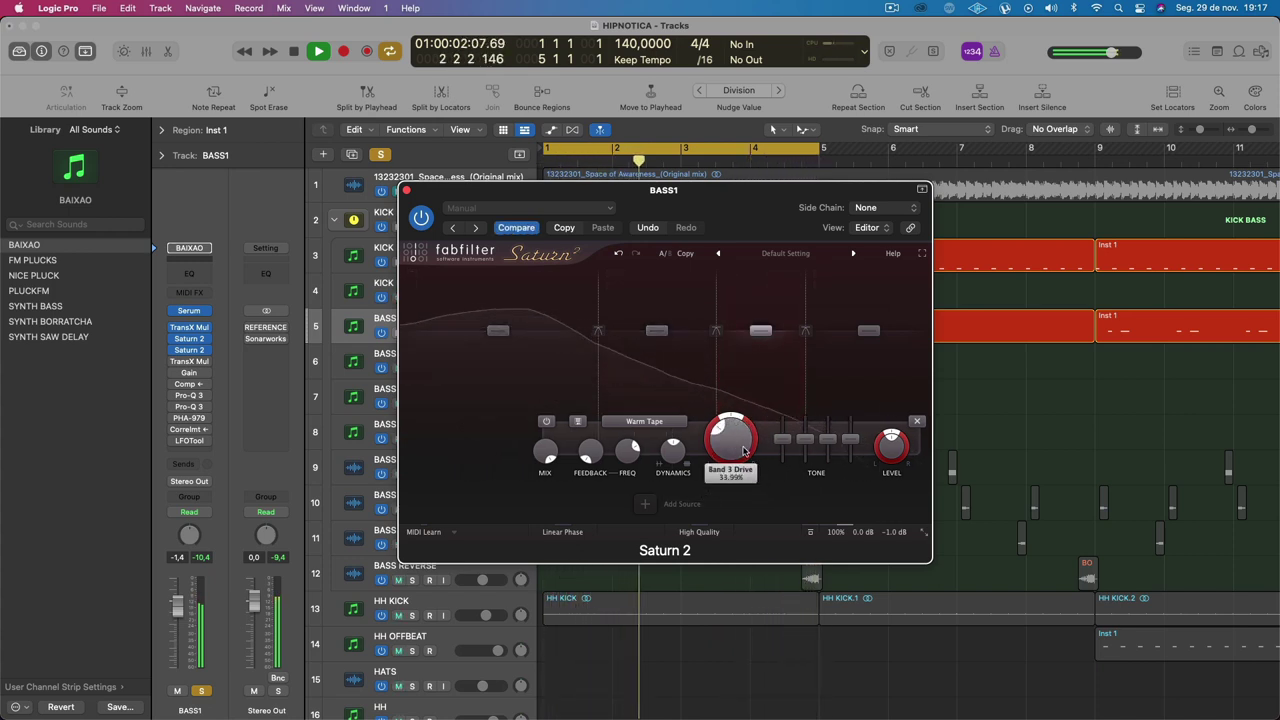
pyautogui.click(689, 390)
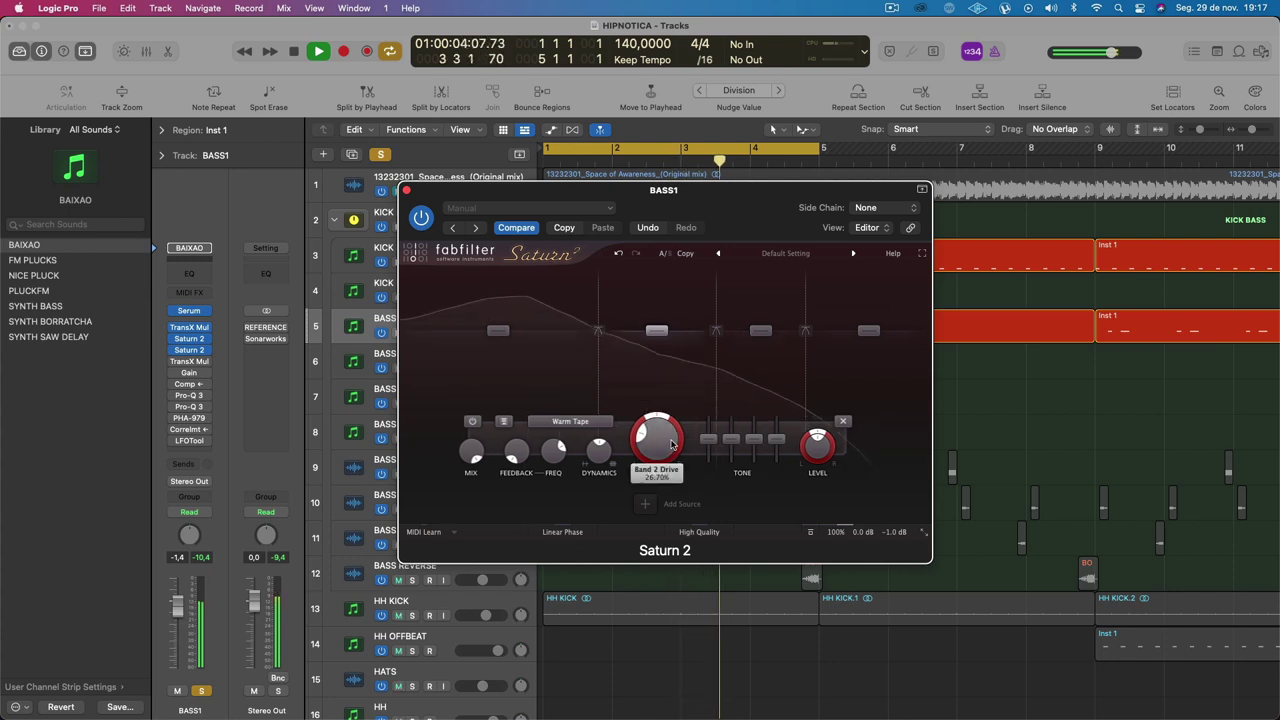
pyautogui.click(887, 395)
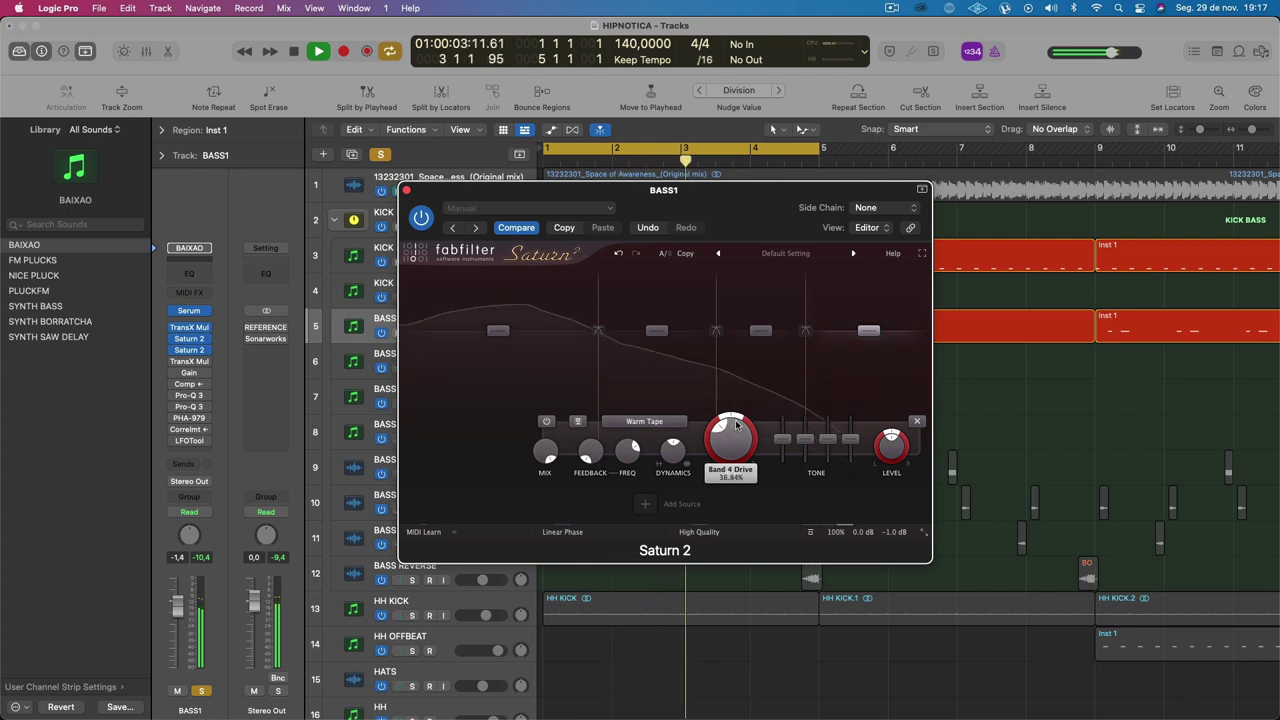
# Step: Compare the BASS1 loop with the first TransX Multi and both Saturn 2 plug-ins bypassed and enabled
pyautogui.press('space')
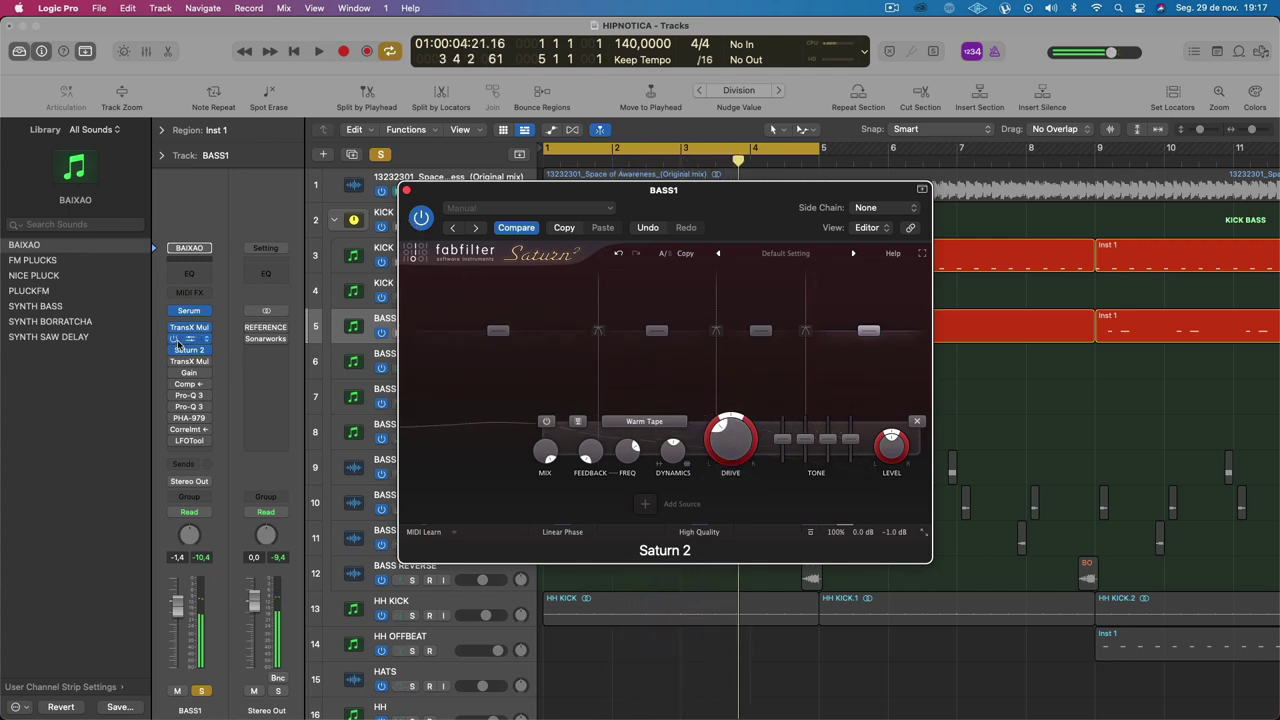
pyautogui.press('space')
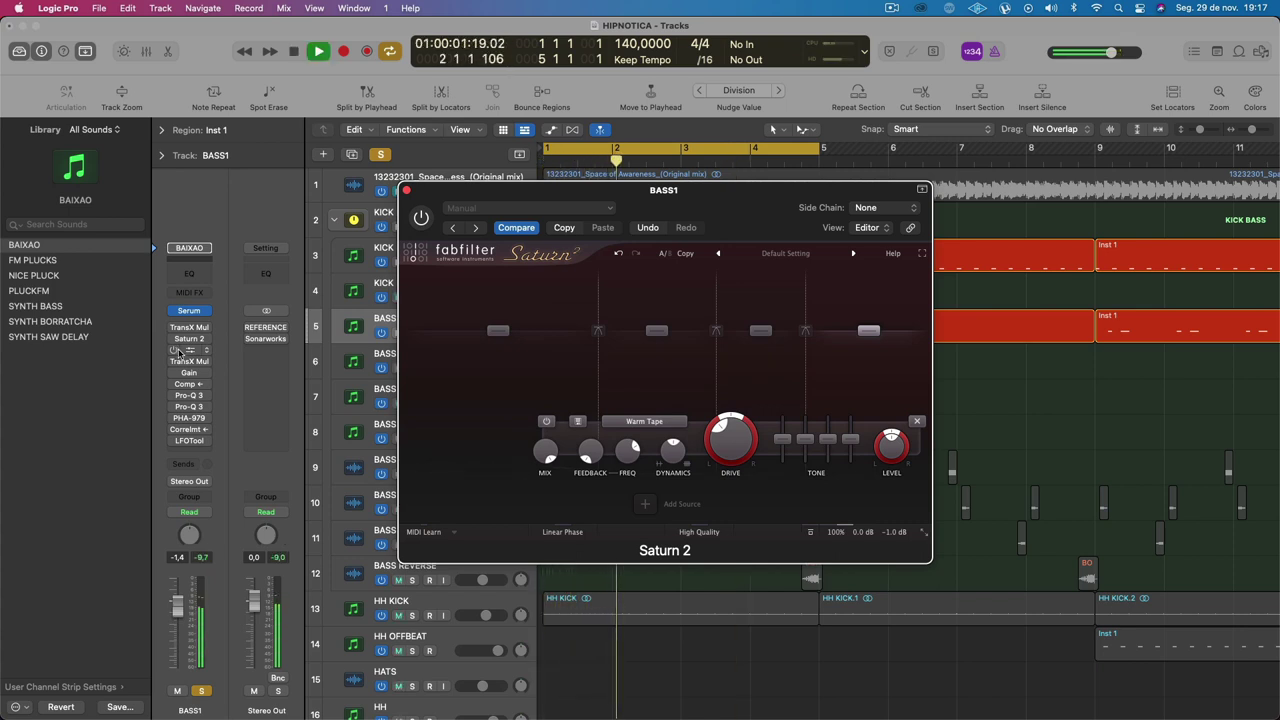
pyautogui.click(173, 339)
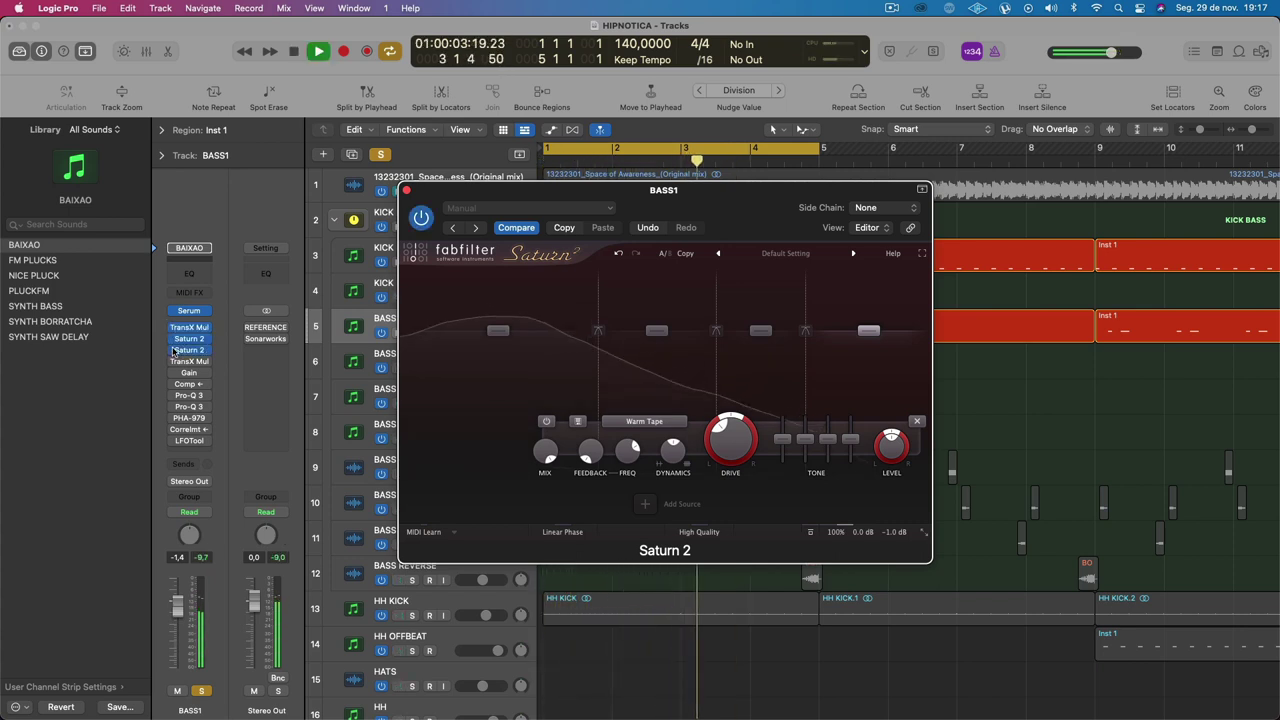
# Step: Enable the second TransX Multi on BASS1 and switch on its third and fourth bands with the loop playing
pyautogui.click(174, 362)
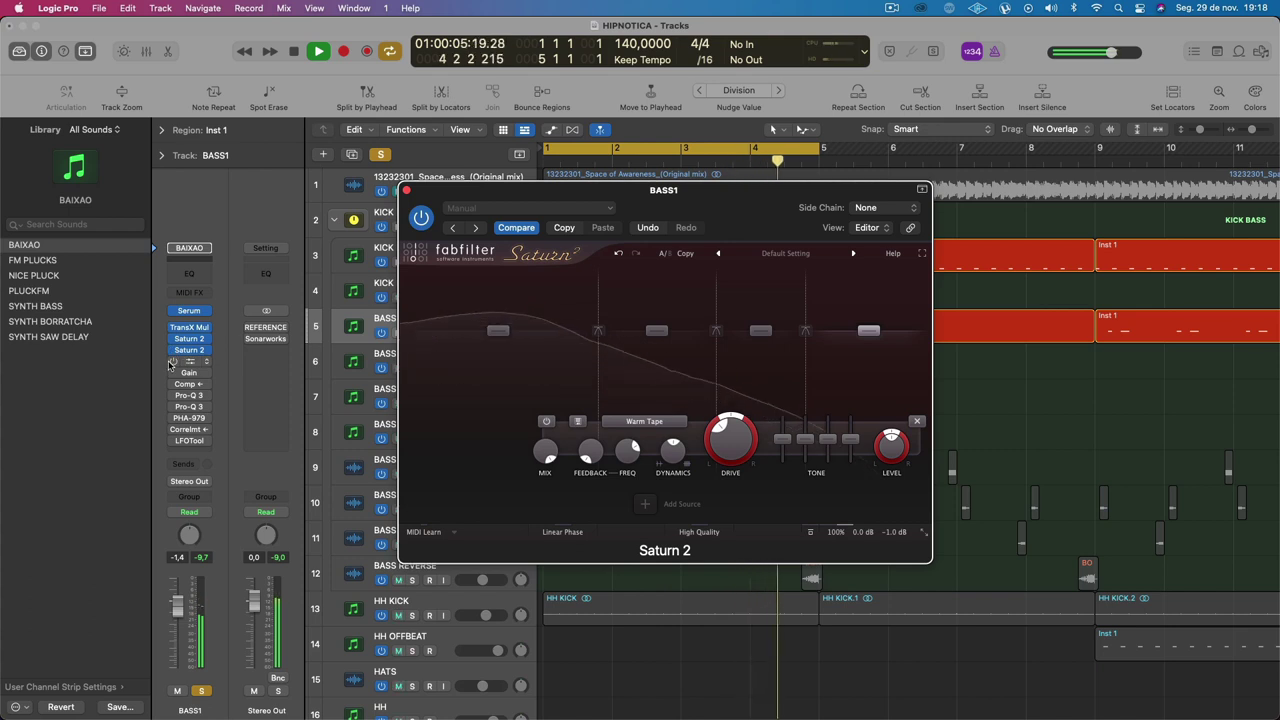
pyautogui.press('space')
pyautogui.press('super+w')
pyautogui.click(192, 363)
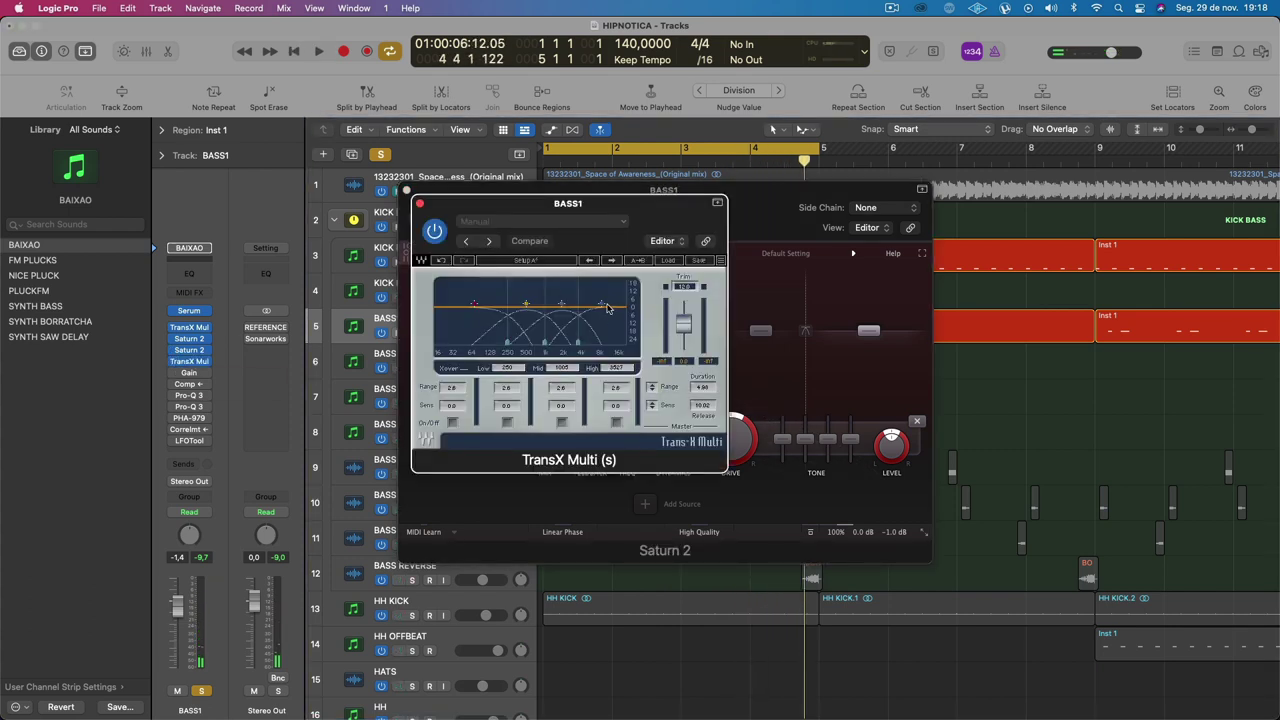
pyautogui.press('space')
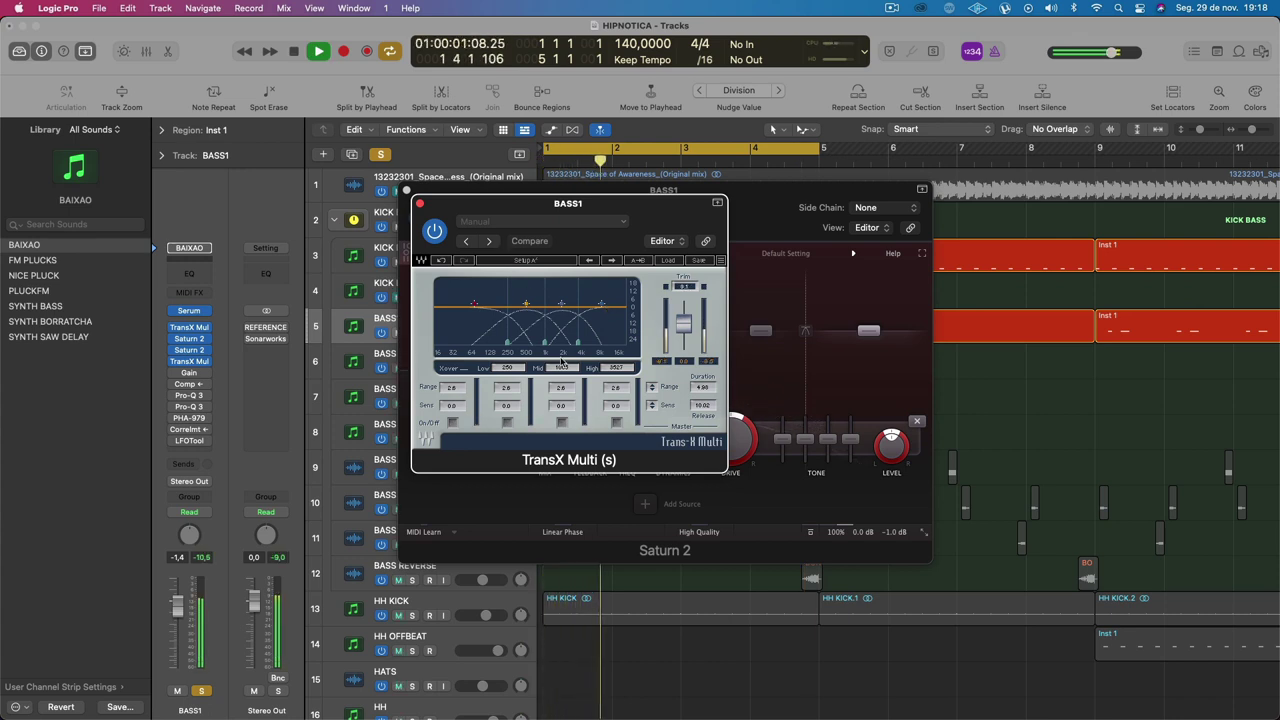
pyautogui.press('space')
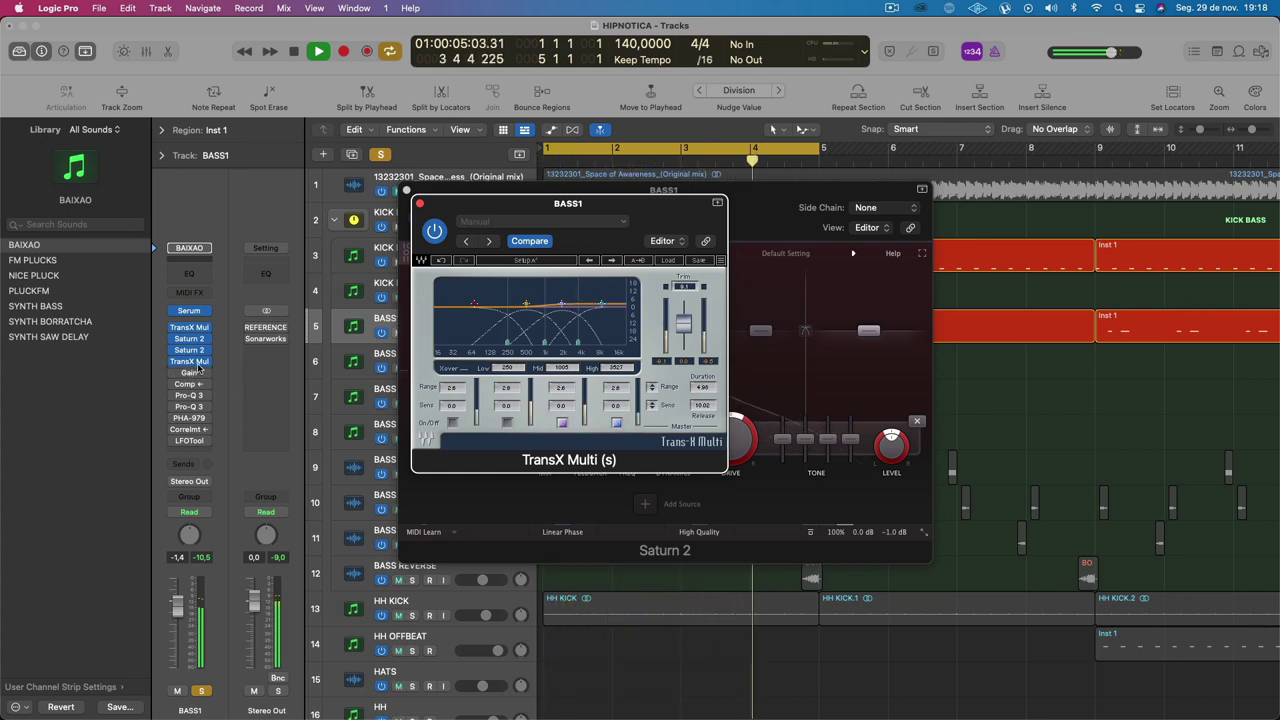
pyautogui.press('space')
pyautogui.click(204, 455)
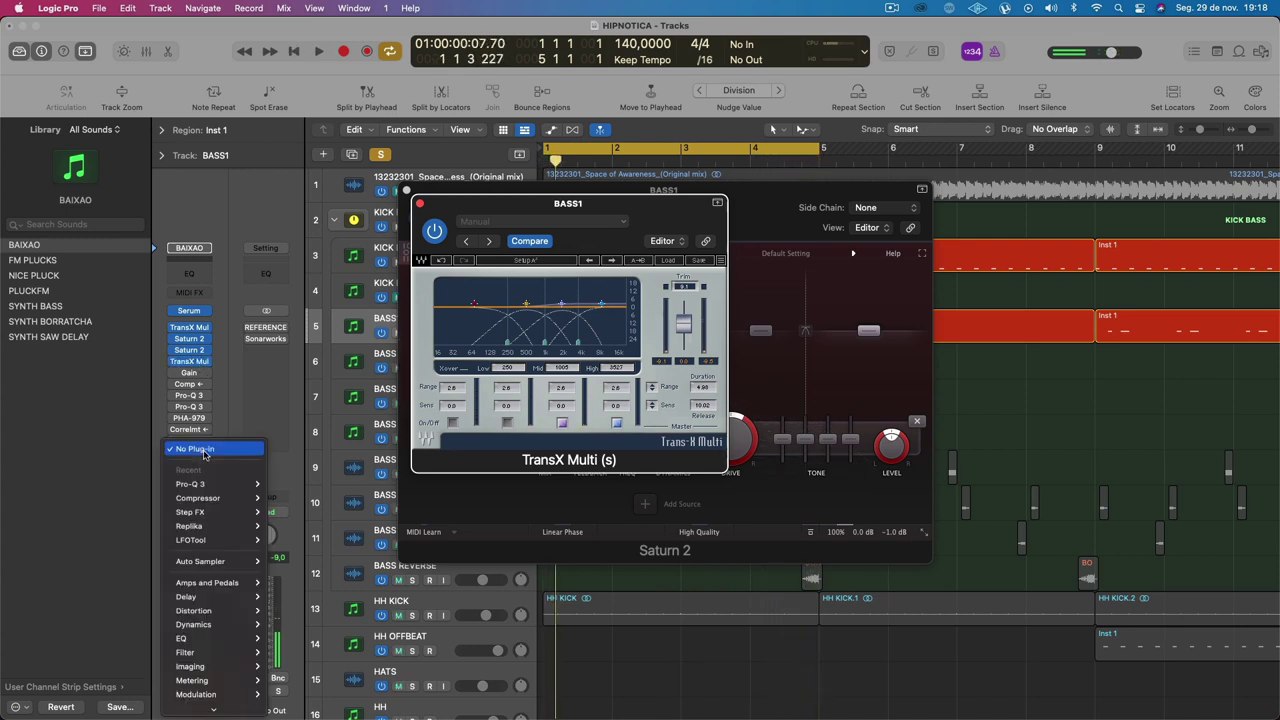
pyautogui.moveTo(222, 686)
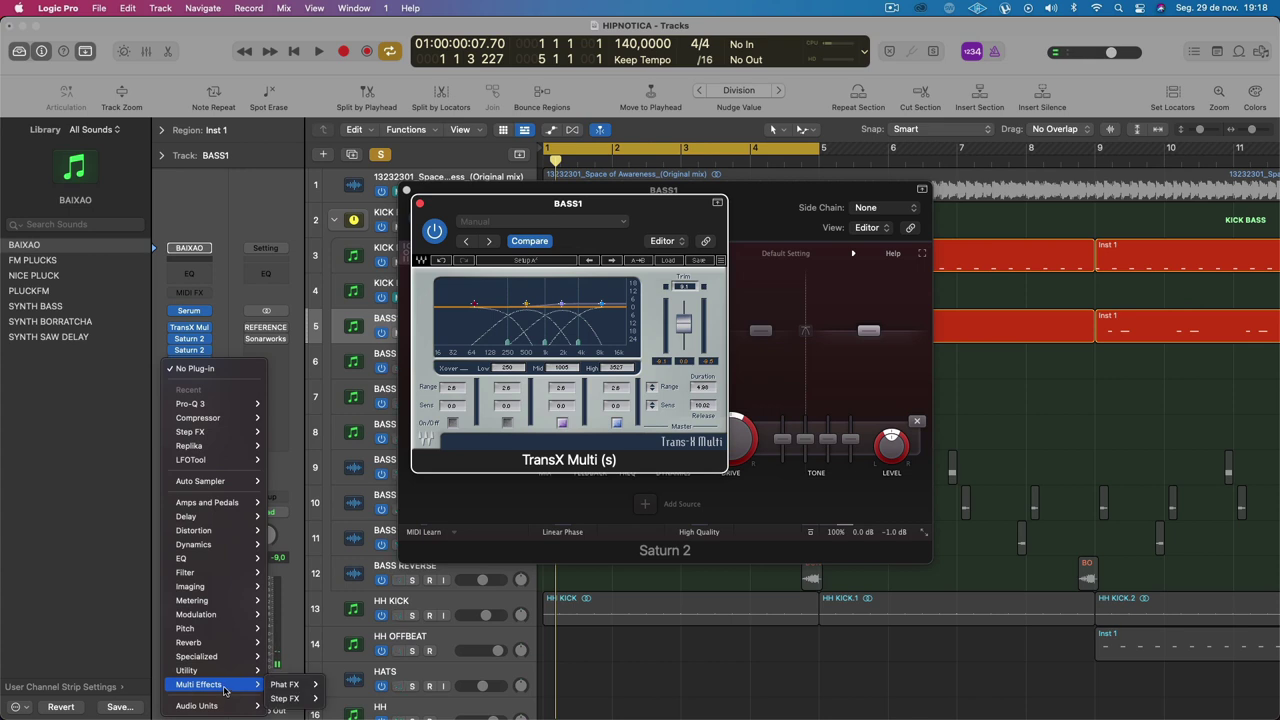
pyautogui.click(272, 320)
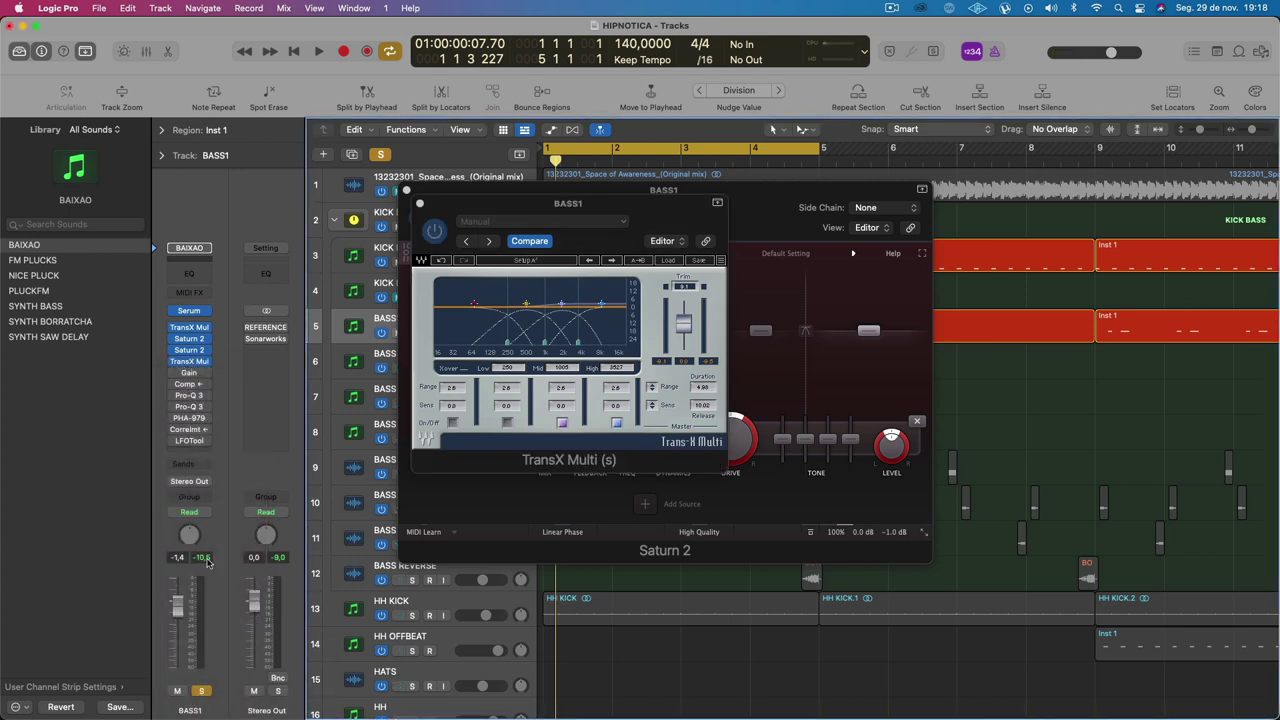
# Step: Check the BASS1 channel level with the loop playing, and insert a MultiMeter in the empty slot ending its effects chain
pyautogui.press('space')
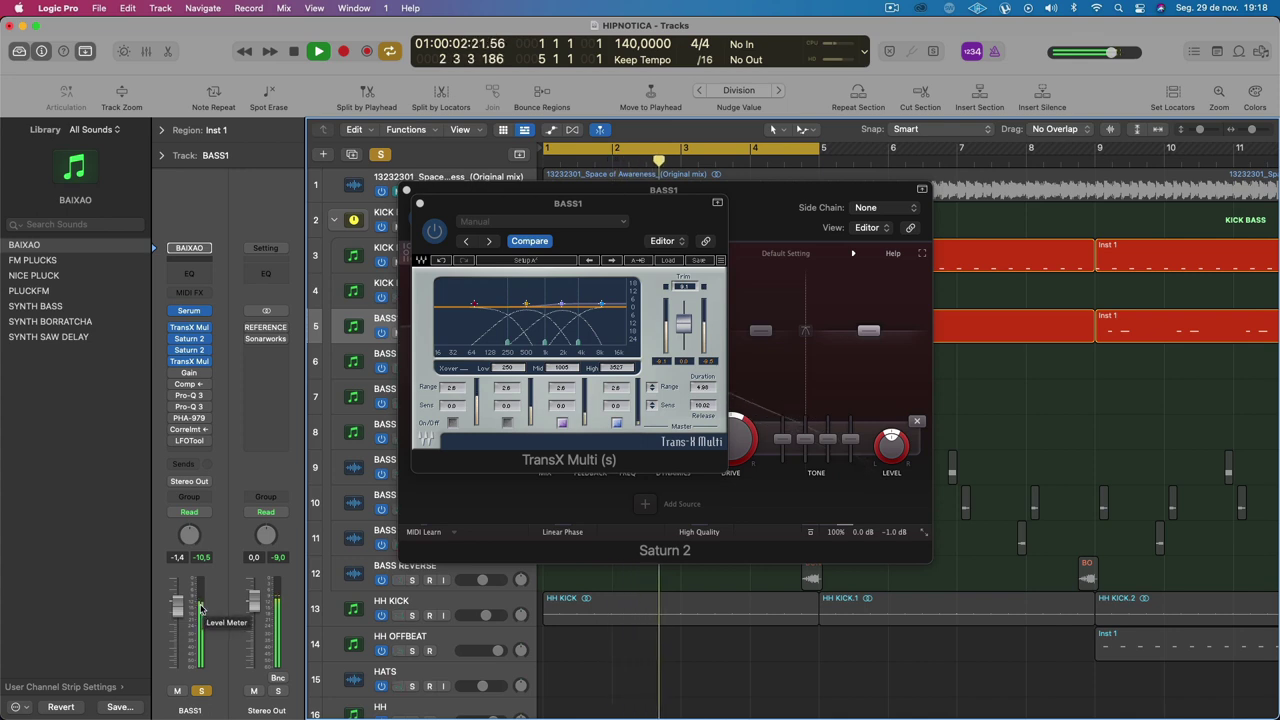
pyautogui.press('space')
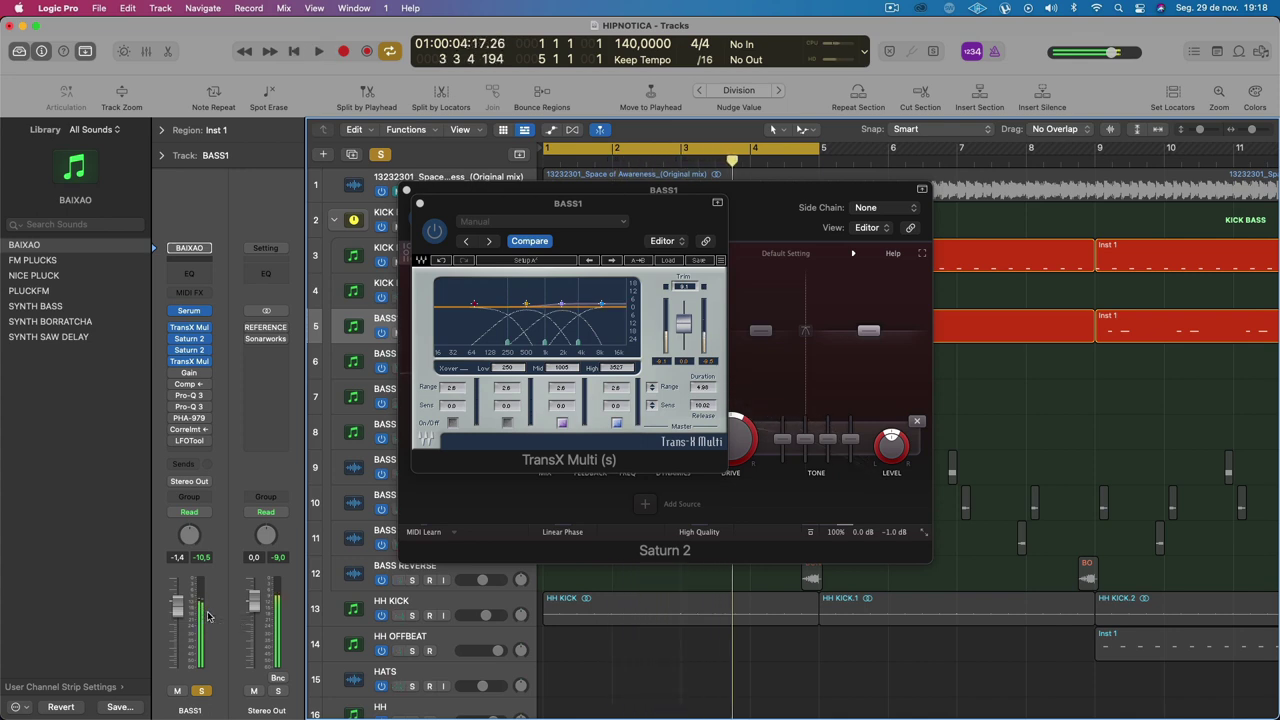
pyautogui.click(206, 450)
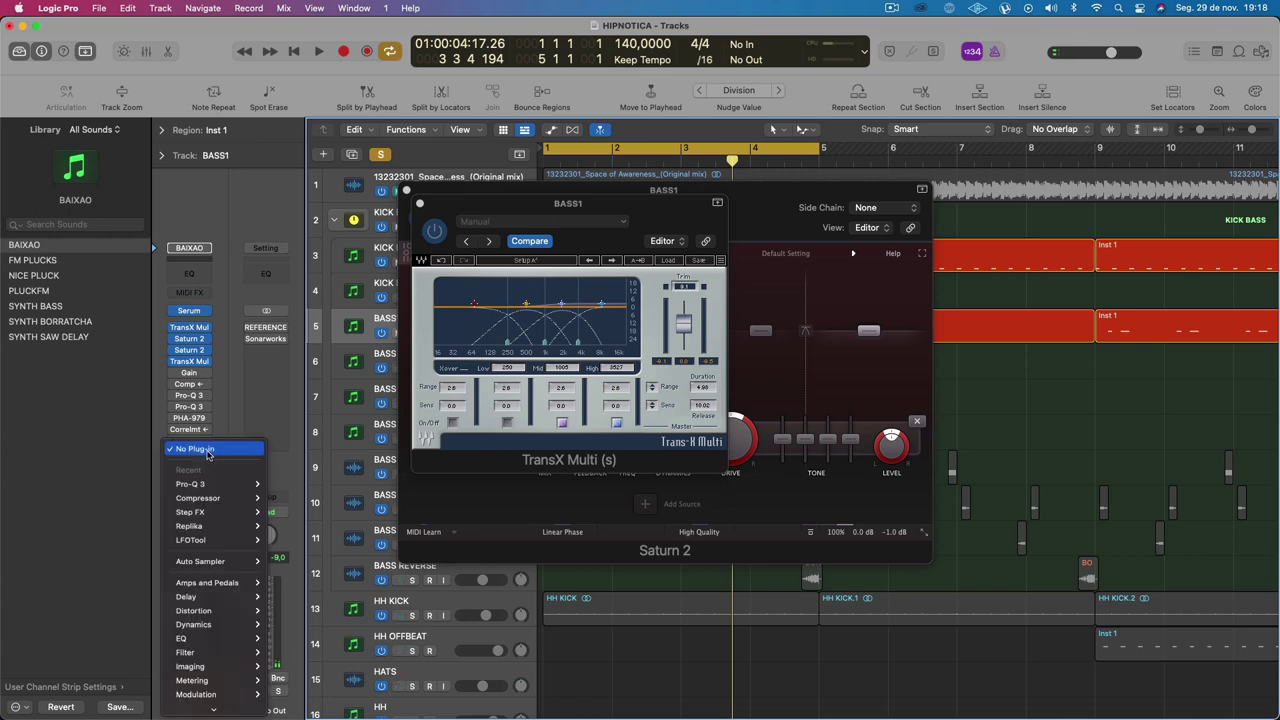
pyautogui.moveTo(200, 705)
pyautogui.moveTo(322, 708)
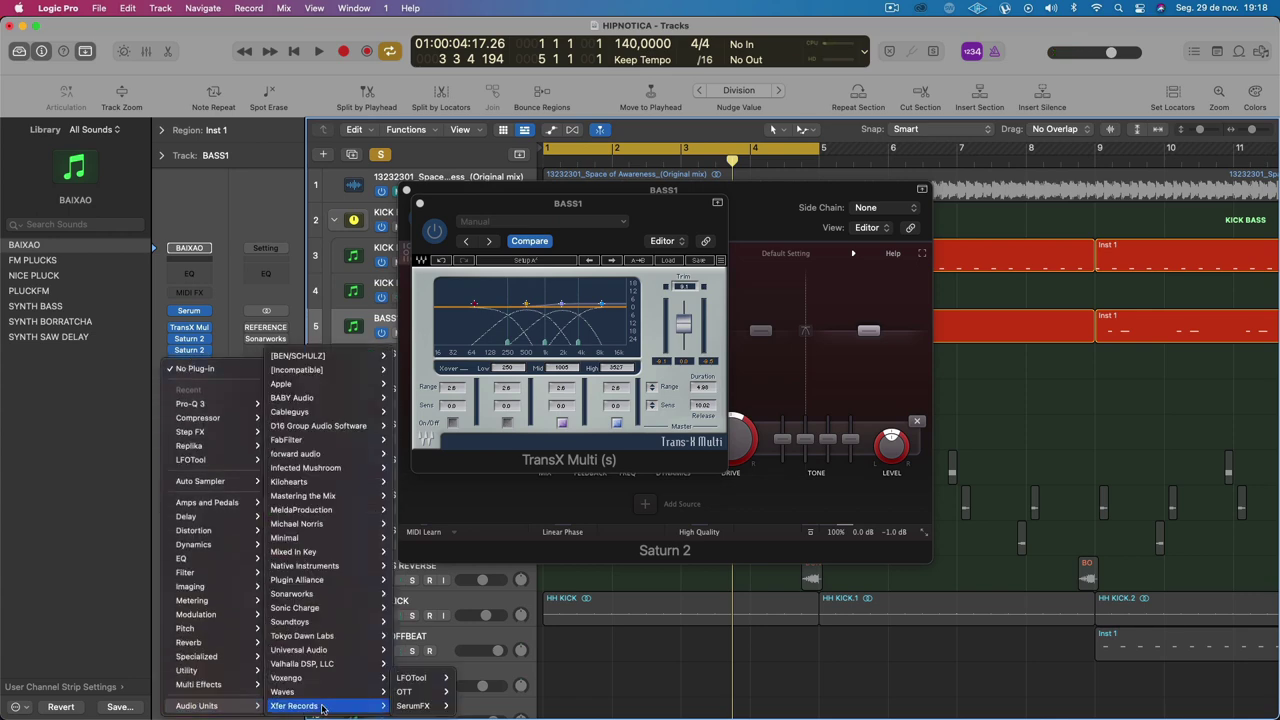
pyautogui.moveTo(196, 617)
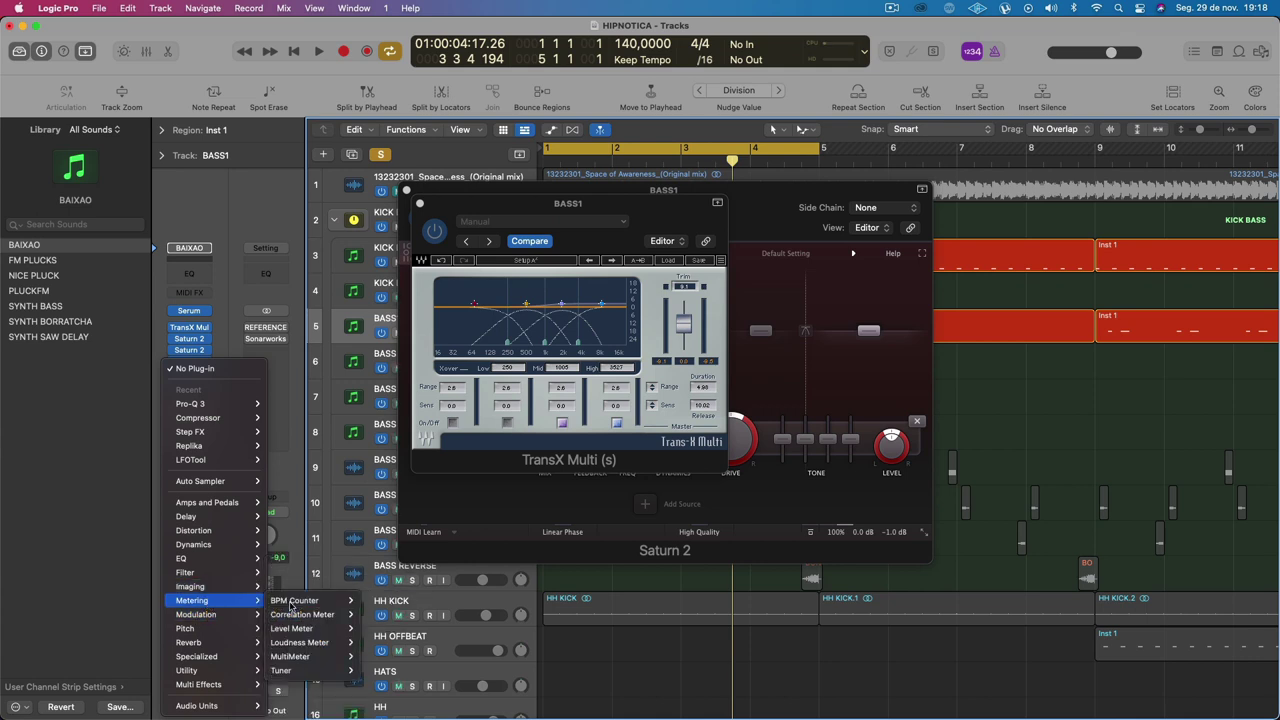
pyautogui.moveTo(318, 657)
pyautogui.click(376, 658)
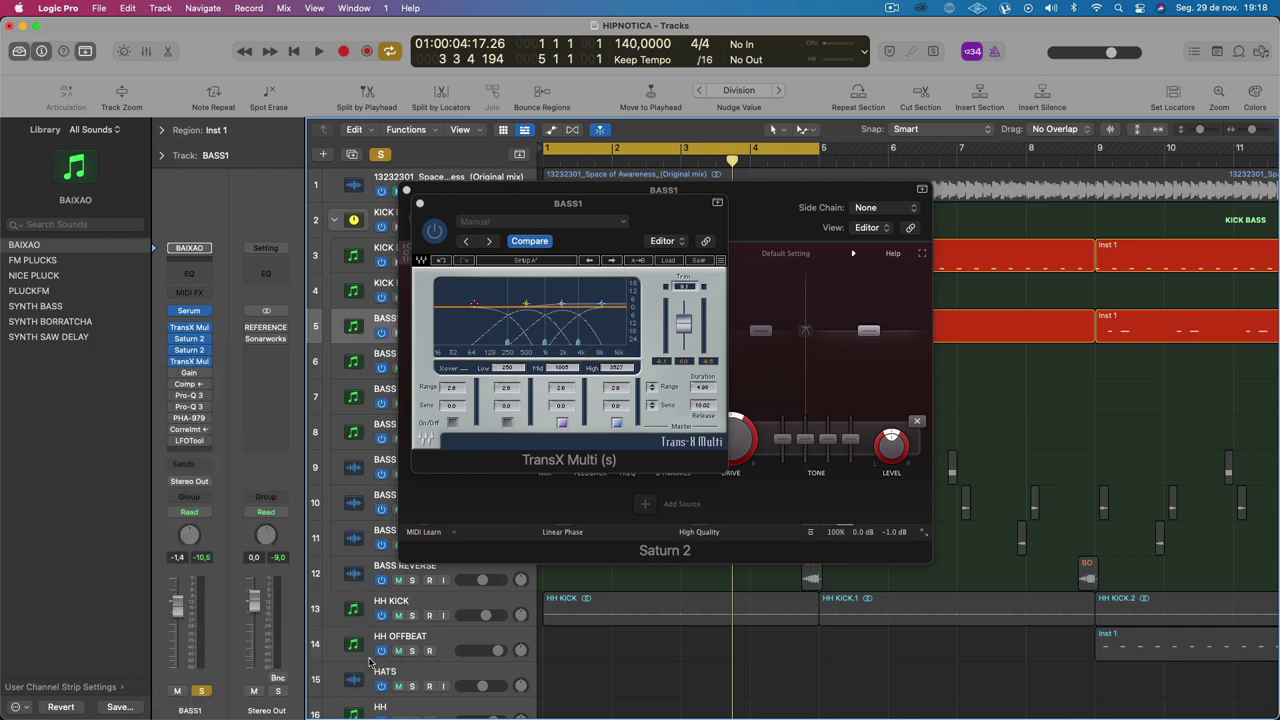
# Step: Play the loop and examine BASS1 in the MultiMeter's analyzer and goniometer views, including the level meters
pyautogui.press('space')
pyautogui.moveTo(876, 293); pyautogui.dragTo(672, 170)
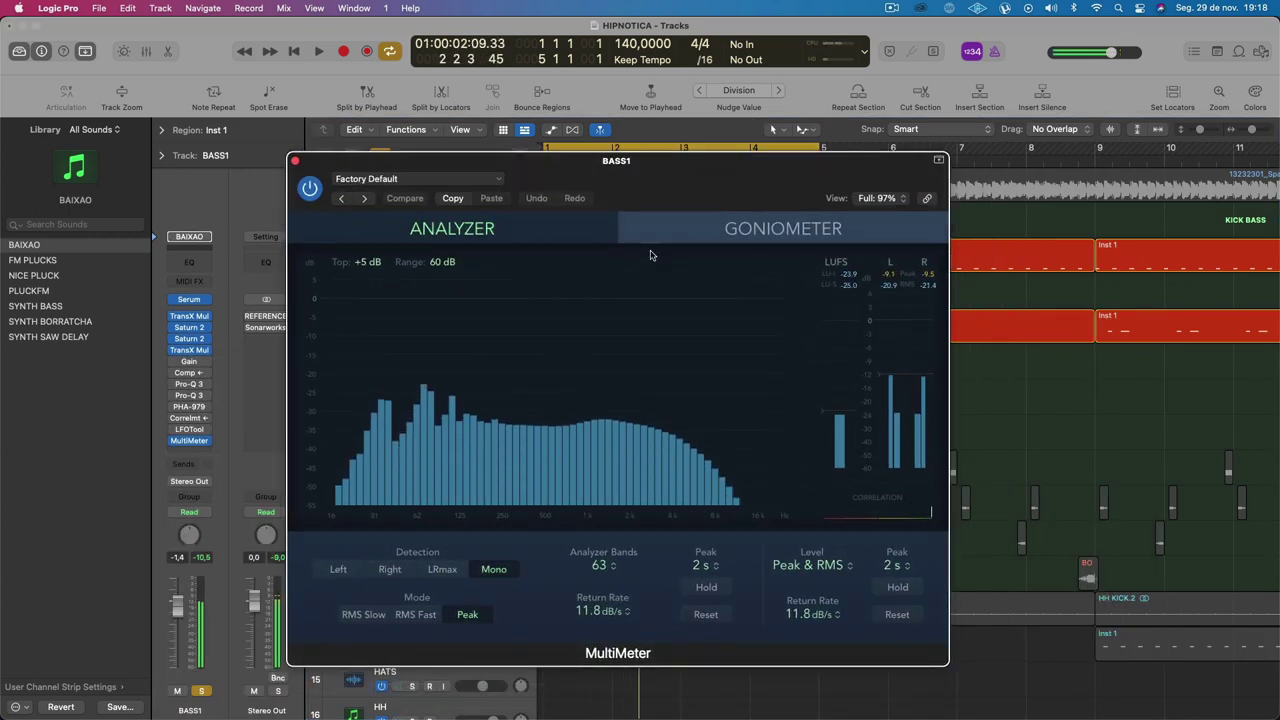
pyautogui.click(718, 233)
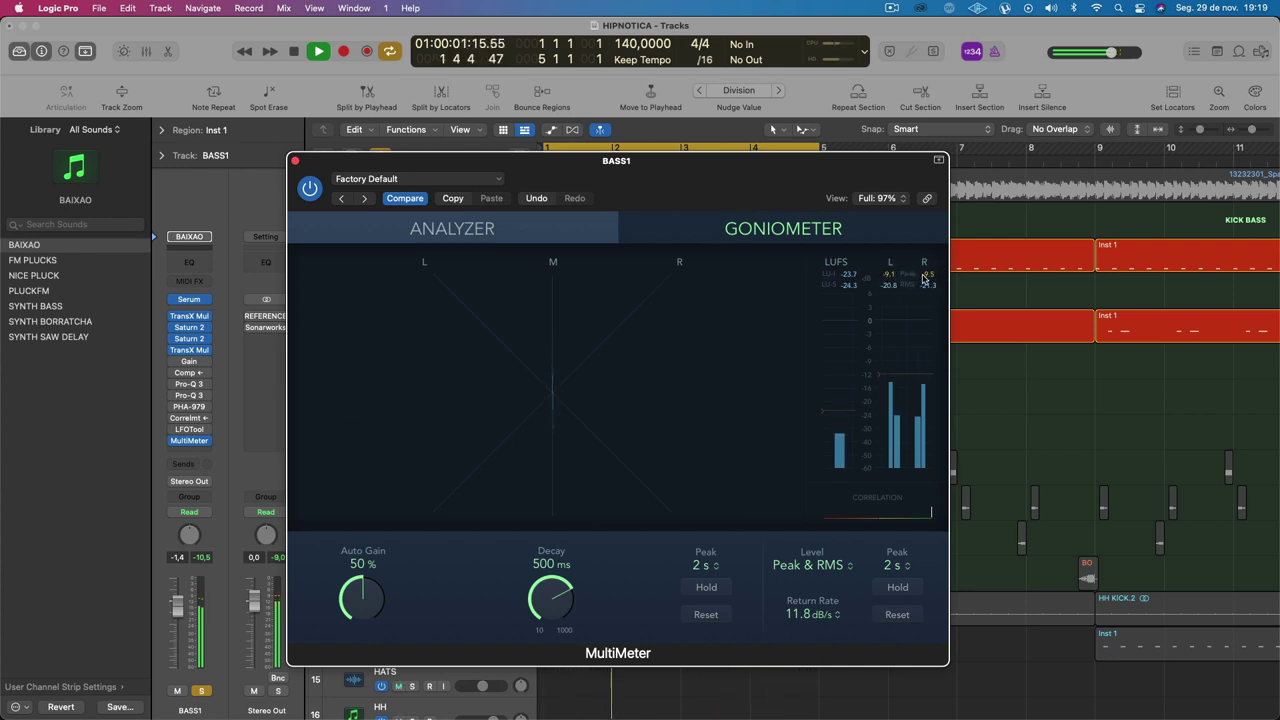
pyautogui.press('space')
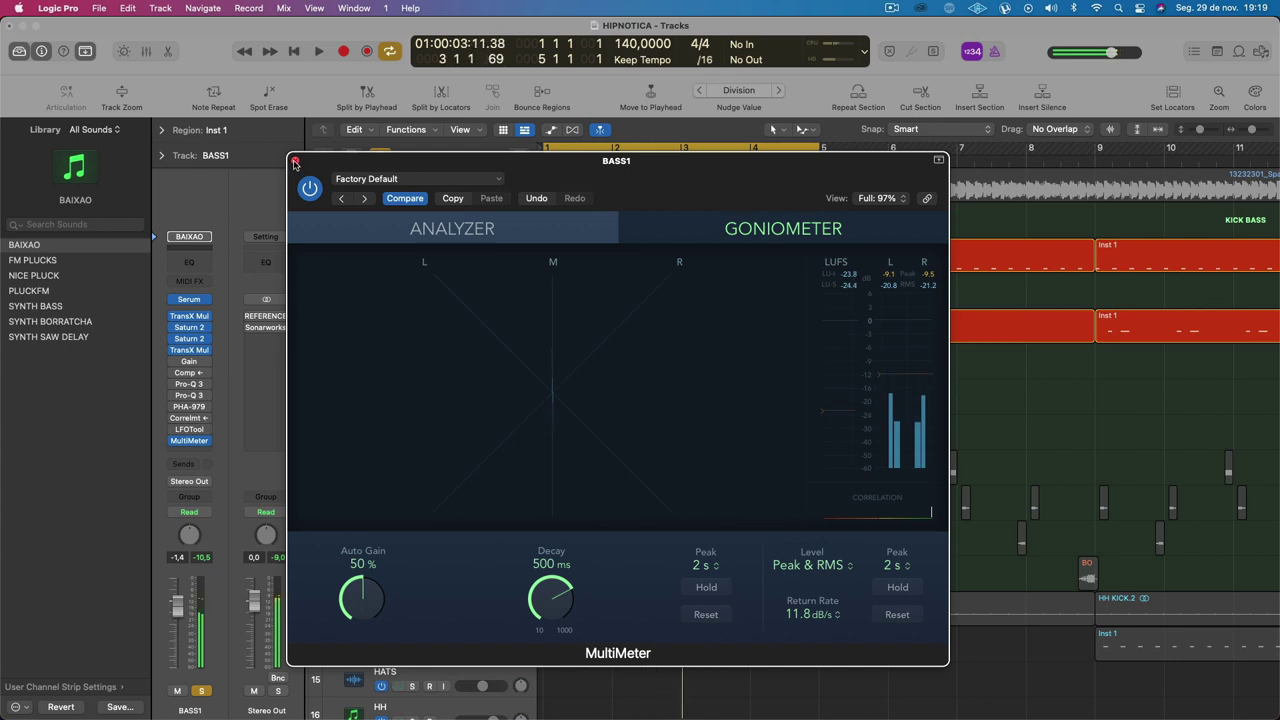
pyautogui.click(295, 162)
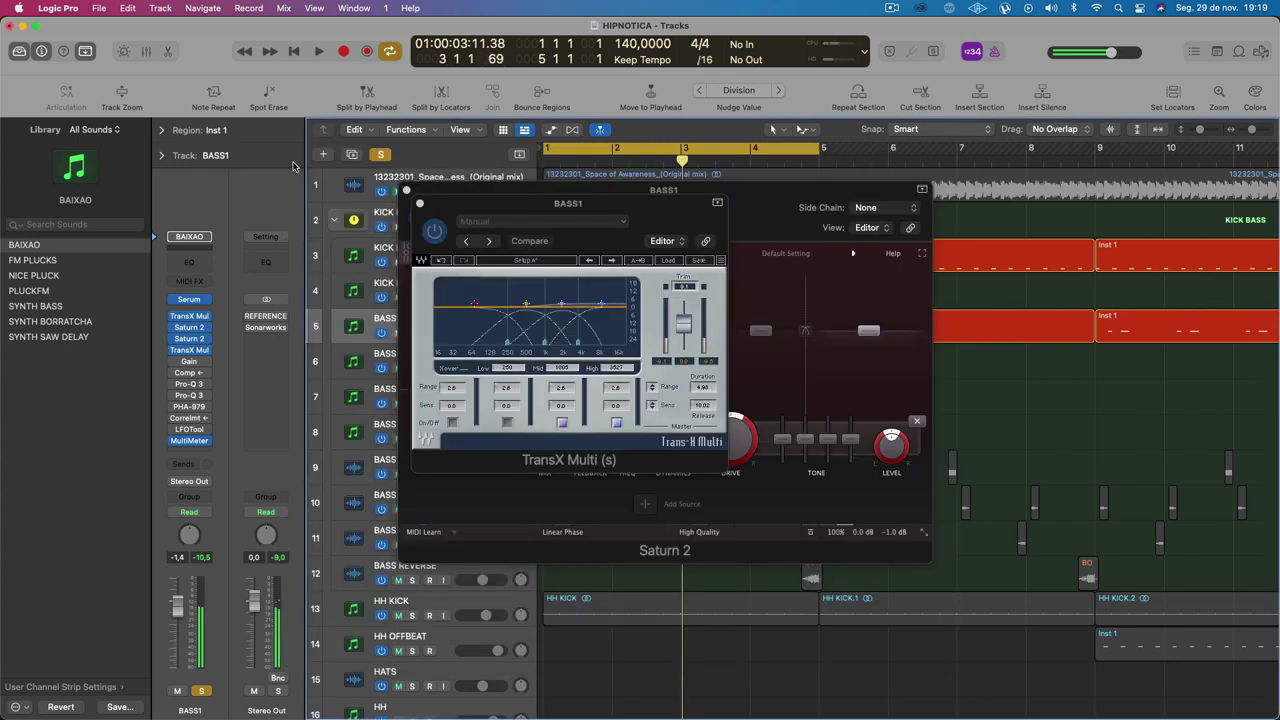
# Step: Enable the Gain plug-in on BASS1, listen to the loop with it, and close all open plug-in windows
pyautogui.click(193, 364)
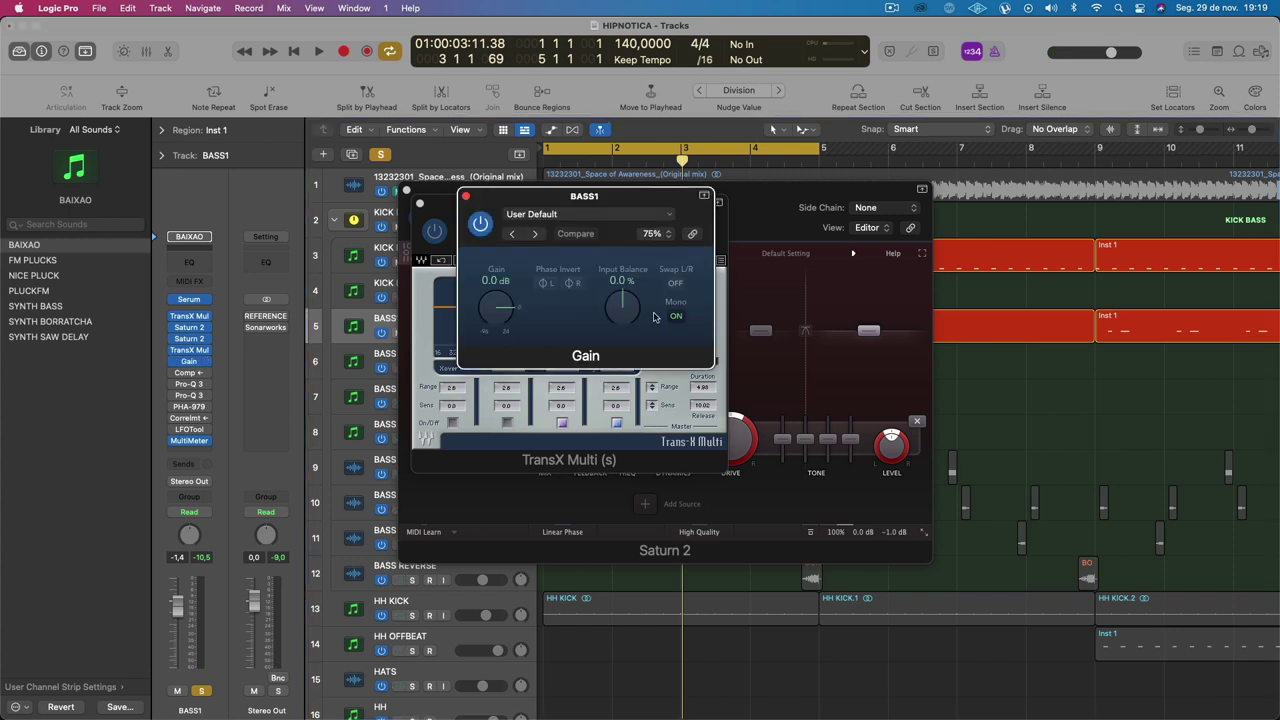
pyautogui.press('space')
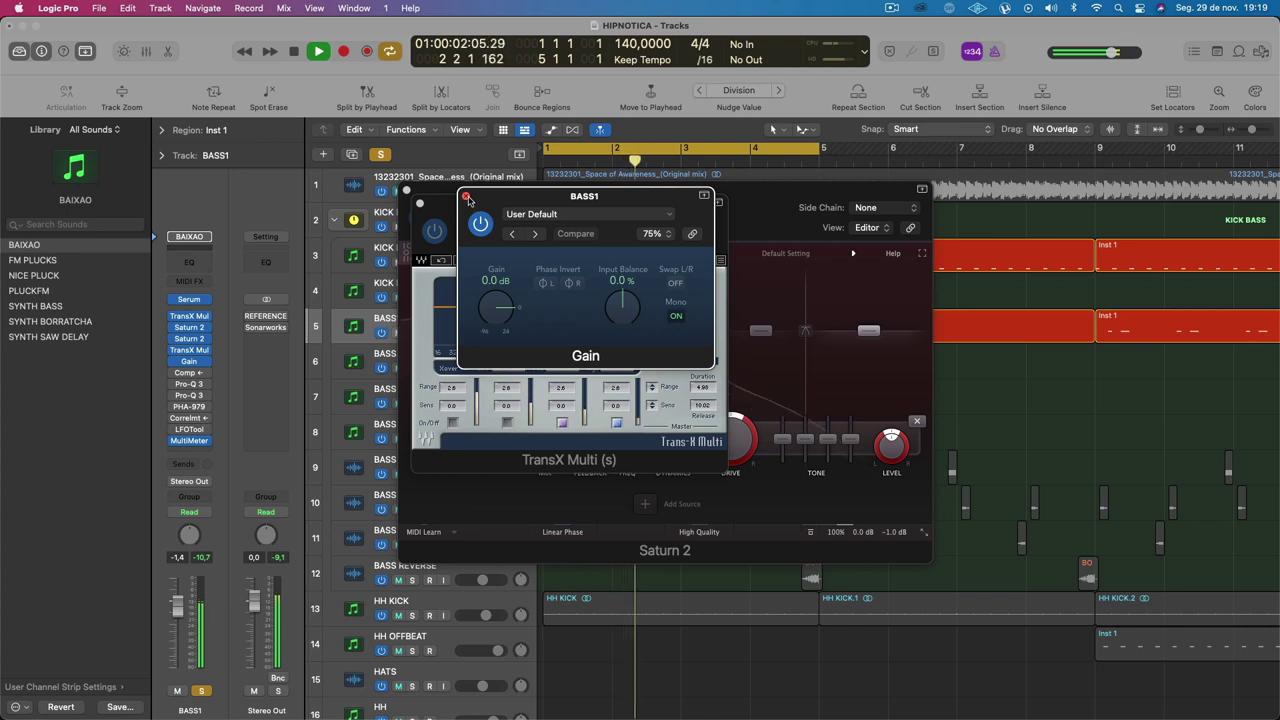
pyautogui.click(413, 240)
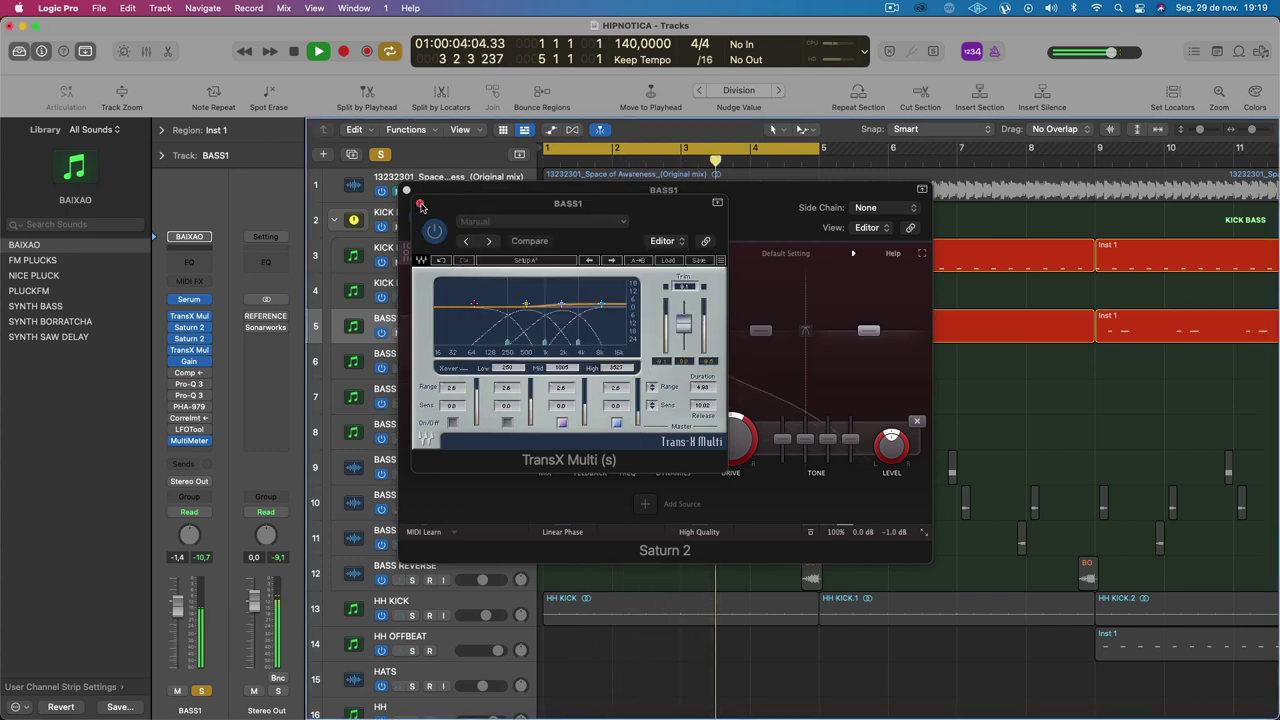
pyautogui.click(420, 203)
pyautogui.click(408, 192)
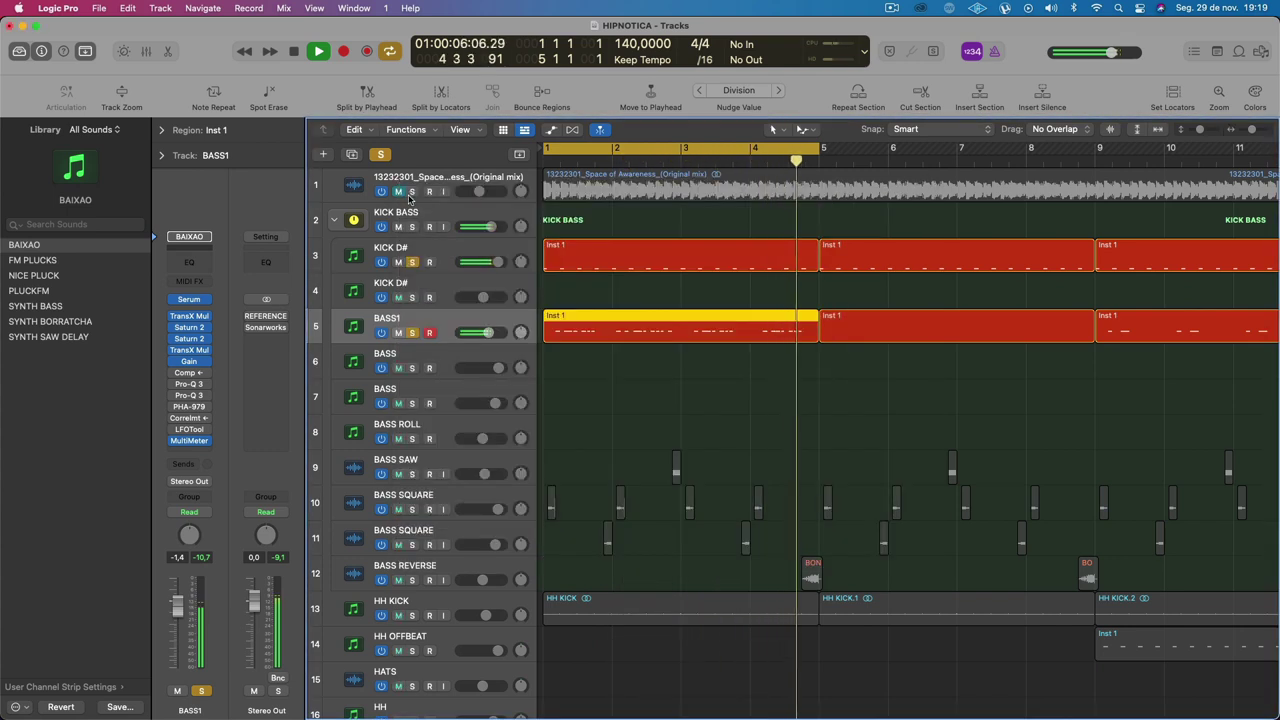
# Step: Enable the Compressor on BASS1 and watch its gain reduction while the loop plays
pyautogui.click(190, 373)
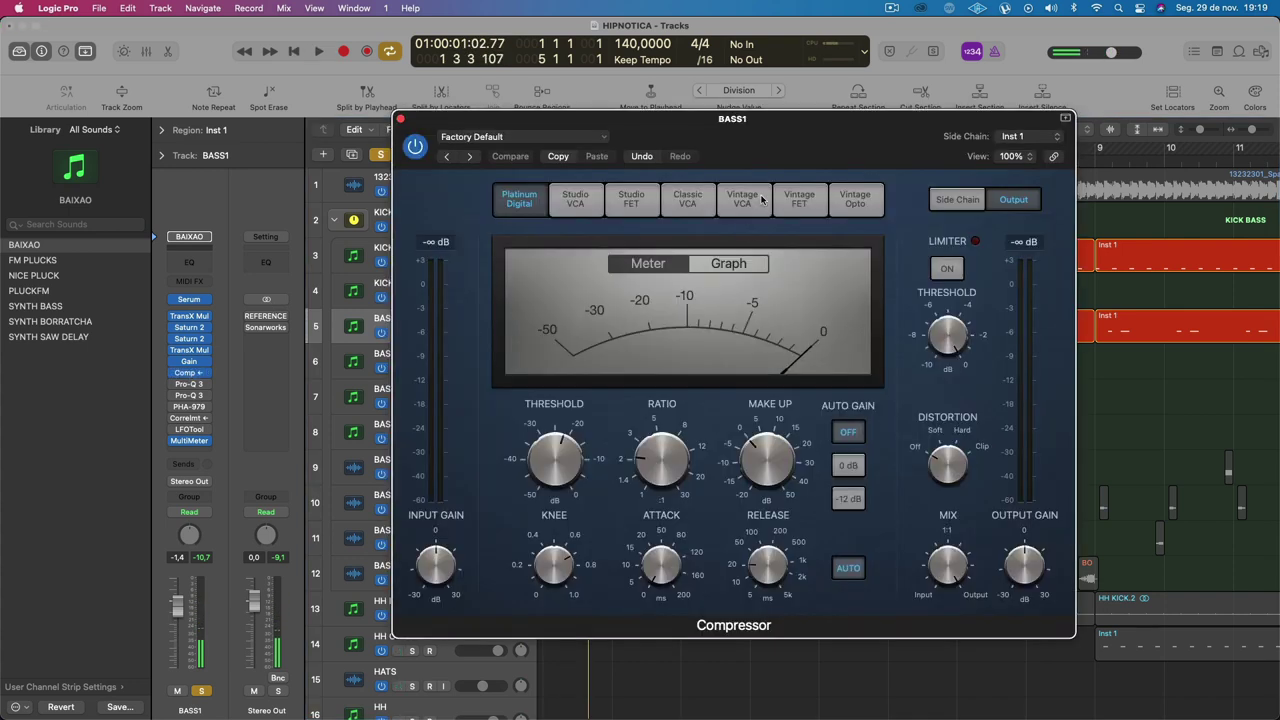
pyautogui.press('space')
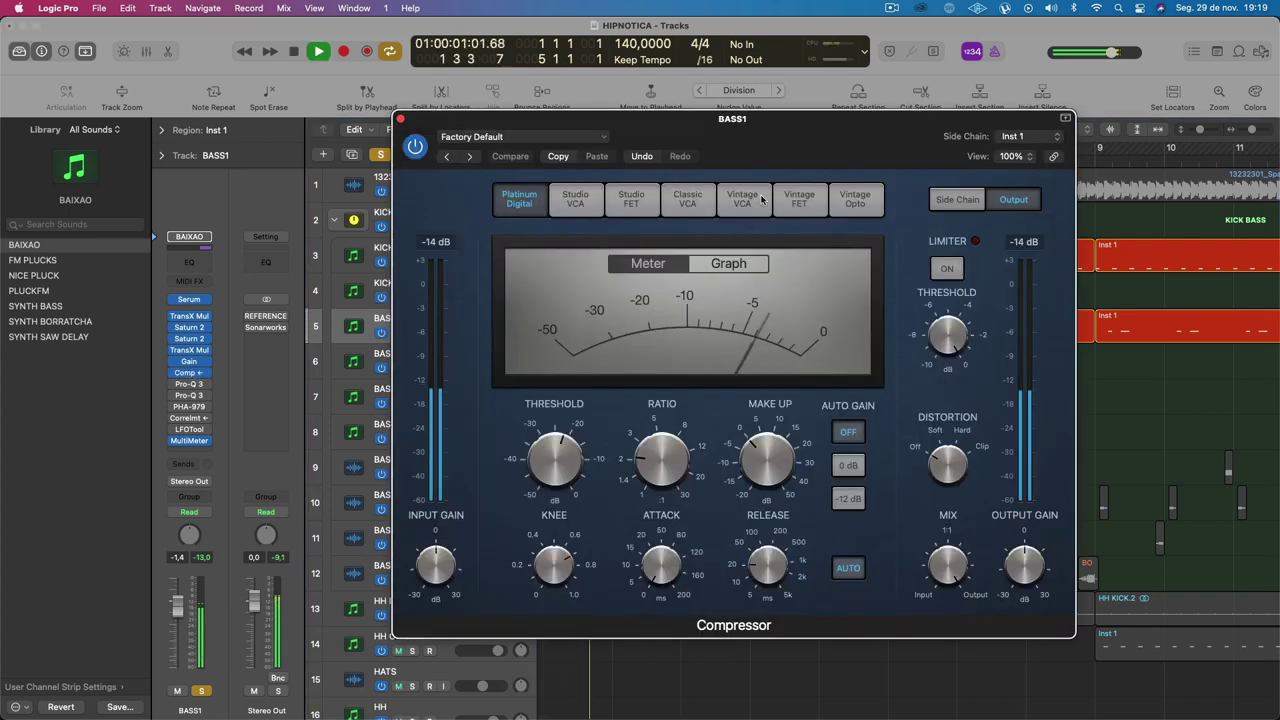
pyautogui.press('space')
pyautogui.click(401, 121)
# Step: Open the first BASS1 region in the Piano Roll, cycle beat 3 of bar 2, and audition that beat's first note
pyautogui.doubleClick(591, 323)
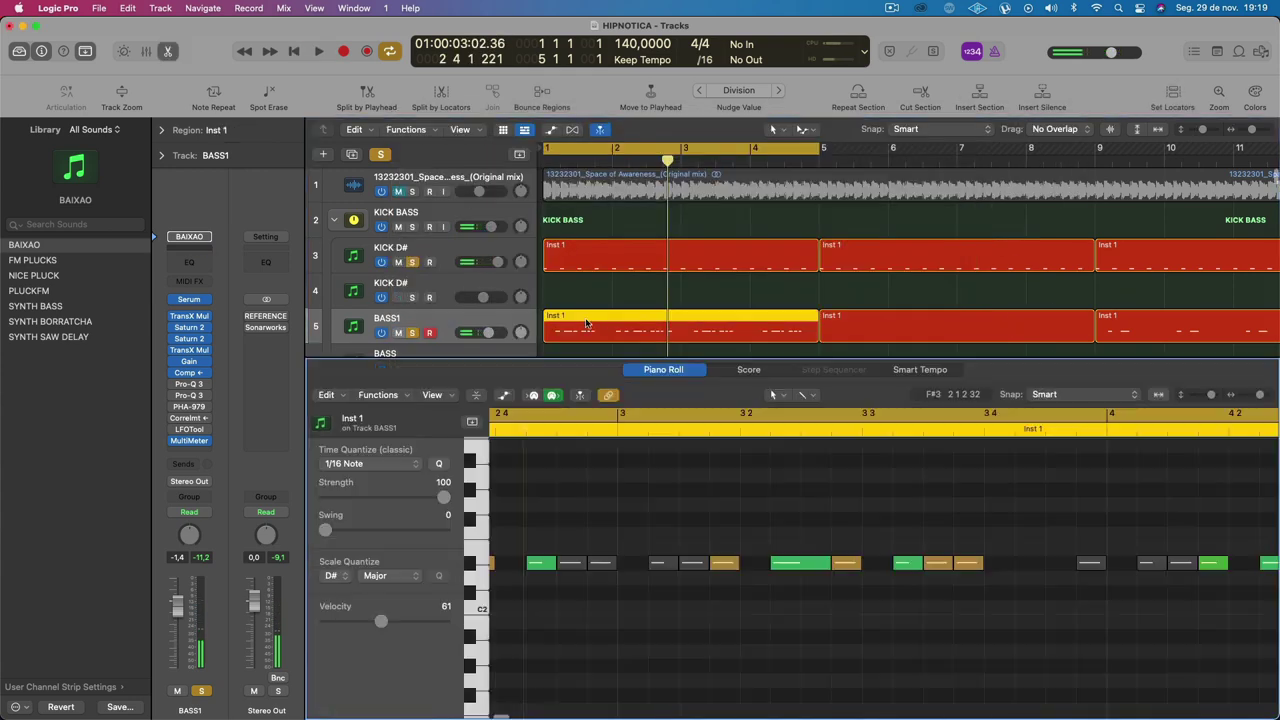
pyautogui.scroll(-3, 621, 455)
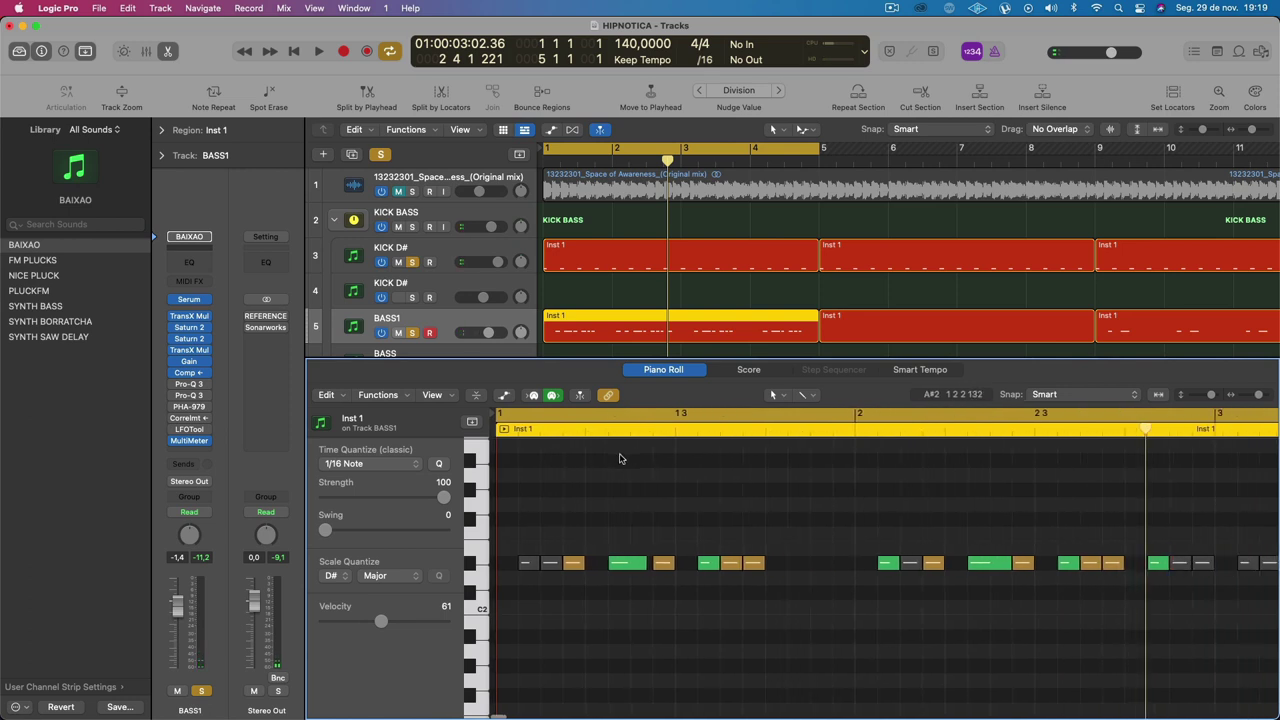
pyautogui.scroll(-2, 1031, 581)
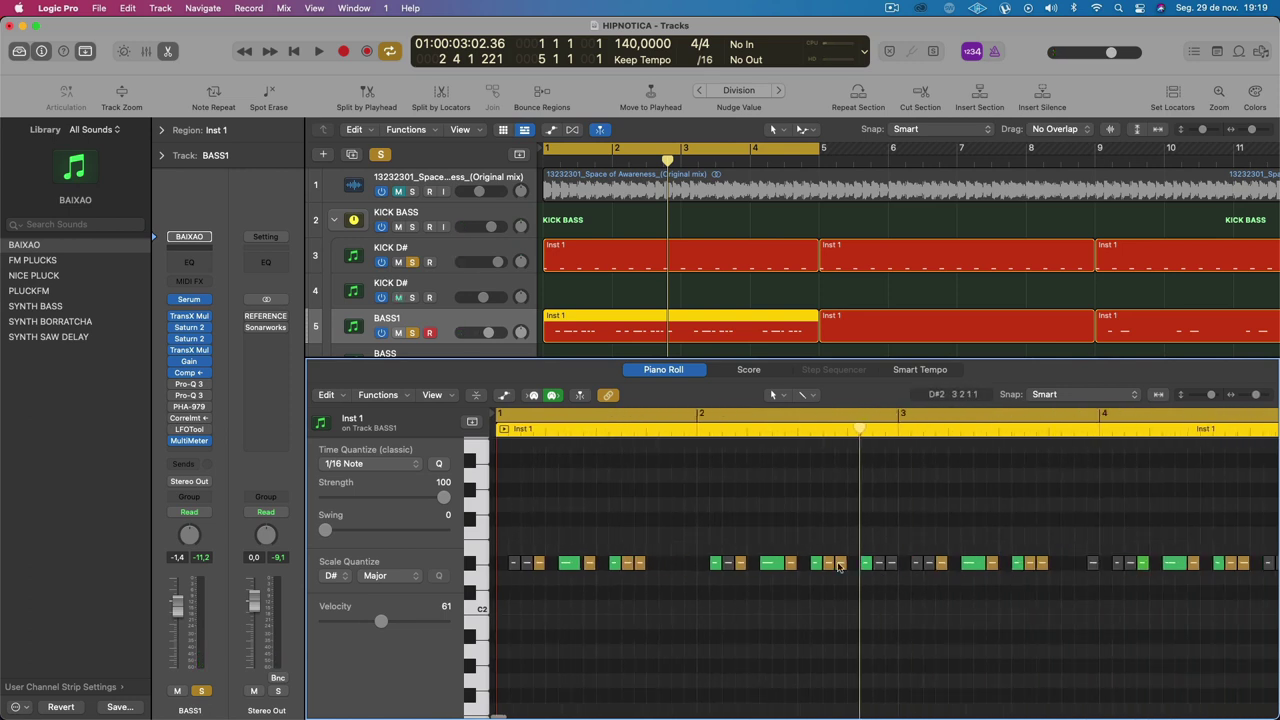
pyautogui.moveTo(800, 414); pyautogui.dragTo(845, 425)
pyautogui.press('space')
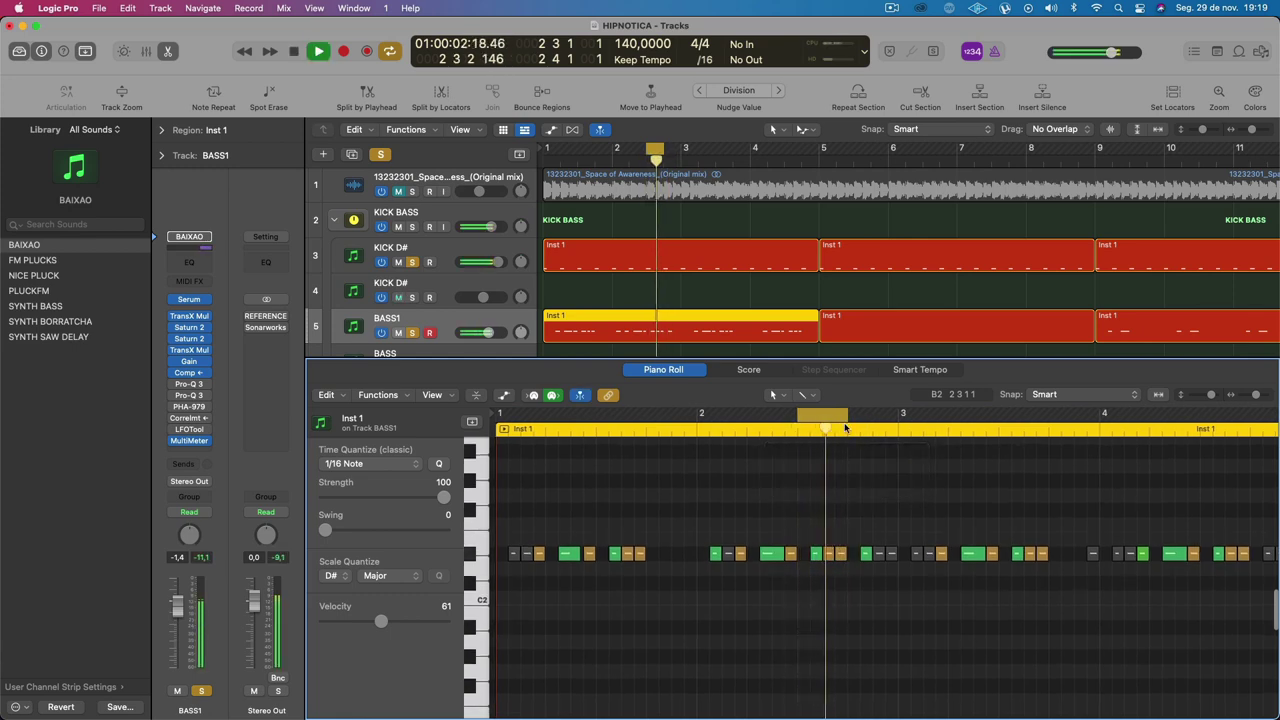
pyautogui.click(817, 555)
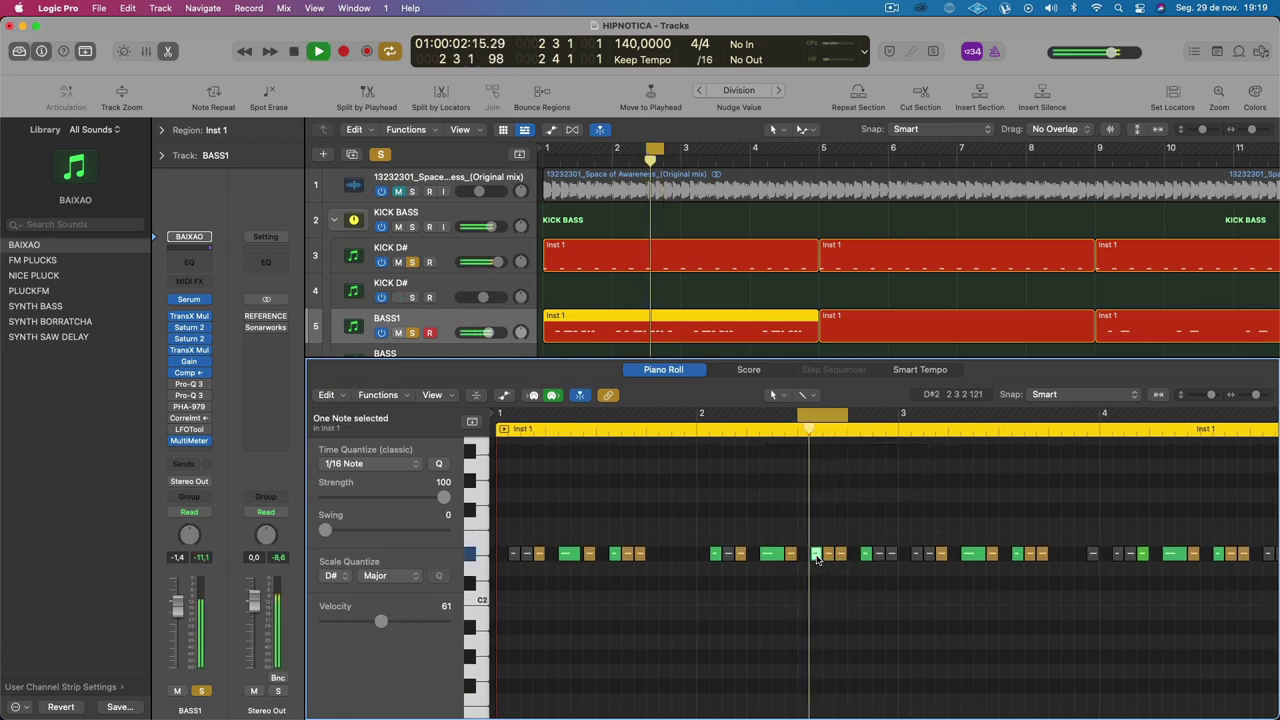
pyautogui.press('space')
# Step: Examine oscillator B's level and the velocity modulation in BASS1's Serum patch
pyautogui.click(190, 300)
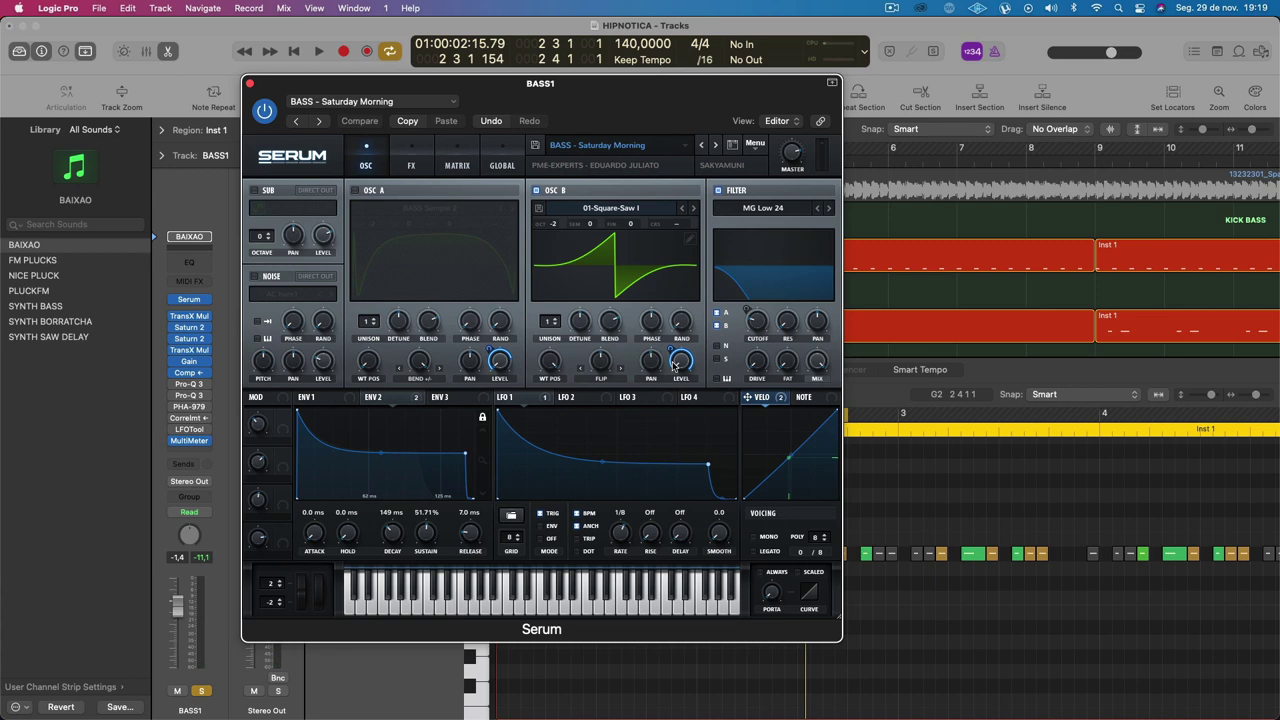
pyautogui.click(977, 620)
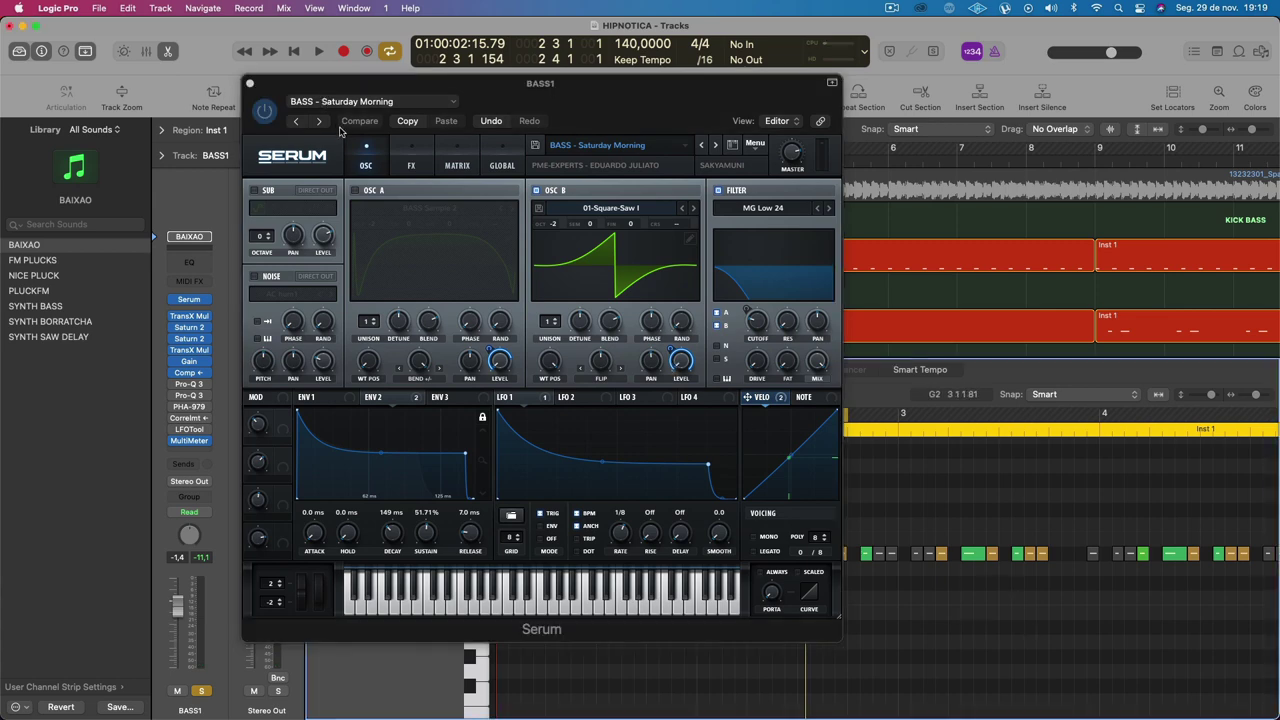
pyautogui.click(249, 83)
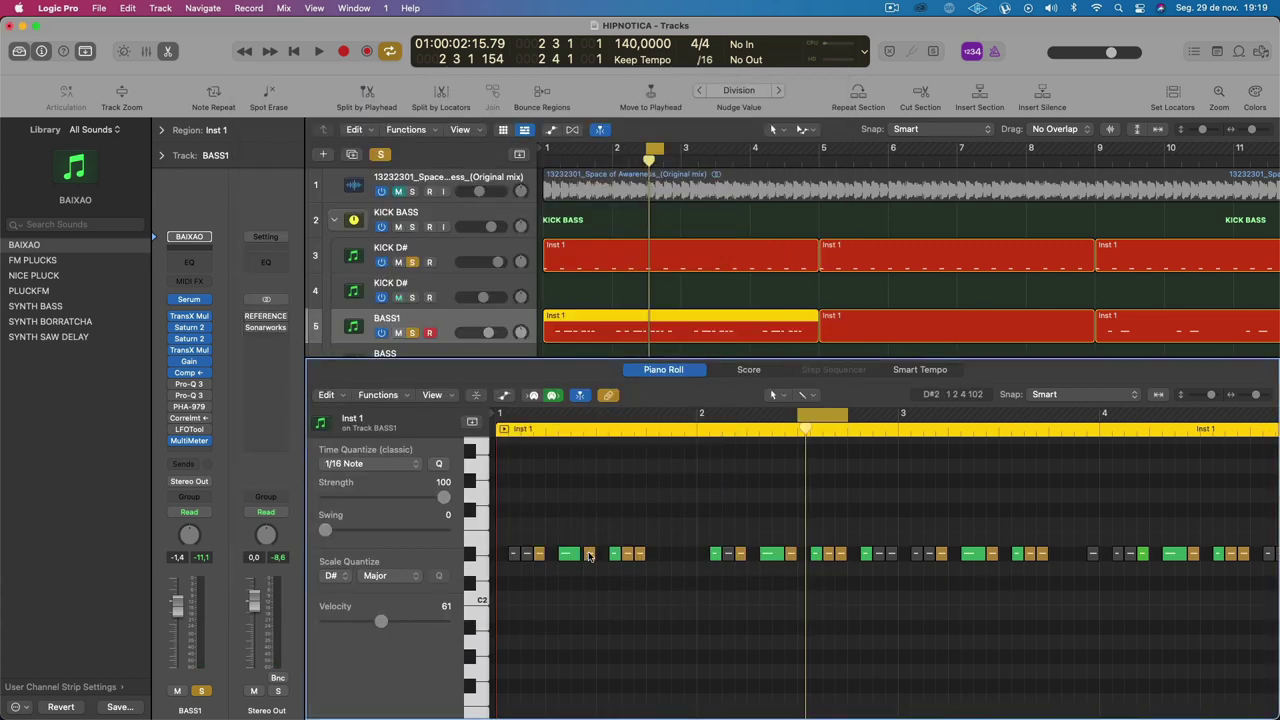
# Step: Enable the first Pro-Q 3 on BASS1 and inspect its low-cut band with the one-beat cycle playing
pyautogui.click(589, 555)
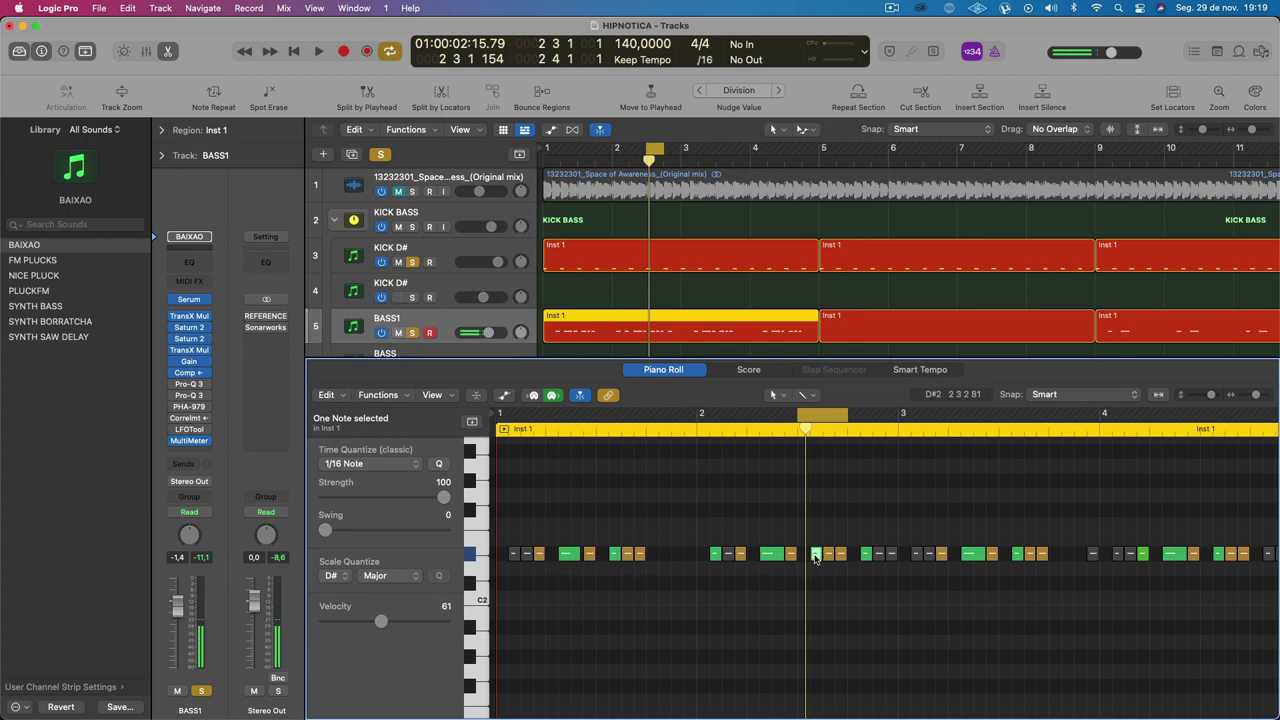
pyautogui.press('space')
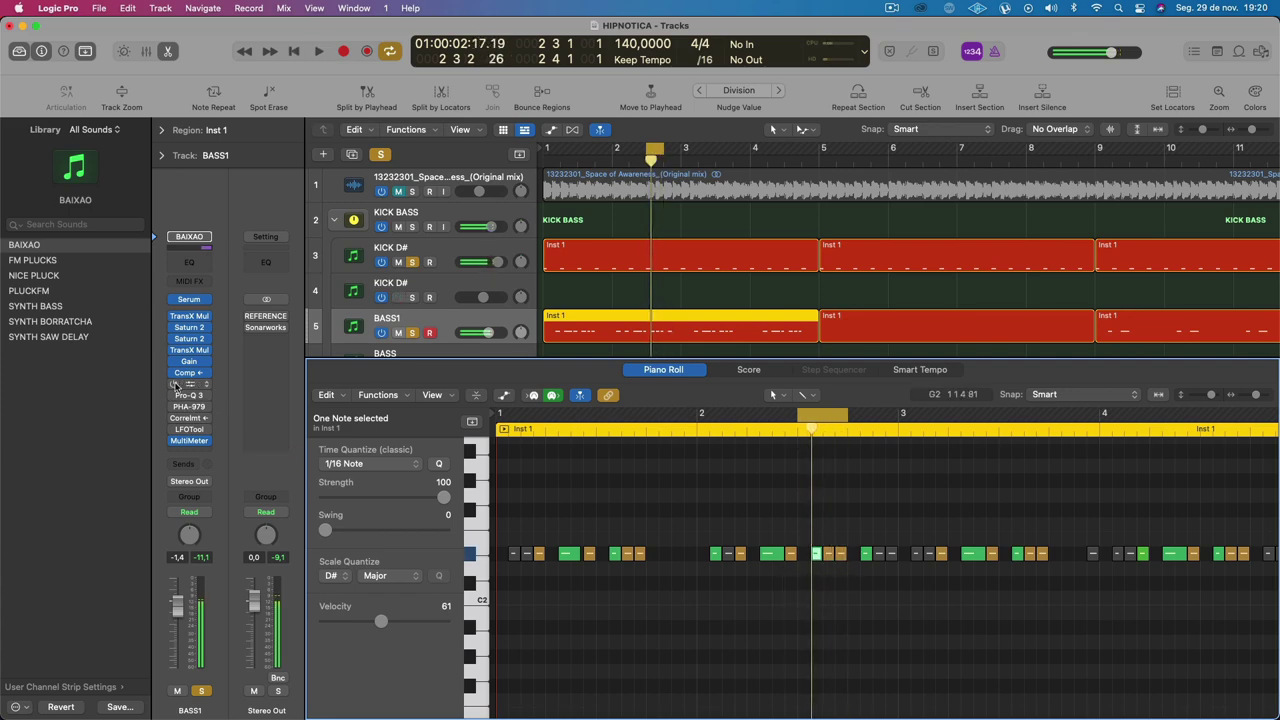
pyautogui.click(193, 386)
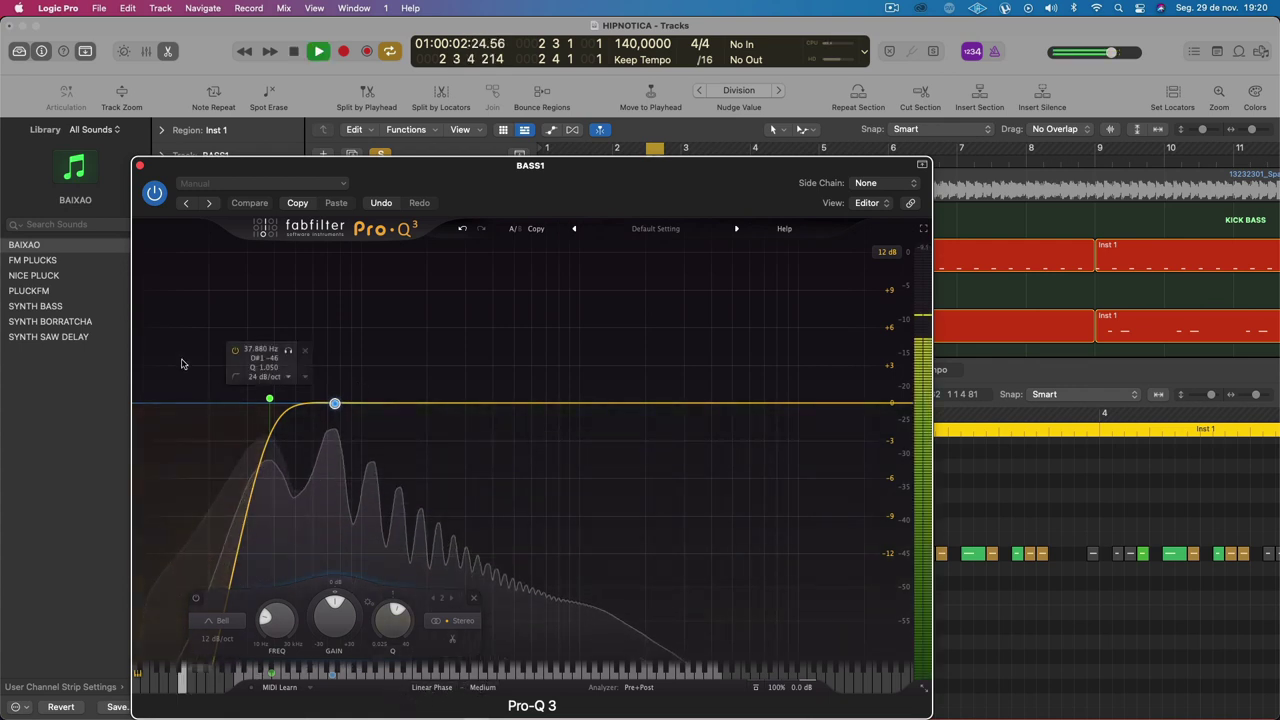
pyautogui.moveTo(268, 400)
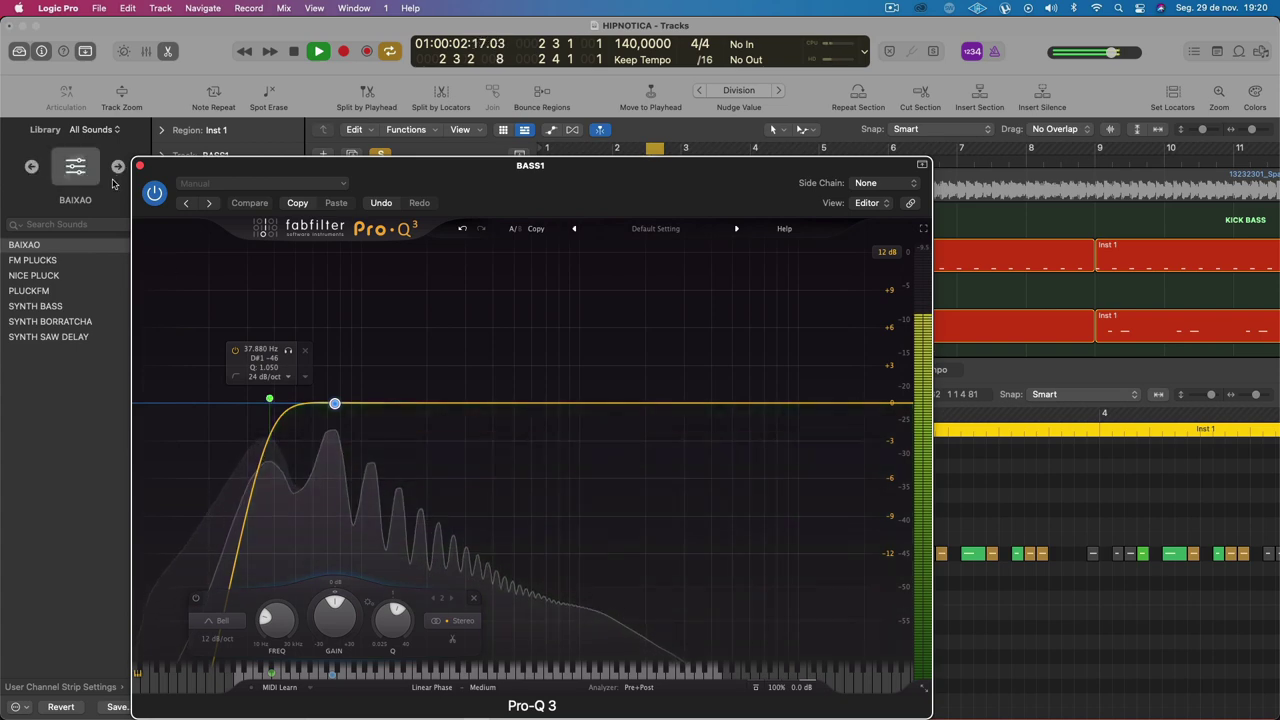
pyautogui.click(140, 165)
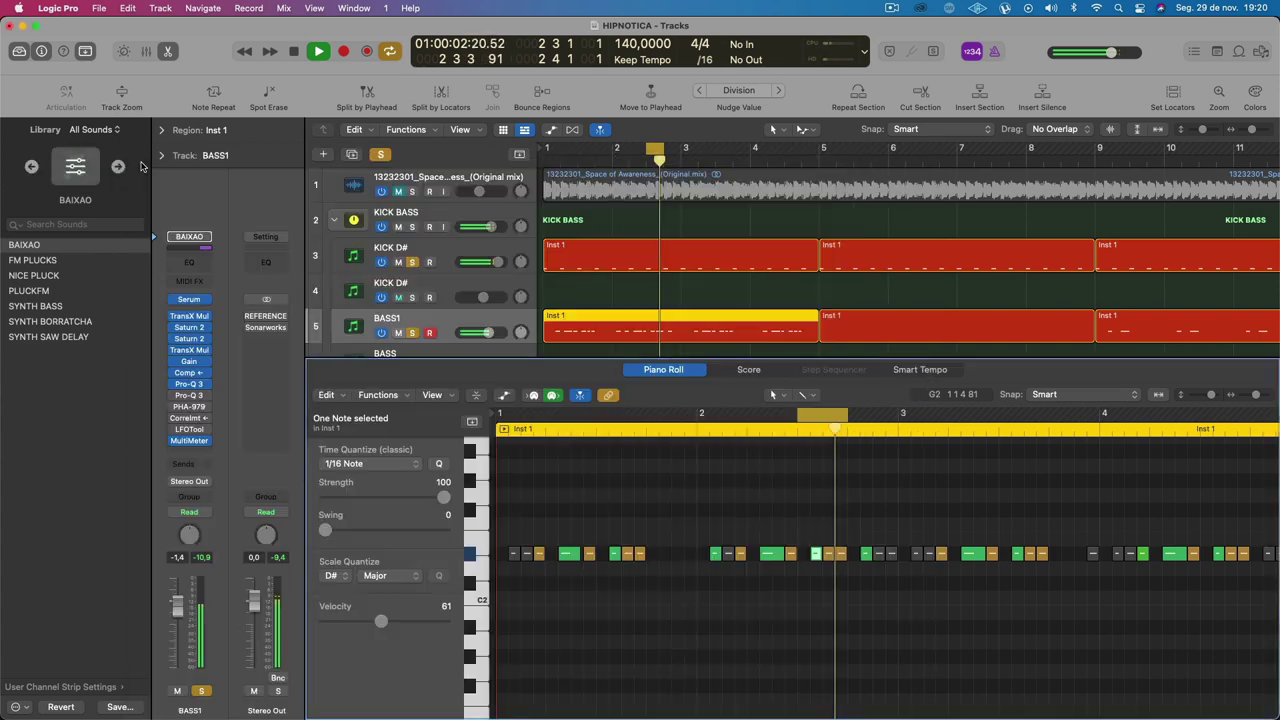
pyautogui.press('space')
# Step: Open the MultiMeter on BASS1 and compare the looped note's levels with the first Pro-Q 3 bypassed and enabled
pyautogui.click(190, 440)
pyautogui.click(177, 388)
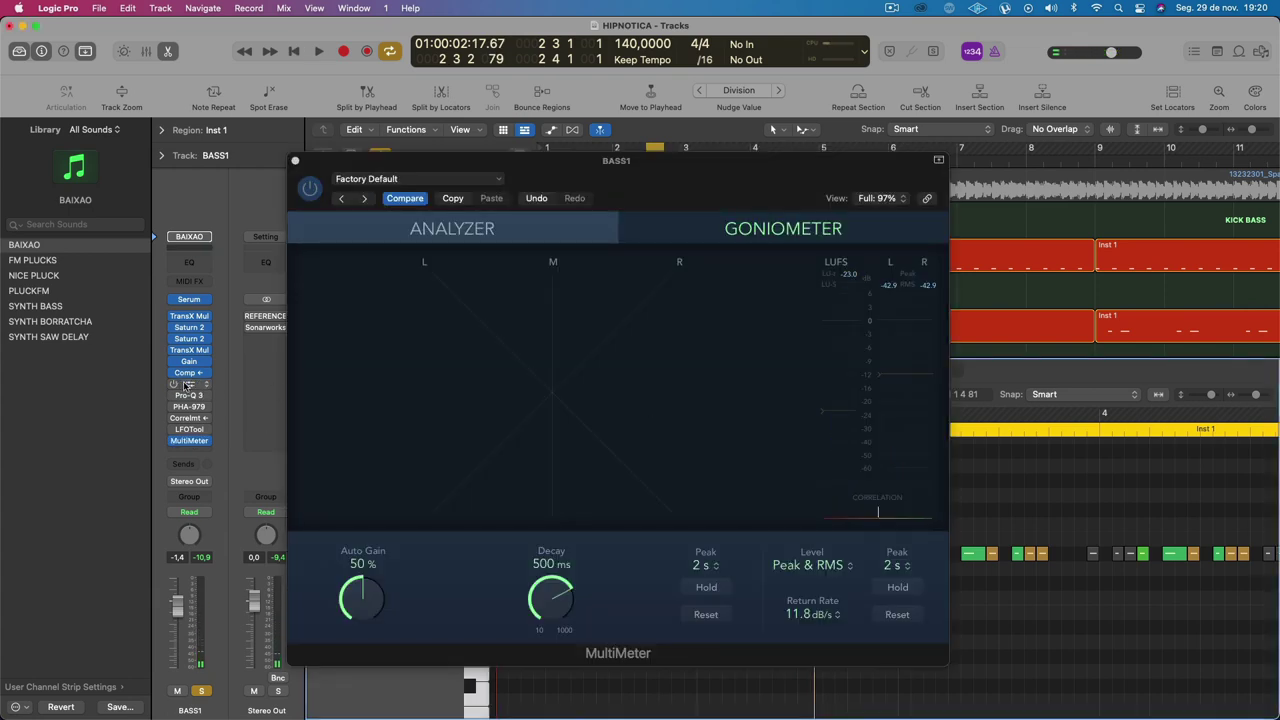
pyautogui.press('space')
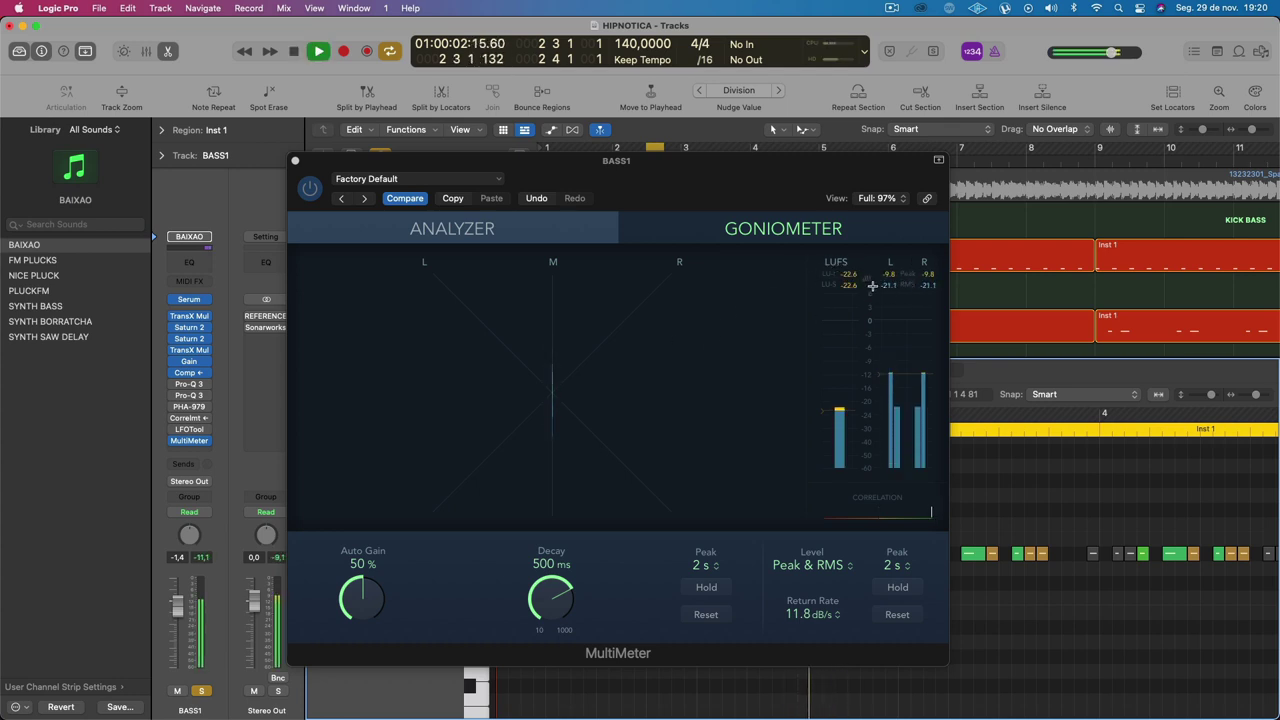
pyautogui.press('space')
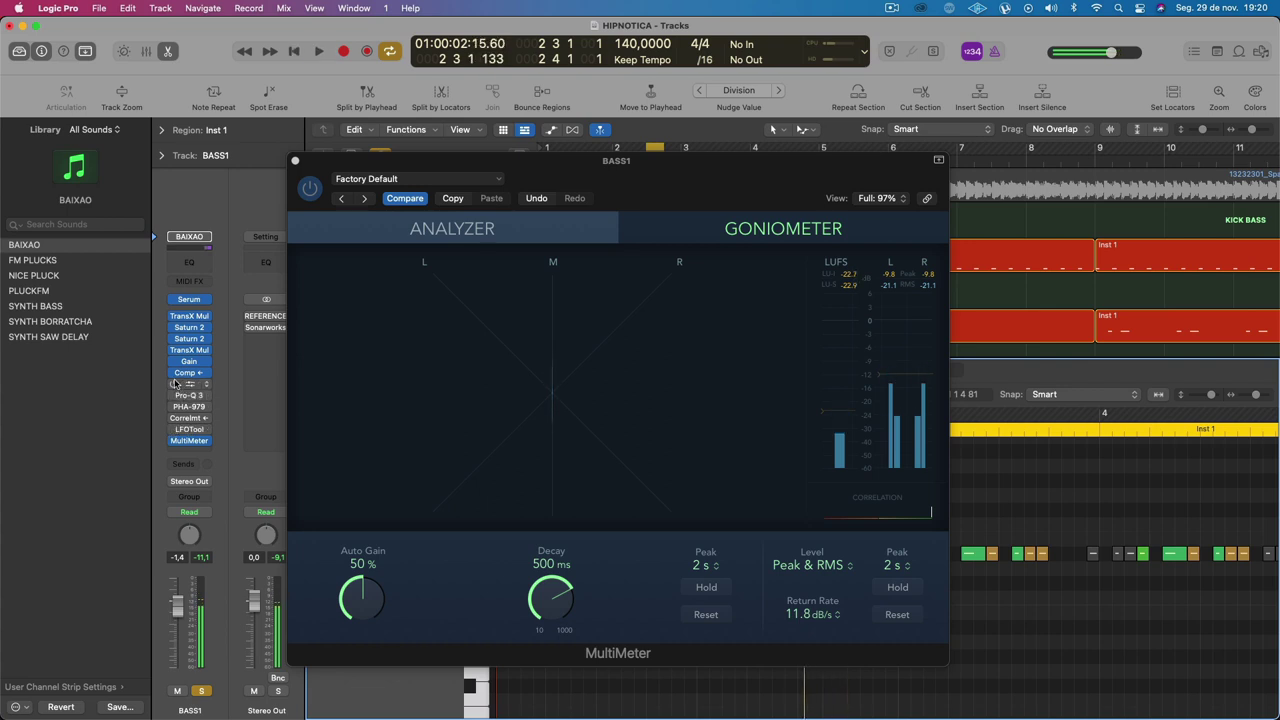
pyautogui.press('space')
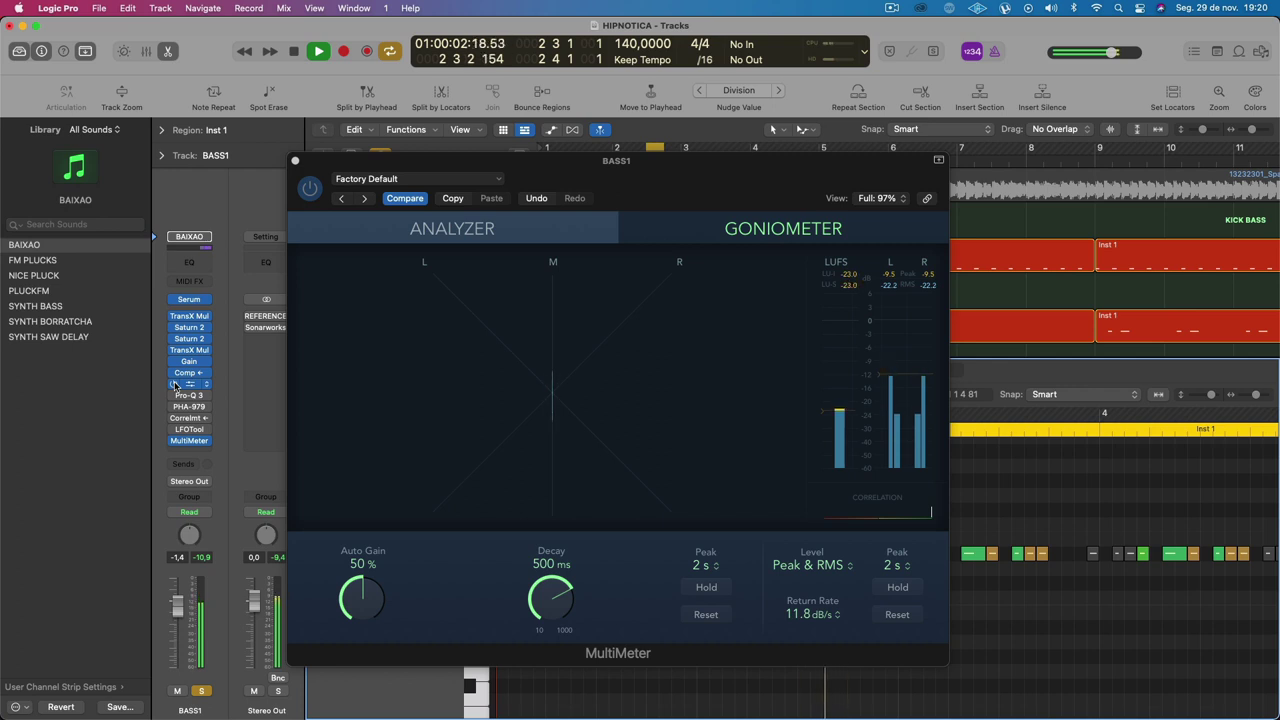
pyautogui.press('space')
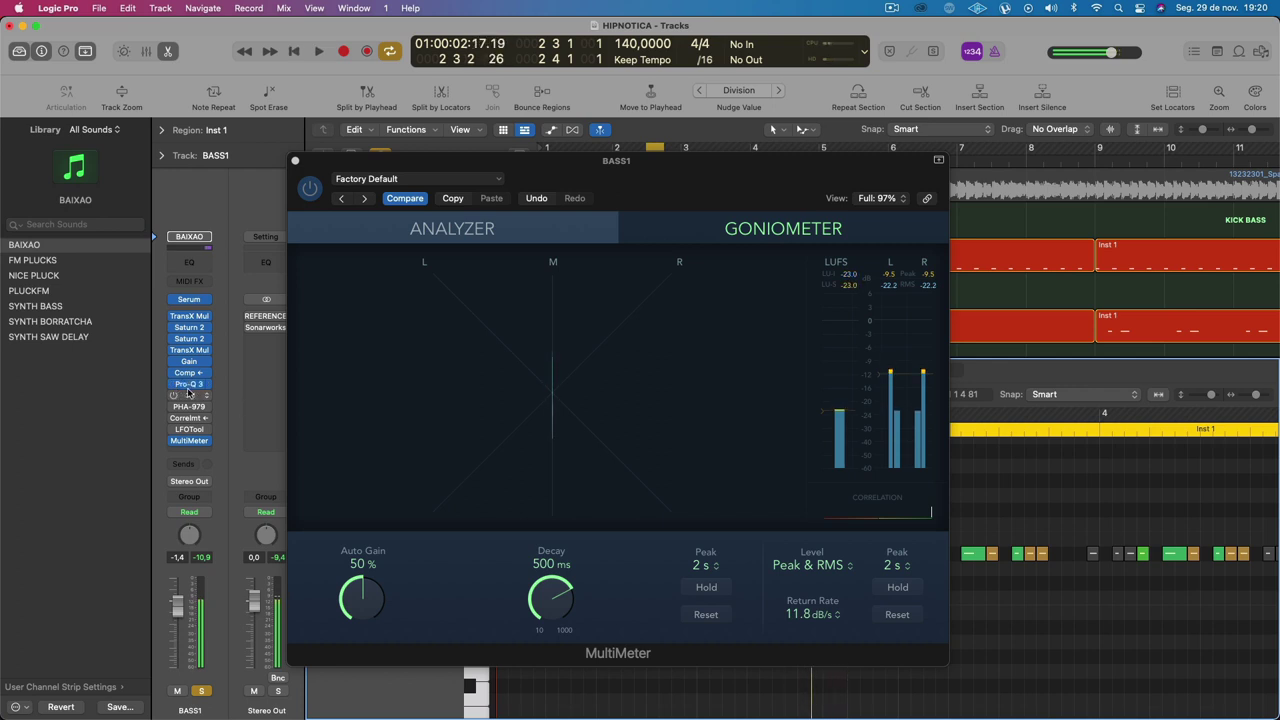
# Step: Set the first Pro-Q 3's Linear Phase resolution to Very High and check the loop's levels in the MultiMeter, toggling the EQ's bypass
pyautogui.click(183, 393)
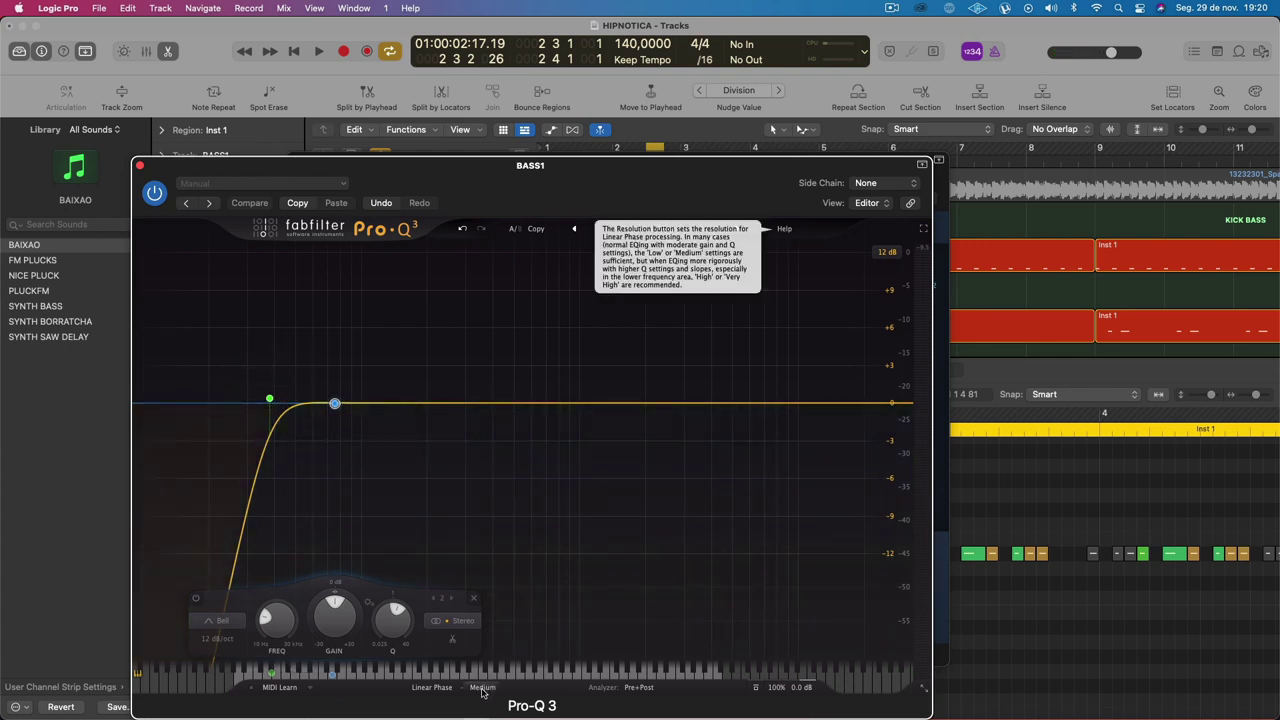
pyautogui.click(482, 690)
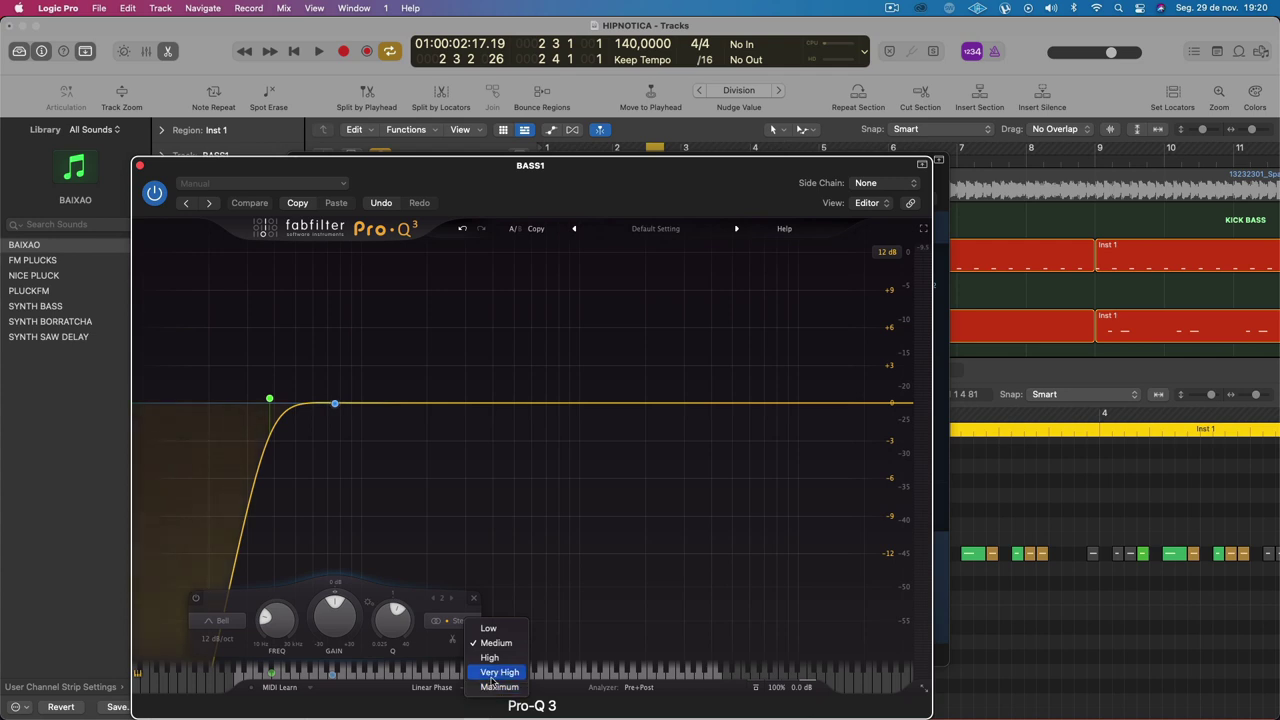
pyautogui.click(492, 675)
pyautogui.press('space')
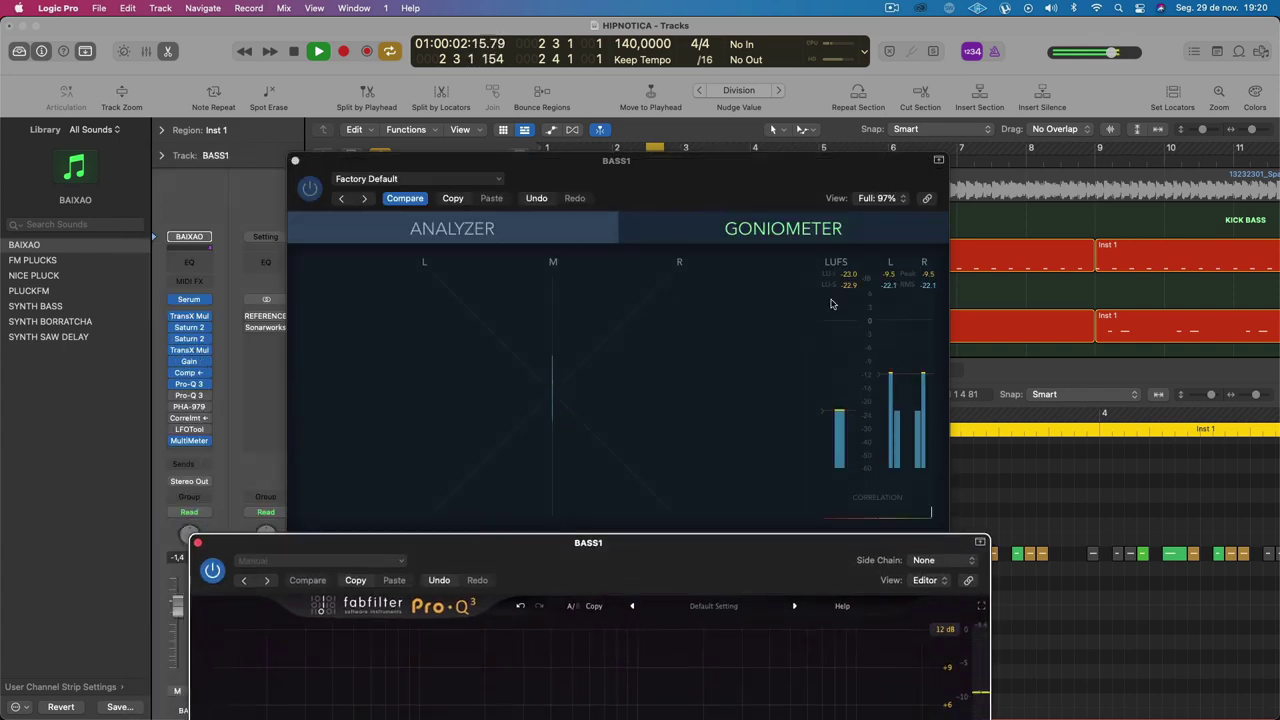
pyautogui.click(895, 279)
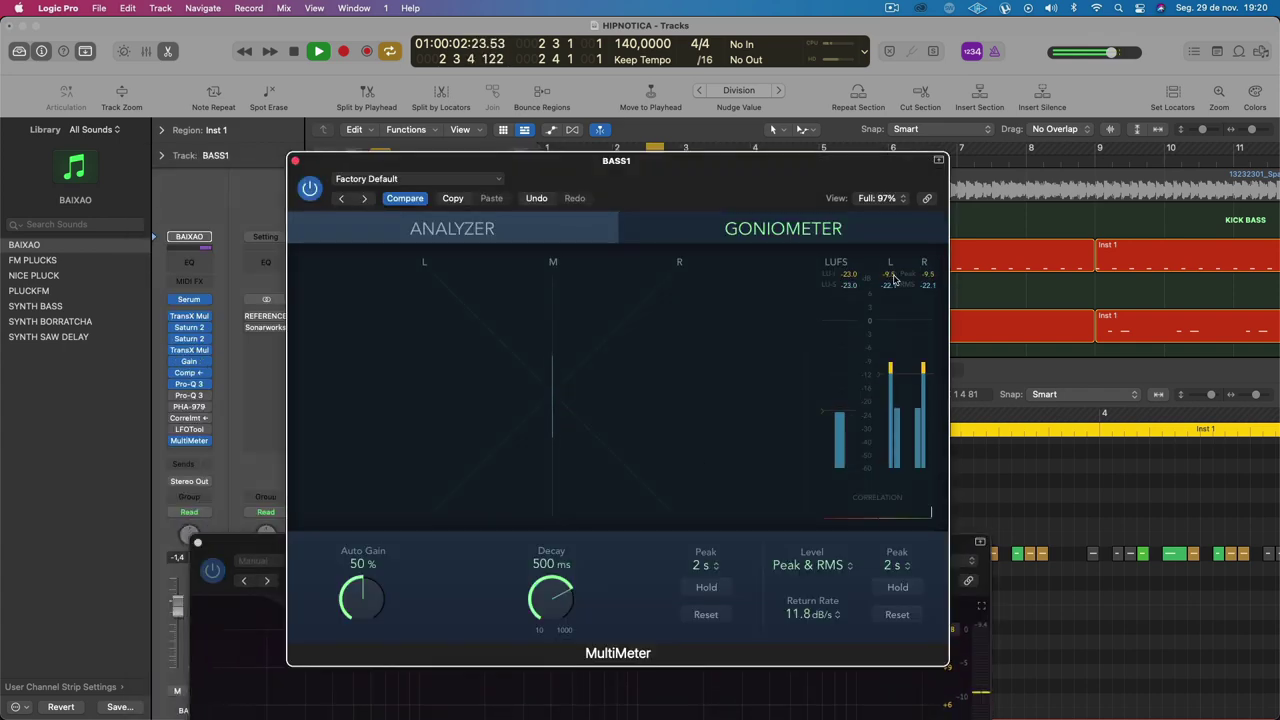
pyautogui.click(173, 384)
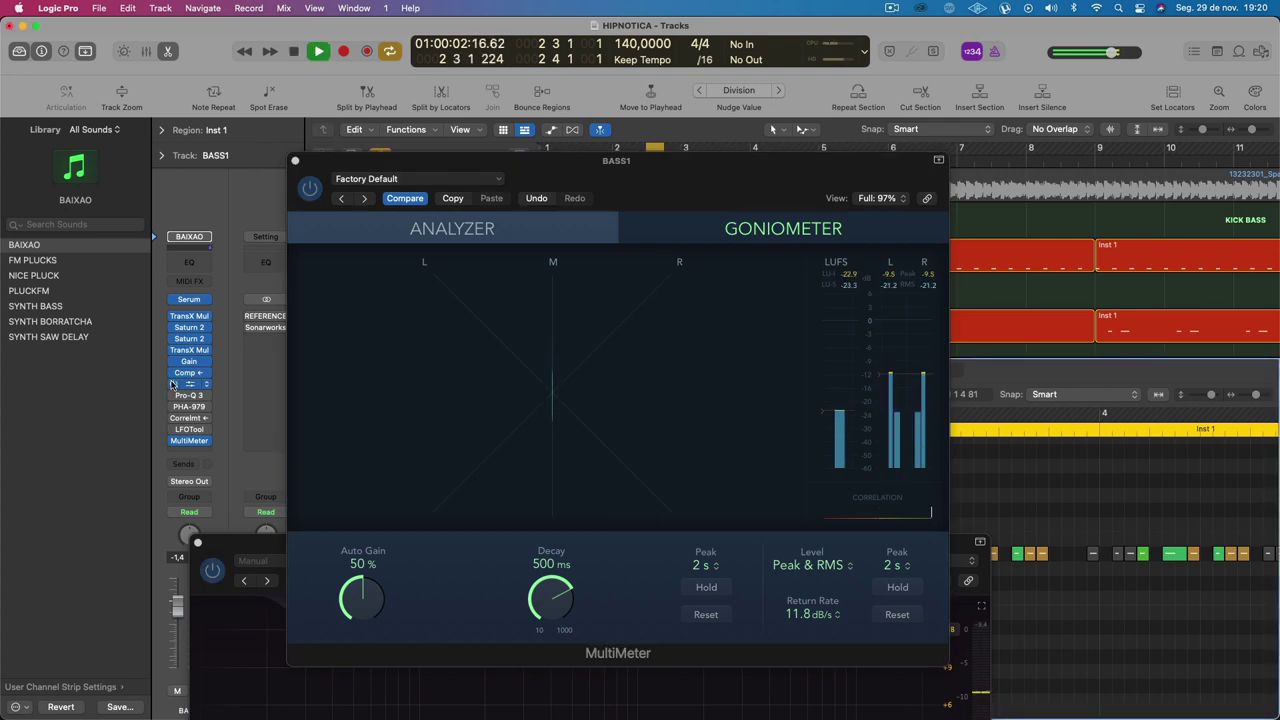
pyautogui.press('space')
# Step: Examine the first Pro-Q 3's low-cut band during playback, set its Linear Phase resolution to Medium, and close the plug-in window
pyautogui.moveTo(250, 545); pyautogui.dragTo(288, 340)
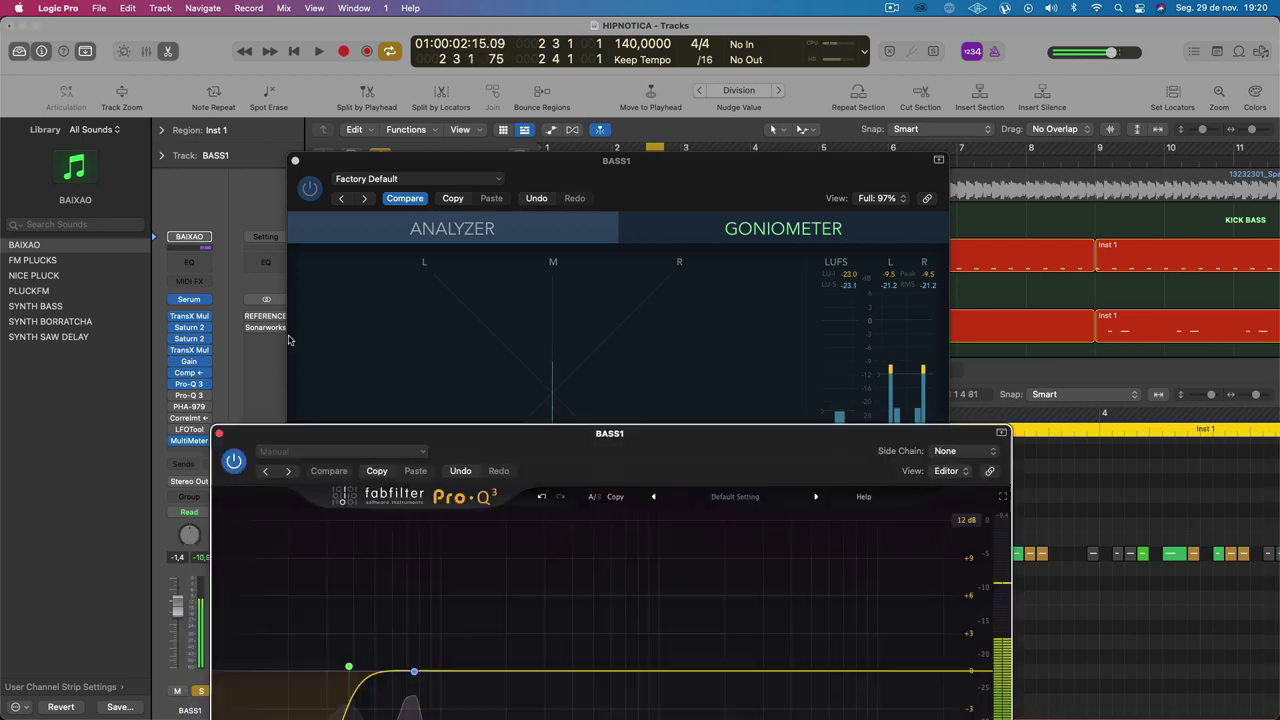
pyautogui.moveTo(501, 433); pyautogui.dragTo(551, 133)
pyautogui.moveTo(430, 415)
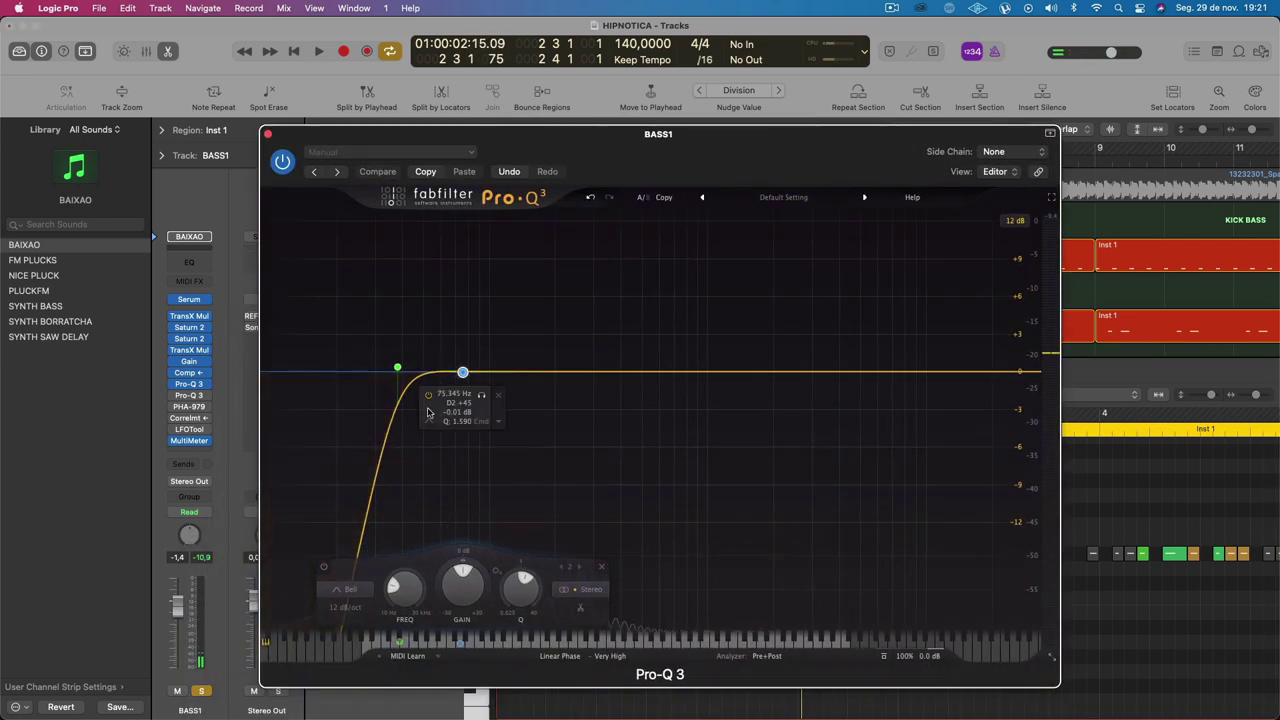
pyautogui.click(397, 368)
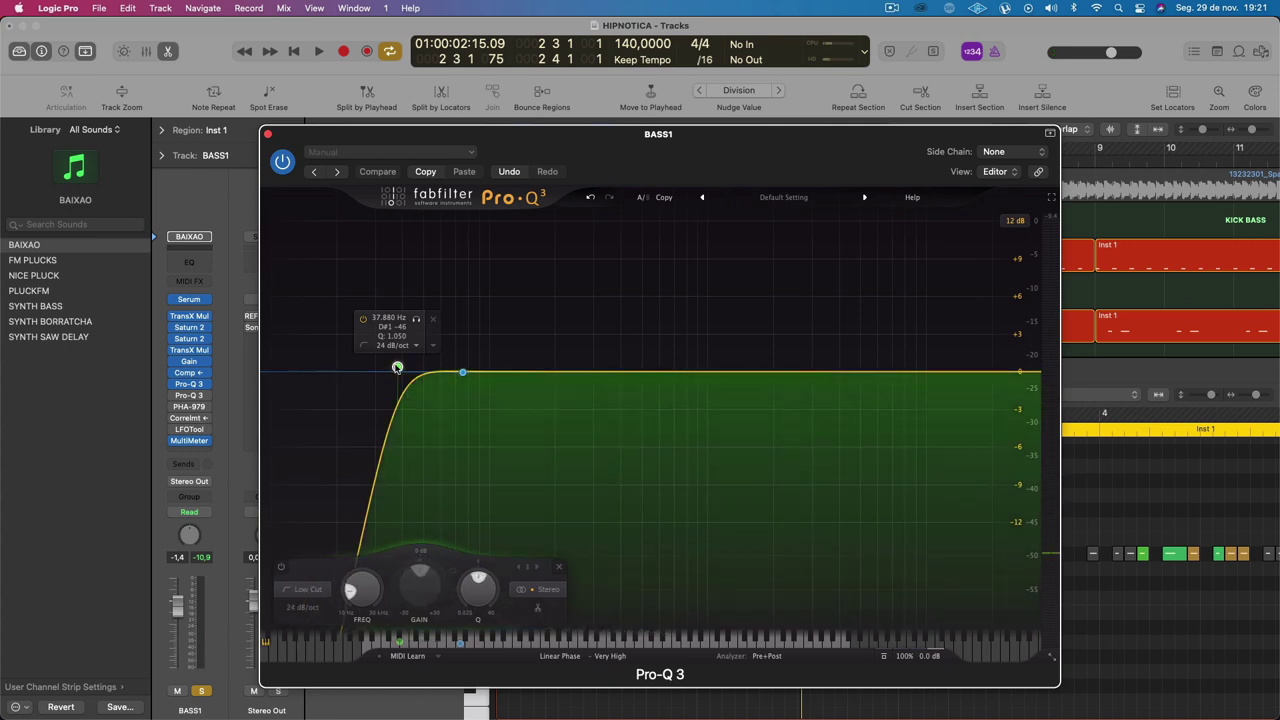
pyautogui.press('space')
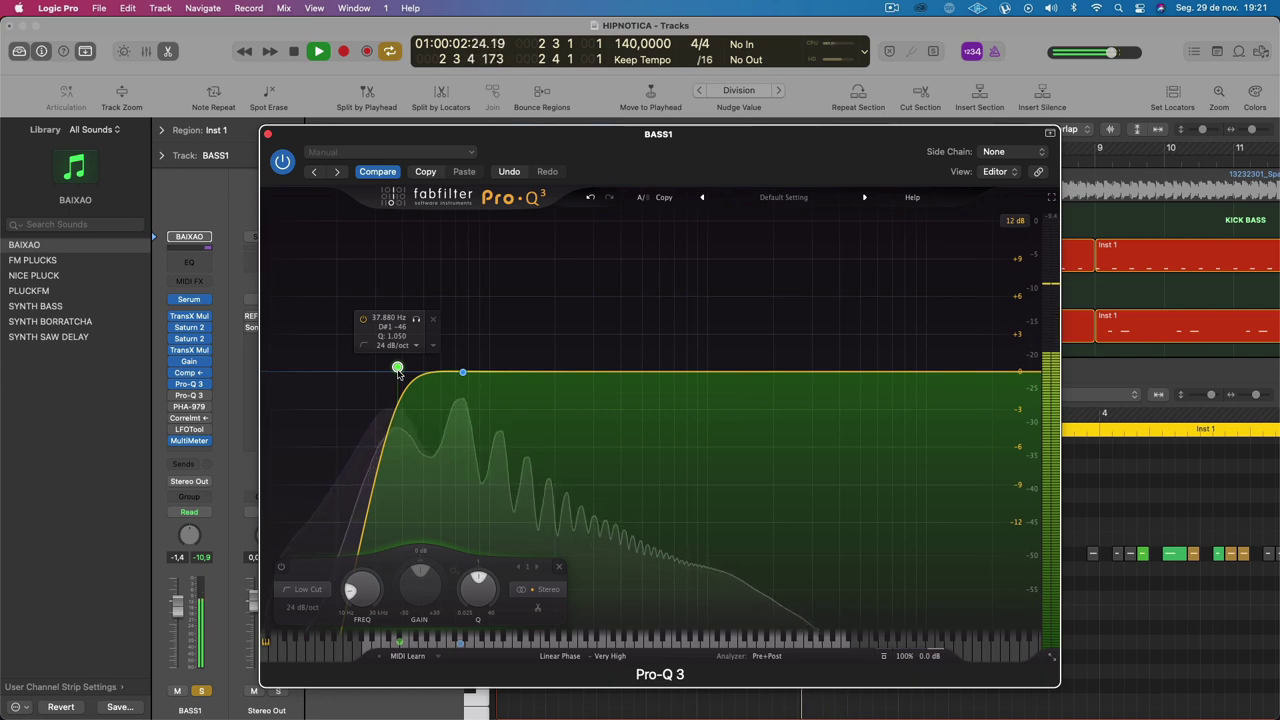
pyautogui.click(610, 656)
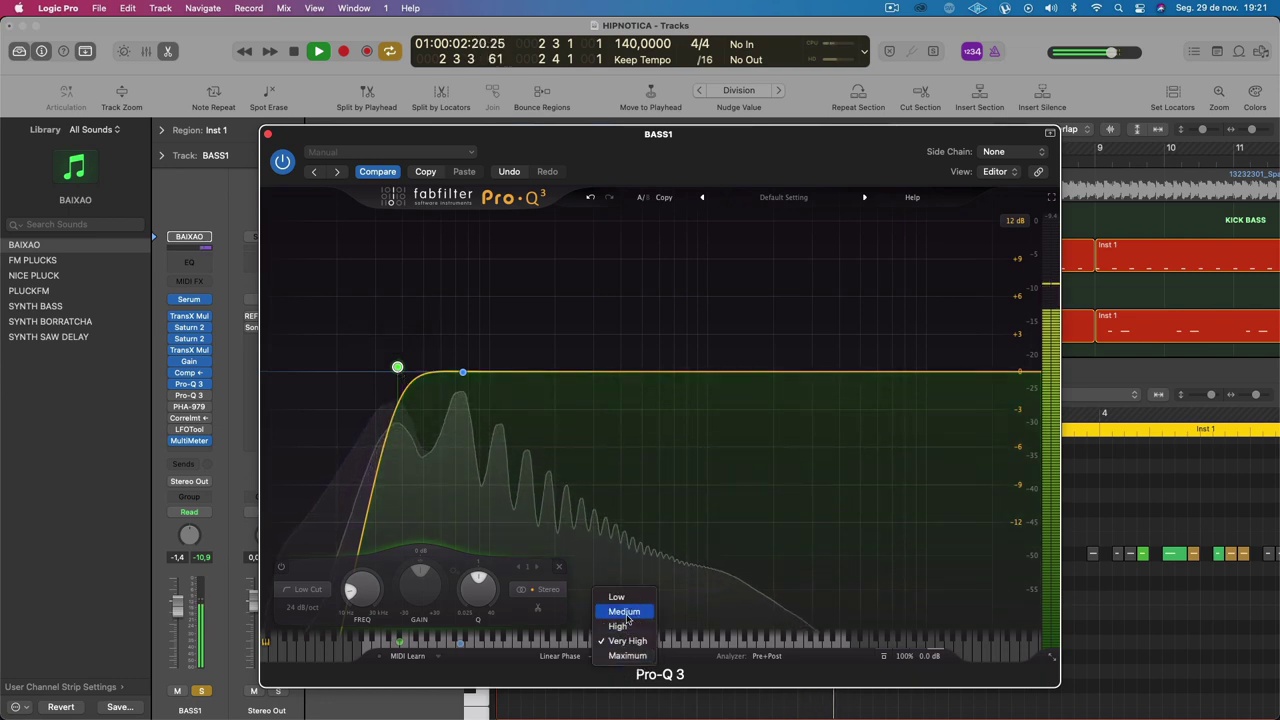
pyautogui.click(624, 611)
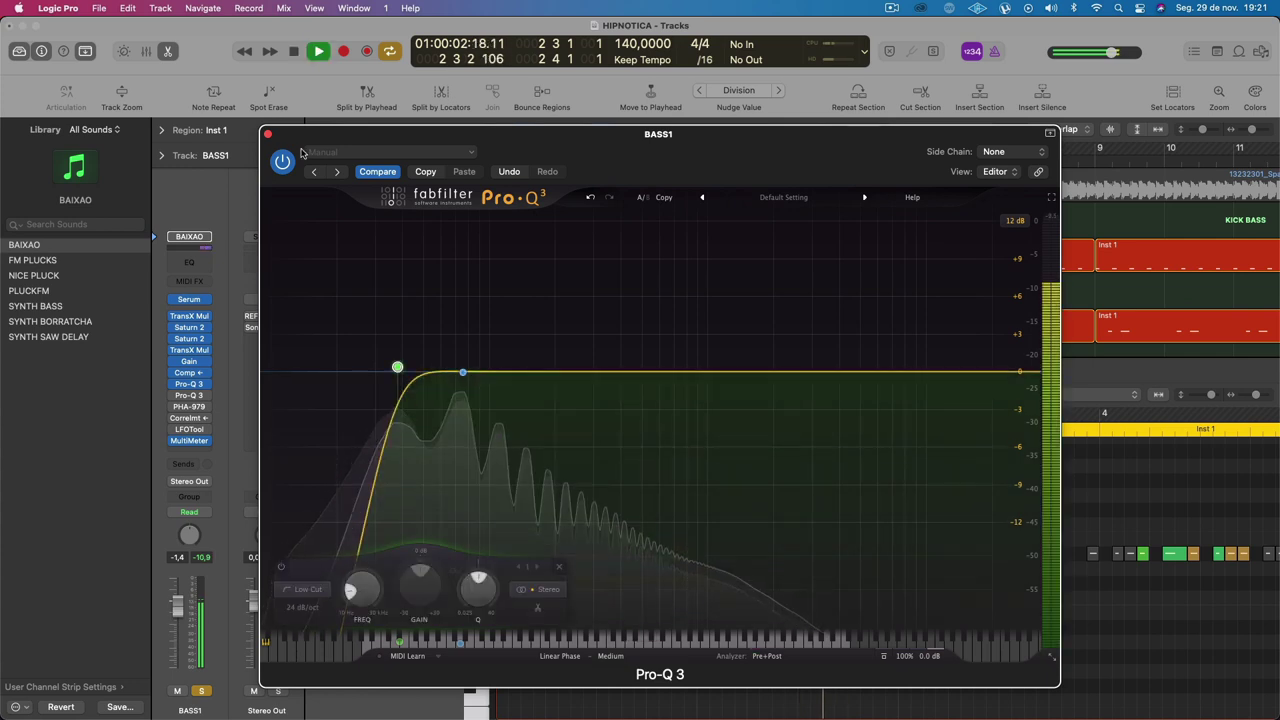
pyautogui.click(267, 133)
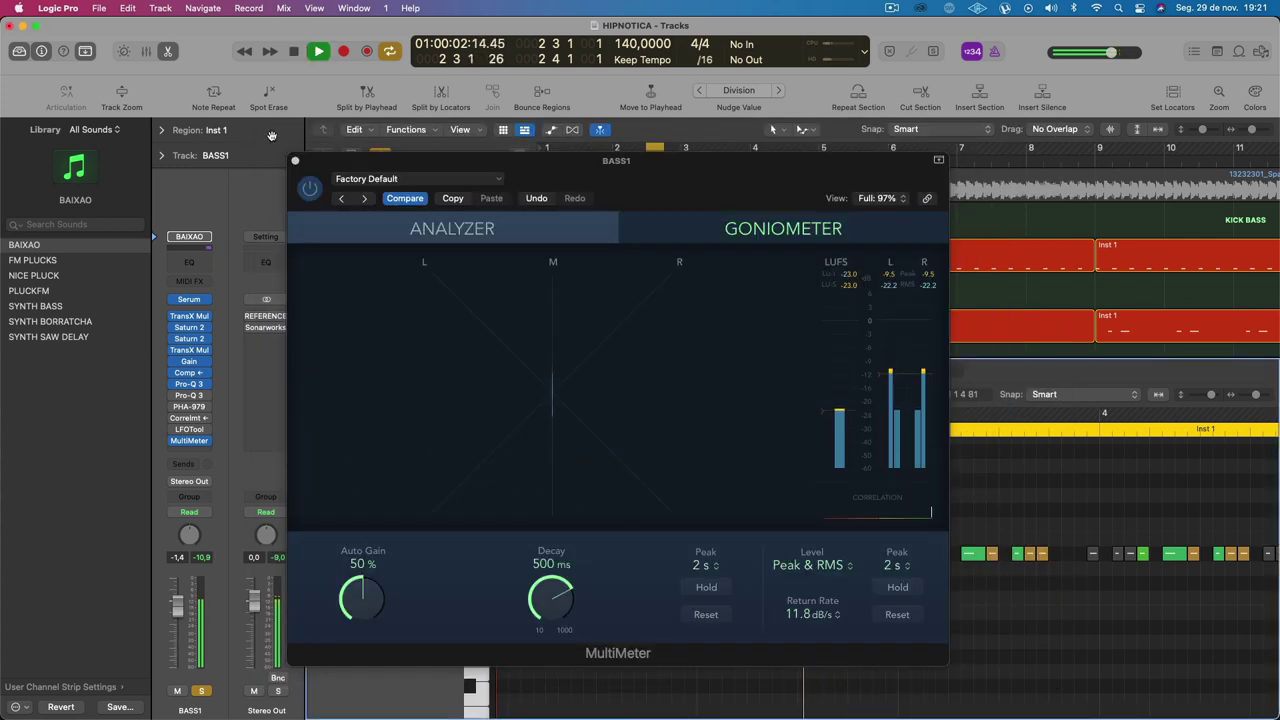
# Step: Reset the MultiMeter's peak readings and compare the loop's levels with the Medium-resolution Pro-Q 3 enabled and bypassed
pyautogui.click(883, 276)
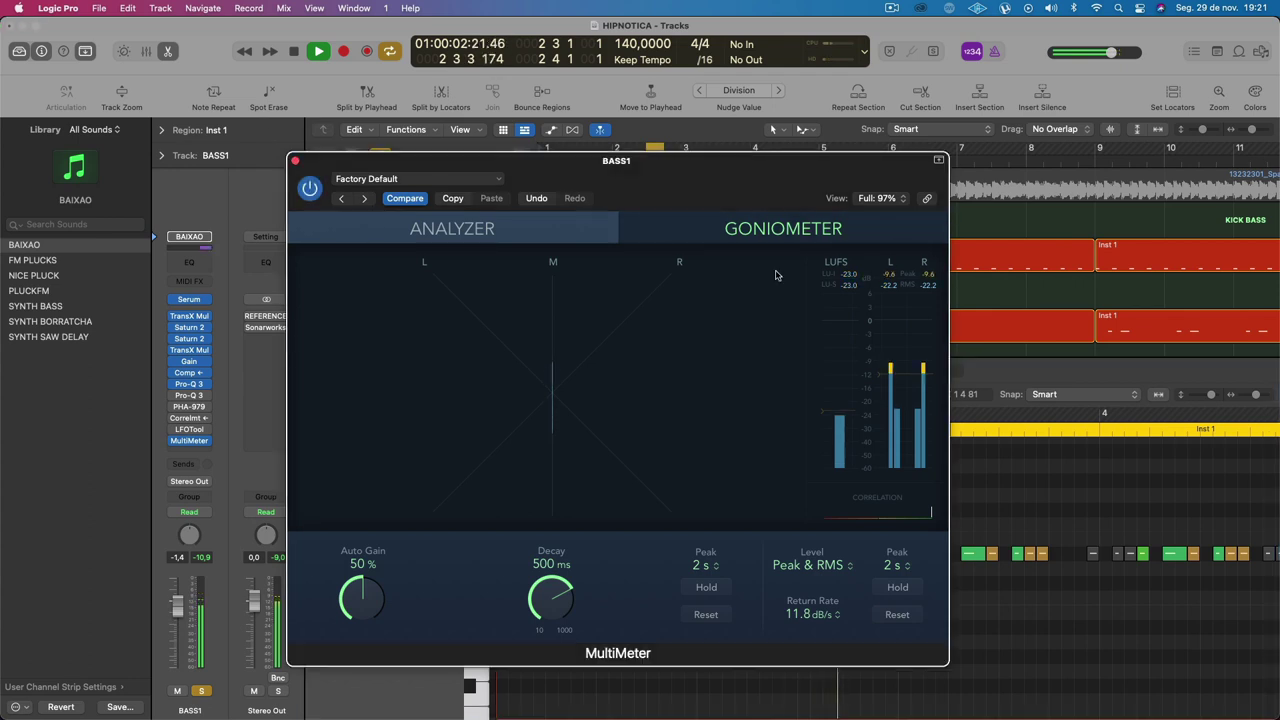
pyautogui.click(174, 385)
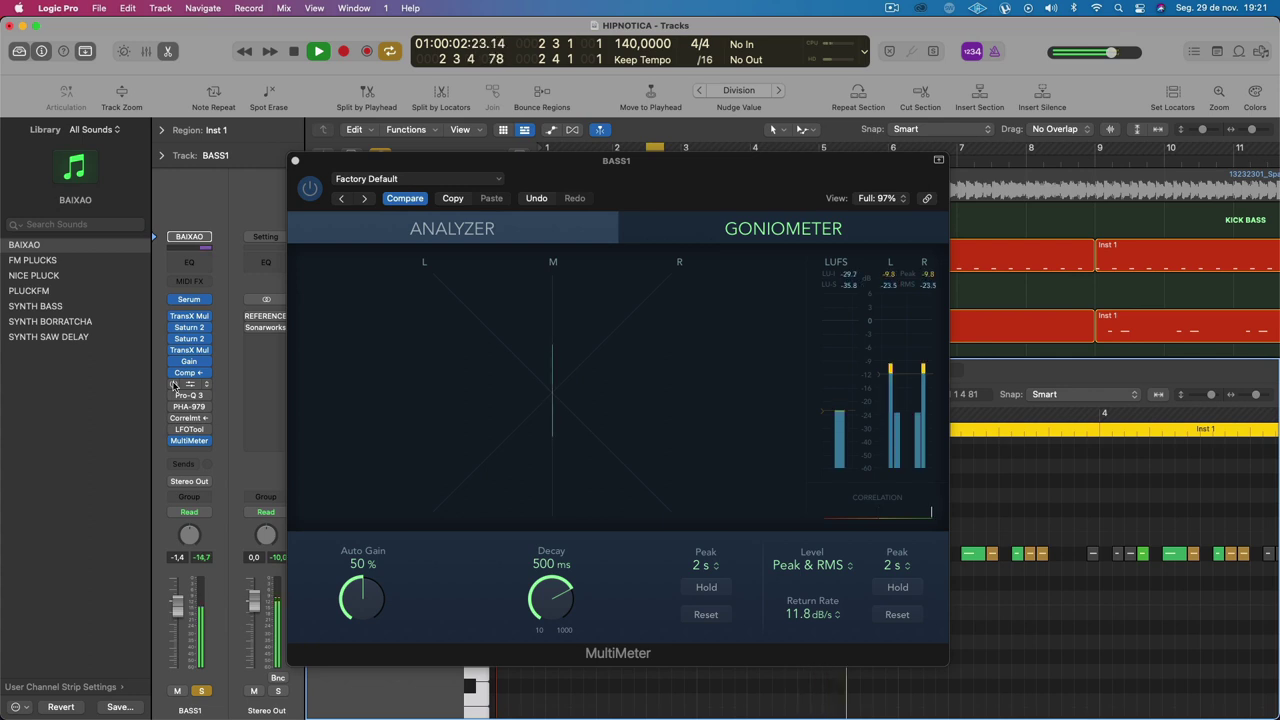
pyautogui.press('space')
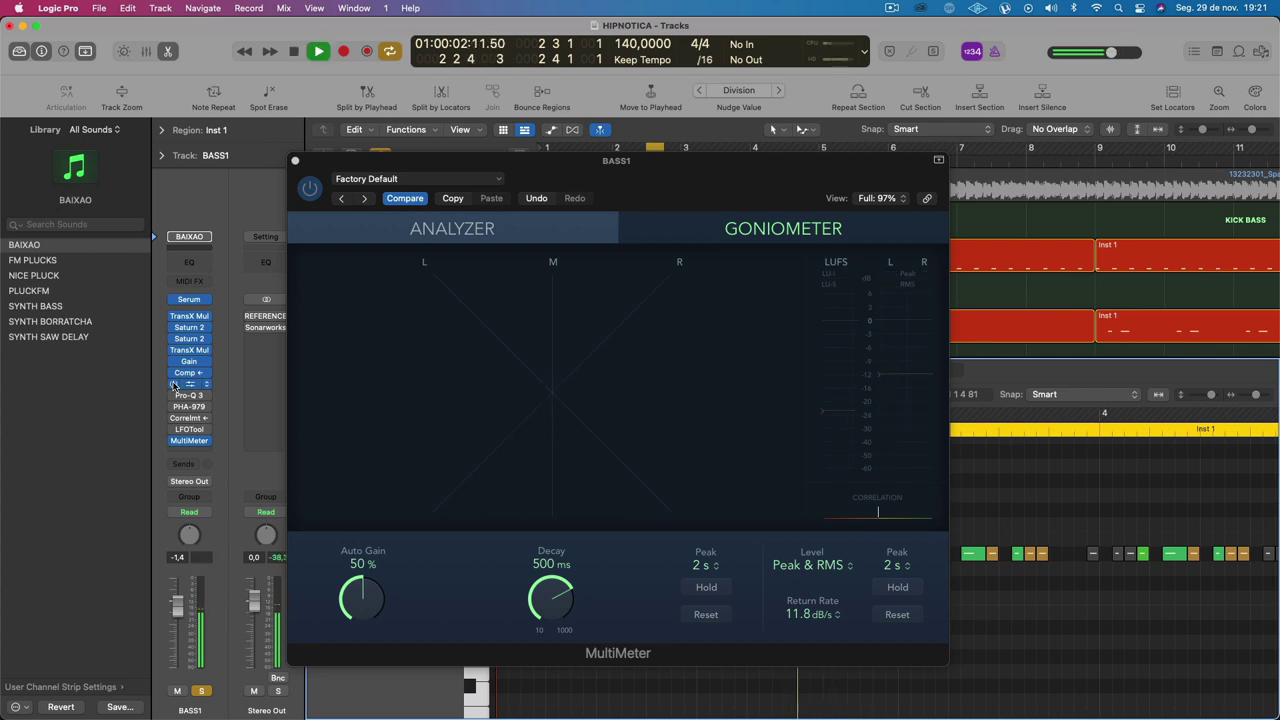
pyautogui.press('space')
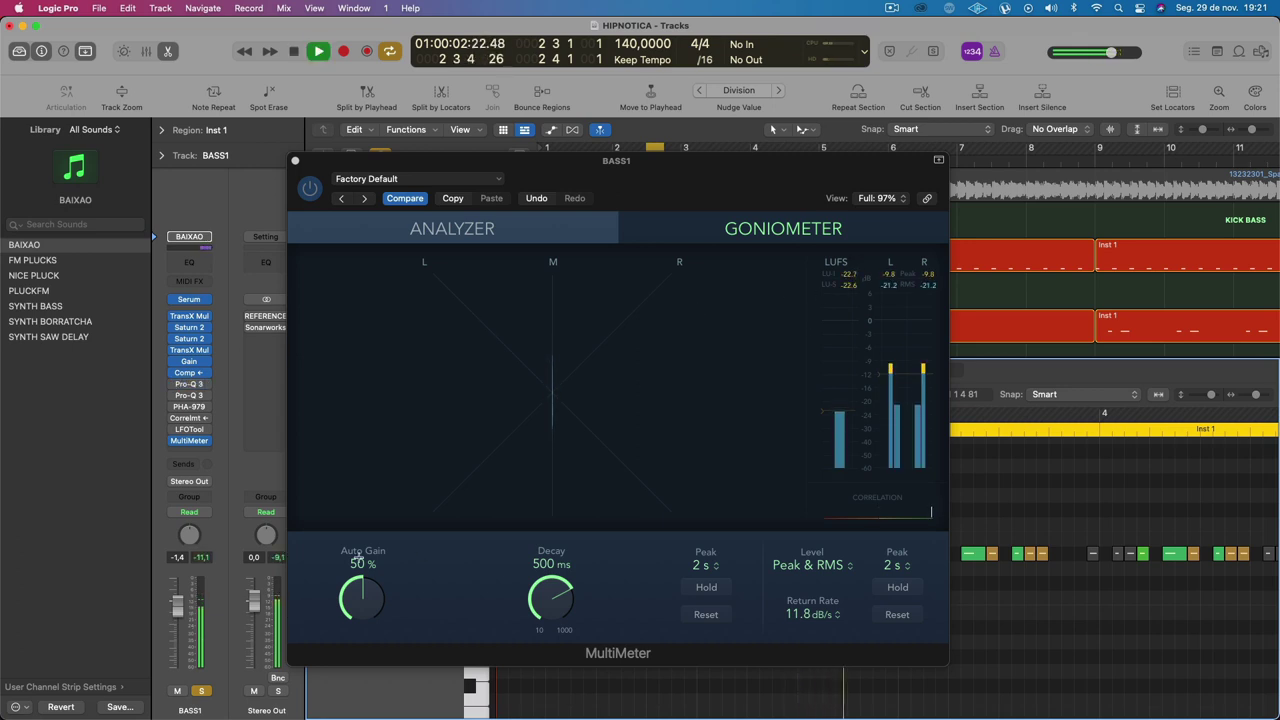
pyautogui.press('space')
# Step: Meter the loop with the Compressor and first Pro-Q 3 both bypassed, with only the Compressor enabled, and with both enabled
pyautogui.moveTo(172, 375)
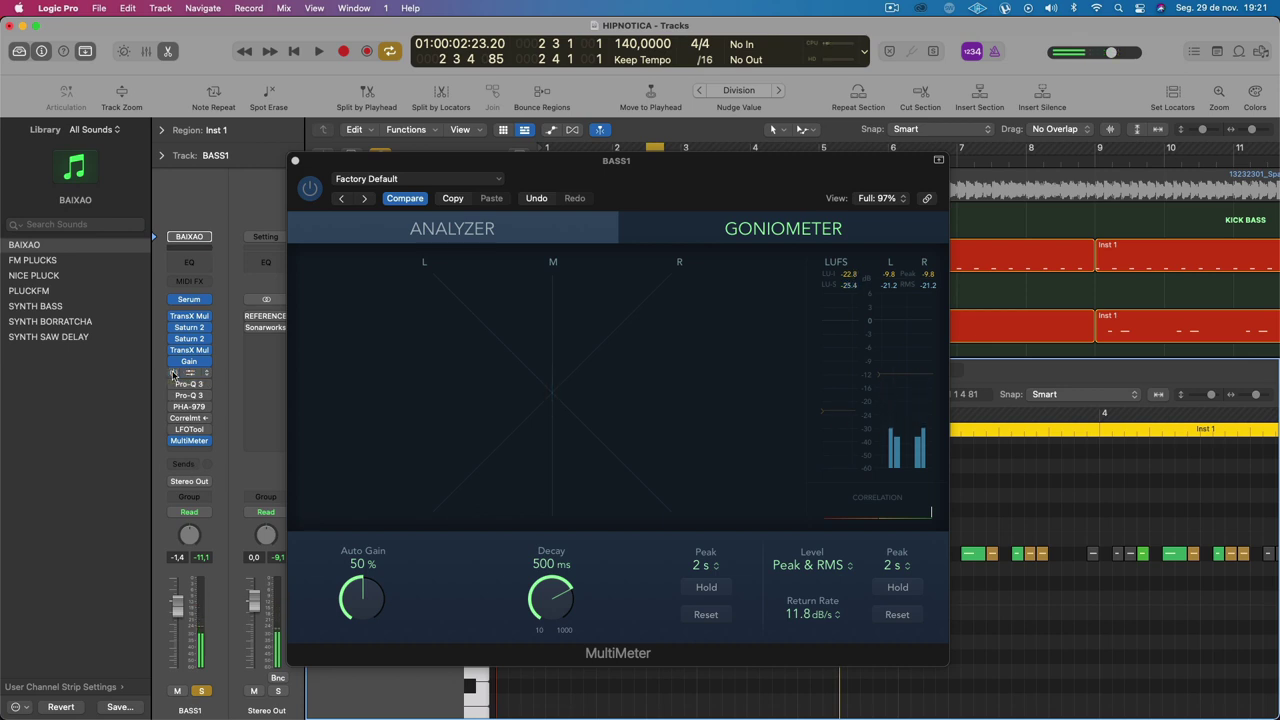
pyautogui.press('space')
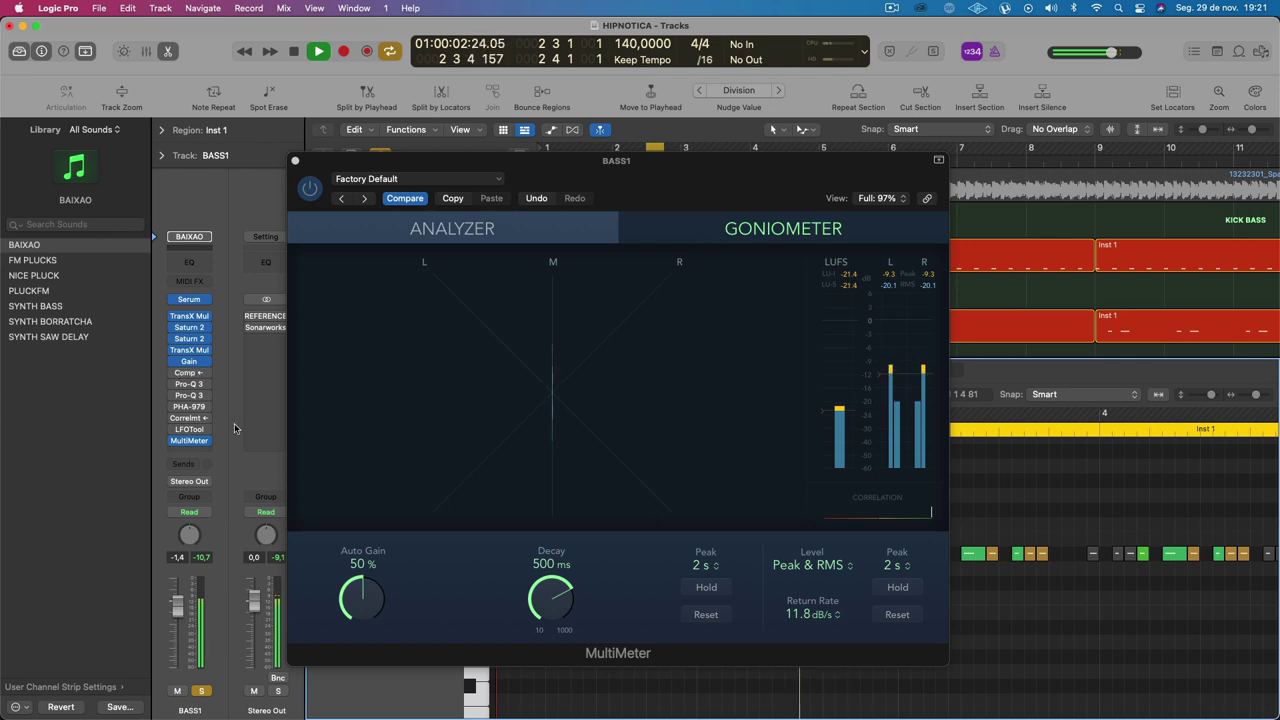
pyautogui.press('space')
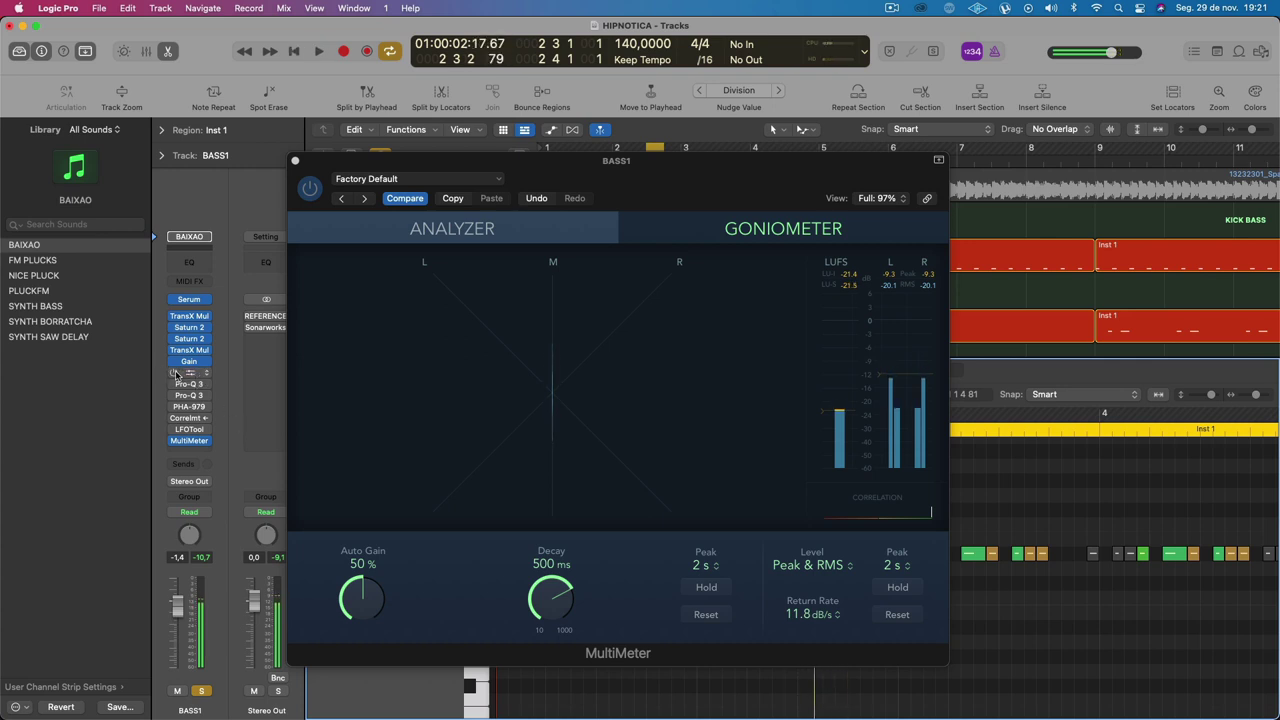
pyautogui.press('space')
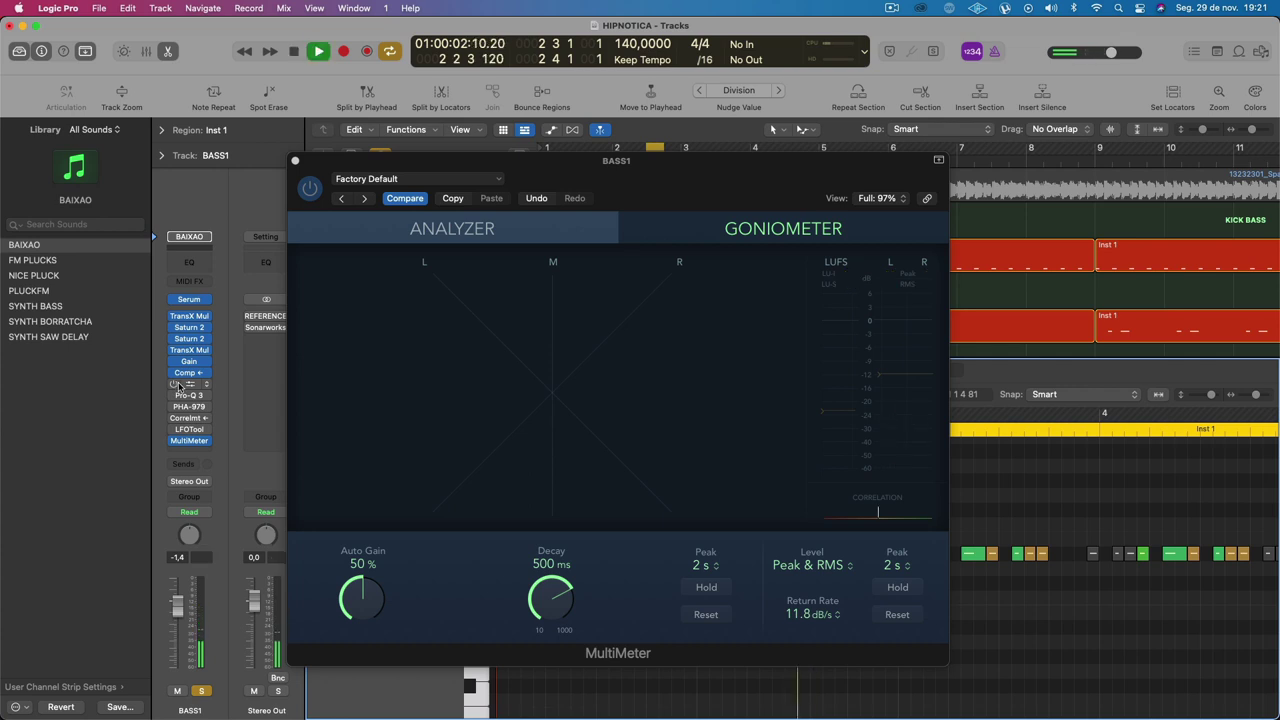
pyautogui.press('space')
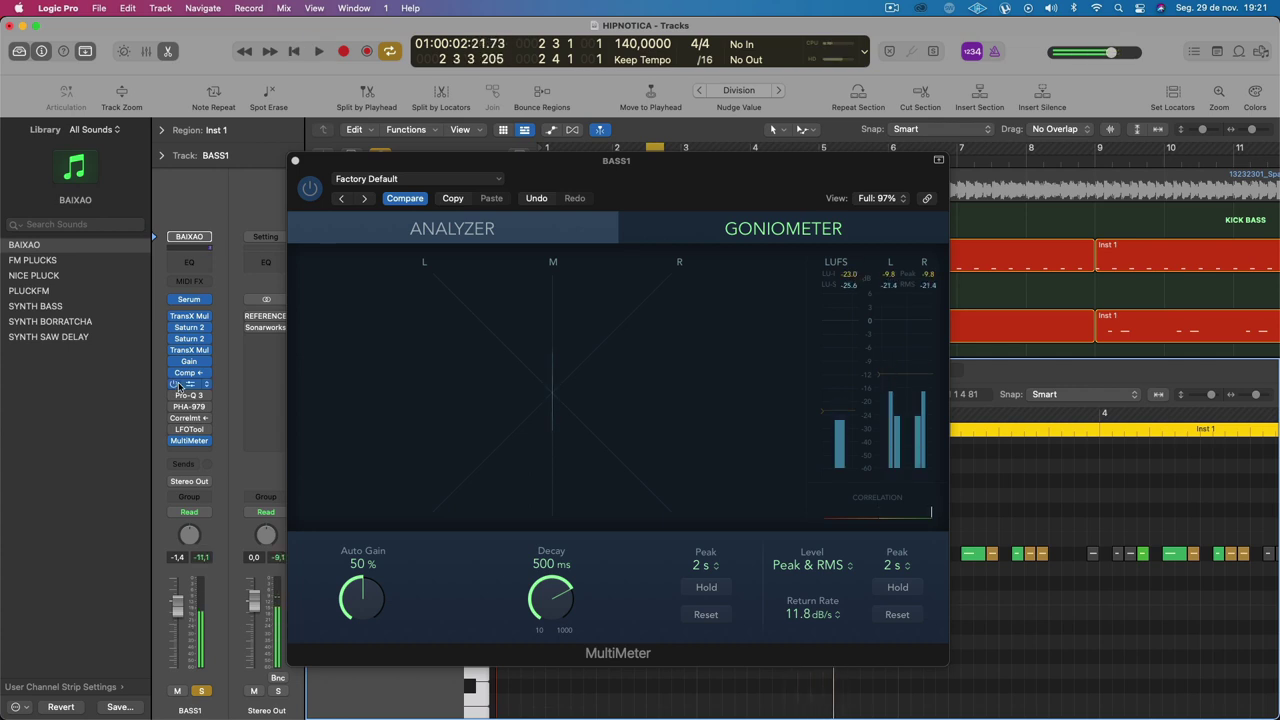
pyautogui.press('space')
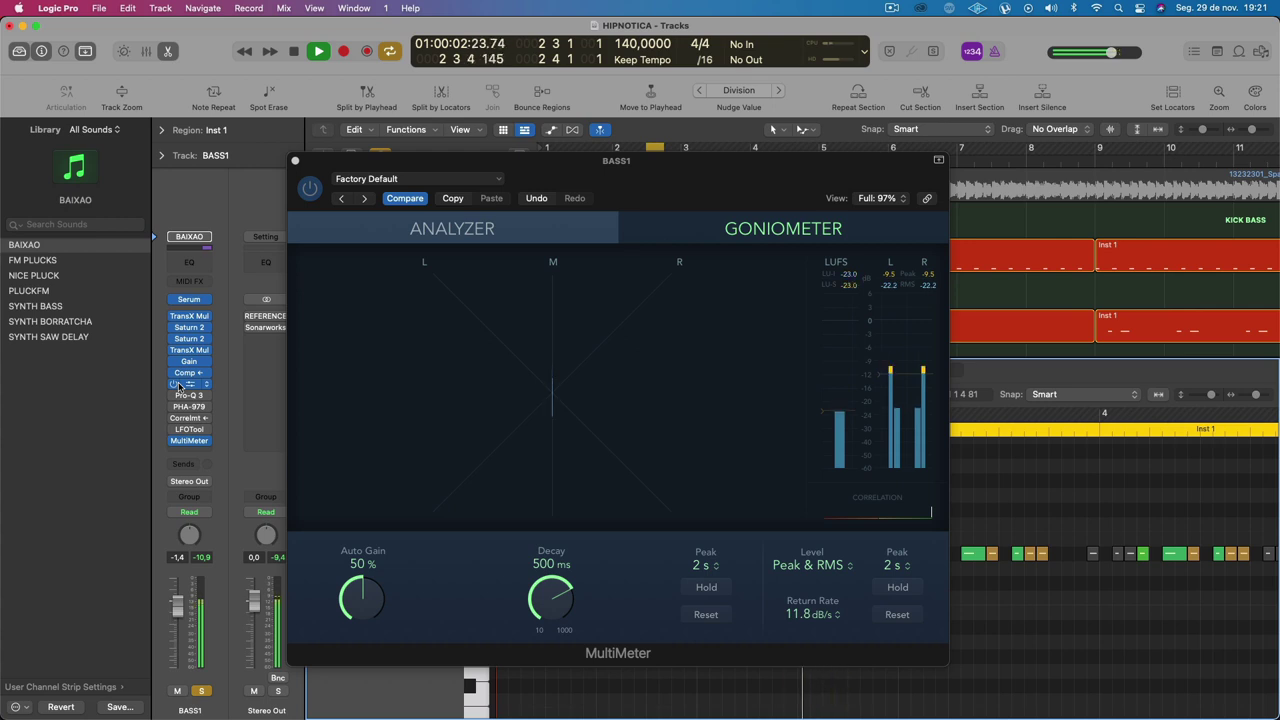
pyautogui.press('space')
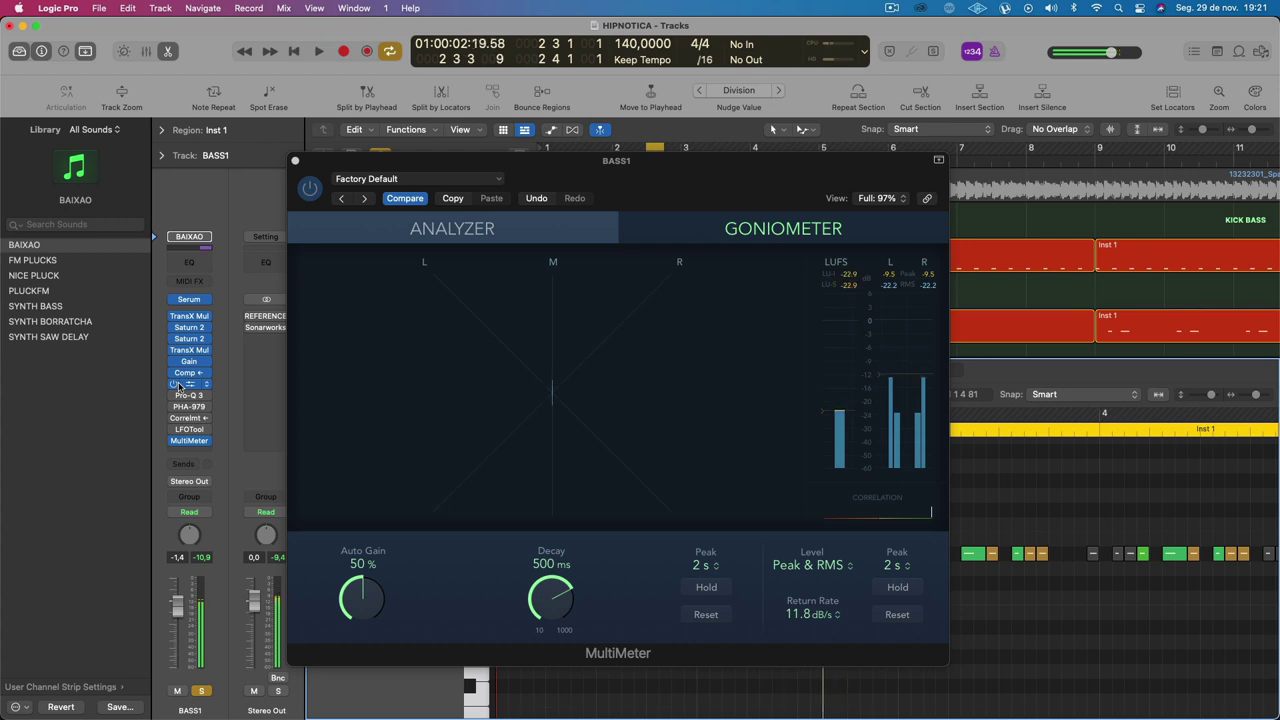
# Step: Repeat the first Pro-Q 3's bypass comparison on the looped note, watching peak, RMS and LUFS, and leave the EQ enabled
pyautogui.click(175, 386)
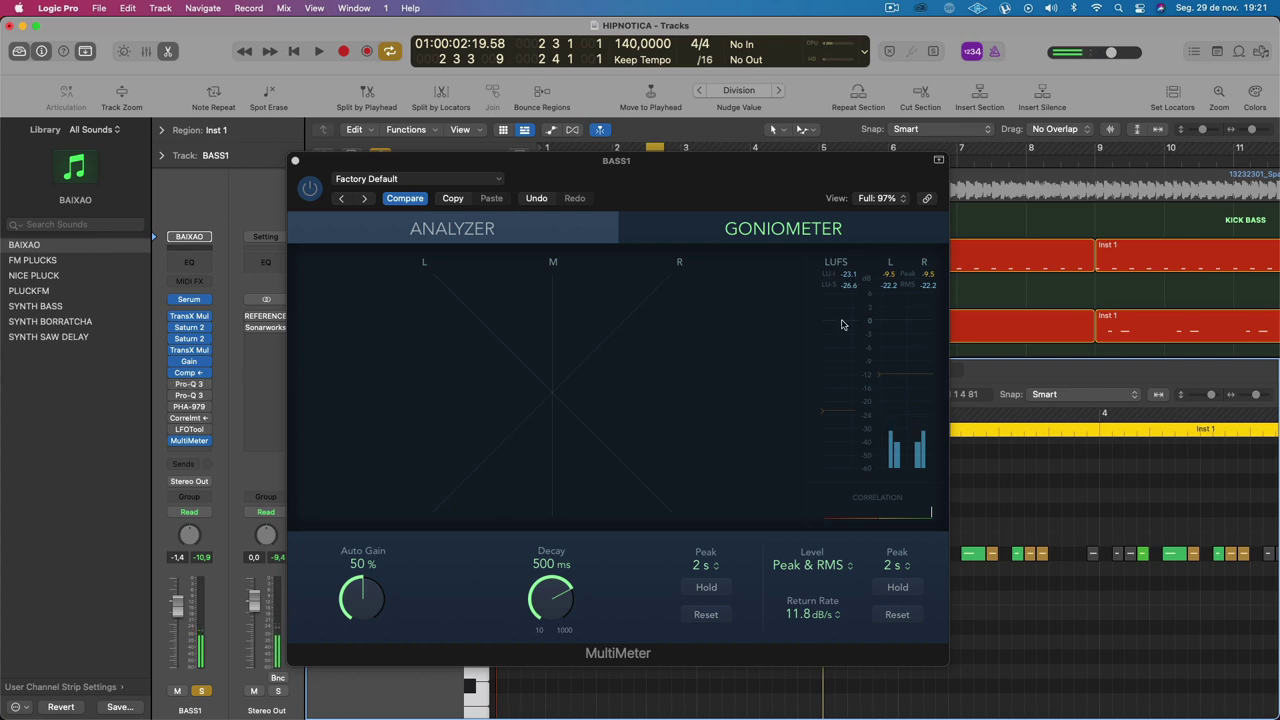
pyautogui.press('space')
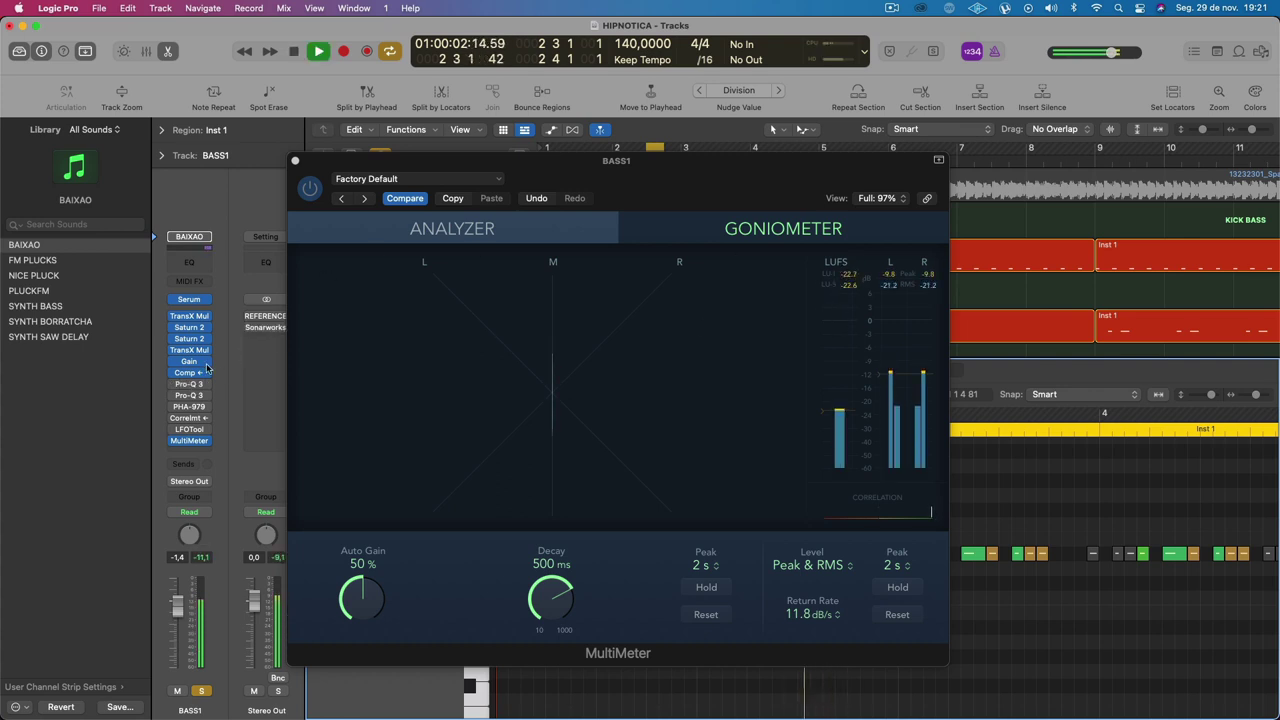
pyautogui.press('space')
pyautogui.press('space')
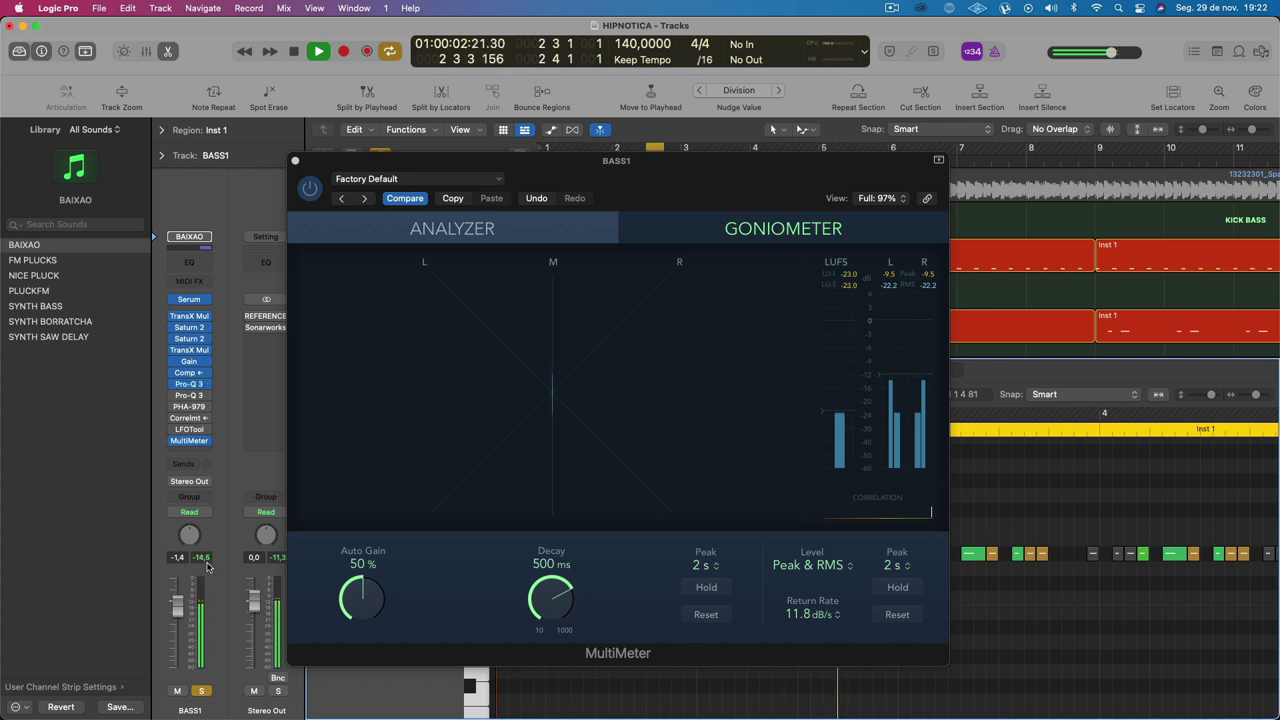
pyautogui.press('space')
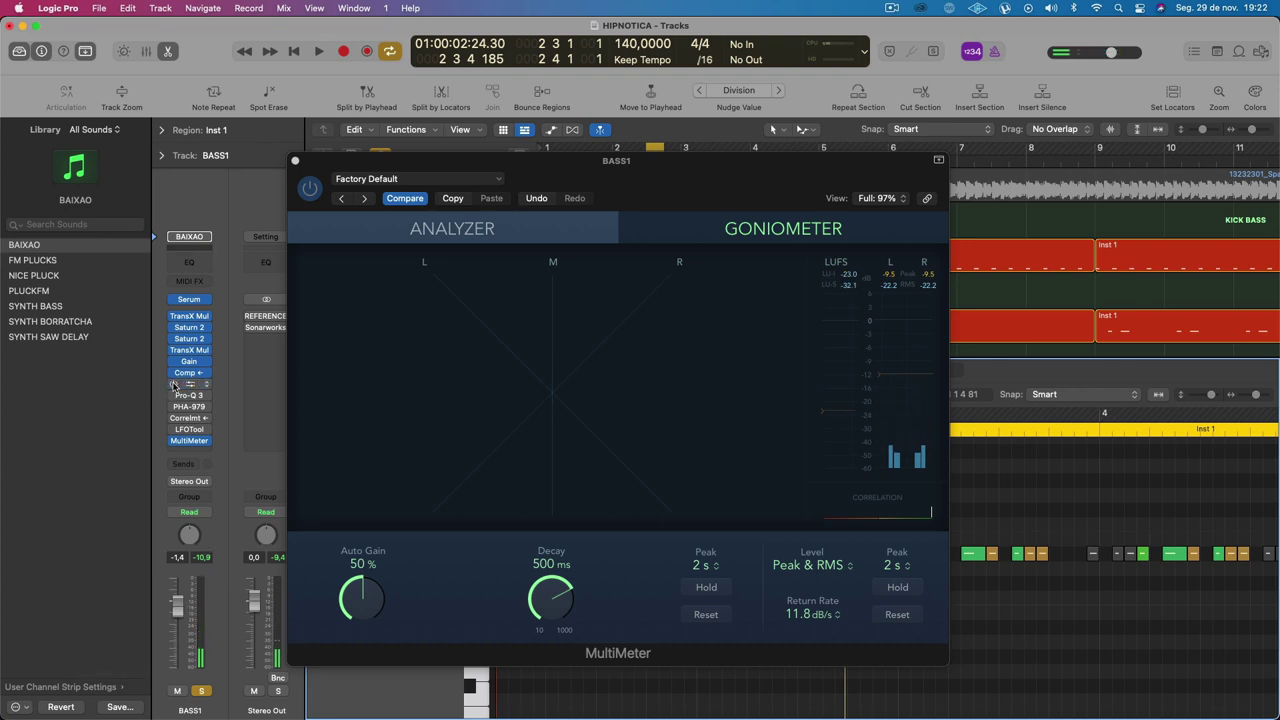
pyautogui.press('space')
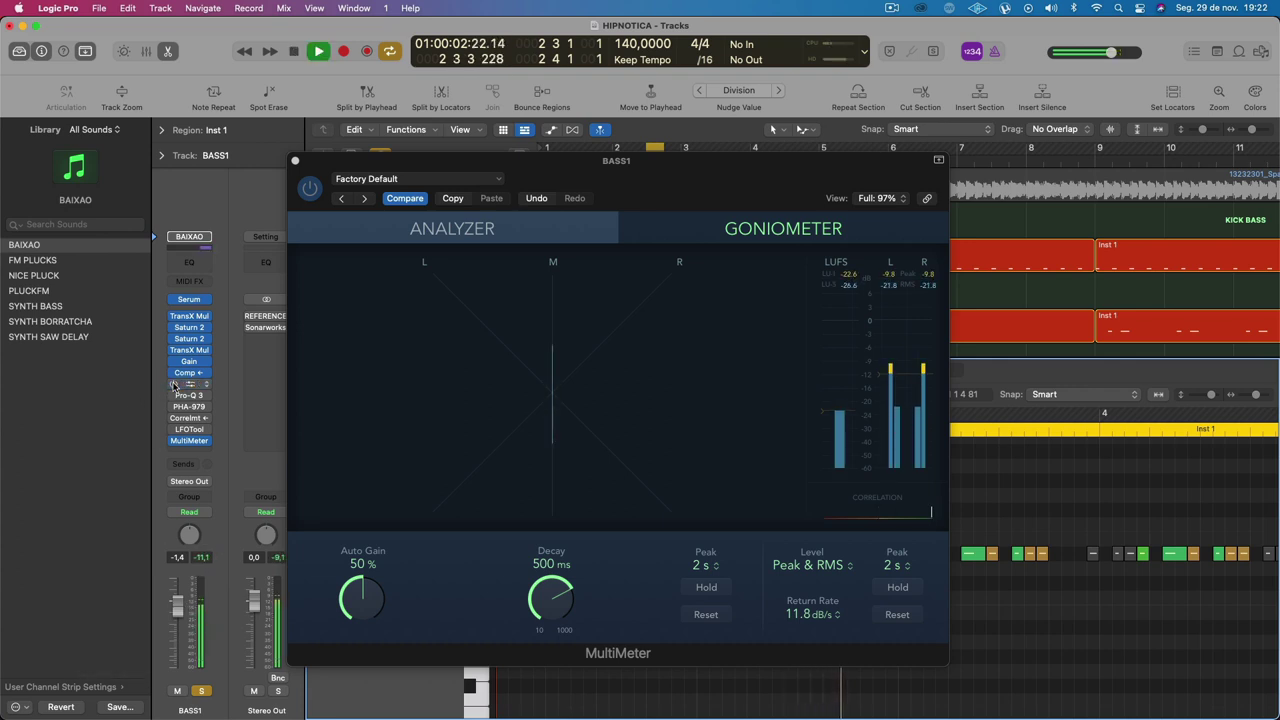
pyautogui.press('space')
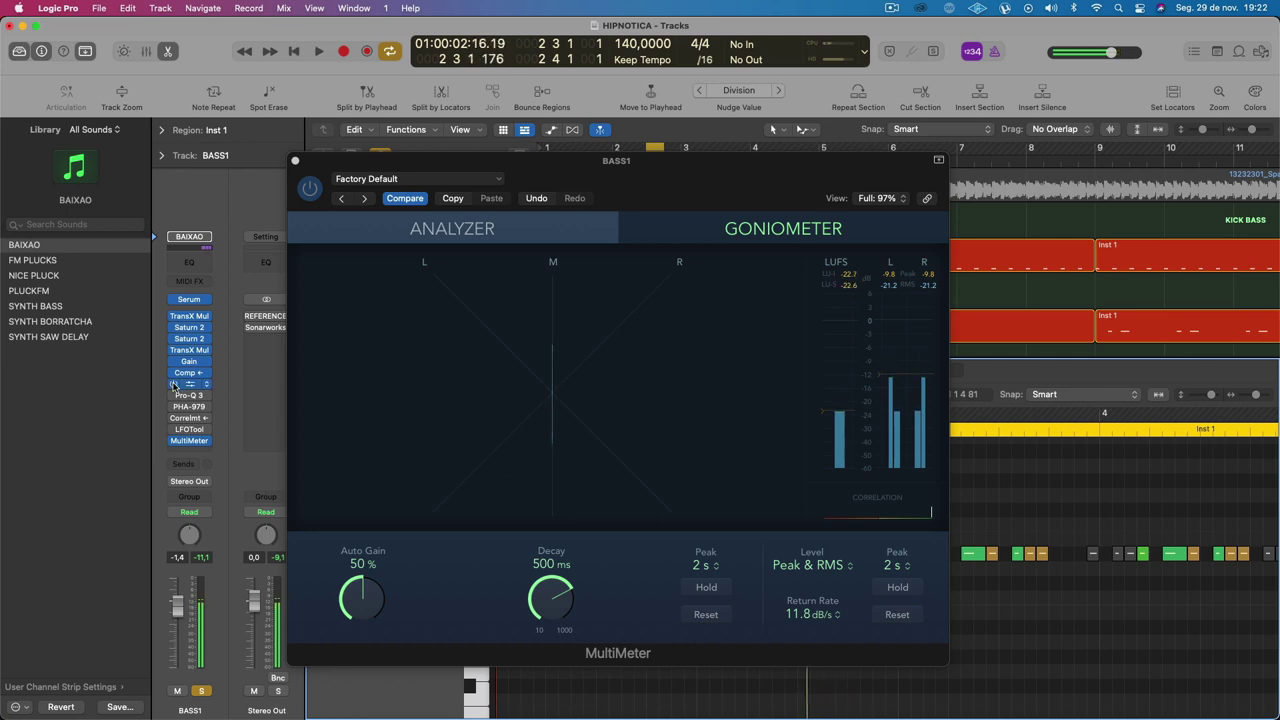
pyautogui.press('space')
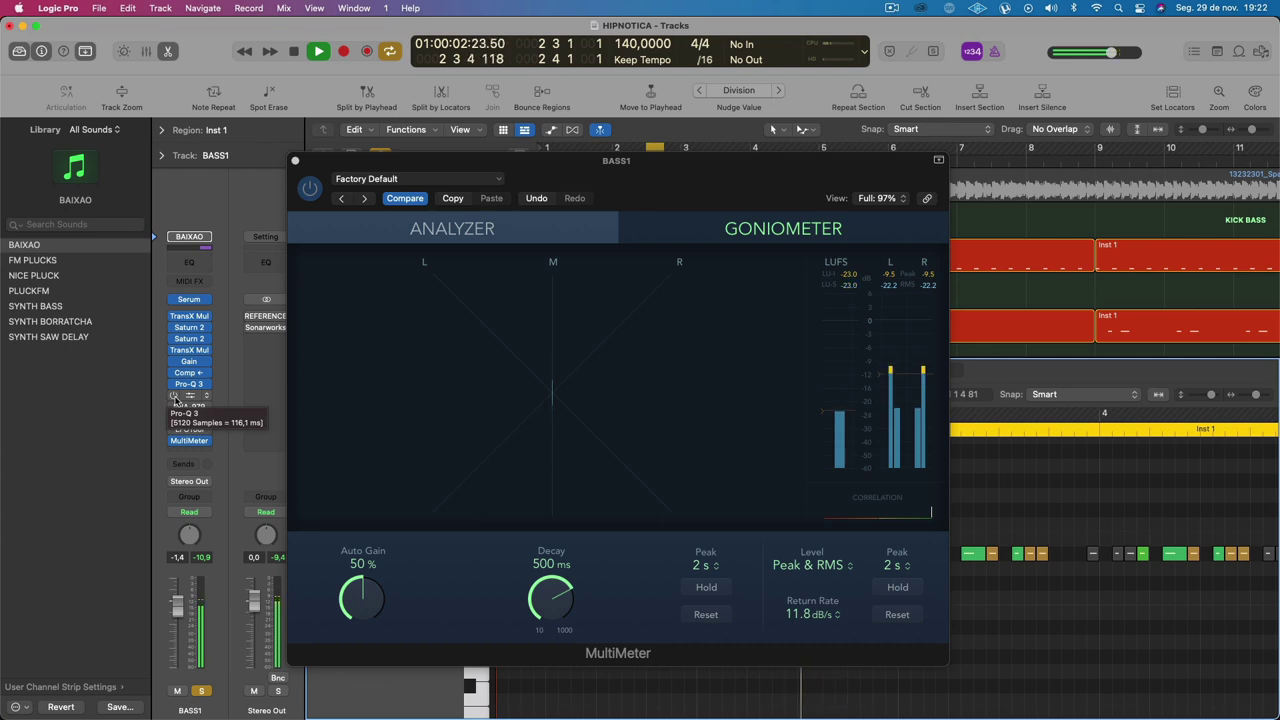
# Step: Examine the second Pro-Q 3's dynamic bands in its window, comparing the looped note with the EQ bypassed and enabled
pyautogui.press('space')
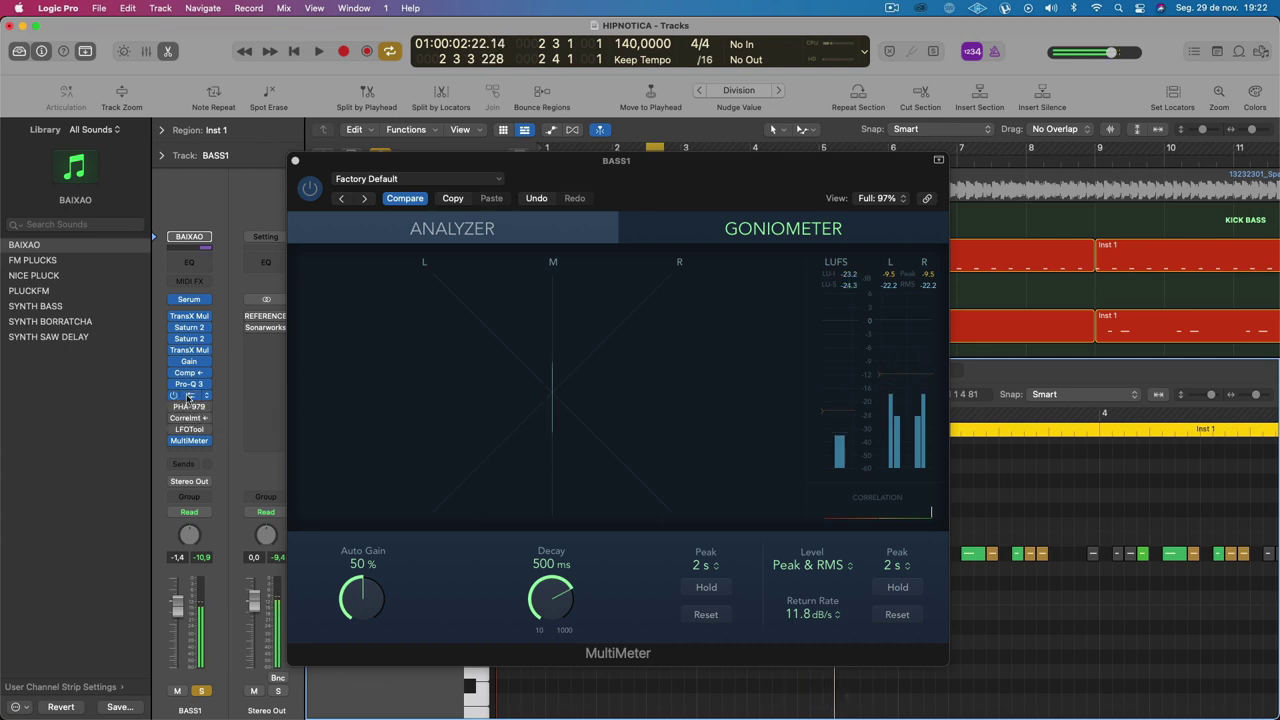
pyautogui.click(186, 396)
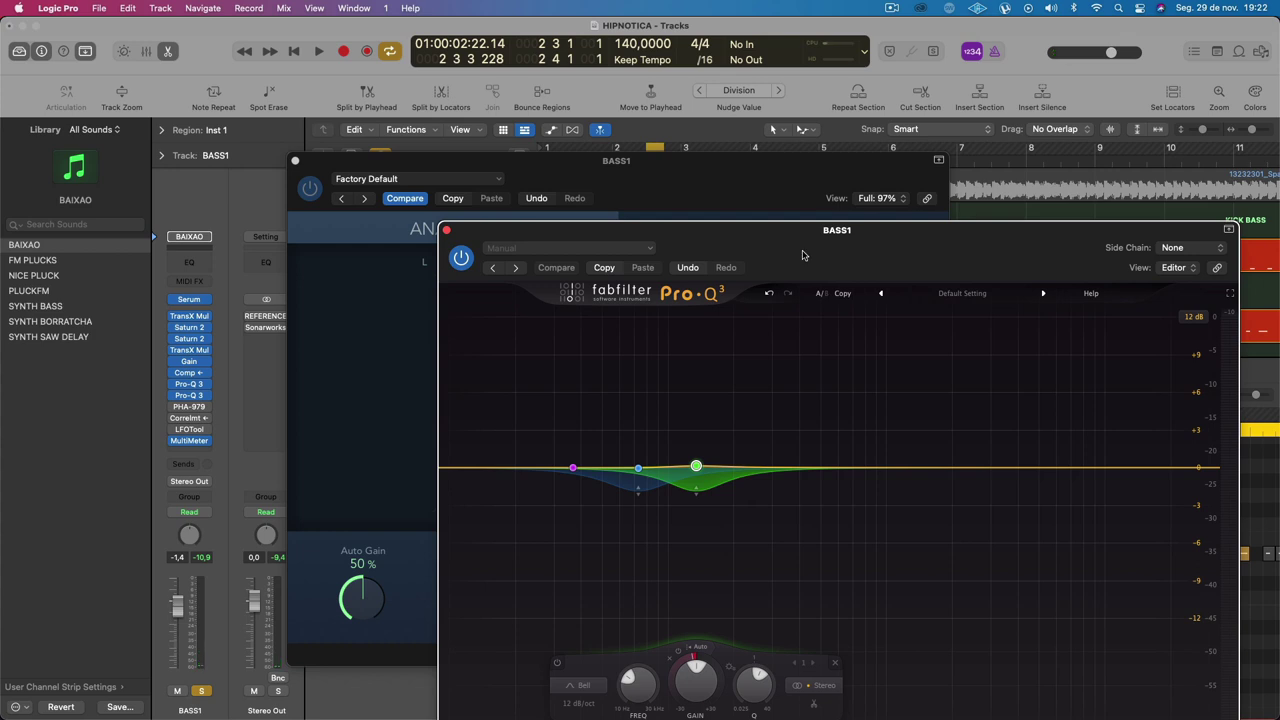
pyautogui.moveTo(802, 255); pyautogui.dragTo(678, 145)
pyautogui.press('space')
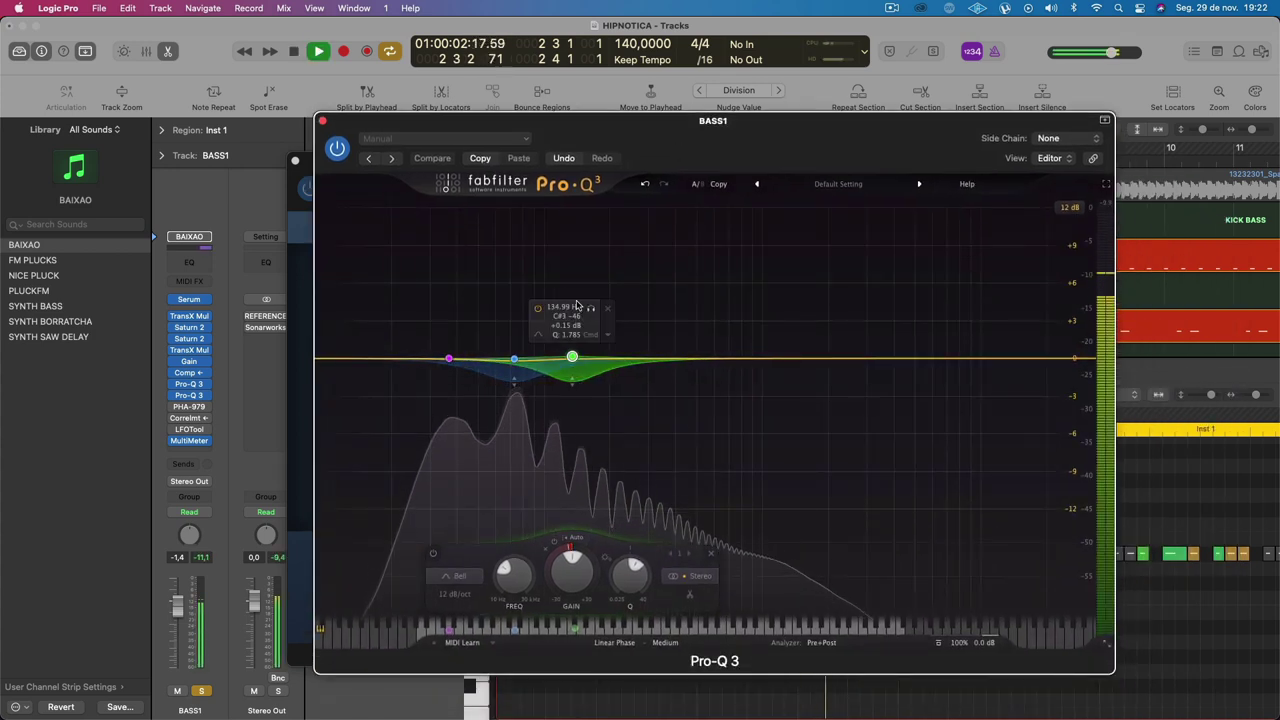
pyautogui.click(338, 150)
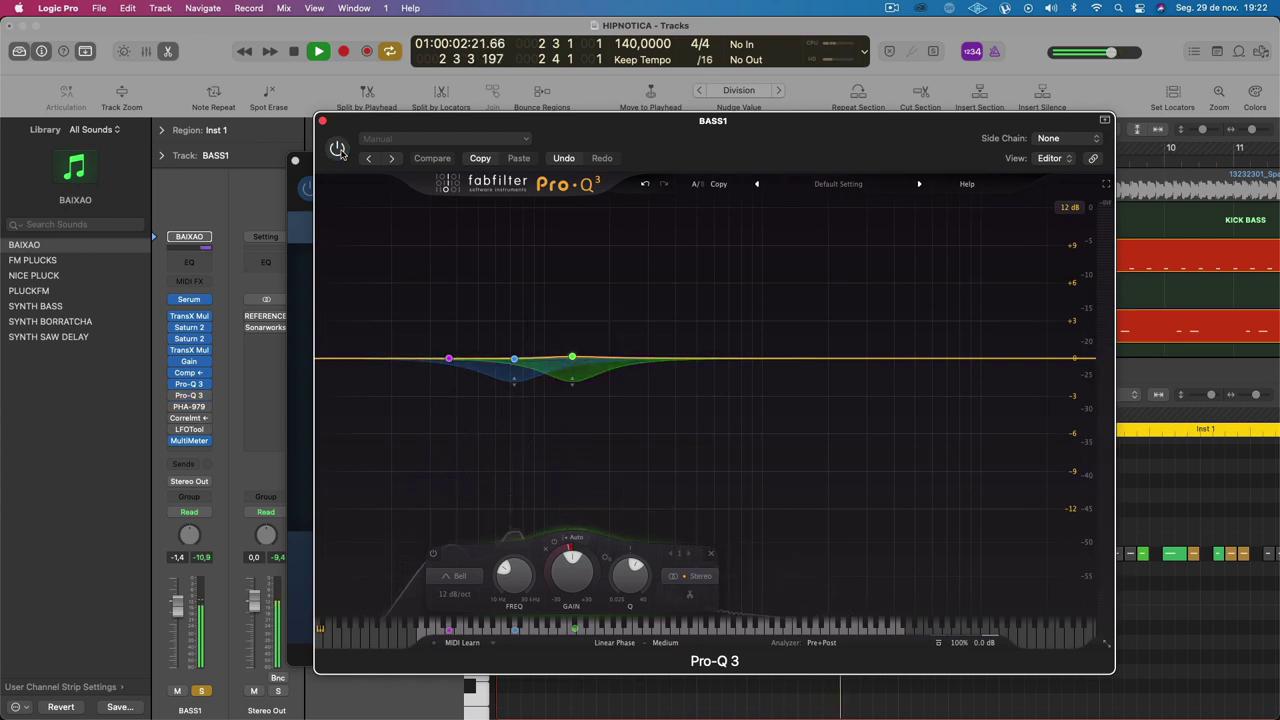
pyautogui.click(338, 150)
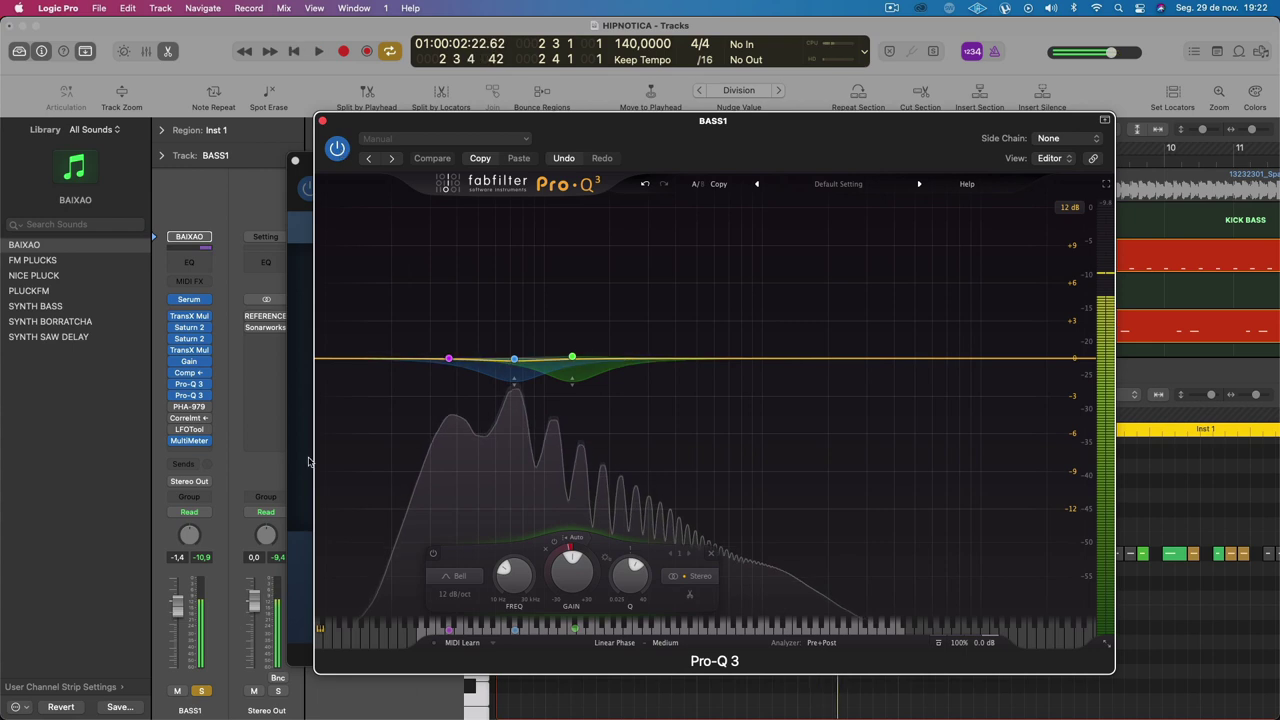
# Step: Remove the second Pro-Q 3 from BASS1 and insert a fresh Pro-Q 3 in the same slot
pyautogui.click(205, 395)
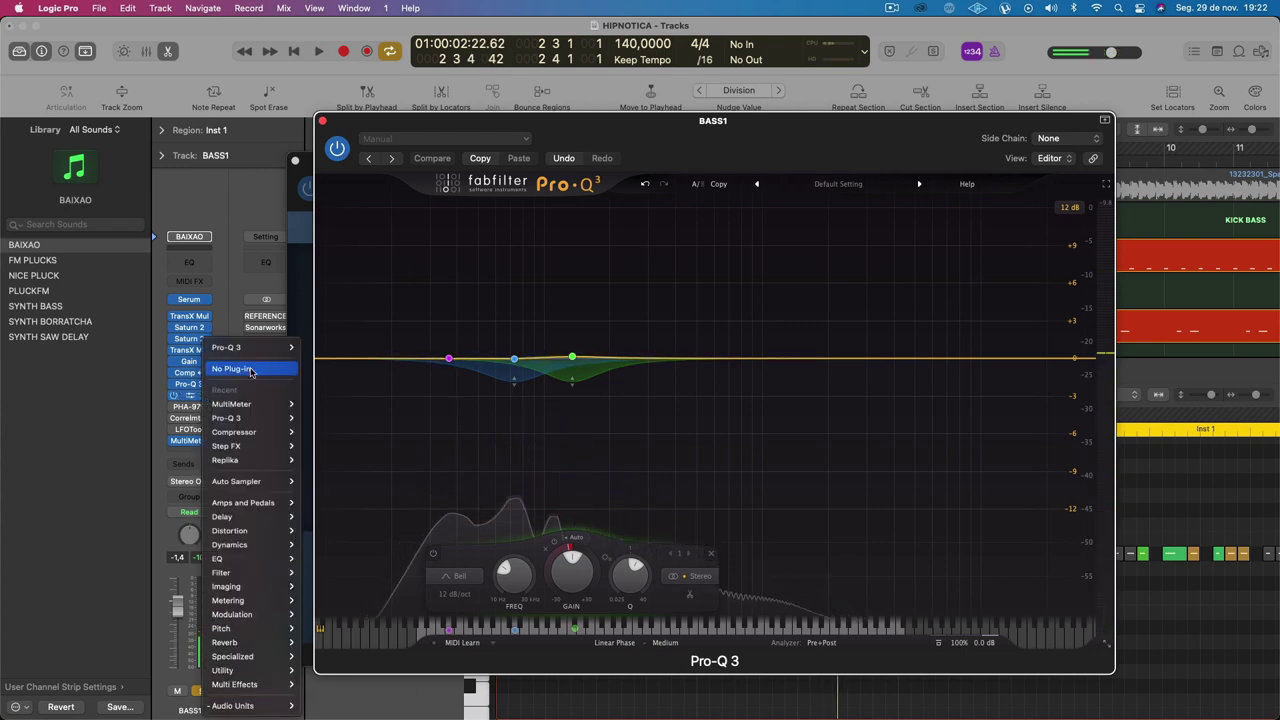
pyautogui.click(250, 371)
pyautogui.click(205, 395)
pyautogui.moveTo(217, 431)
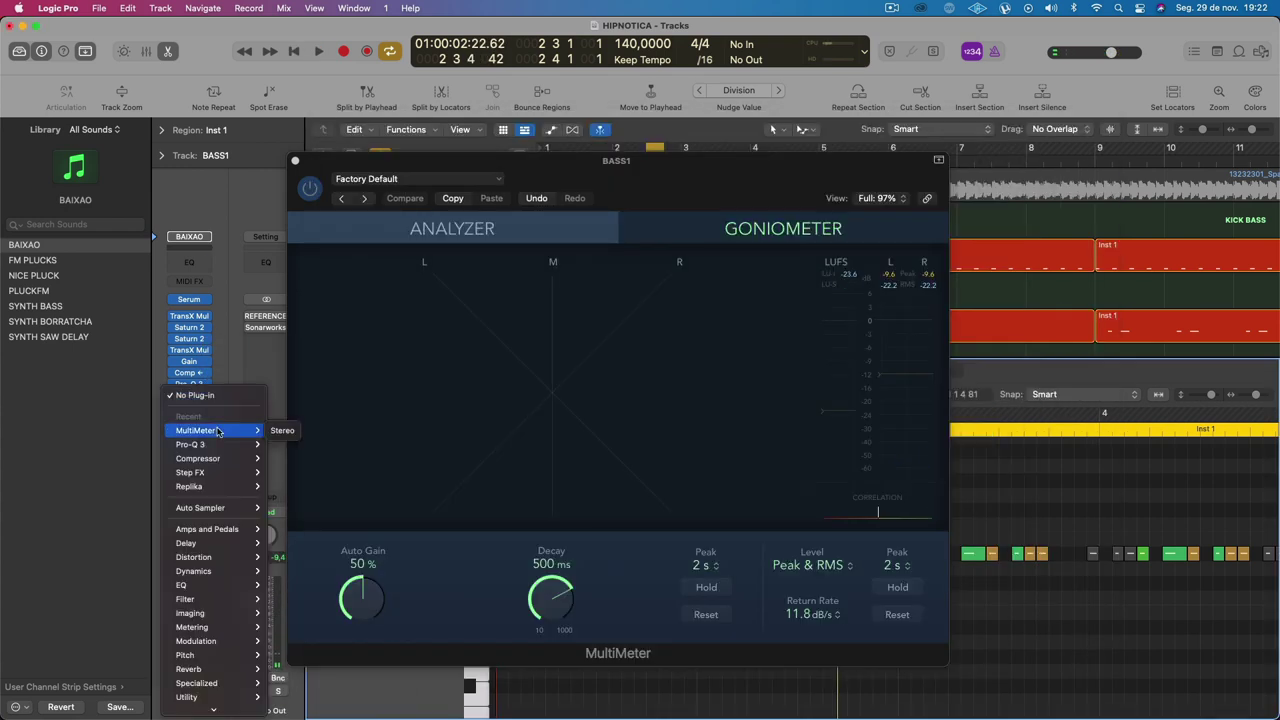
pyautogui.click(283, 444)
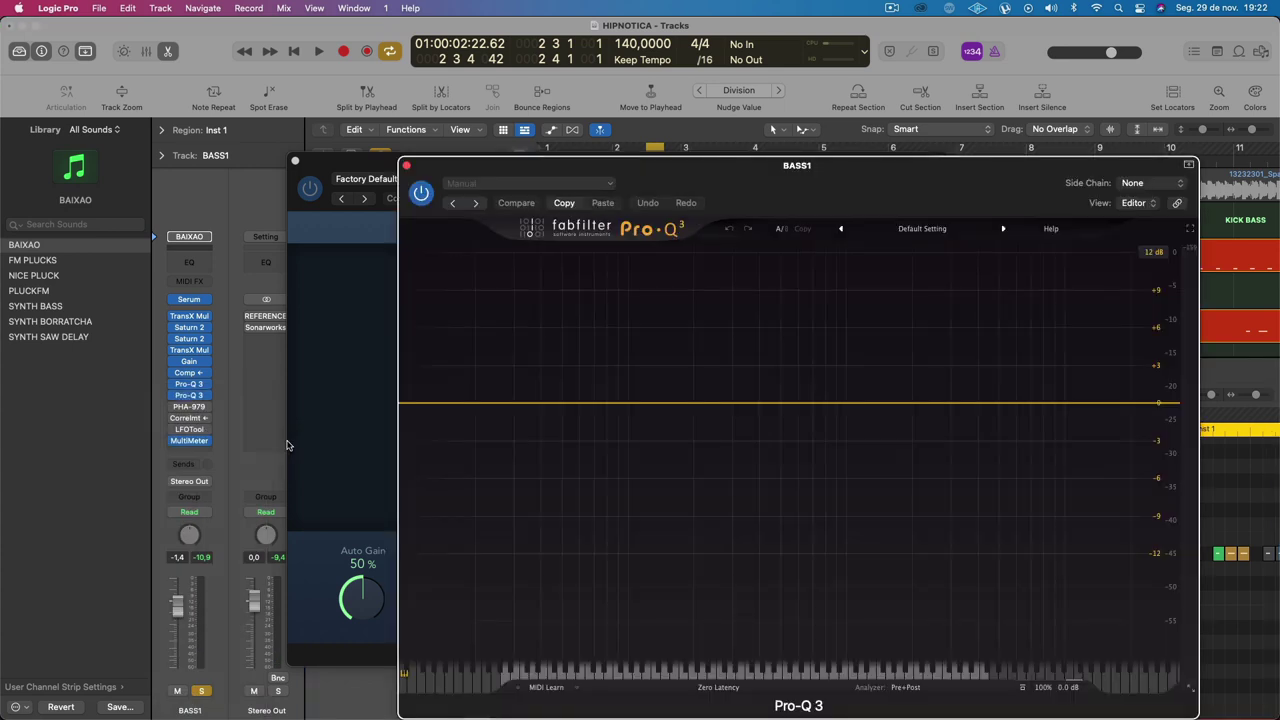
# Step: Play the loop, add a bell band at about 105 Hz, and set its dynamic range to -1.75 dB
pyautogui.press('space')
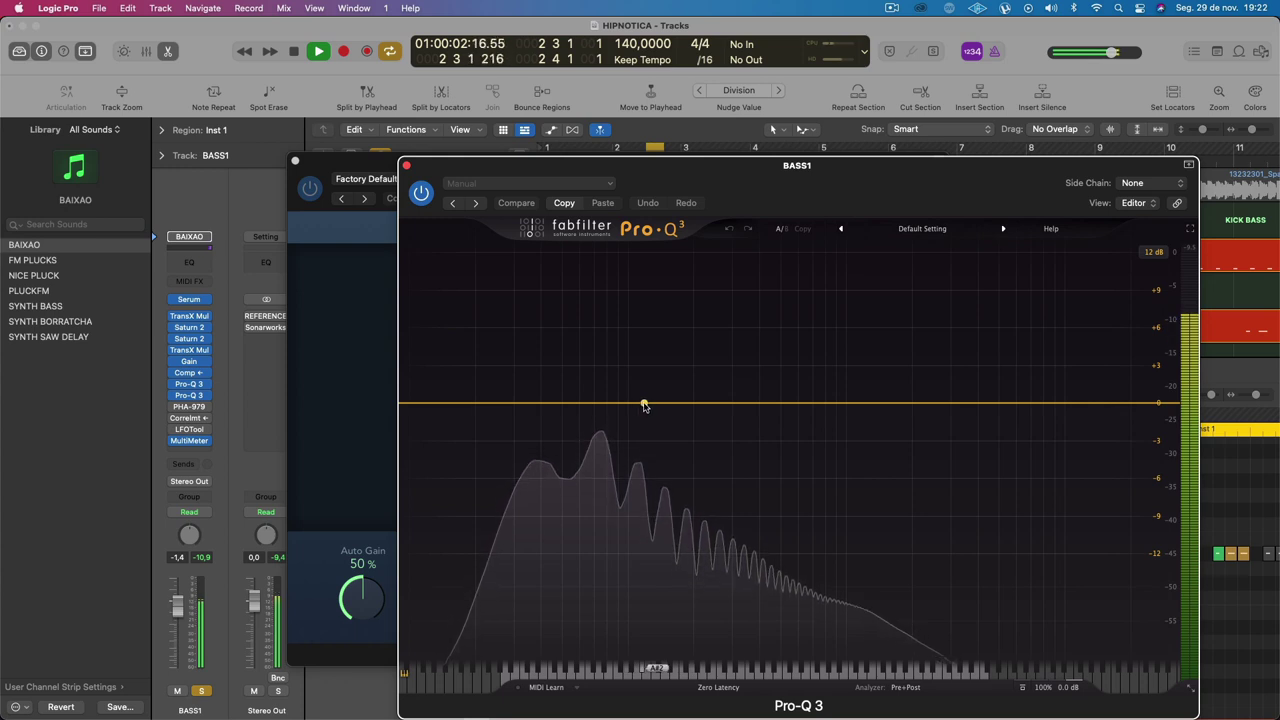
pyautogui.moveTo(644, 405); pyautogui.dragTo(632, 404)
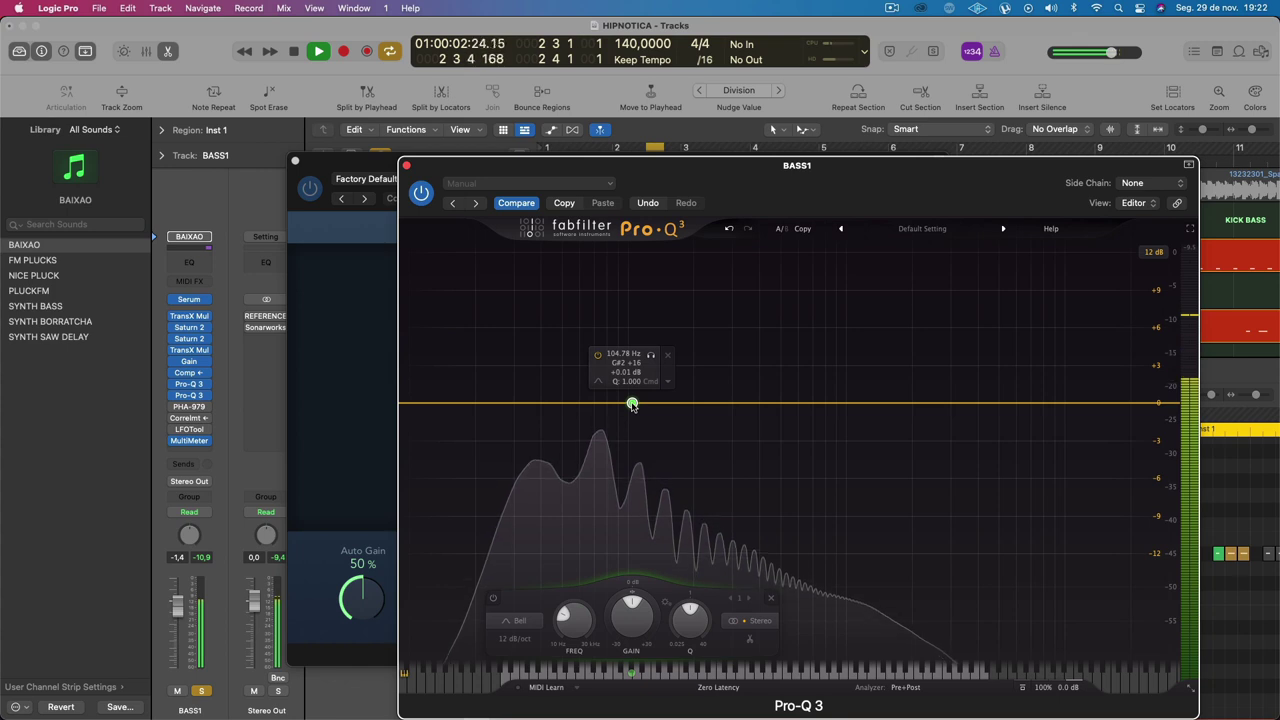
pyautogui.moveTo(628, 594); pyautogui.dragTo(561, 640)
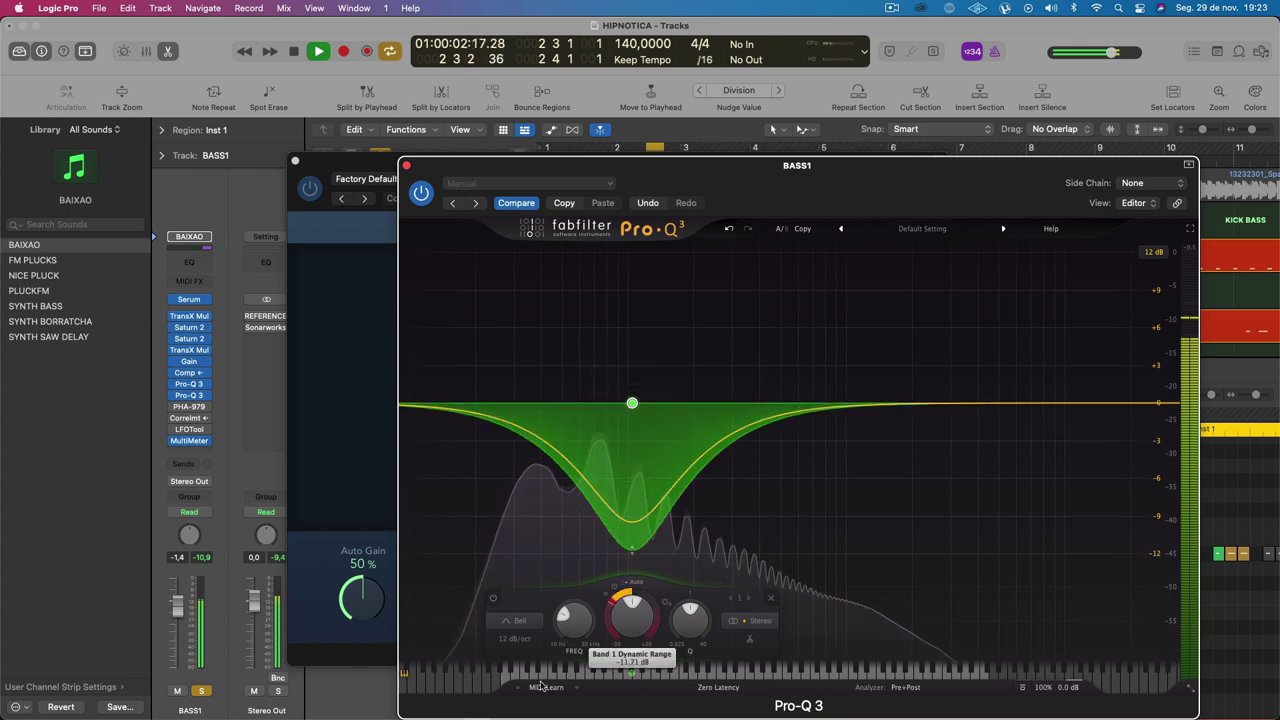
pyautogui.moveTo(561, 640)
pyautogui.mouseDown()
pyautogui.moveTo(570, 615)
pyautogui.moveTo(563, 631)
pyautogui.mouseUp()
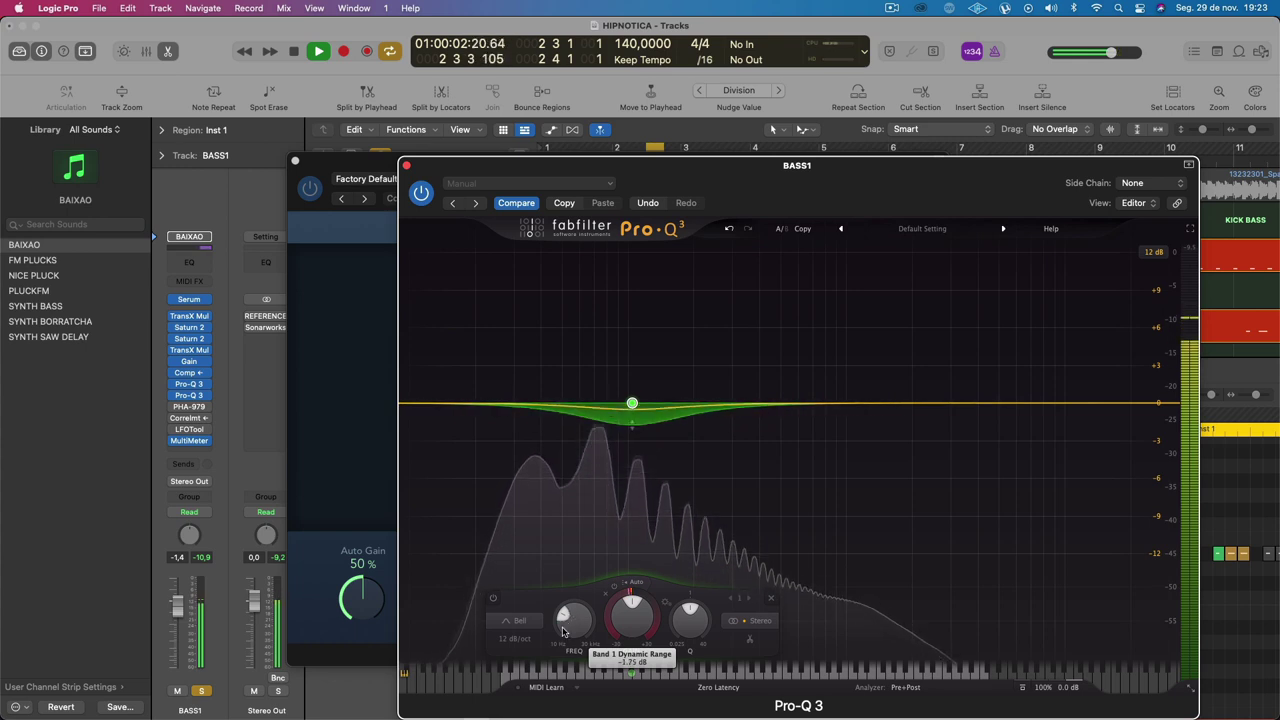
# Step: Move the dynamic bell band to about 277 Hz at nearly 0 dB gain and deepen its dynamic range slightly
pyautogui.moveTo(632, 403); pyautogui.dragTo(689, 403)
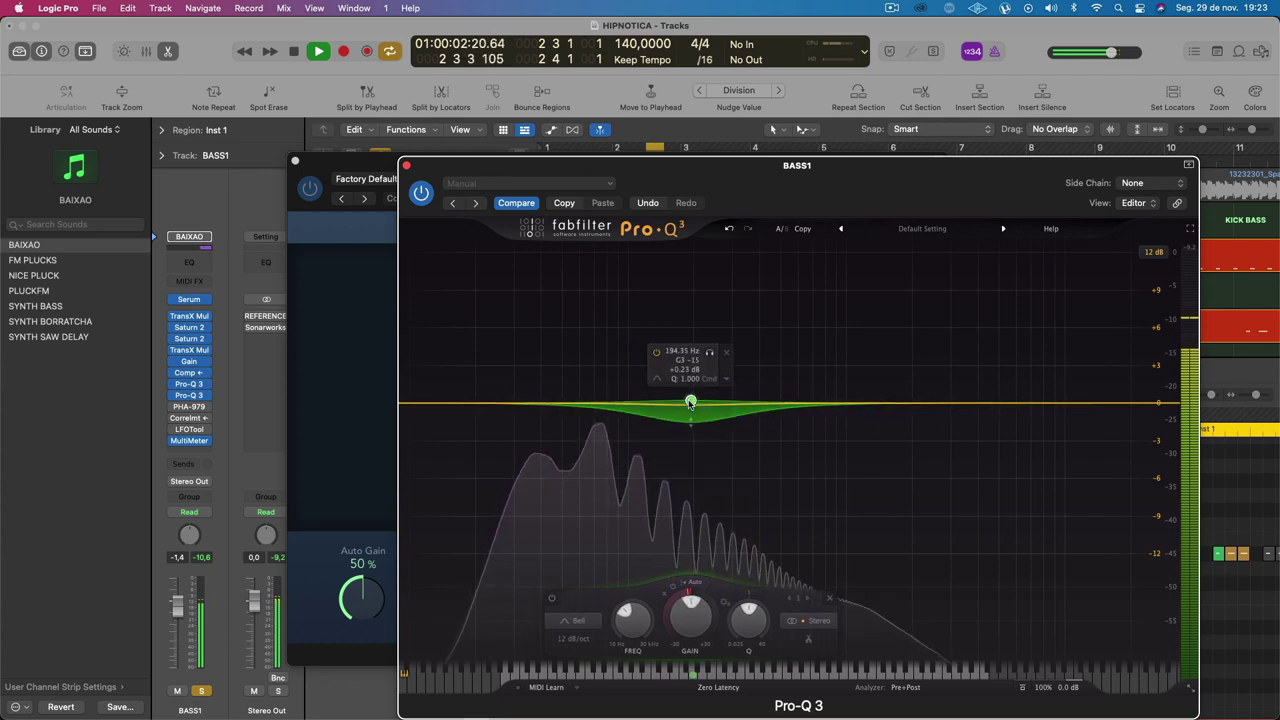
pyautogui.scroll(-2, 666, 621)
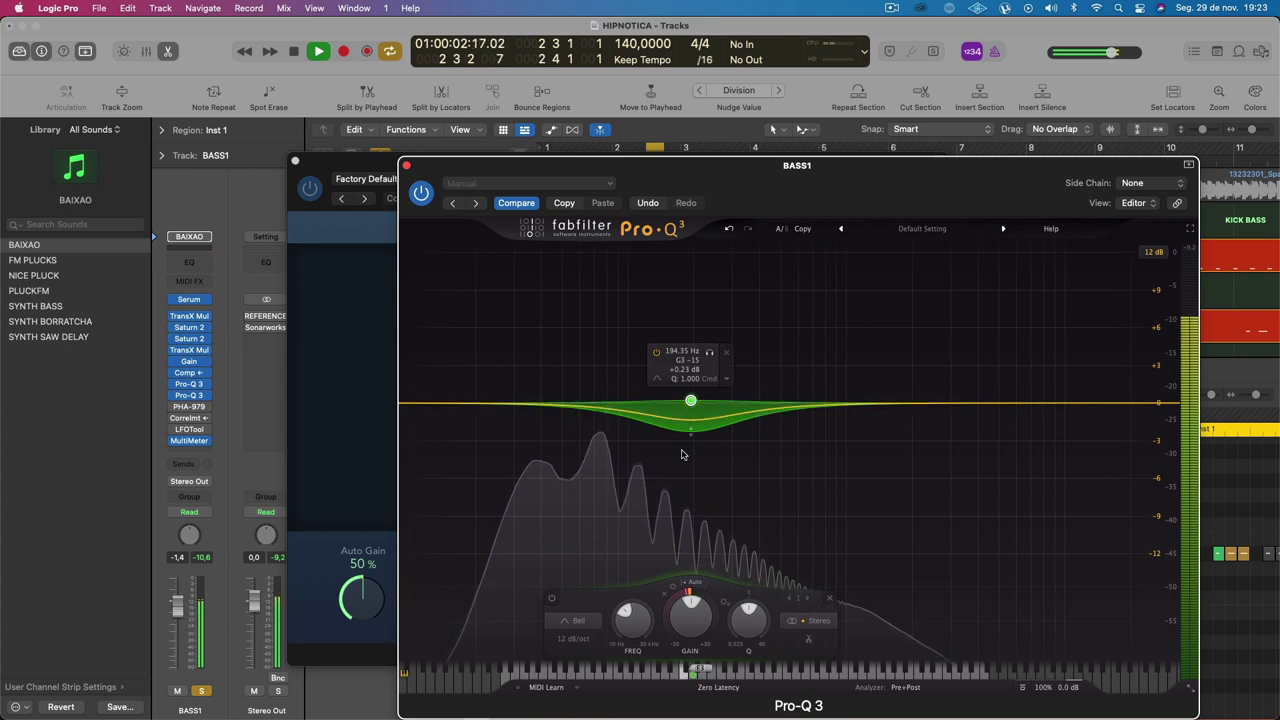
pyautogui.moveTo(690, 401); pyautogui.dragTo(726, 403)
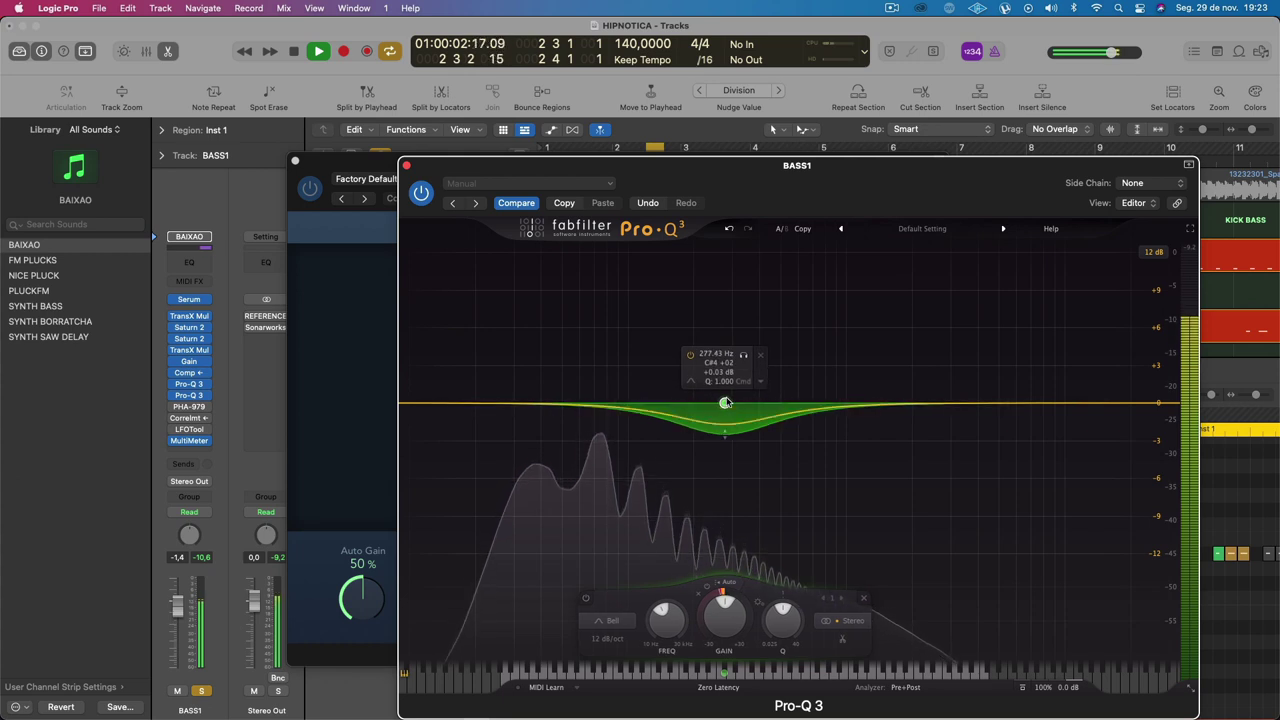
# Step: Compare the loop with the new Pro-Q 3 bypassed and enabled, leave it on, close its window and stop playback
pyautogui.click(421, 195)
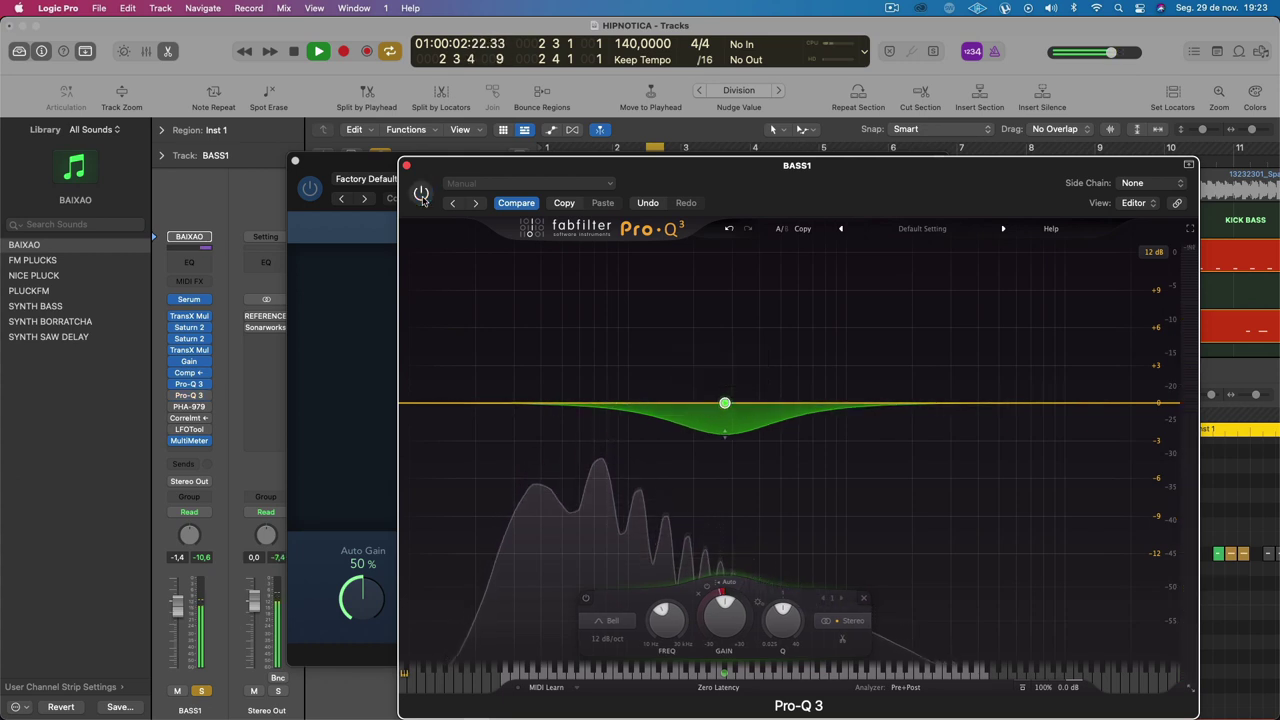
pyautogui.click(422, 197)
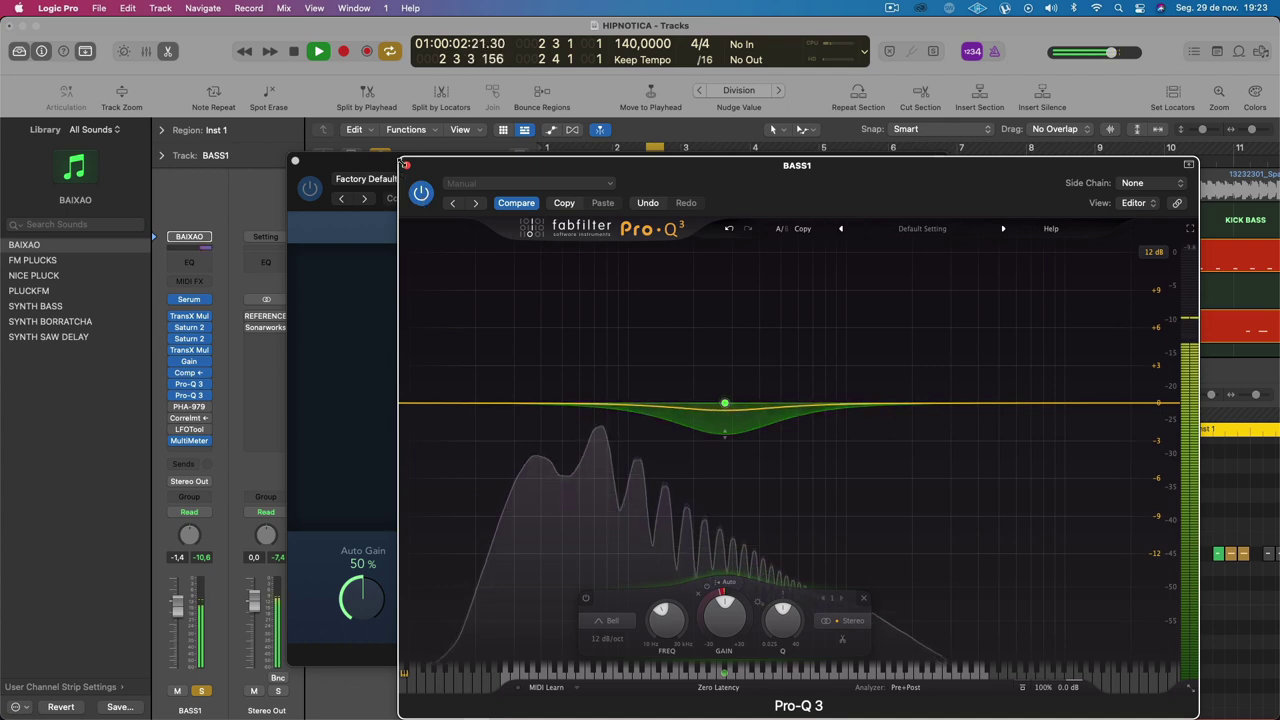
pyautogui.click(405, 164)
pyautogui.press('space')
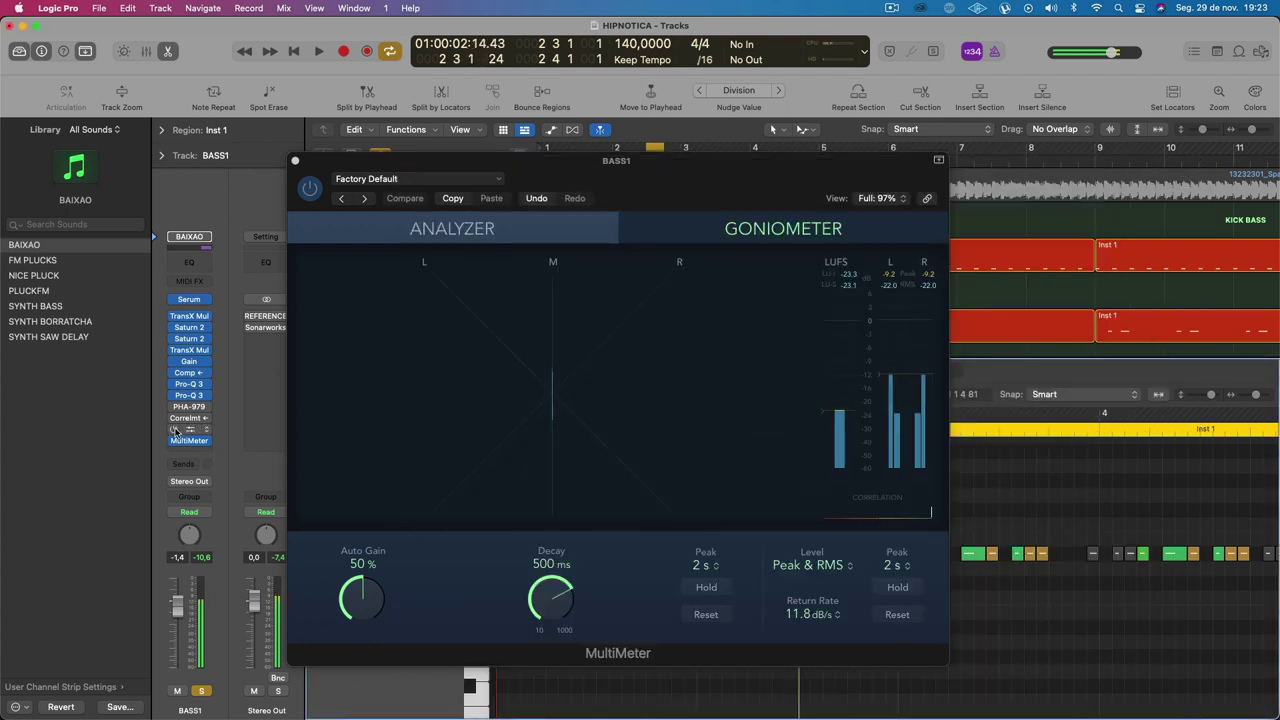
# Step: In LFOTool, start the curve's fall slightly earlier, straighten and widen its opening rise, and compare the looped result against bypass
pyautogui.click(190, 429)
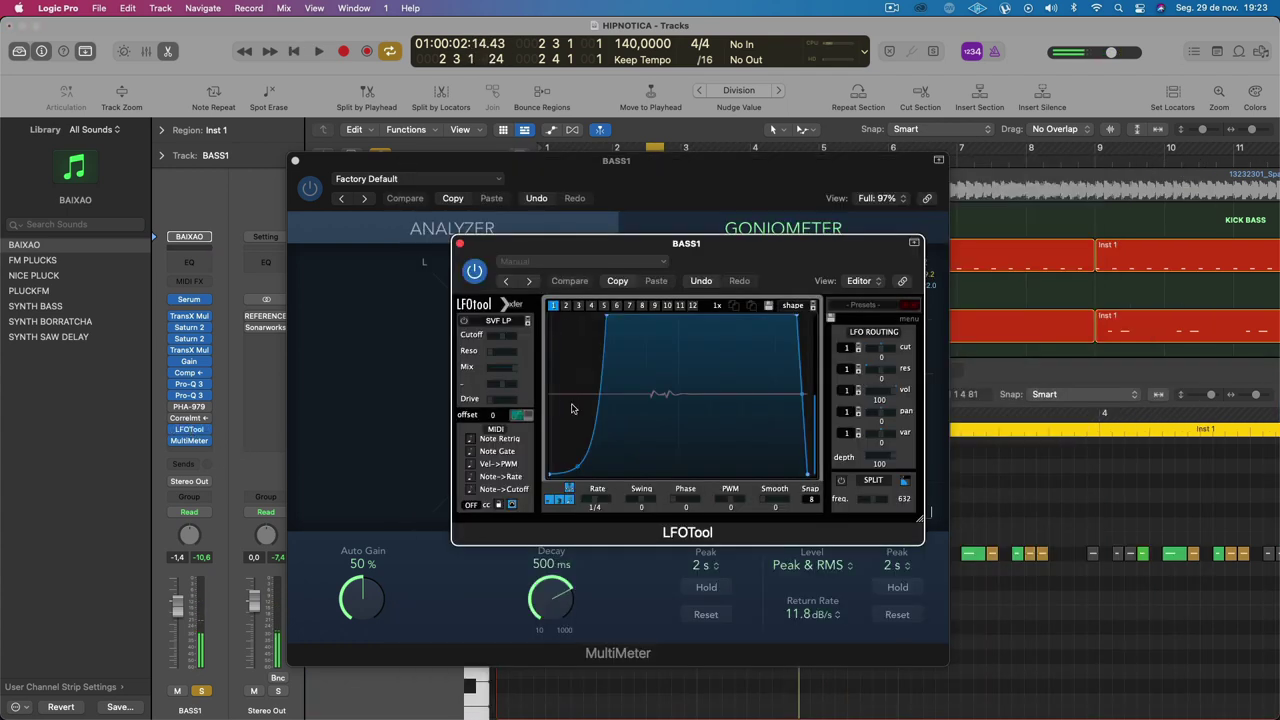
pyautogui.press('space')
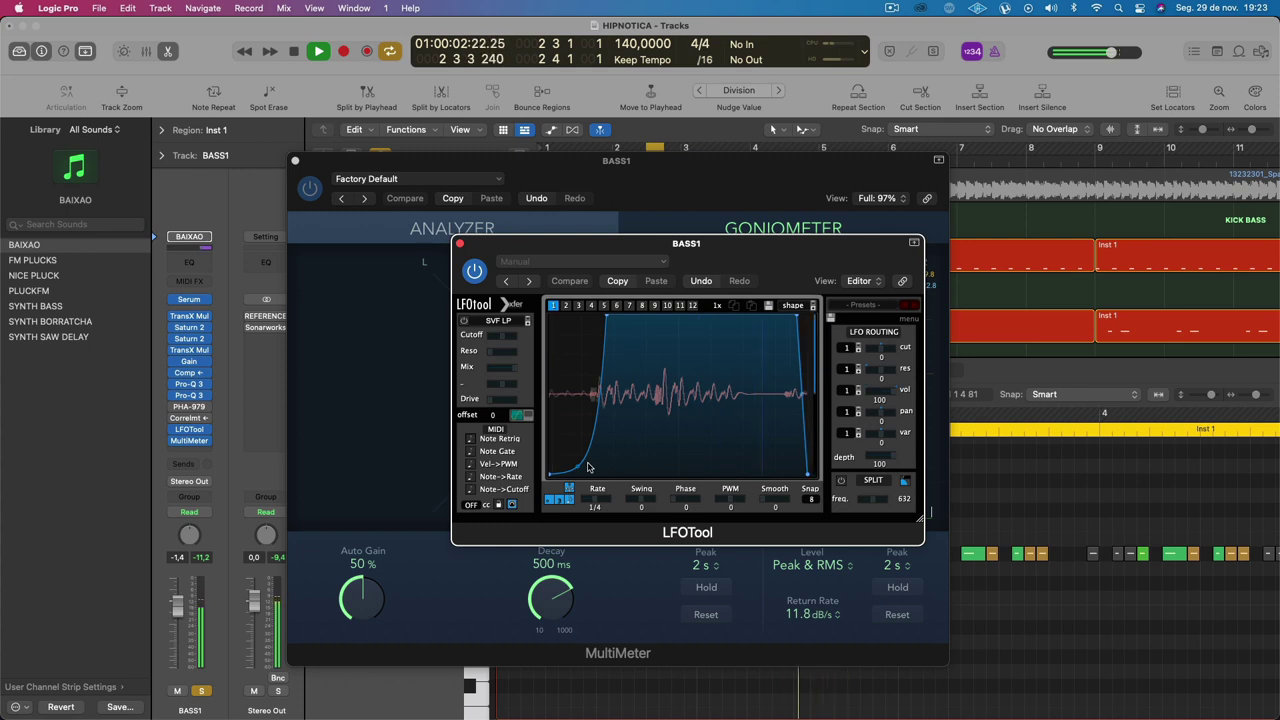
pyautogui.moveTo(797, 316); pyautogui.dragTo(790, 315)
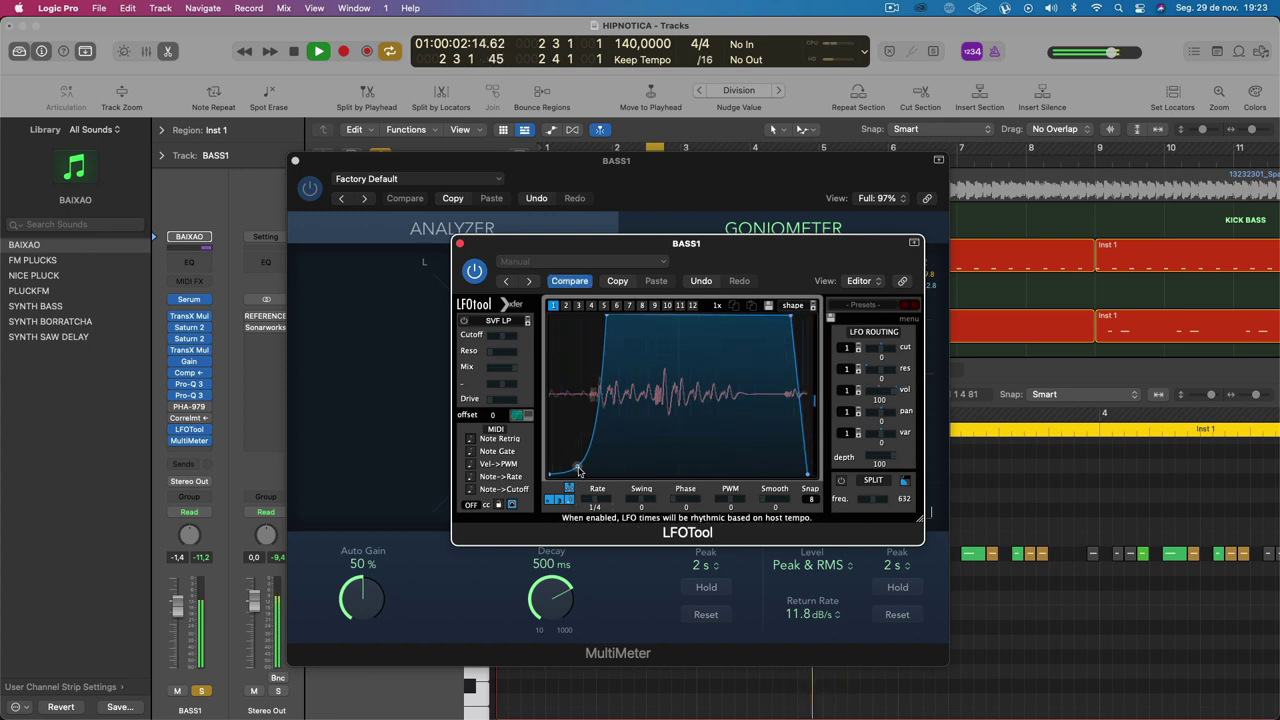
pyautogui.moveTo(577, 451); pyautogui.dragTo(578, 412)
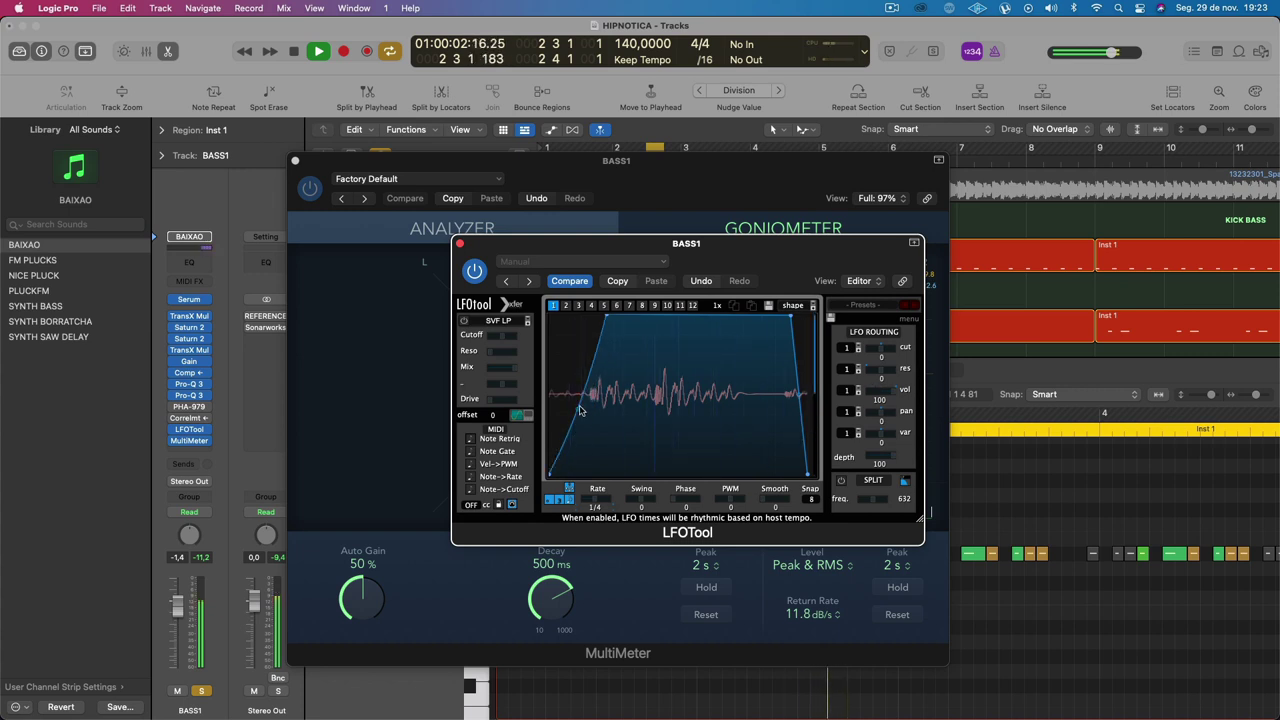
pyautogui.moveTo(613, 316); pyautogui.dragTo(621, 312)
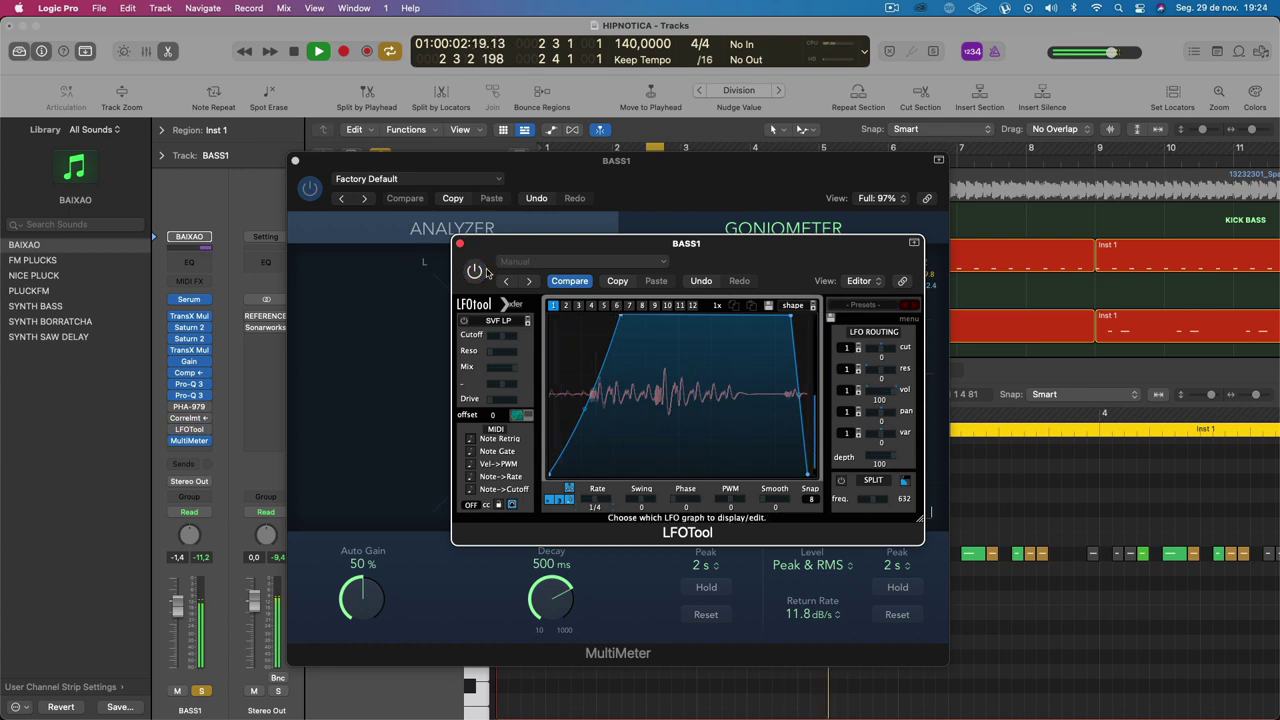
pyautogui.click(482, 271)
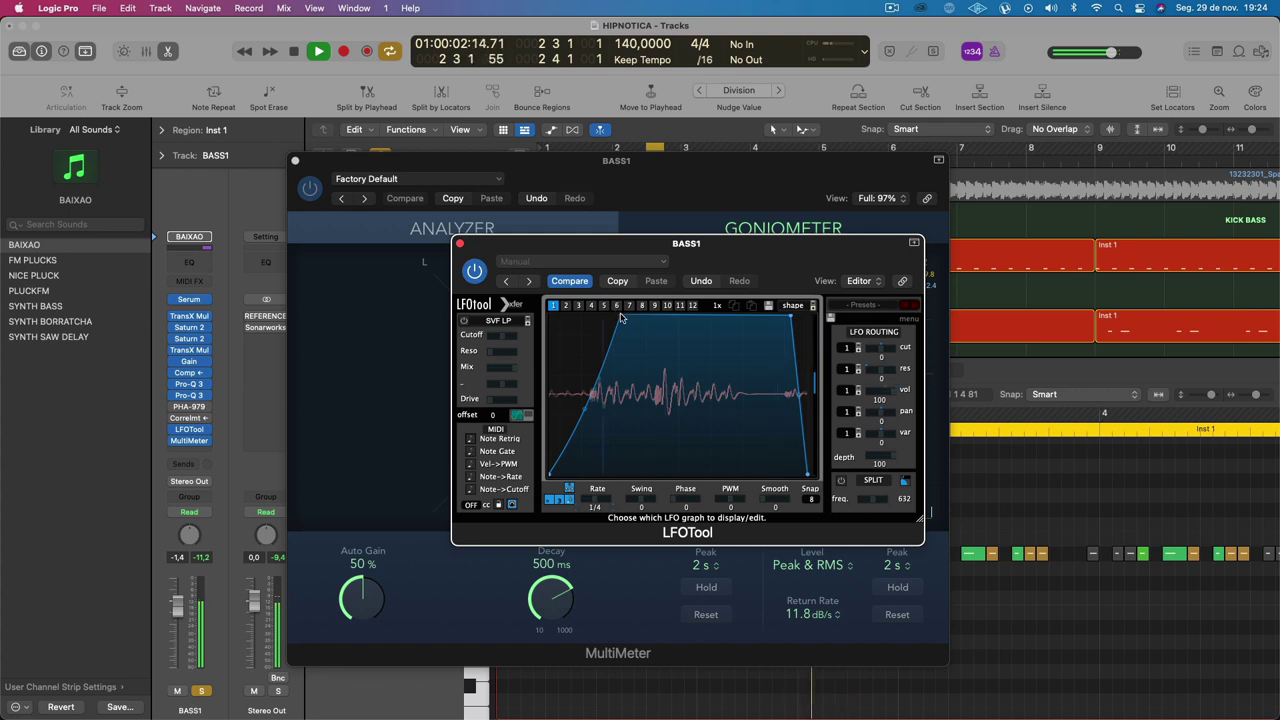
# Step: Shorten the LFOTool curve's opening rise, adjust its bend by ear, and close the plug-in window with LFOTool bypassed
pyautogui.moveTo(621, 316); pyautogui.dragTo(574, 311)
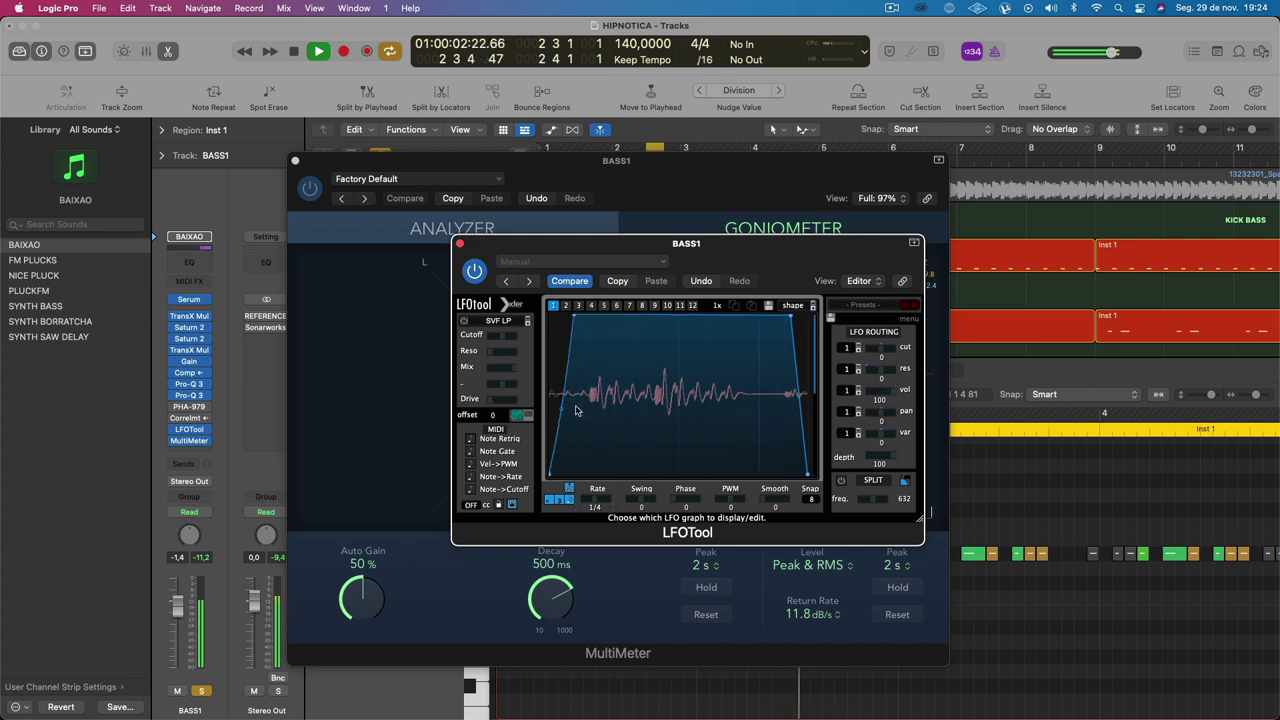
pyautogui.moveTo(562, 411); pyautogui.dragTo(590, 505)
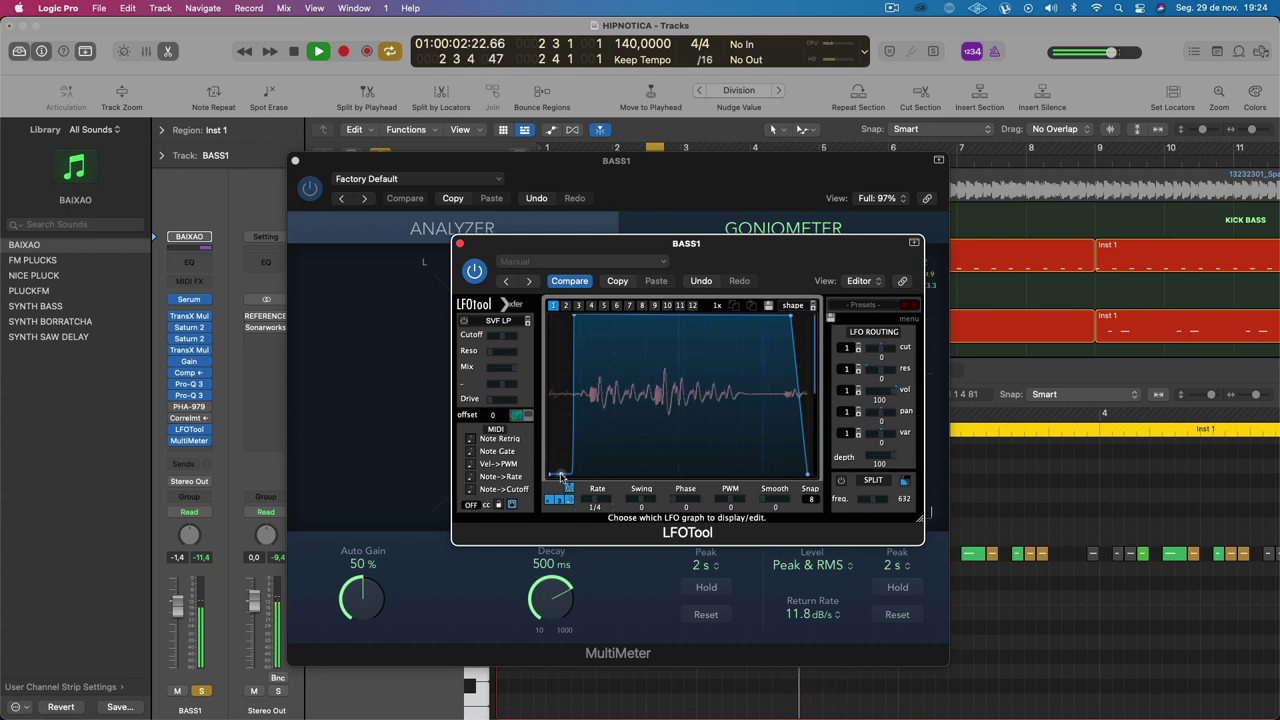
pyautogui.moveTo(561, 476); pyautogui.dragTo(561, 430)
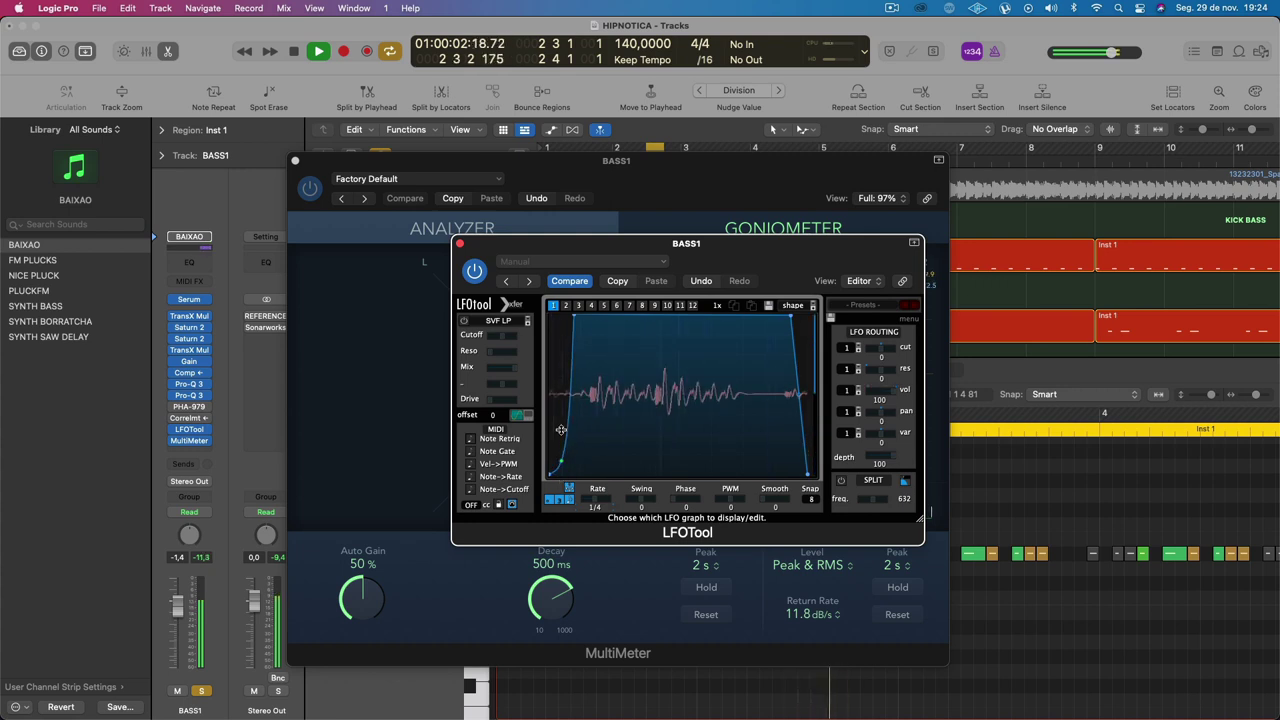
pyautogui.moveTo(575, 316); pyautogui.dragTo(582, 313)
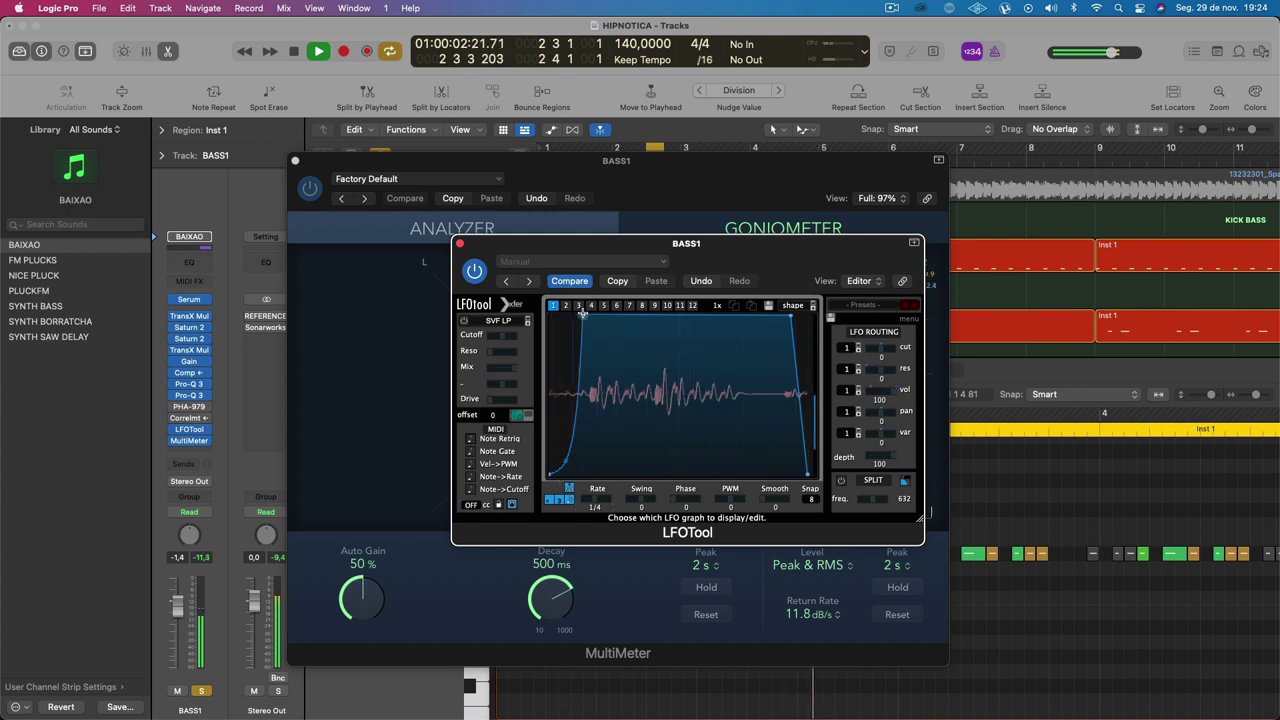
pyautogui.moveTo(566, 462); pyautogui.dragTo(562, 434)
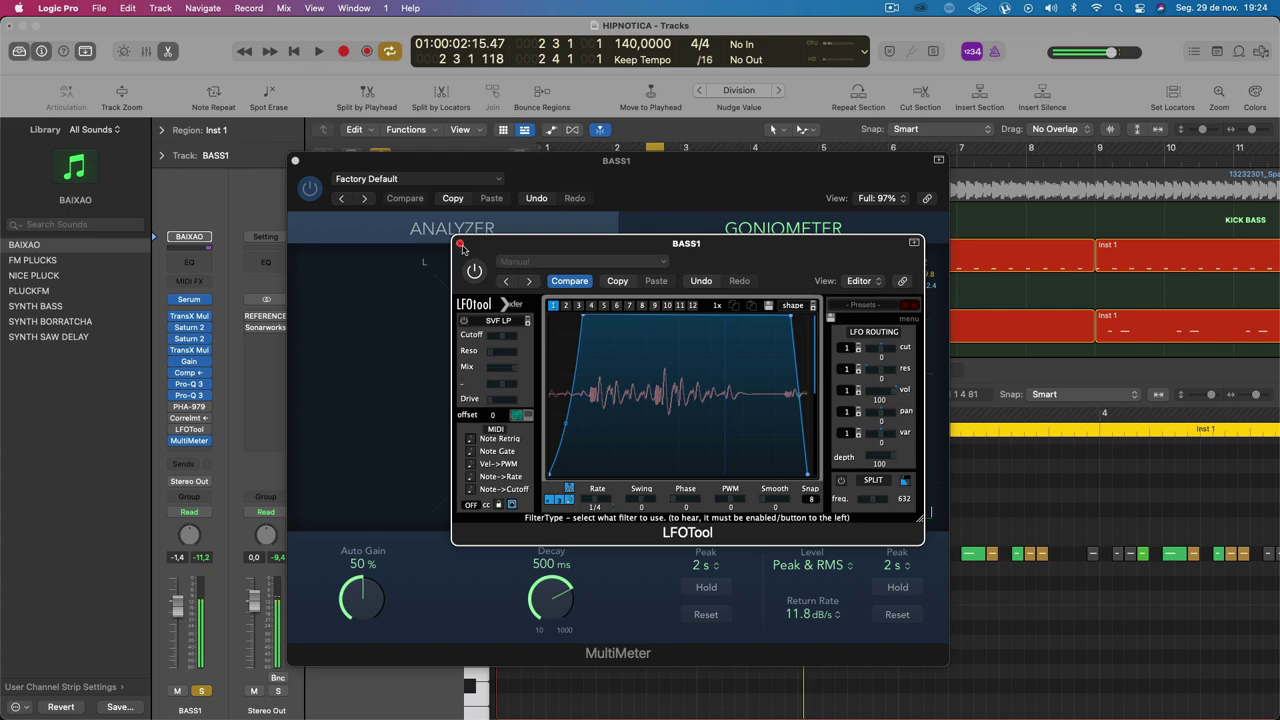
pyautogui.click(459, 243)
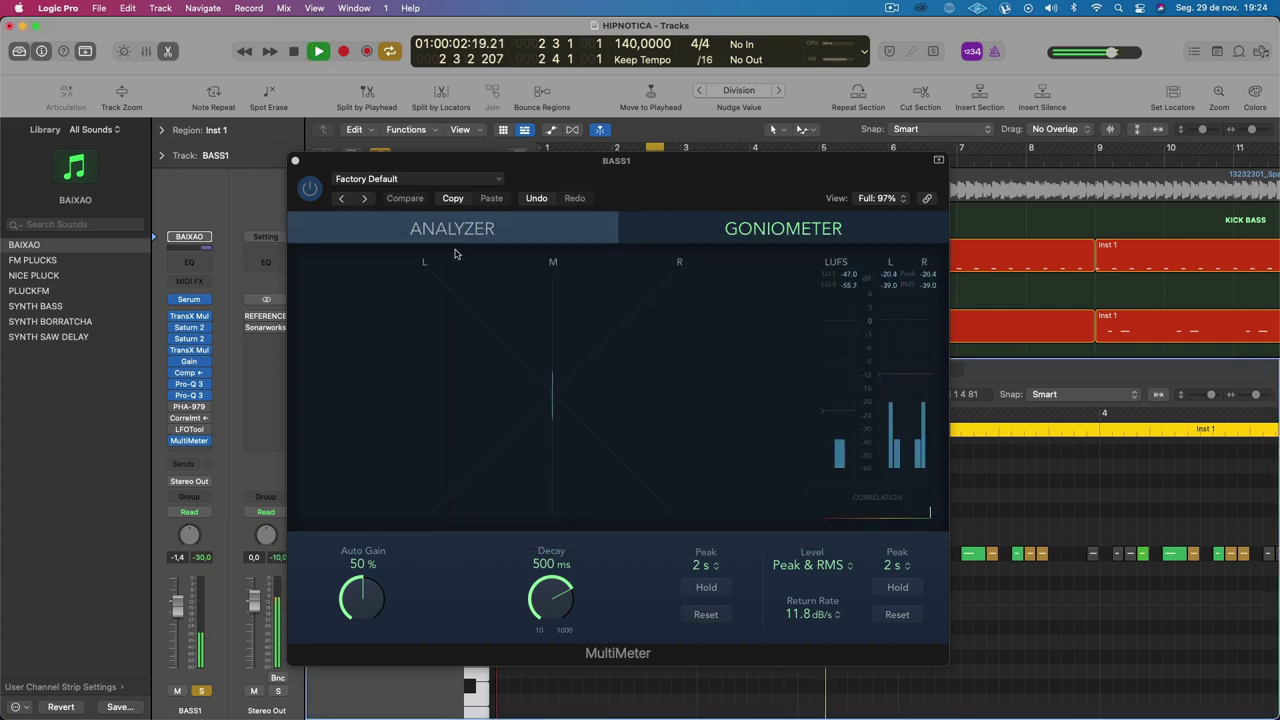
# Step: Close the MultiMeter, set the cycle range from bar 1 to bar 5, and audition the kick and bass
pyautogui.click(295, 162)
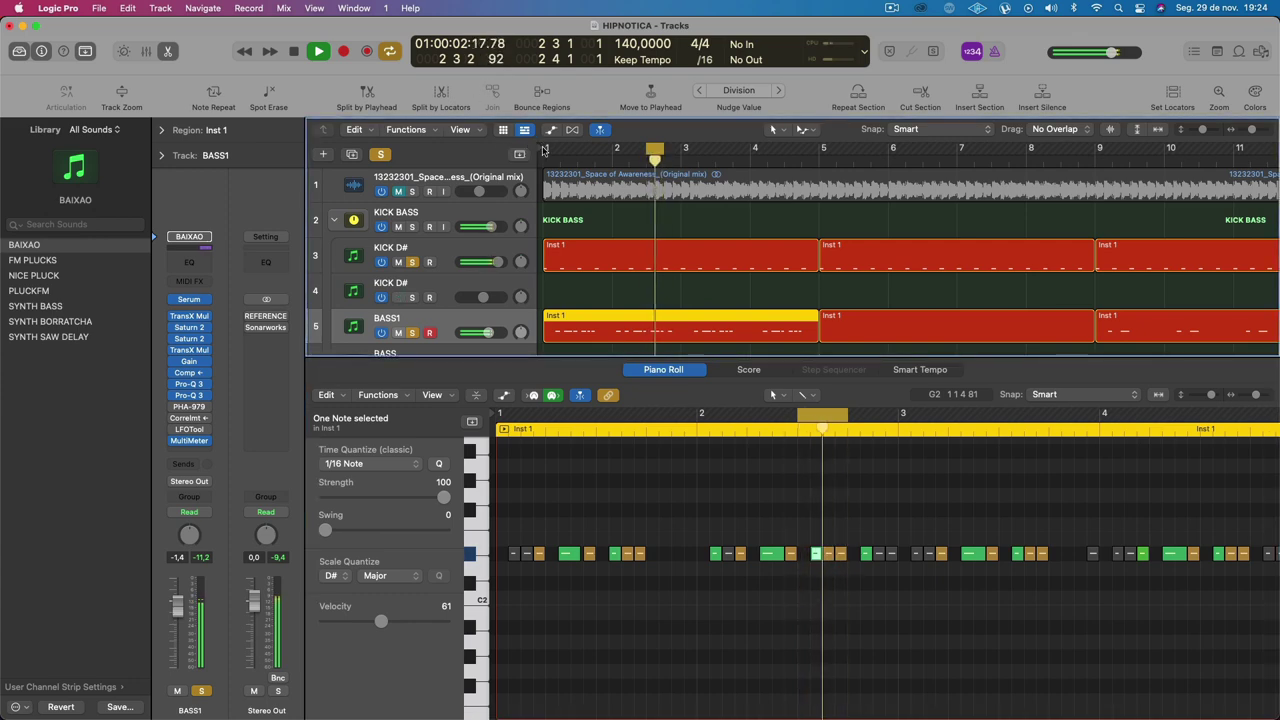
pyautogui.moveTo(543, 149); pyautogui.dragTo(821, 186)
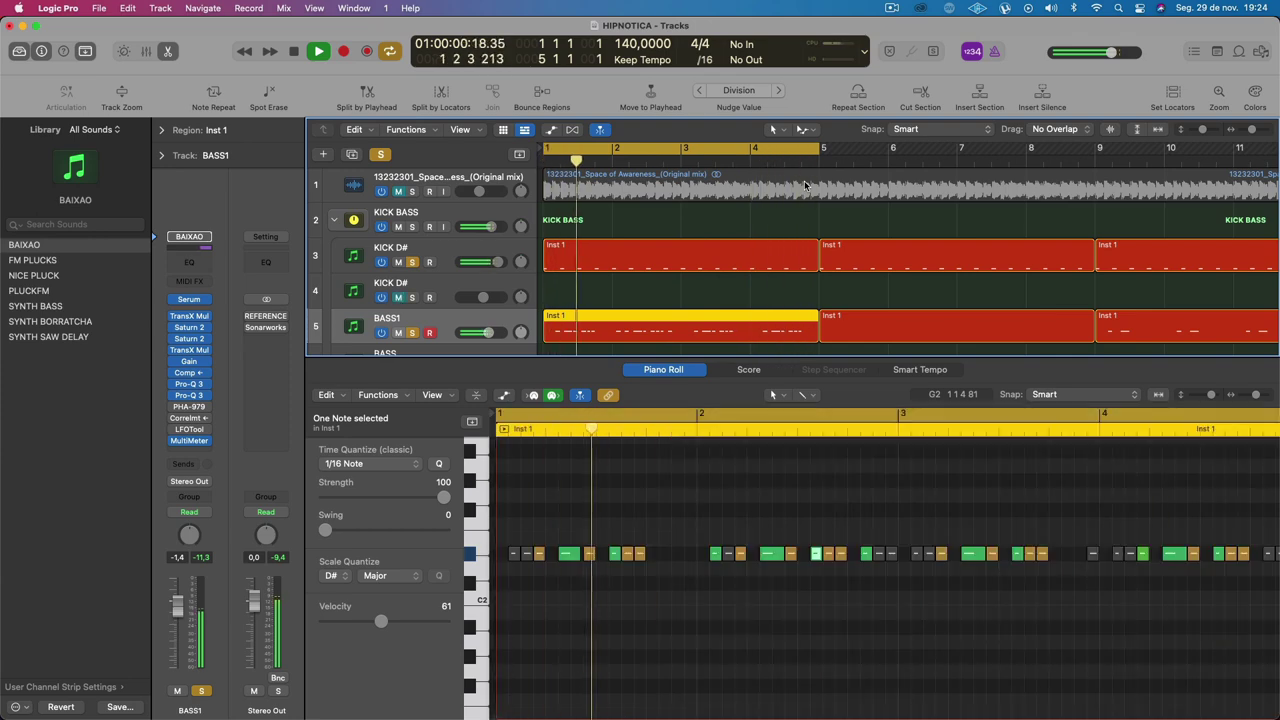
pyautogui.press('space')
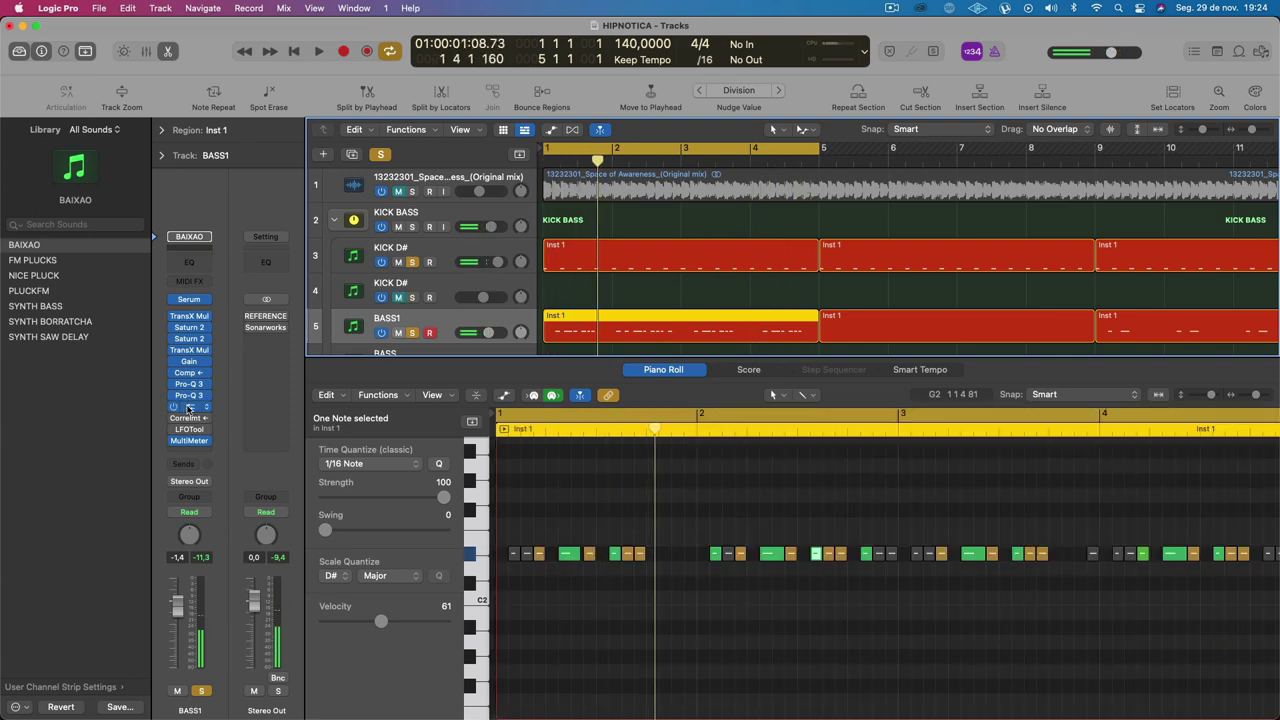
# Step: Open the PHA-979 plug-in on BASS1 and audition the looped kick and bass
pyautogui.click(189, 407)
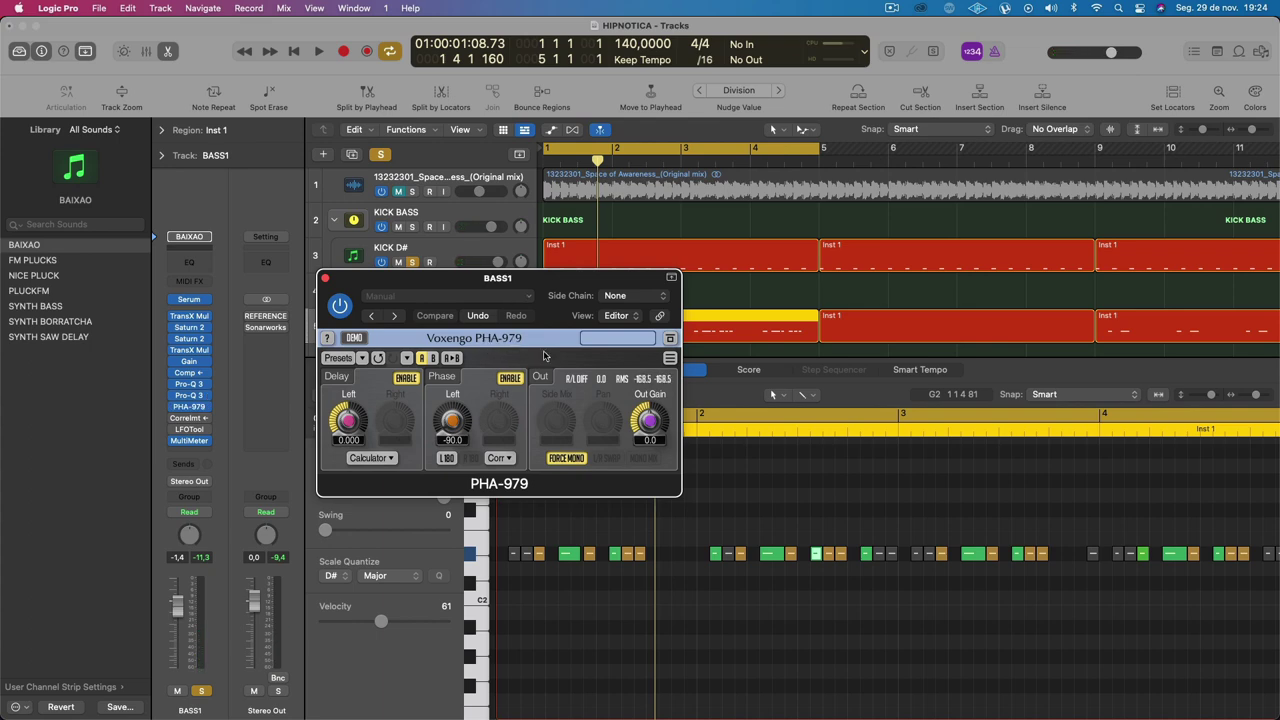
pyautogui.press('space')
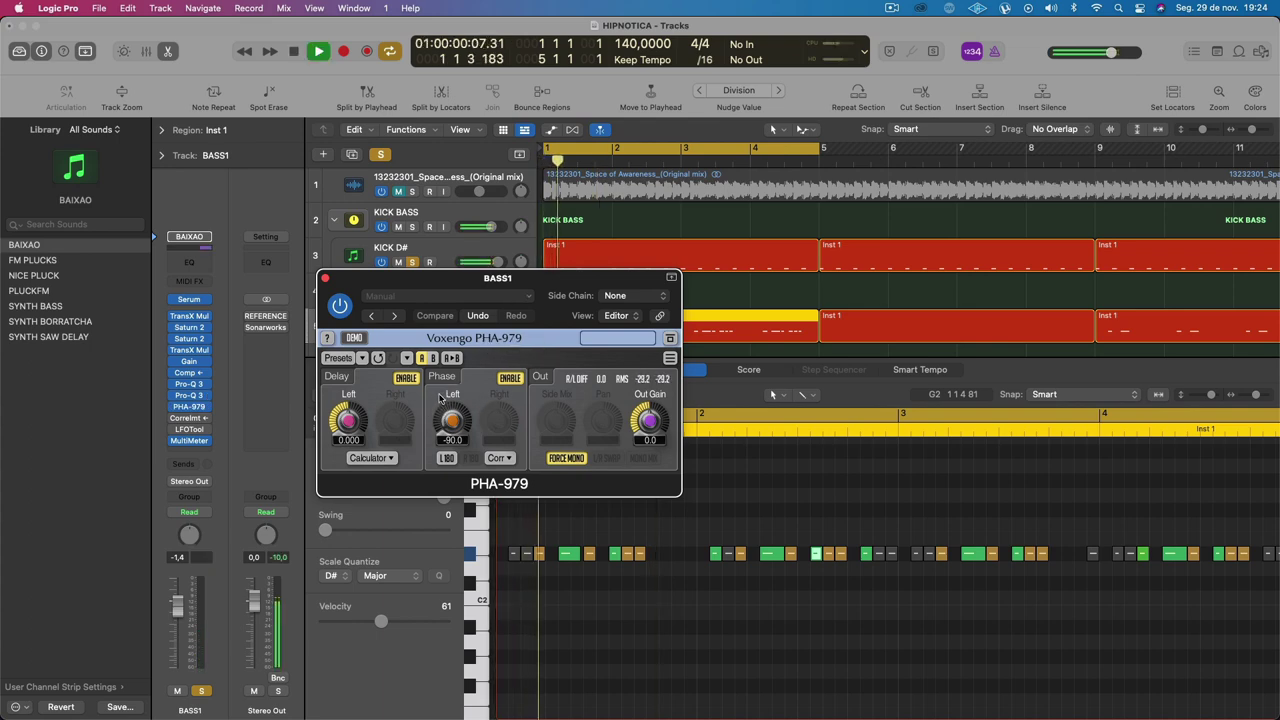
pyautogui.press('space')
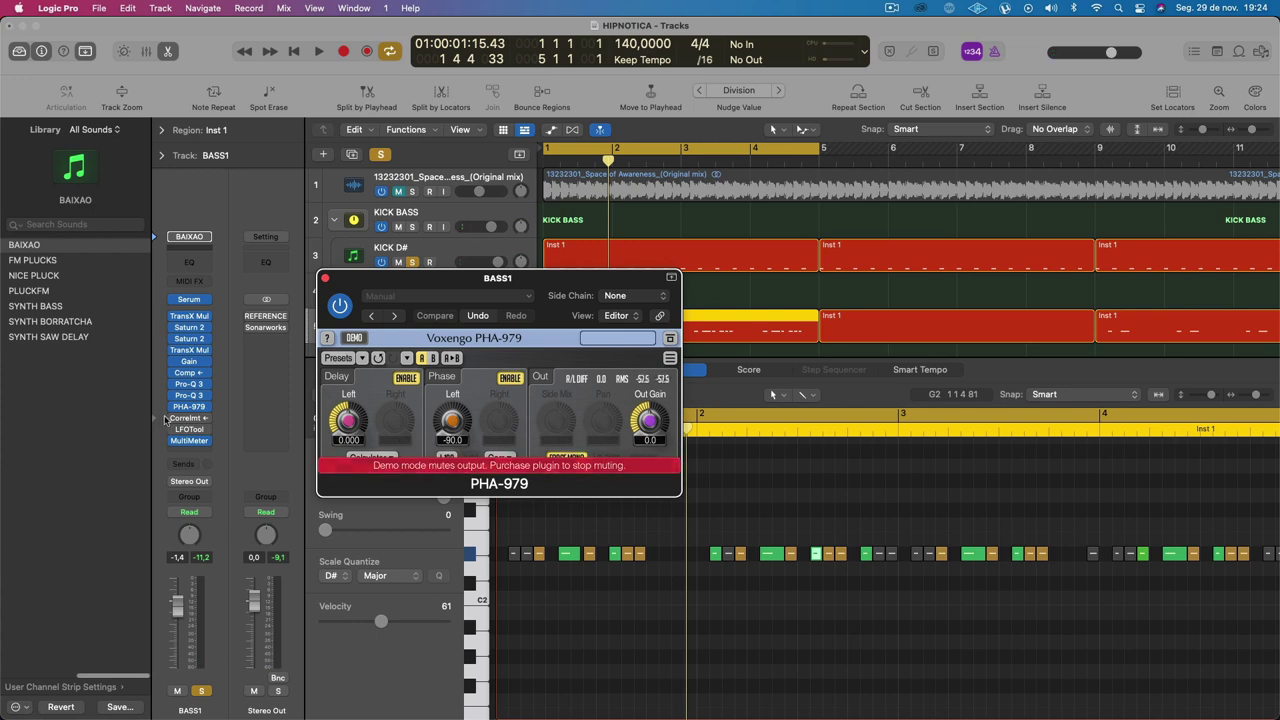
# Step: Open BASS1's Correlometer with KICK D# (Inst 1) as its side chain, and arrange it beside the PHA-979 without overlap
pyautogui.click(189, 418)
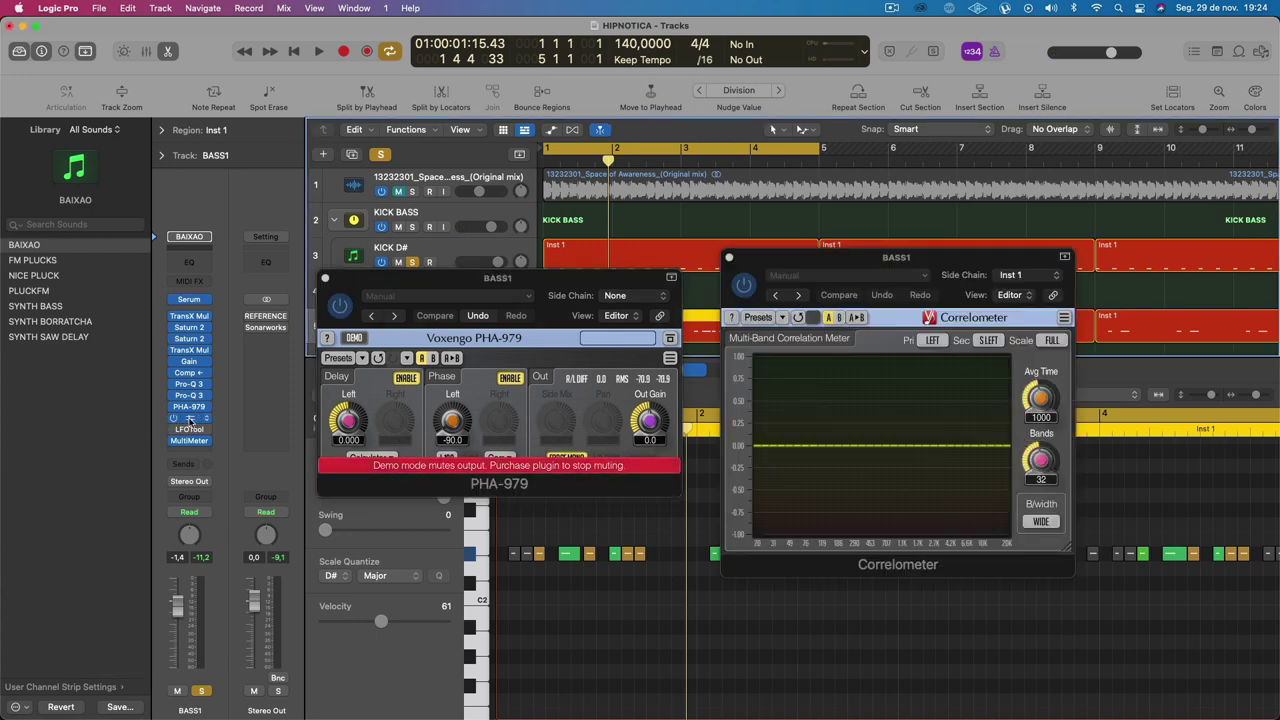
pyautogui.click(1028, 276)
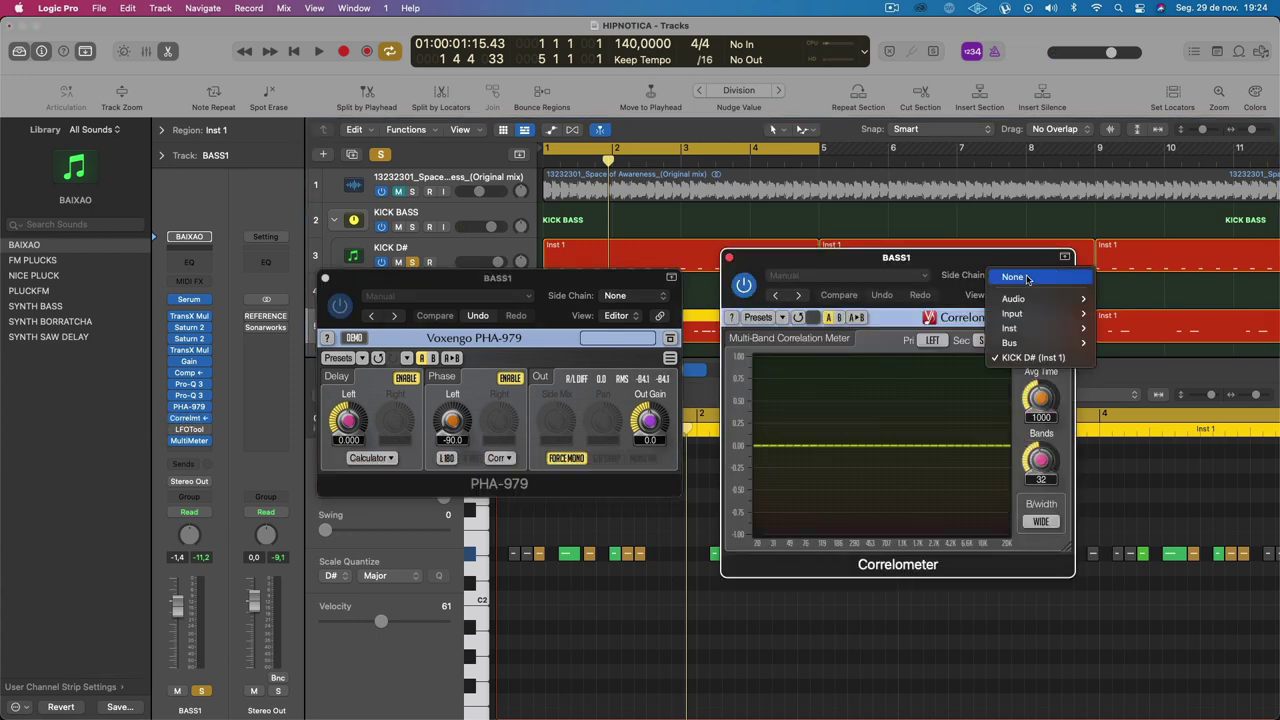
pyautogui.click(1033, 358)
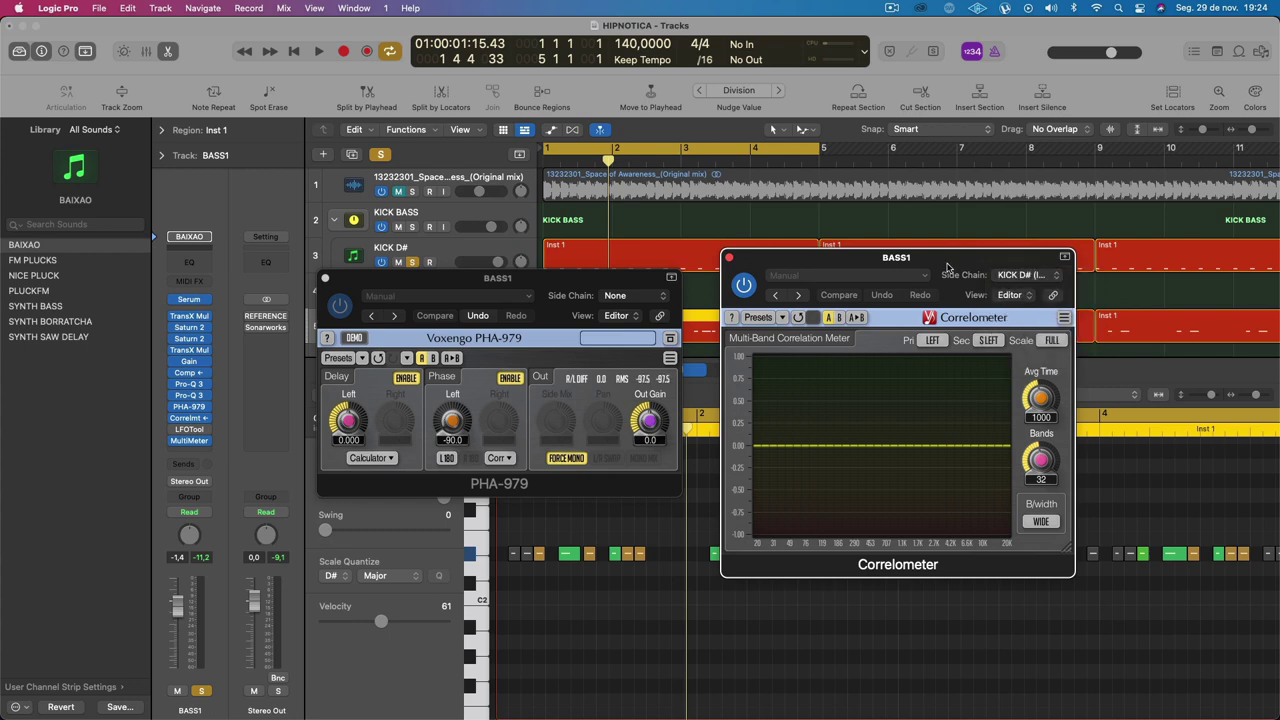
pyautogui.moveTo(905, 339); pyautogui.dragTo(843, 286)
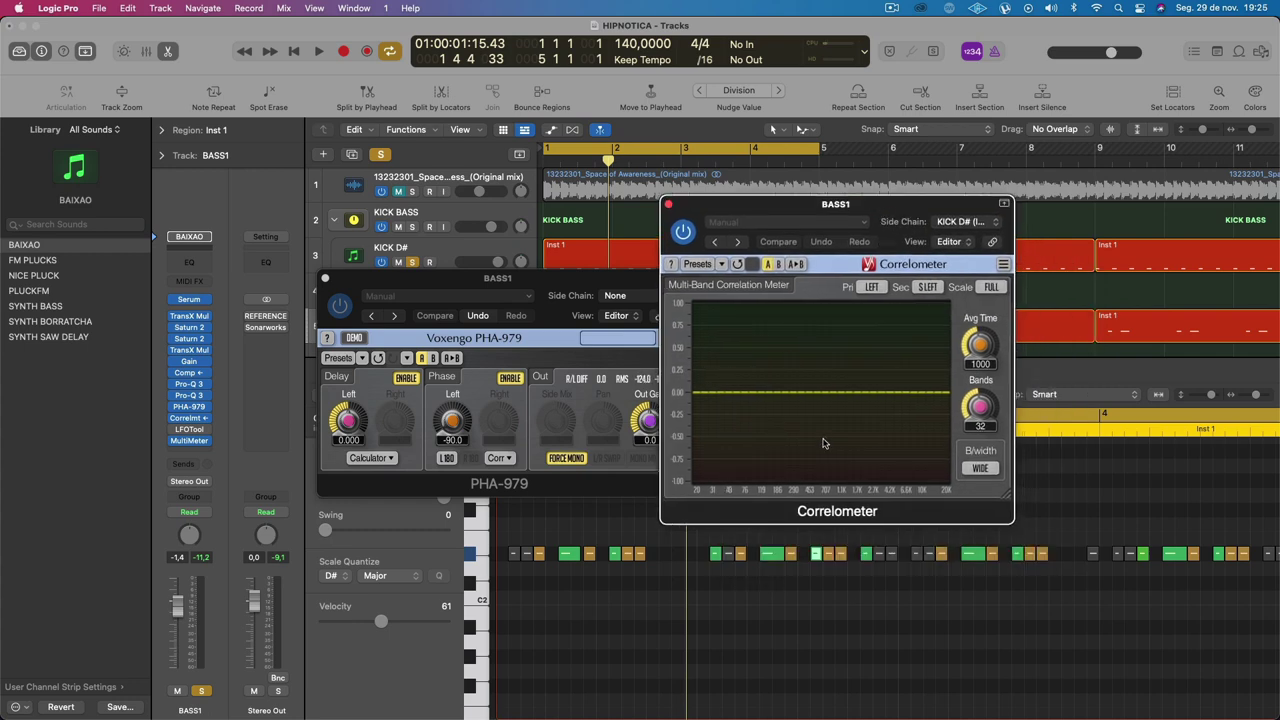
pyautogui.moveTo(548, 287); pyautogui.dragTo(502, 277)
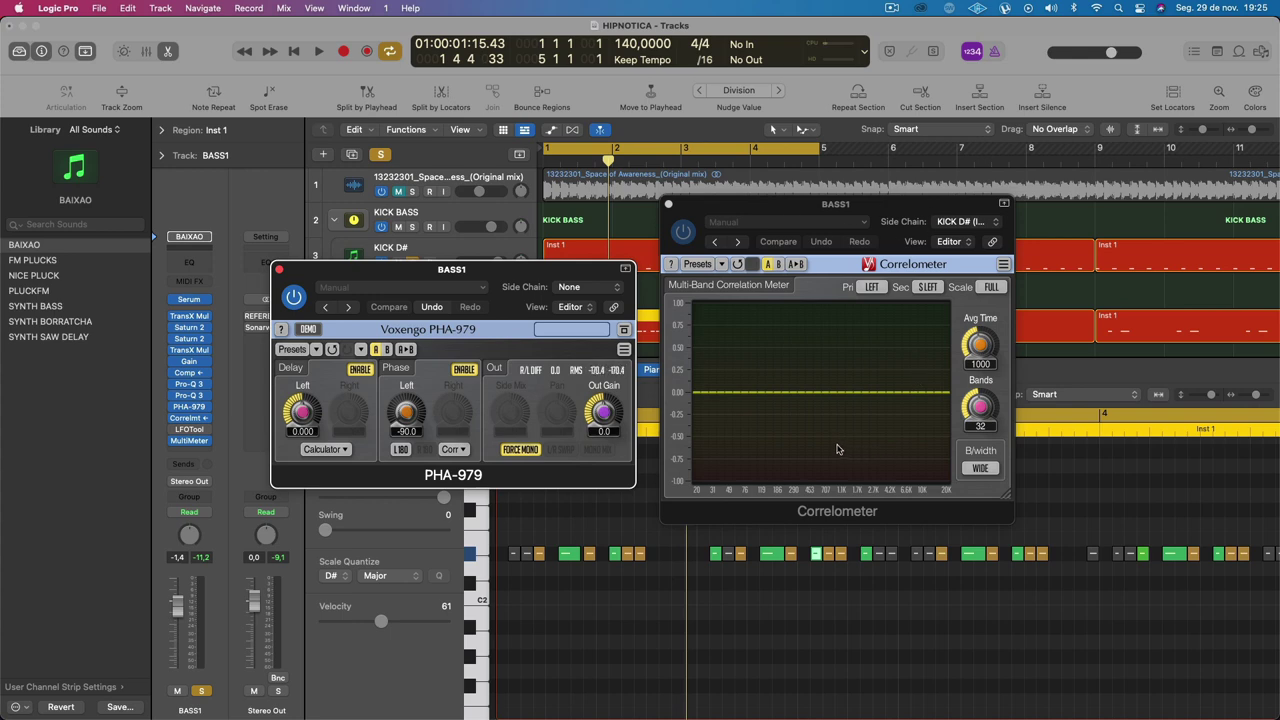
# Step: Play the loop, nudge PHA-979's left phase to -89.7, then switch its Phase section and Force Mono off and back on
pyautogui.press('space')
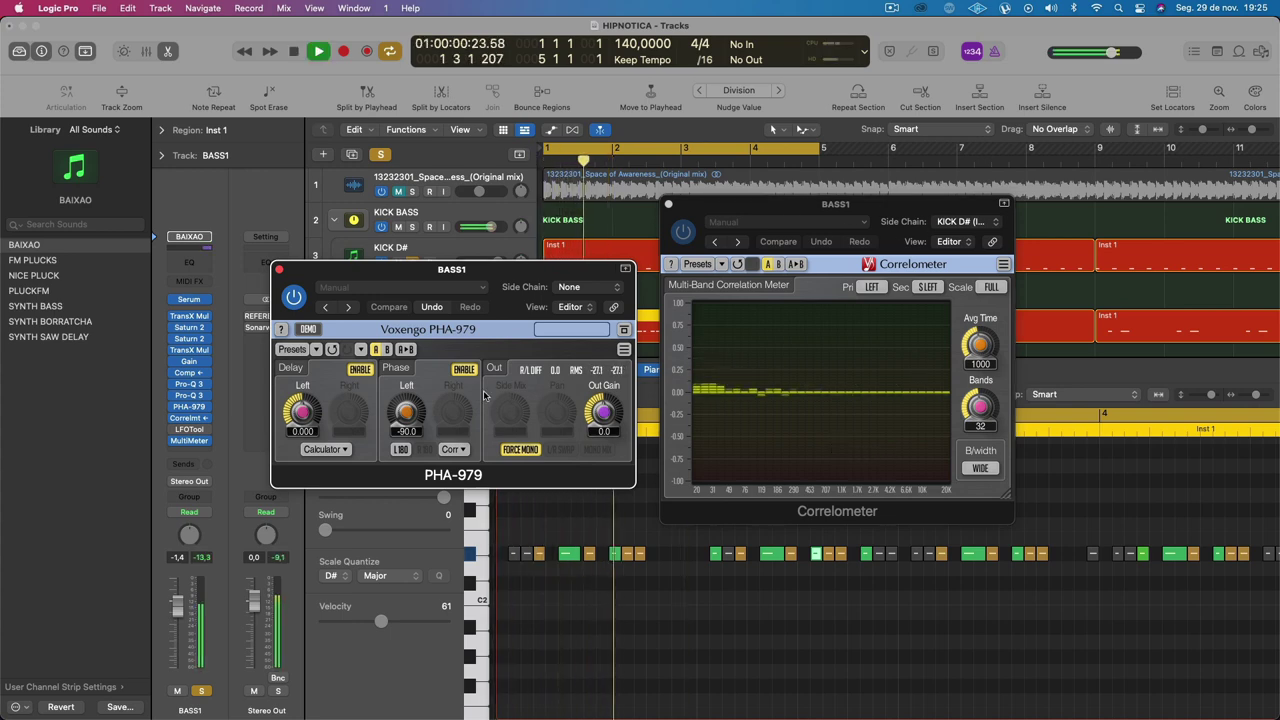
pyautogui.moveTo(414, 422); pyautogui.dragTo(414, 419)
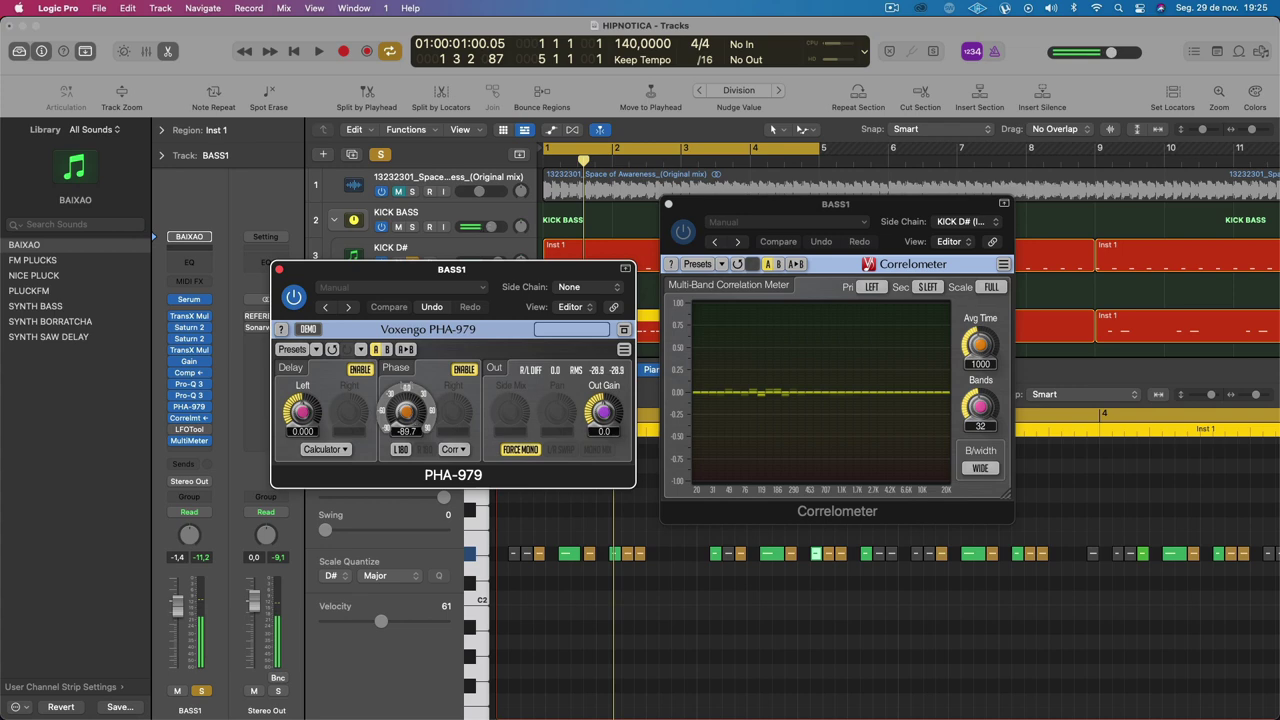
pyautogui.click(464, 370)
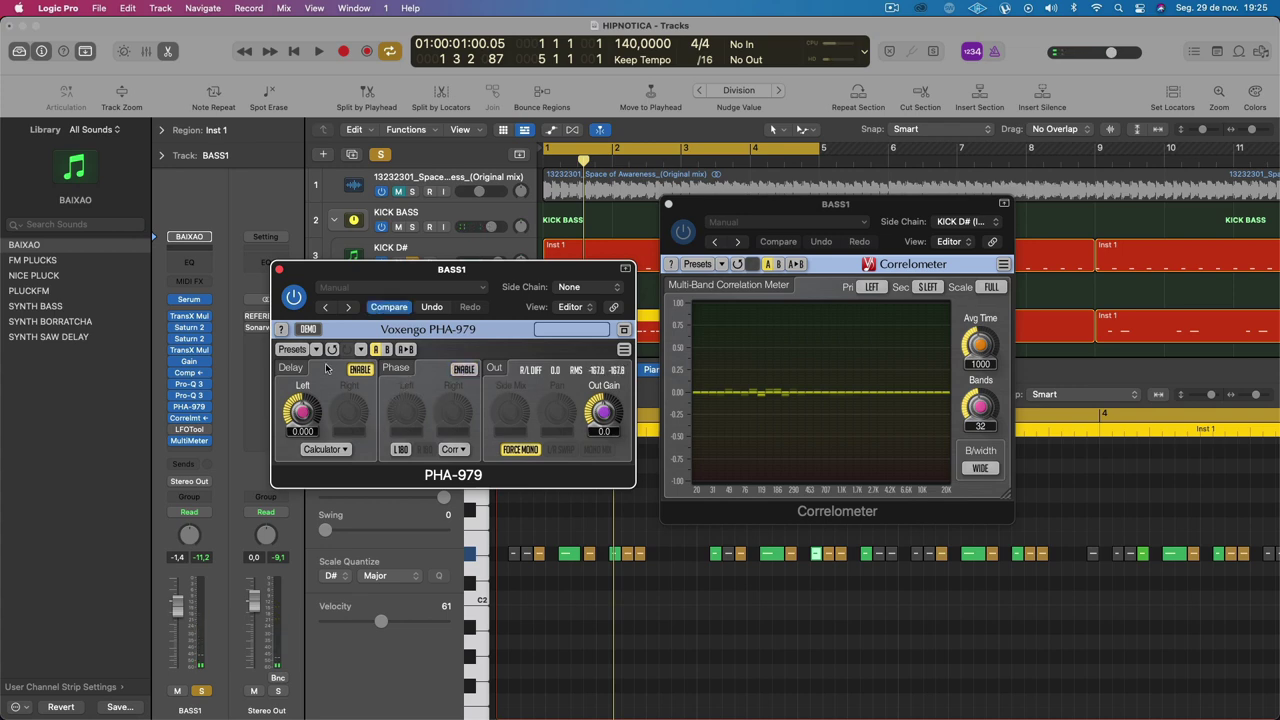
pyautogui.click(520, 450)
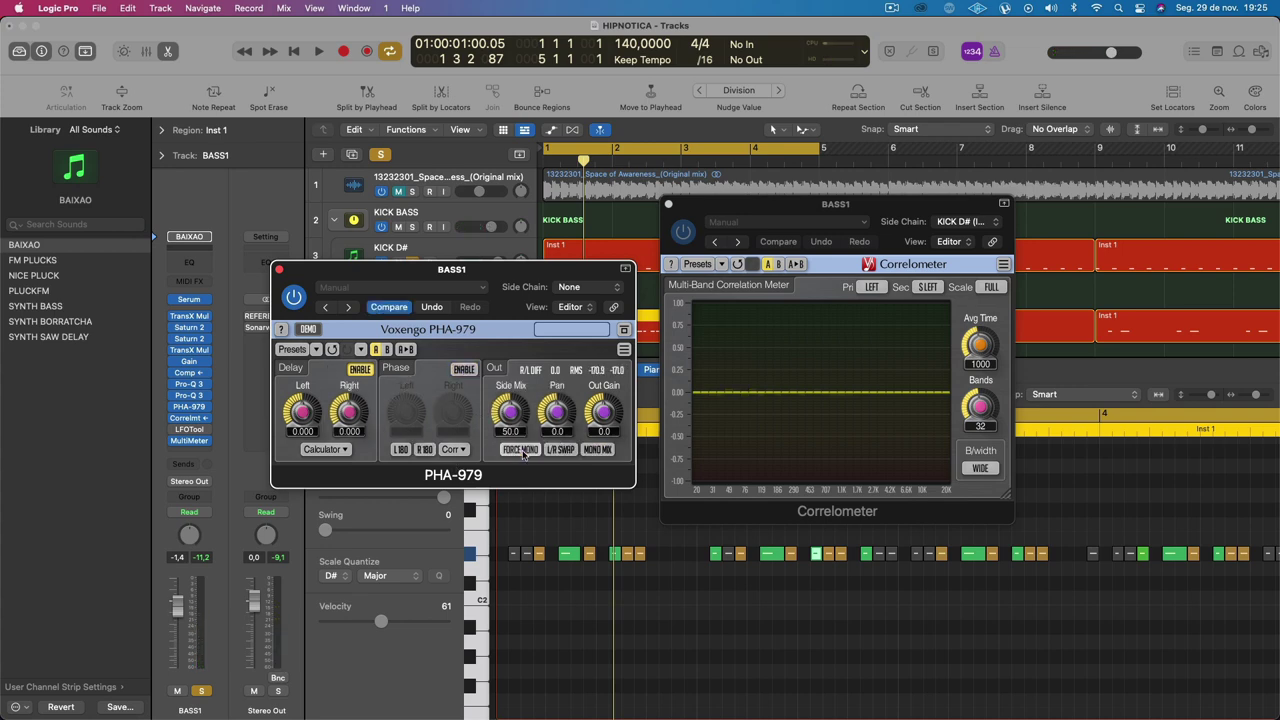
pyautogui.click(521, 451)
pyautogui.click(464, 370)
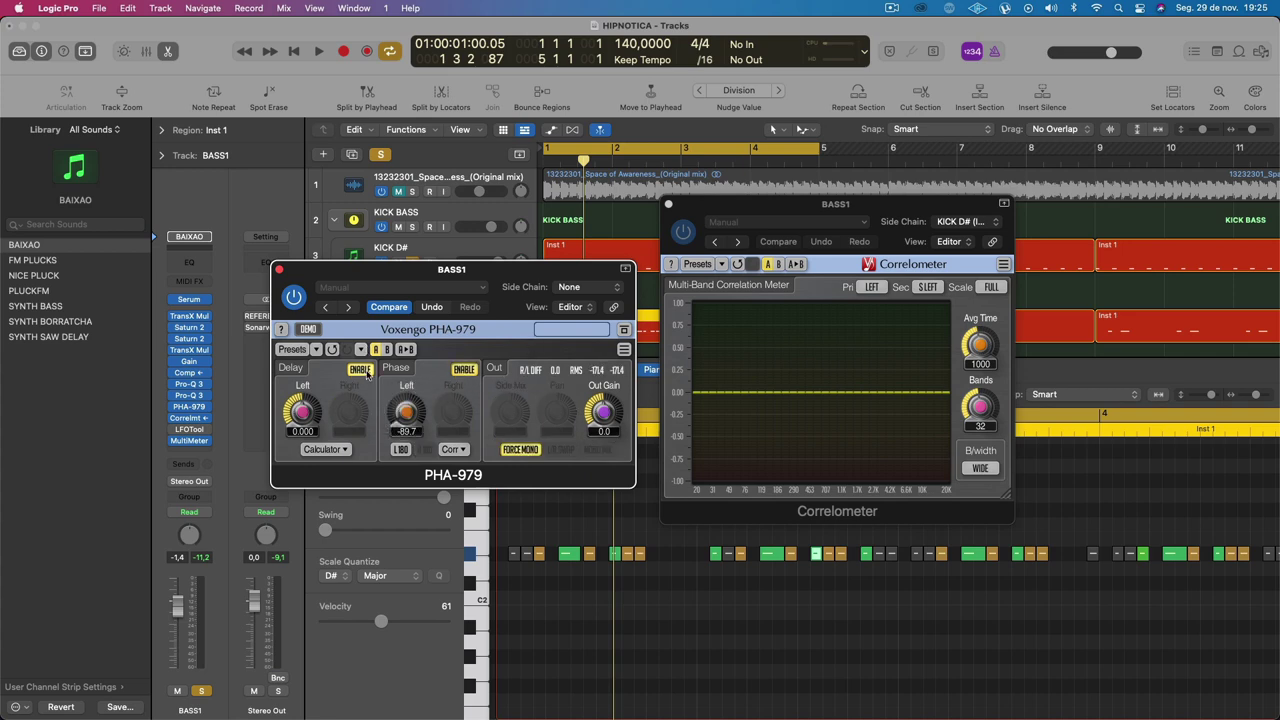
# Step: Keep S LEFT as the Correlometer's secondary channel and sweep PHA-979's left phase to 90 and back to -90 during playback
pyautogui.click(934, 288)
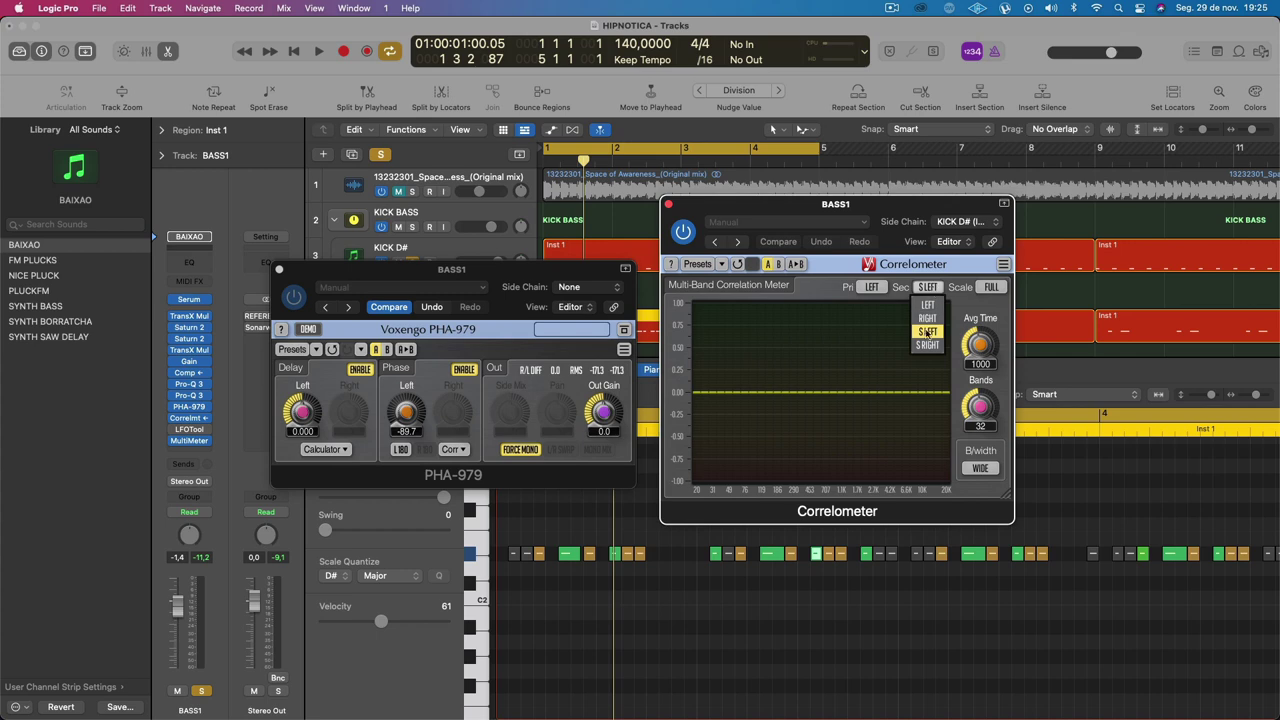
pyautogui.click(927, 331)
pyautogui.press('space')
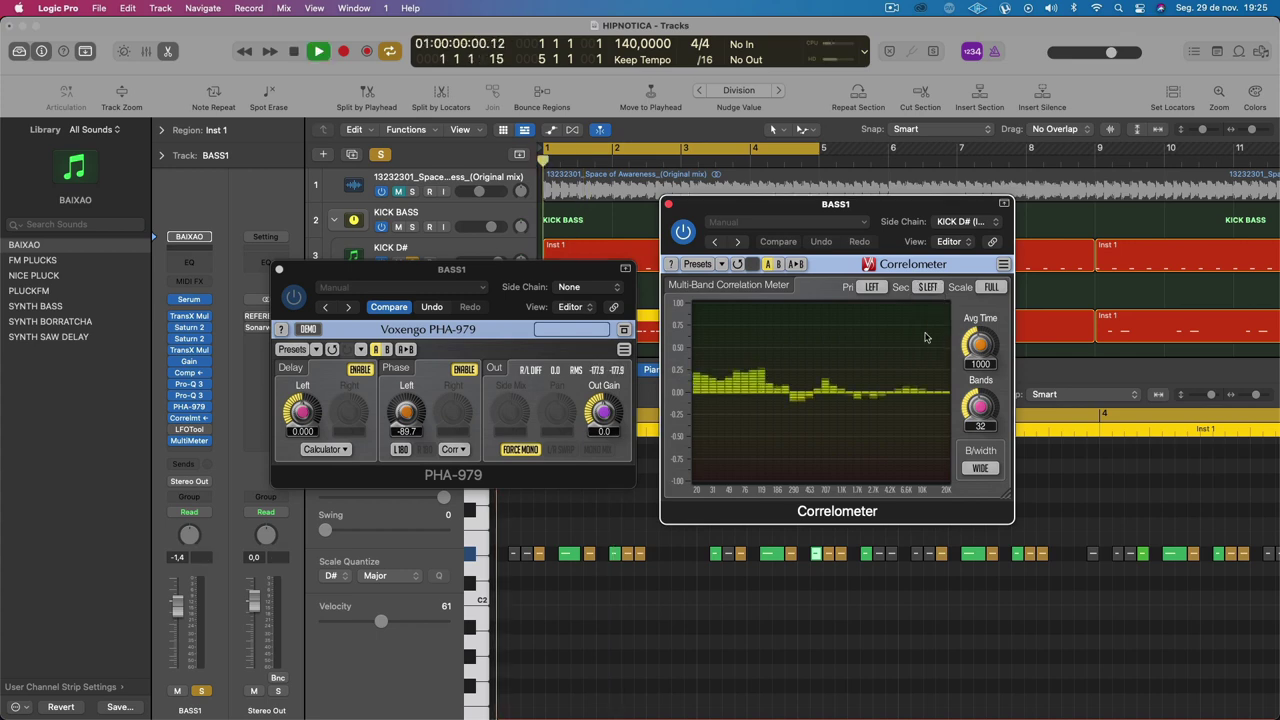
pyautogui.moveTo(405, 411); pyautogui.dragTo(405, 333)
pyautogui.press('space')
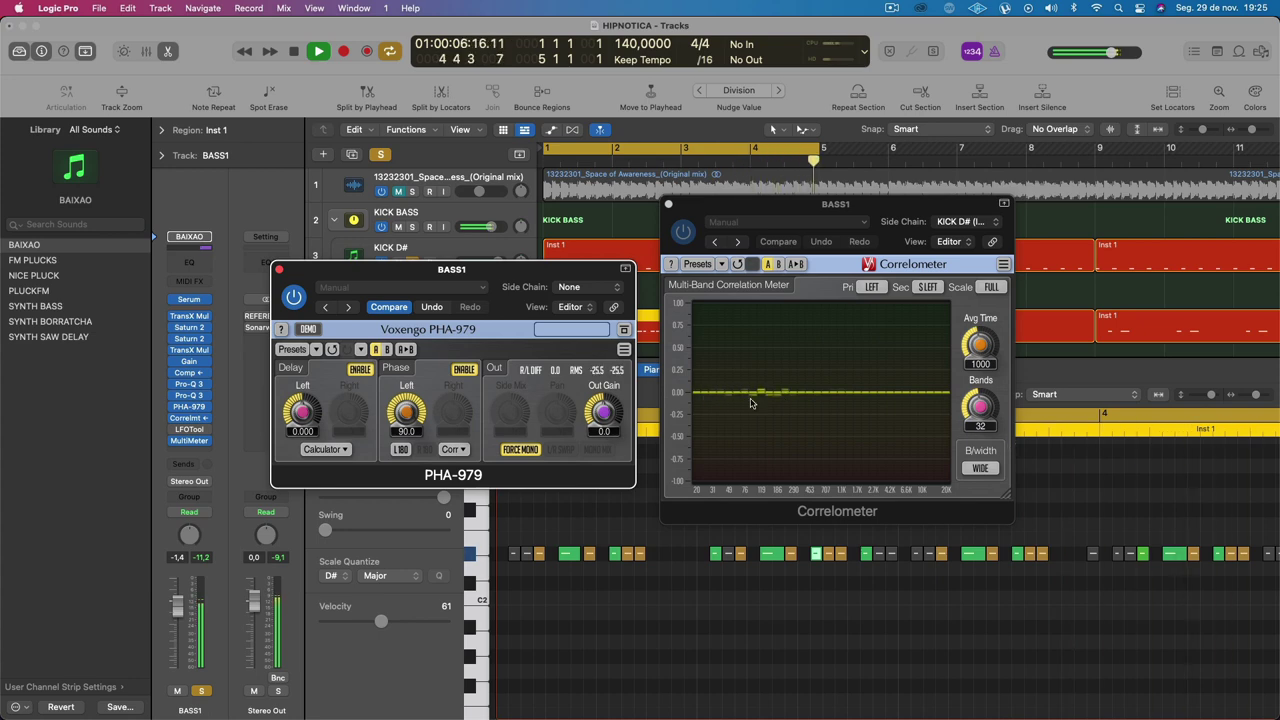
pyautogui.moveTo(406, 410); pyautogui.dragTo(406, 482)
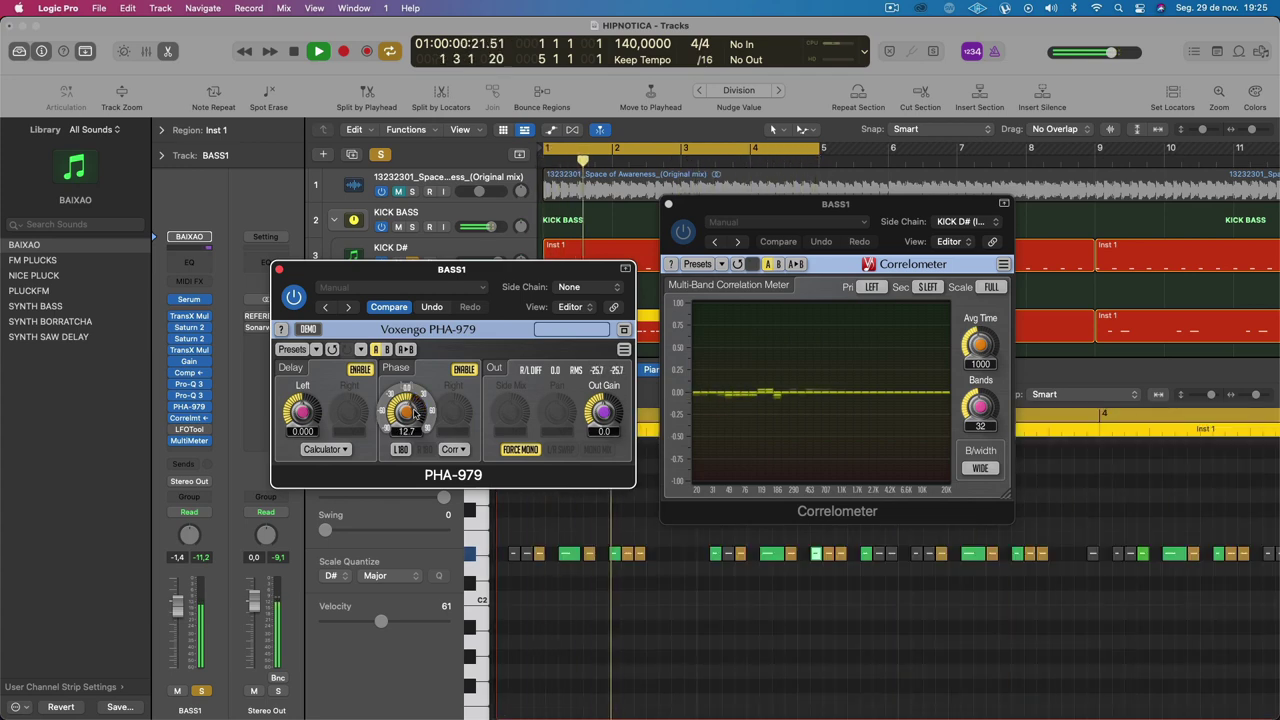
pyautogui.moveTo(406, 410); pyautogui.dragTo(406, 508)
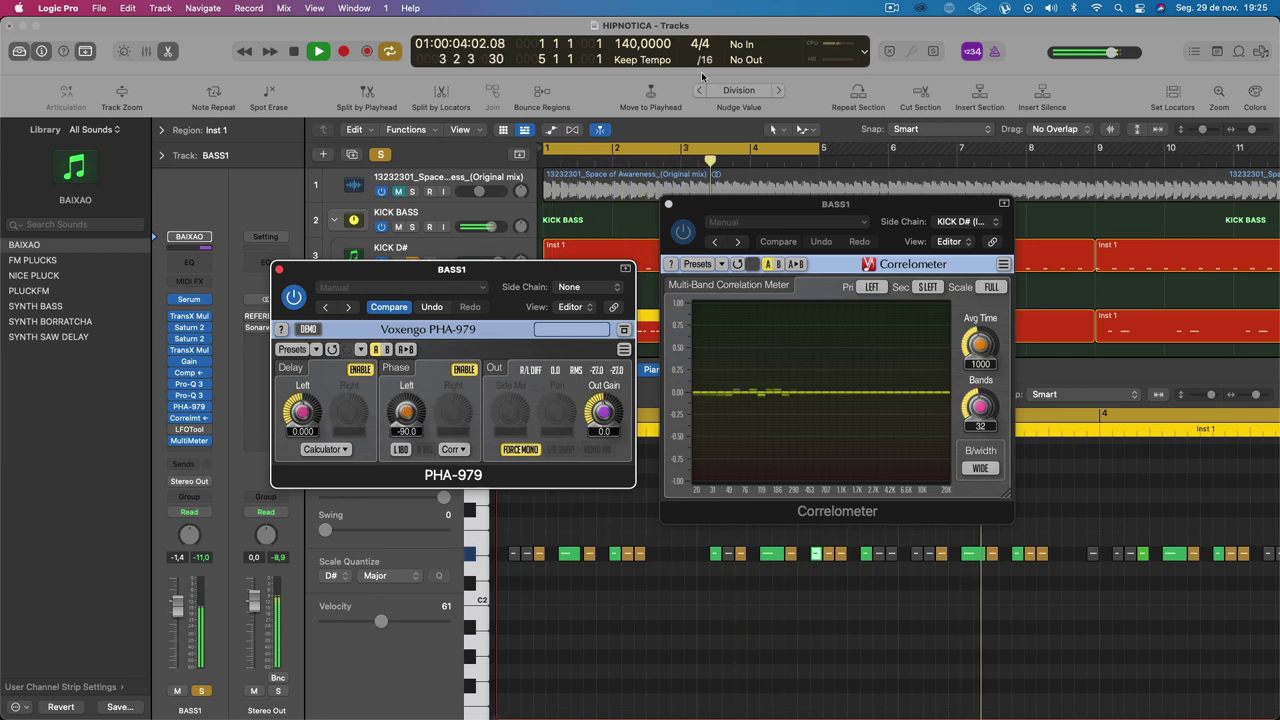
# Step: Move the Correlometer aside, loop playback from 2 3 1 1 to 2 4 1 1, and bring the meter back beside PHA-979
pyautogui.moveTo(760, 204); pyautogui.dragTo(776, 573)
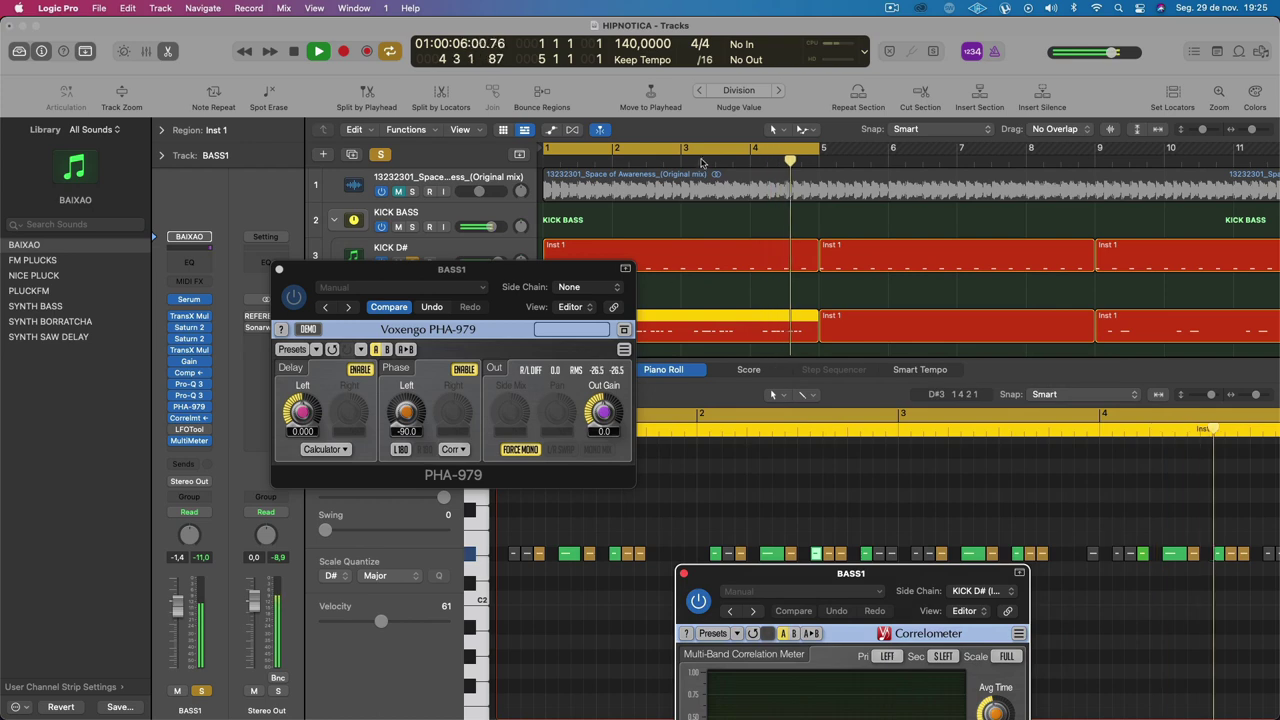
pyautogui.press('space')
pyautogui.click(648, 149)
pyautogui.moveTo(648, 149); pyautogui.dragTo(672, 148)
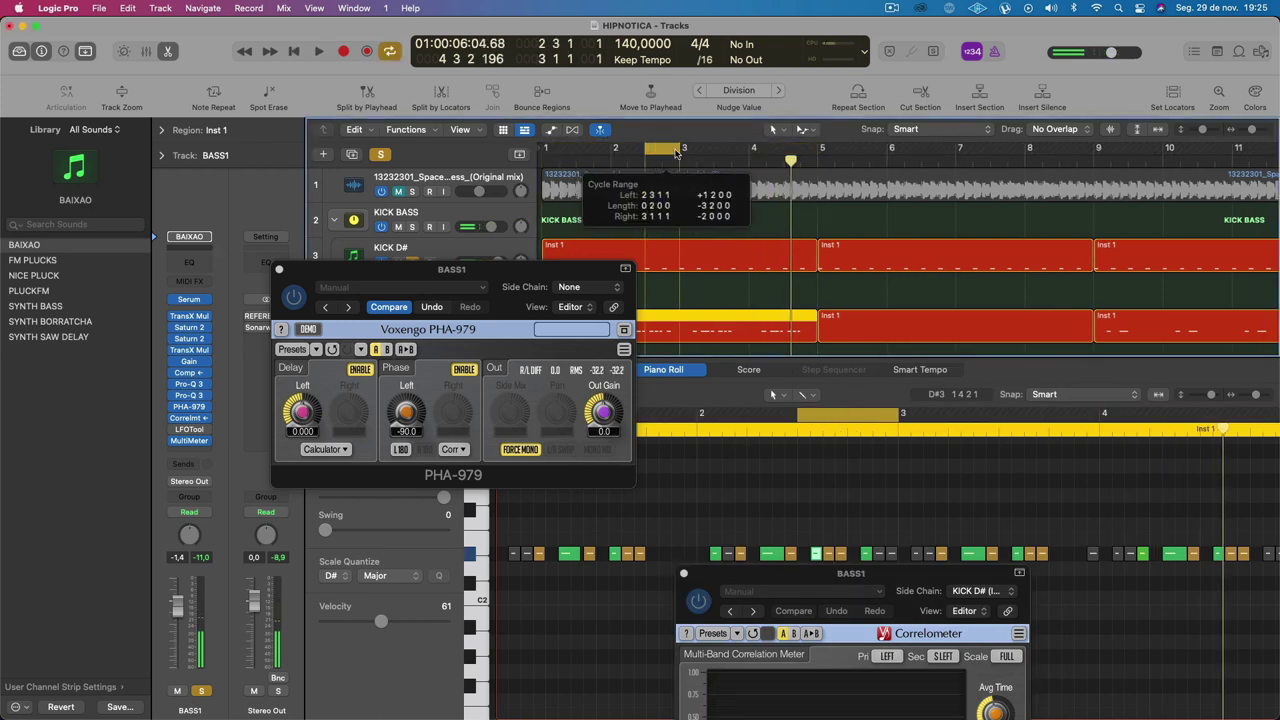
pyautogui.press('space')
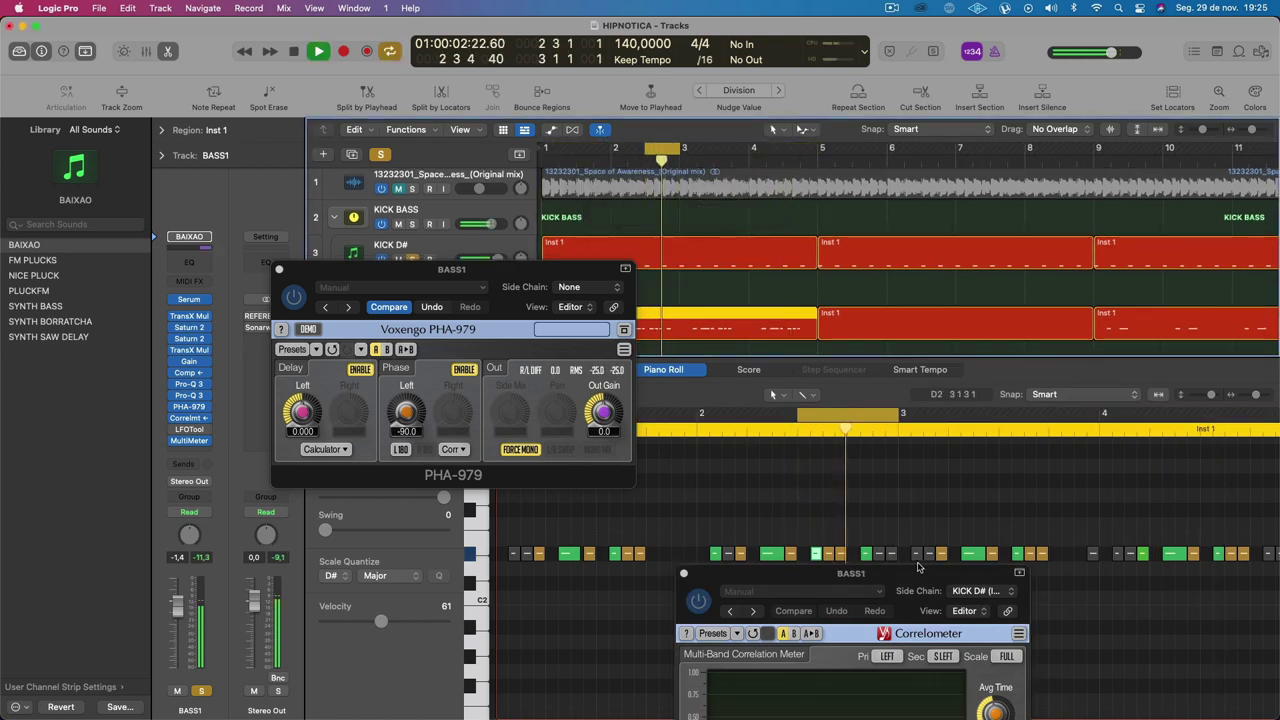
pyautogui.moveTo(672, 148); pyautogui.dragTo(662, 155)
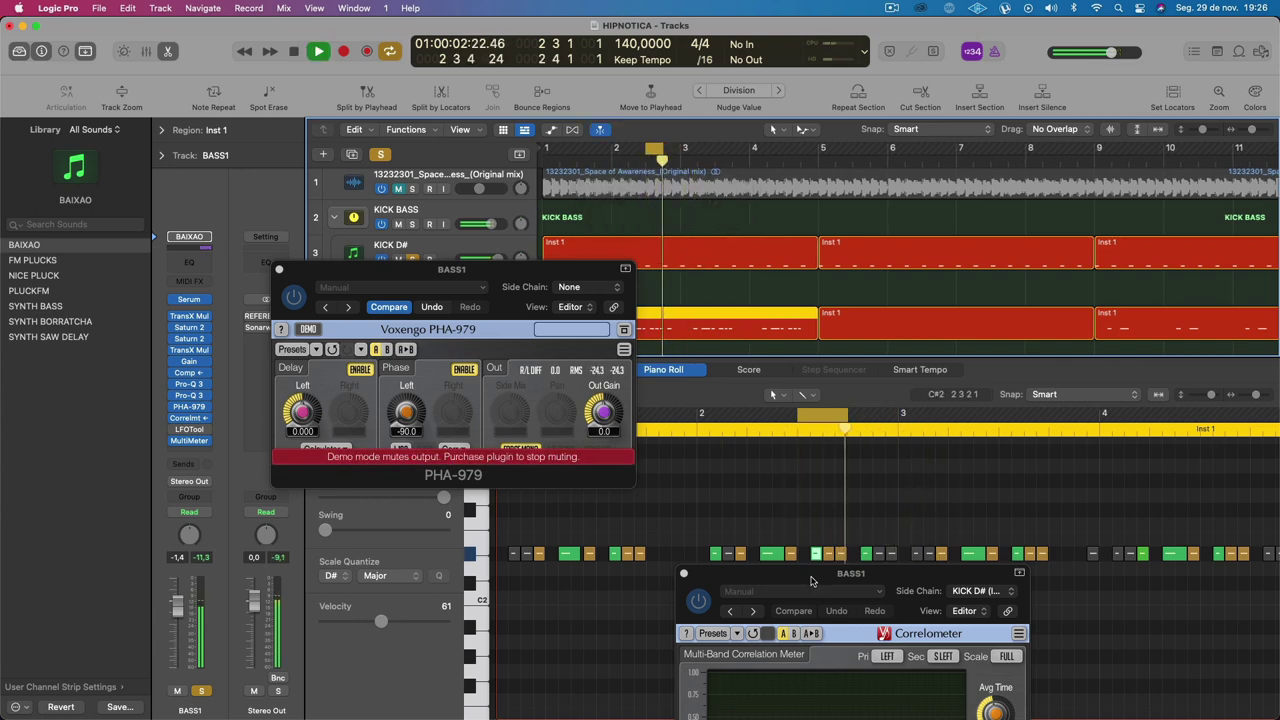
pyautogui.moveTo(810, 583); pyautogui.dragTo(737, 161)
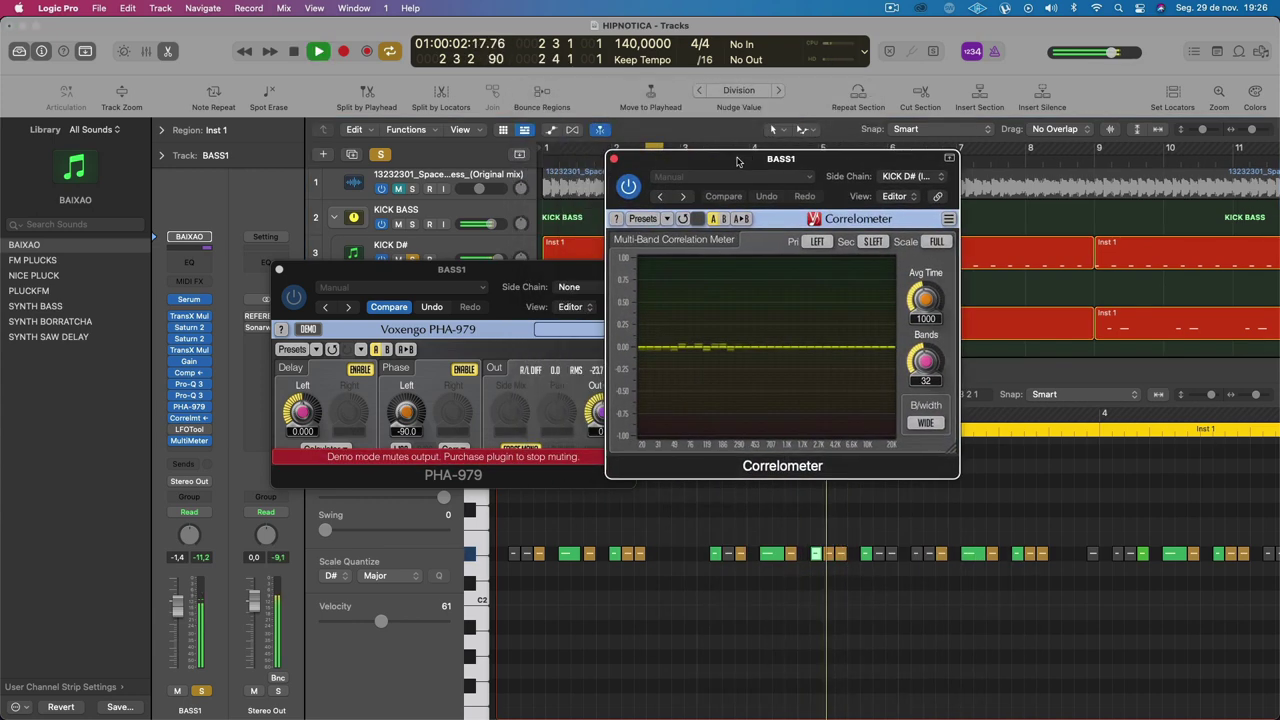
# Step: Over the short loop, raise PHA-979's left phase to 90, move its window clear of the track headers, and return the phase to -90
pyautogui.click(410, 415)
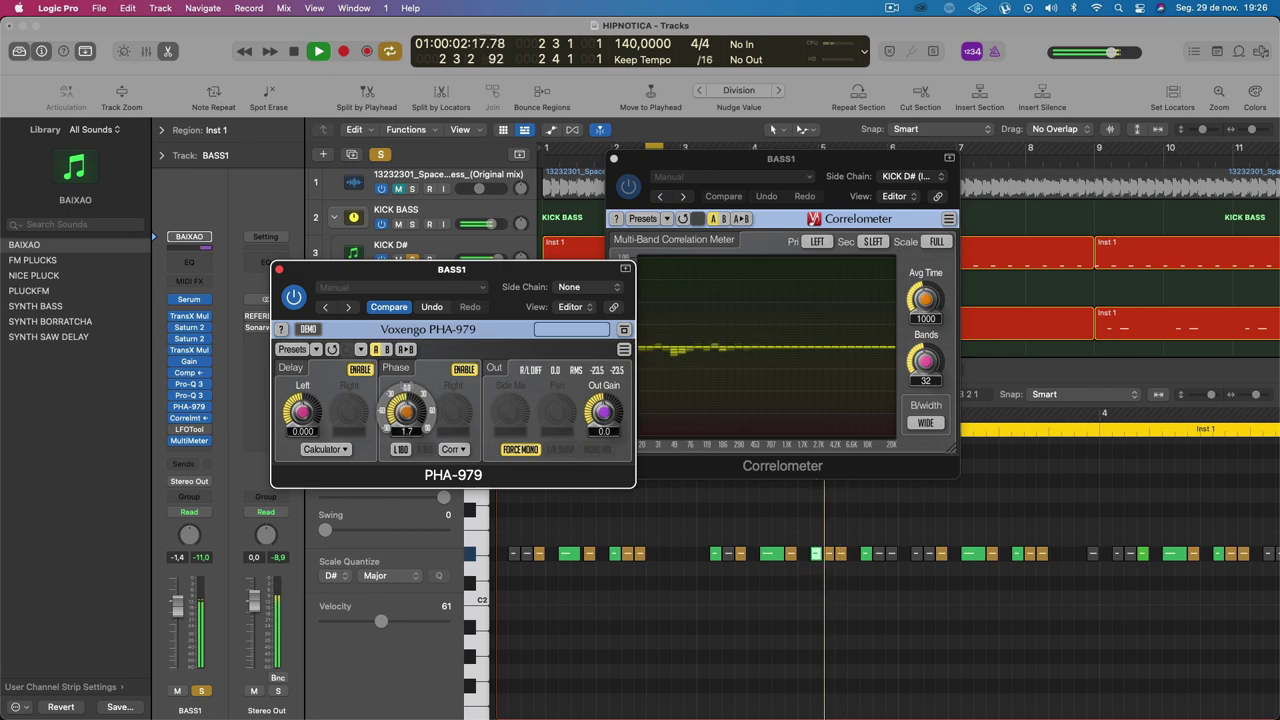
pyautogui.moveTo(408, 413); pyautogui.dragTo(408, 345)
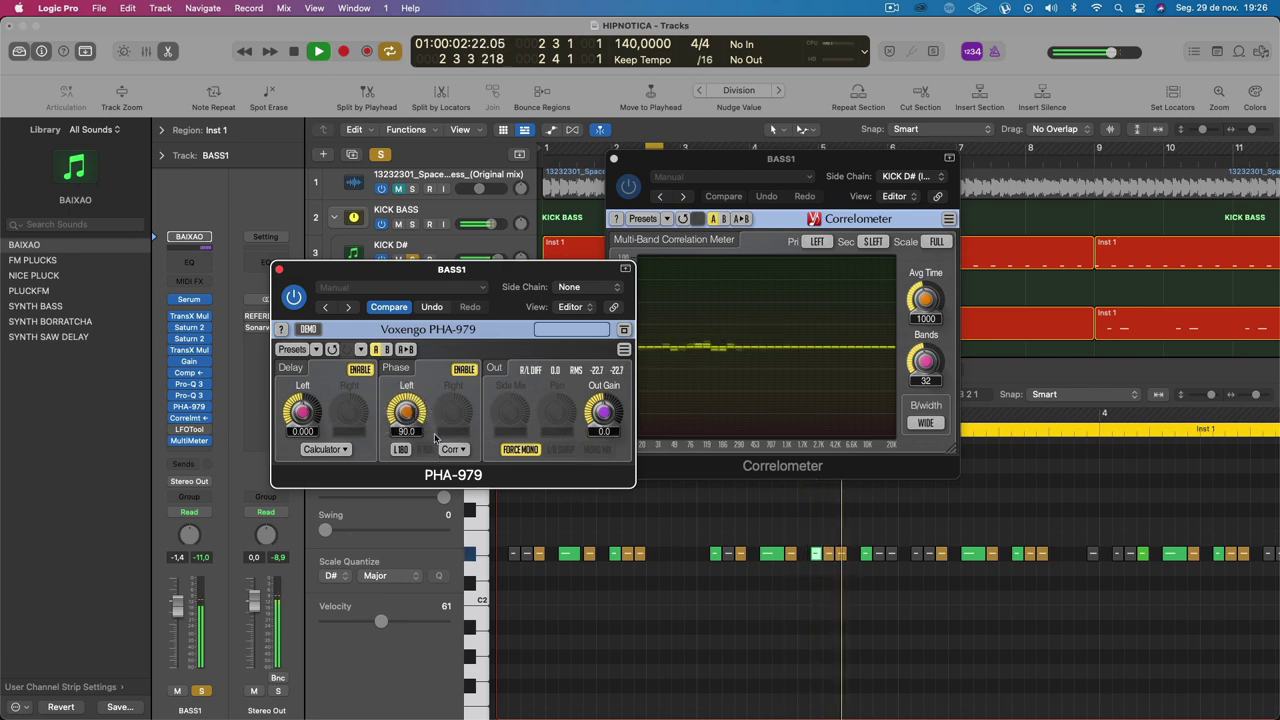
pyautogui.moveTo(503, 272); pyautogui.dragTo(396, 407)
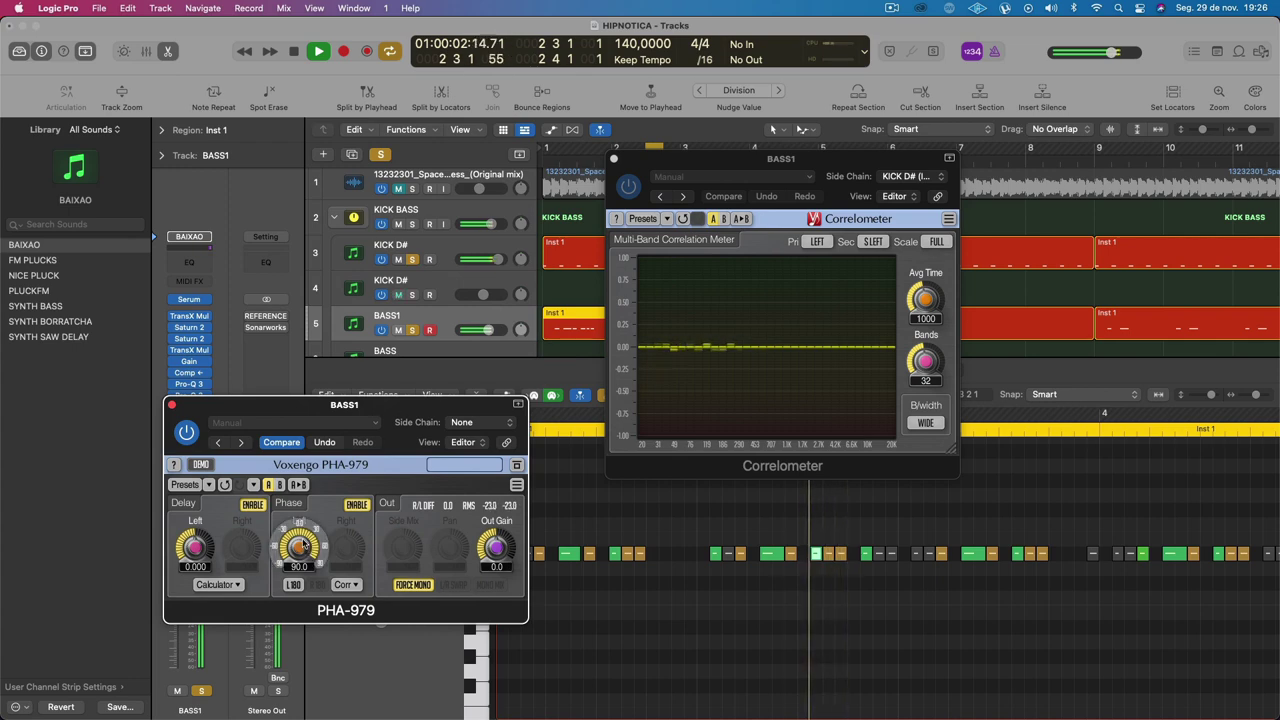
pyautogui.moveTo(307, 544); pyautogui.dragTo(307, 660)
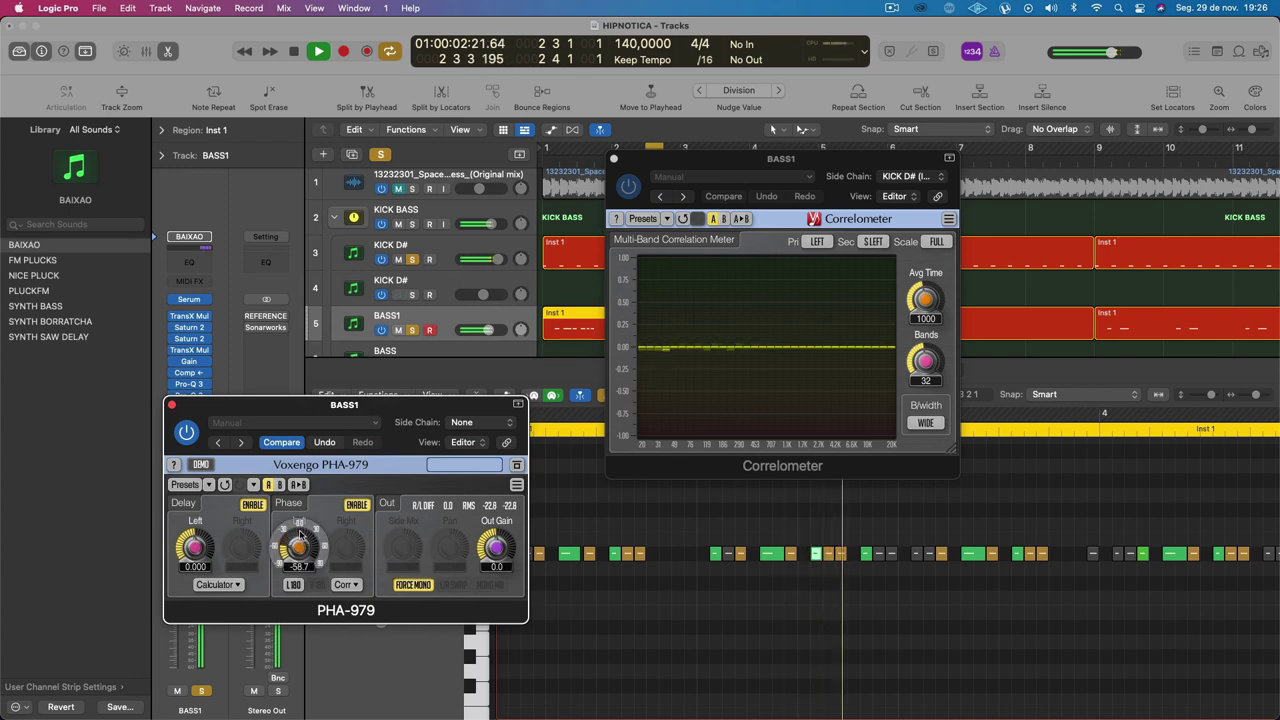
pyautogui.moveTo(299, 535); pyautogui.dragTo(299, 562)
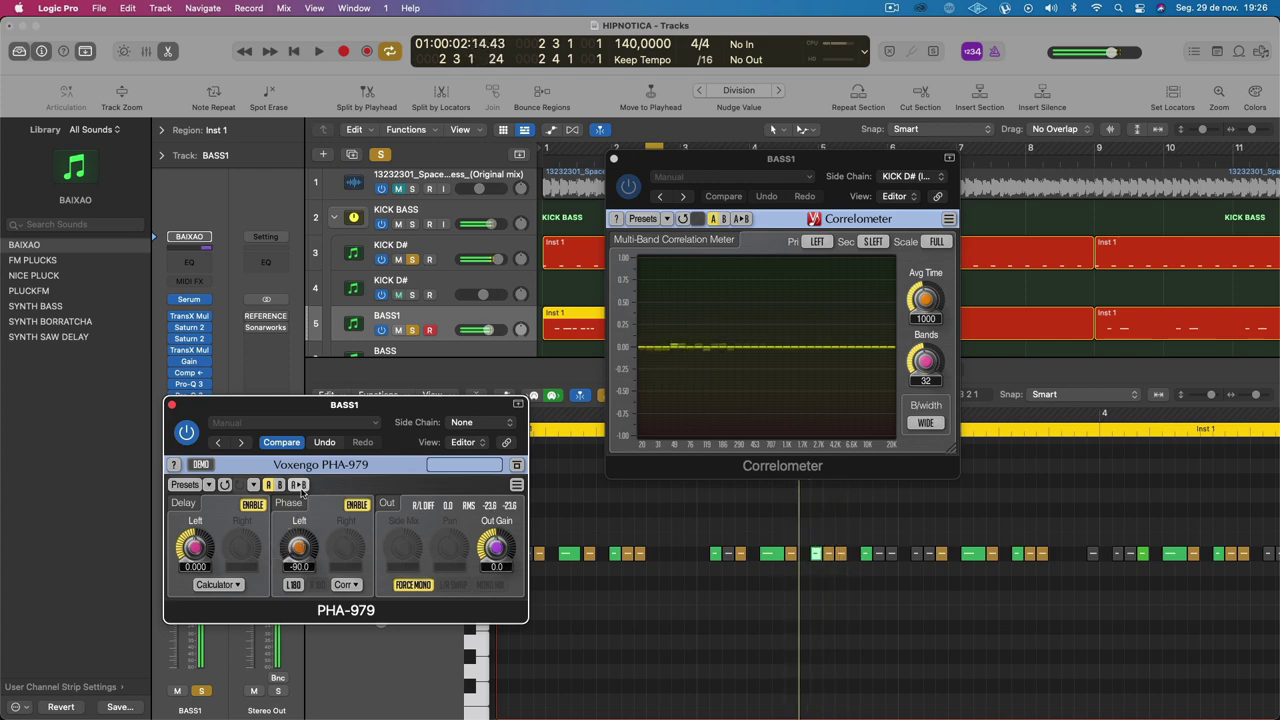
# Step: Move PHA-979 back level with the Correlometer and compare the correlation at left phase settings of about 89.8 and -90
pyautogui.moveTo(416, 417); pyautogui.dragTo(444, 280)
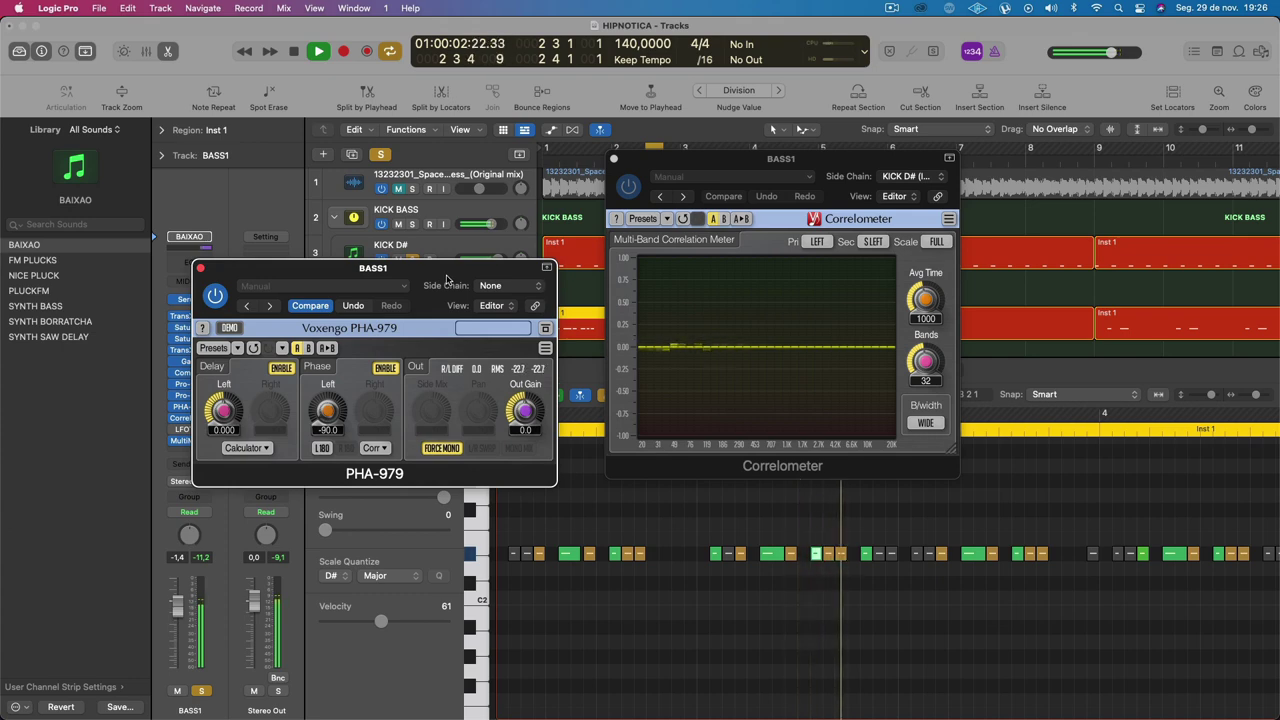
pyautogui.moveTo(330, 412); pyautogui.dragTo(330, 340)
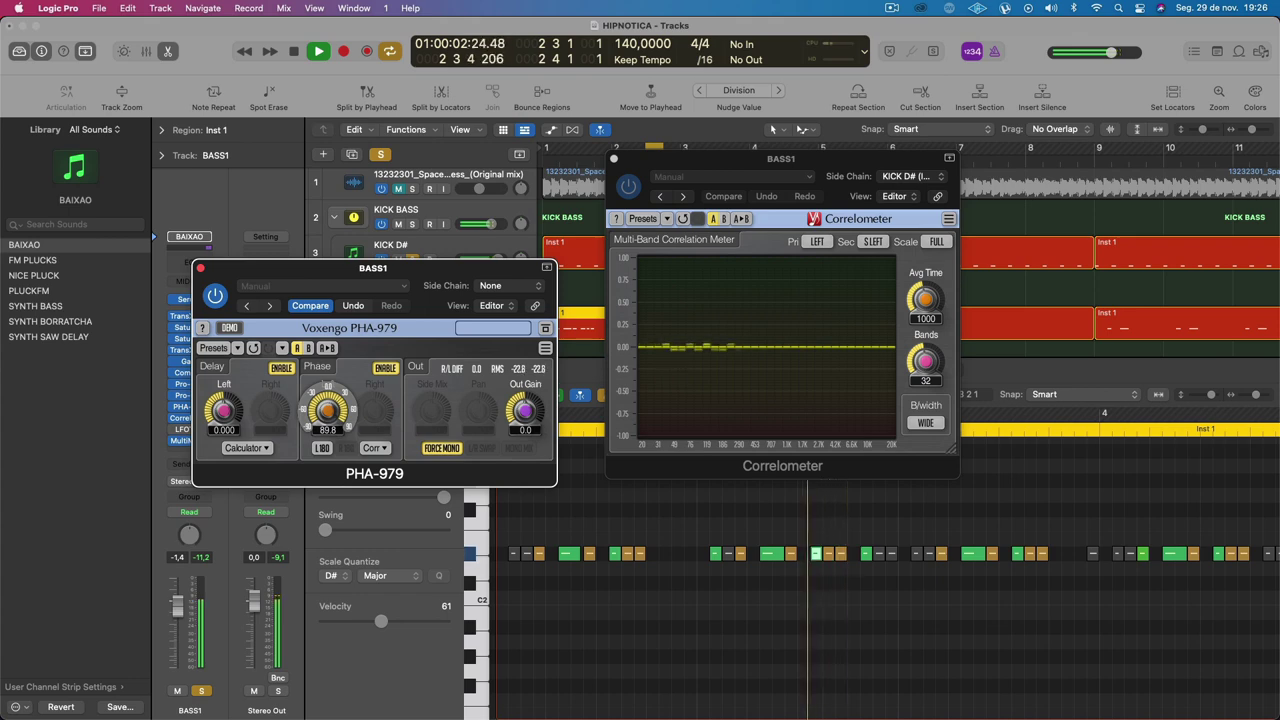
pyautogui.moveTo(328, 411); pyautogui.dragTo(328, 480)
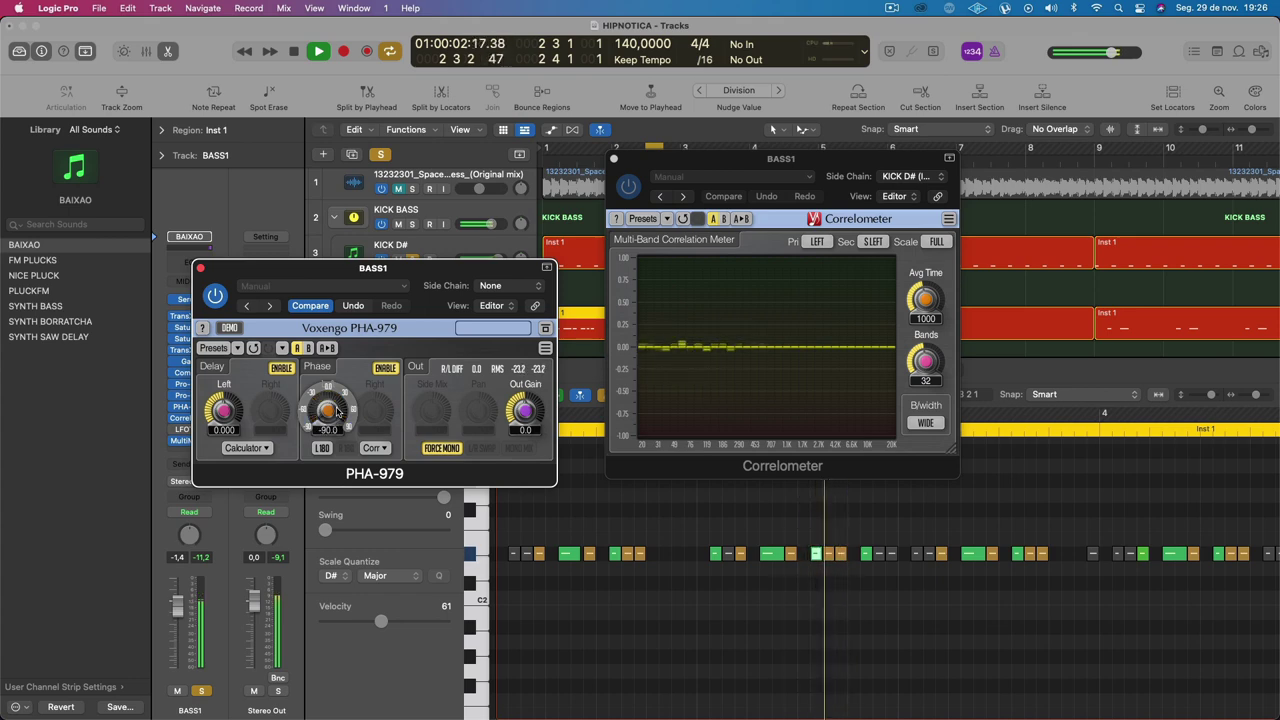
# Step: Try a left delay of 3.474 in PHA-979 with the phase swept between -19.6 and -90, and restore the delay to 0
pyautogui.moveTo(223, 410); pyautogui.dragTo(223, 376)
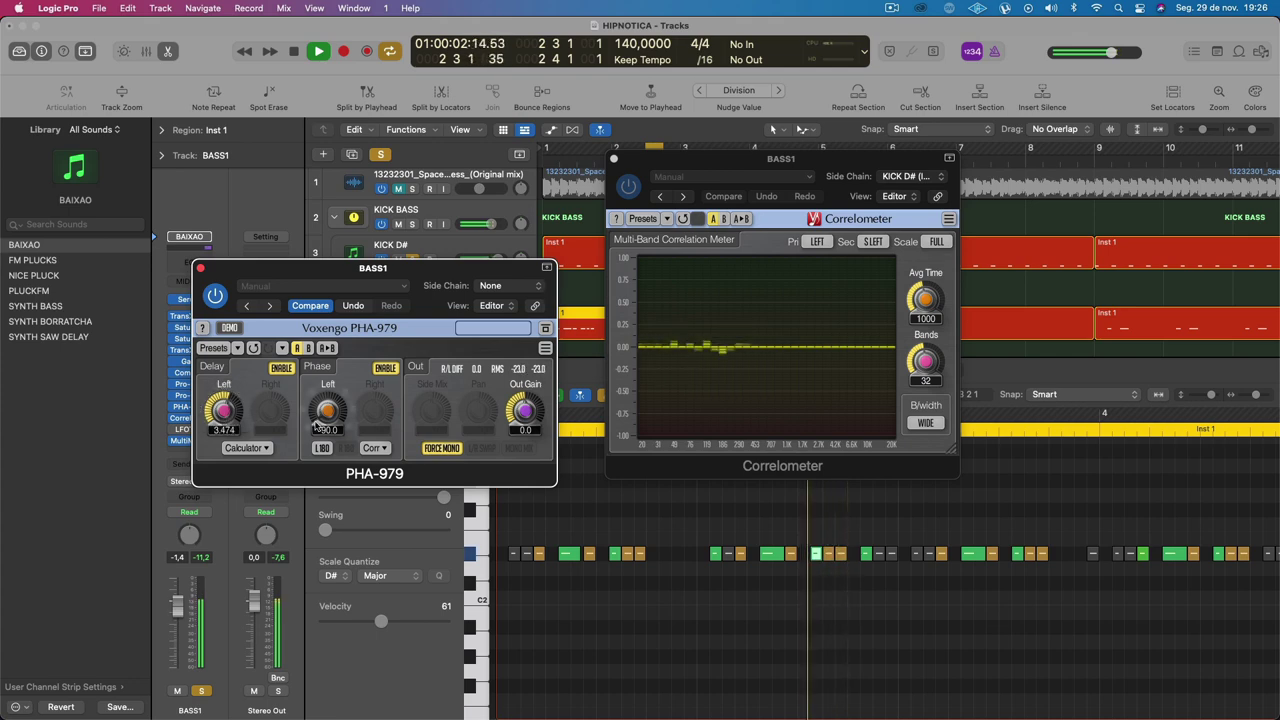
pyautogui.moveTo(327, 410); pyautogui.dragTo(327, 402)
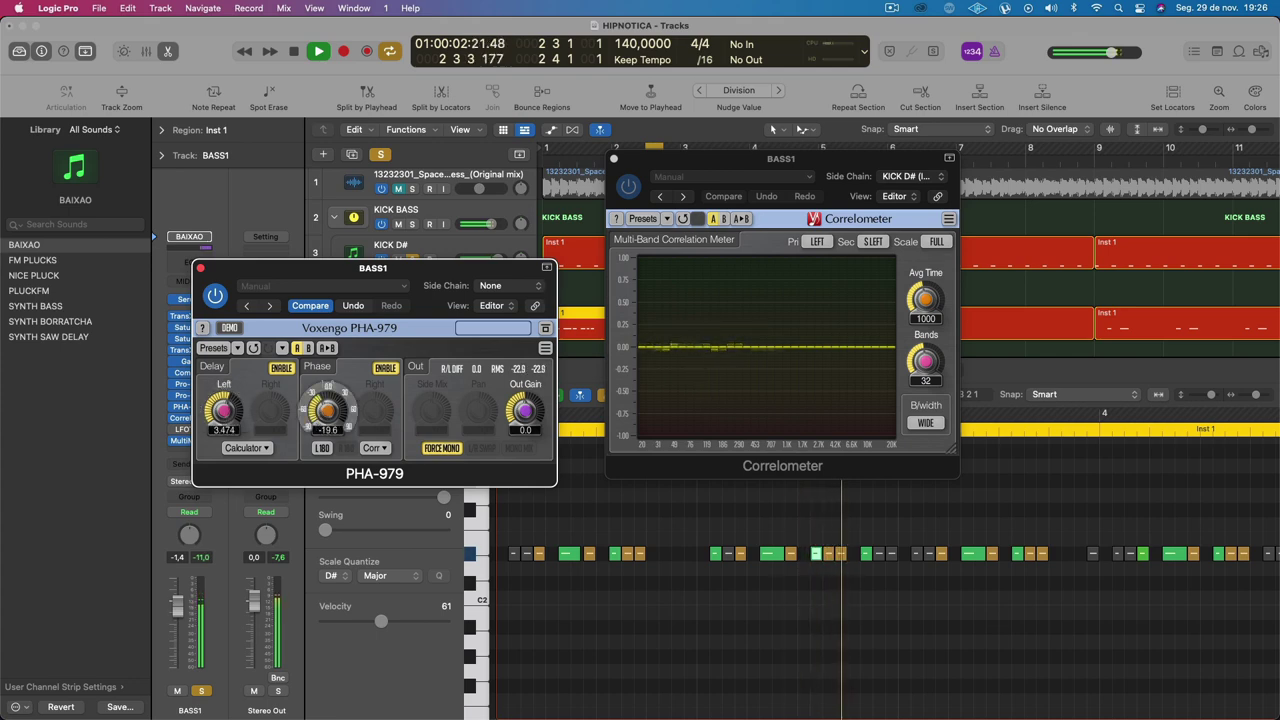
pyautogui.moveTo(327, 410); pyautogui.dragTo(327, 470)
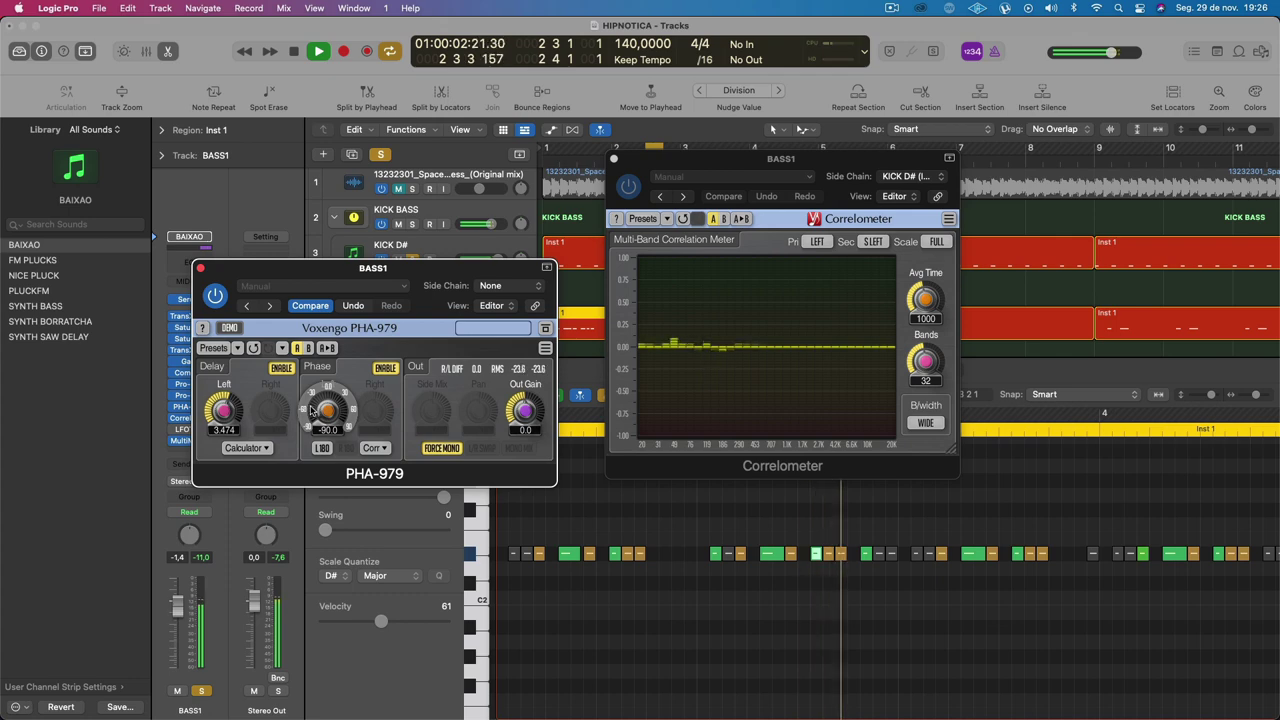
pyautogui.moveTo(223, 410); pyautogui.dragTo(223, 385)
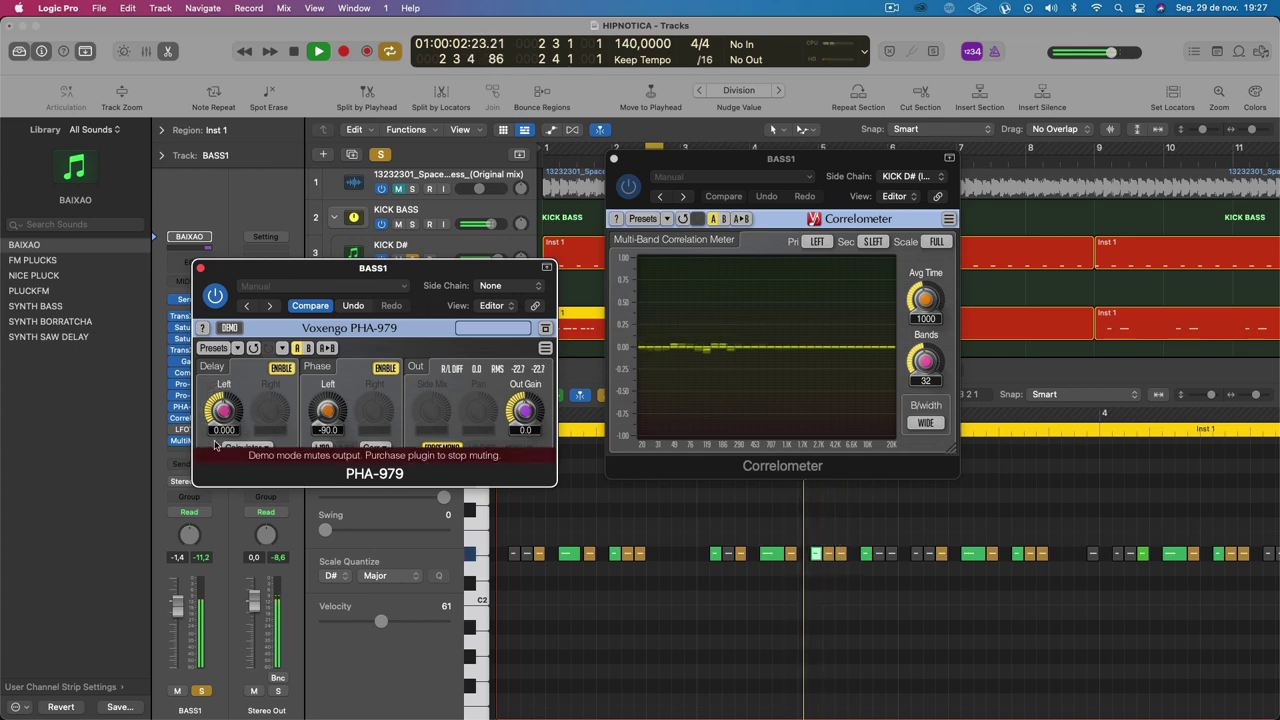
# Step: Compare PHA-979's left delay of 4.831 with the plug-in bypassed, set the delay to 5.254, and close its window
pyautogui.moveTo(226, 412); pyautogui.dragTo(226, 396)
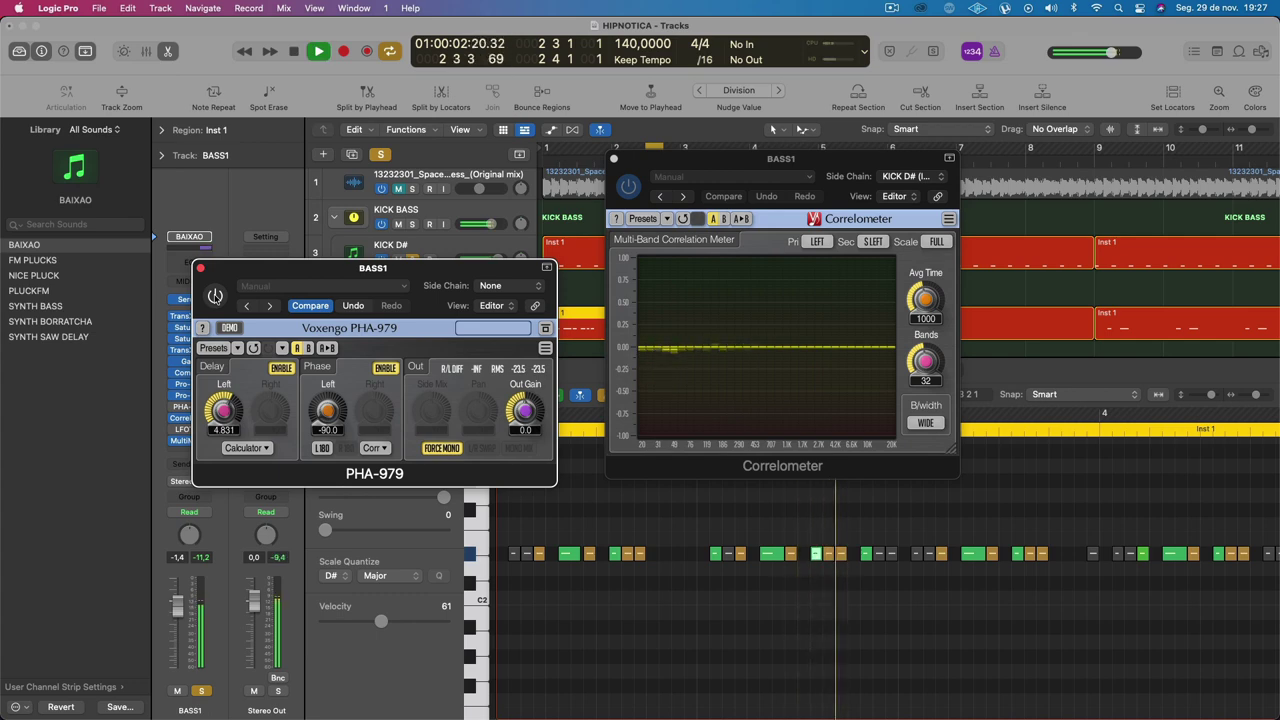
pyautogui.click(214, 296)
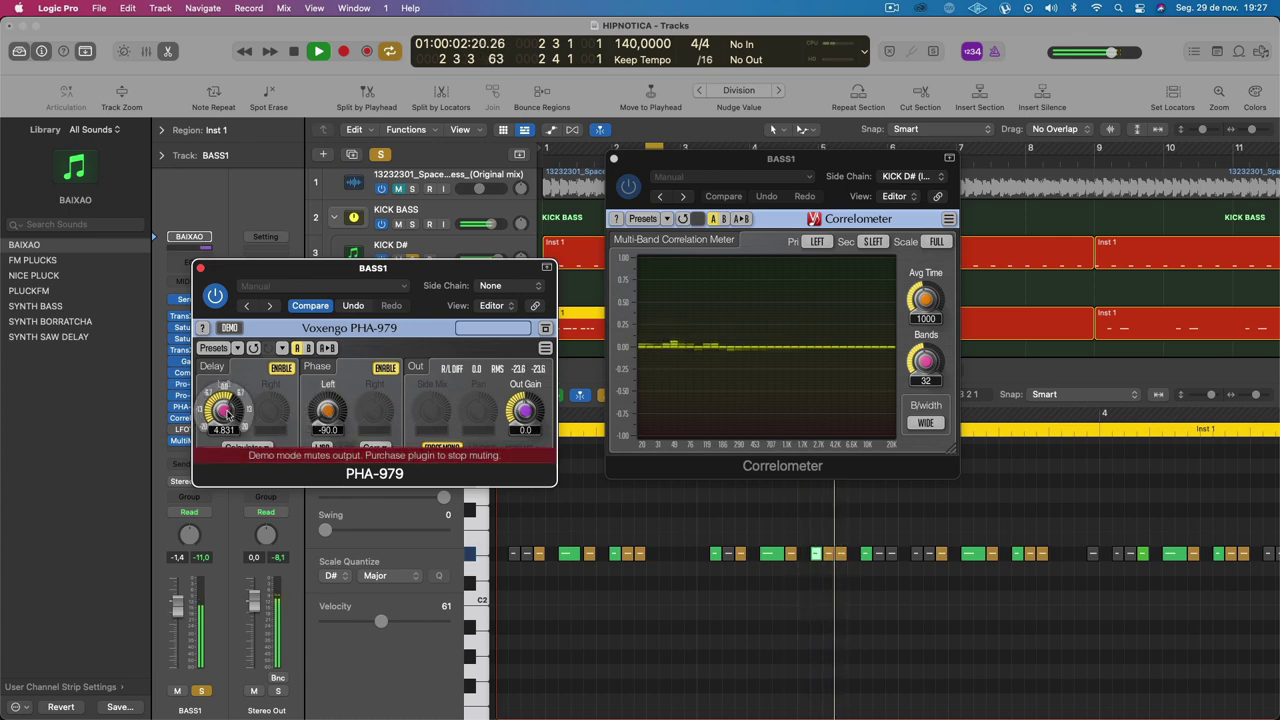
pyautogui.doubleClick(225, 410)
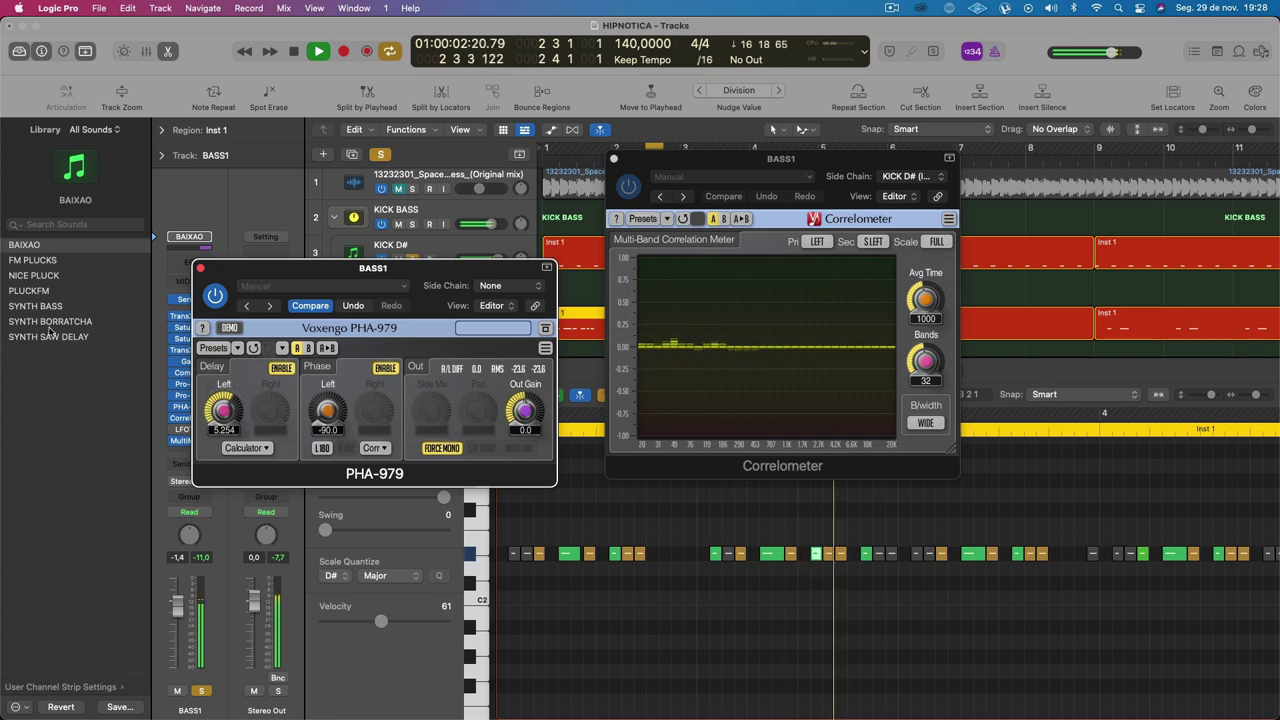
pyautogui.click(198, 267)
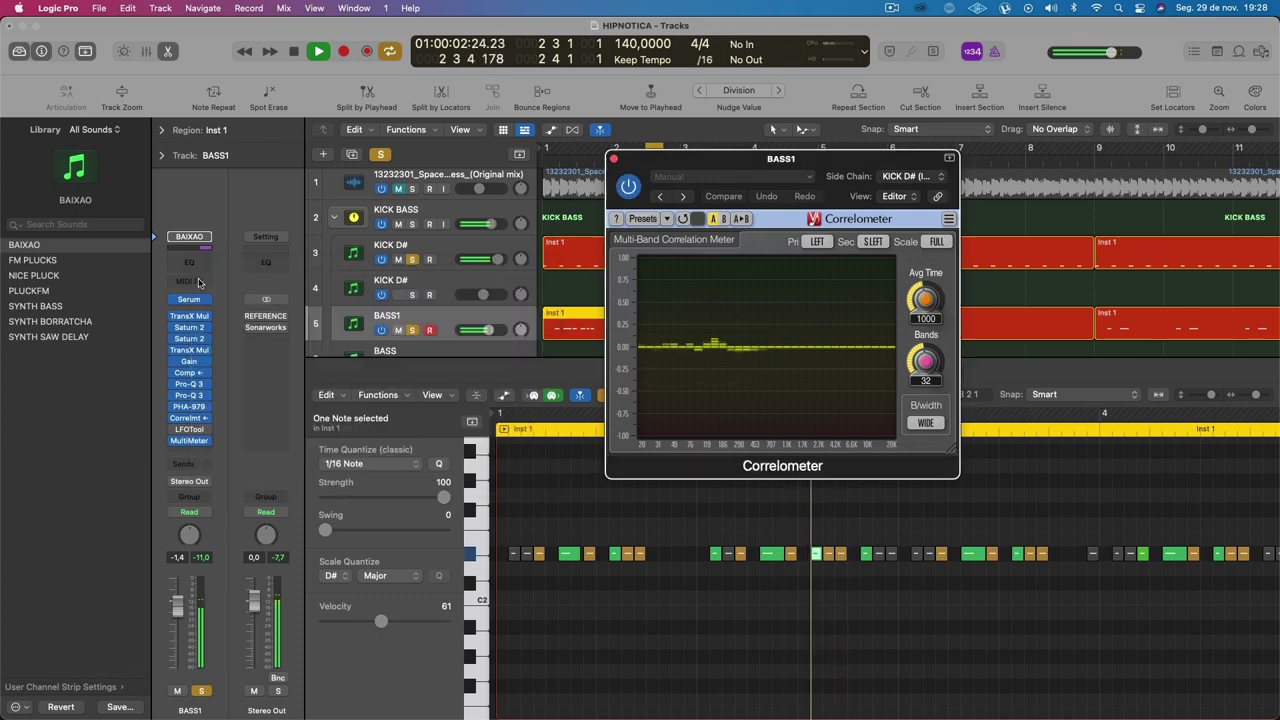
# Step: Compare the kick and bass correlation with PHA-979 bypassed and active, switching the Correlometer off and on to refresh it while replaying the loop
pyautogui.click(172, 417)
pyautogui.press('space')
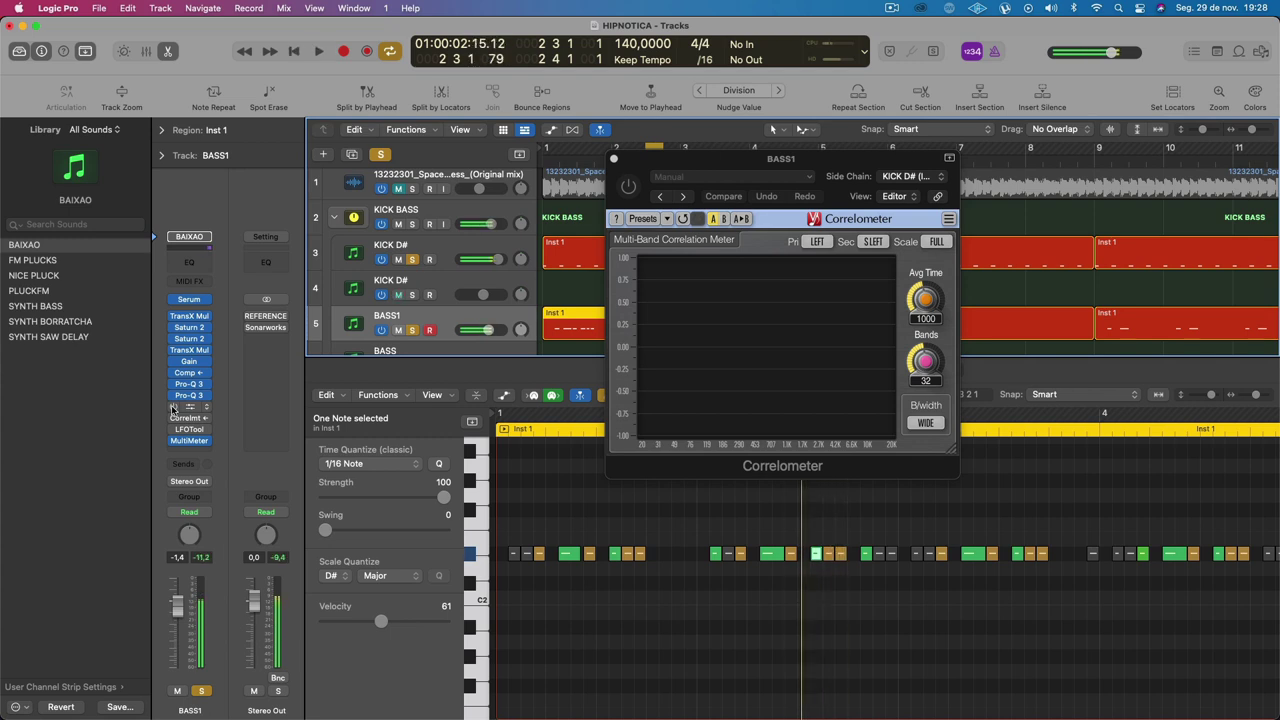
pyautogui.click(173, 418)
pyautogui.press('space')
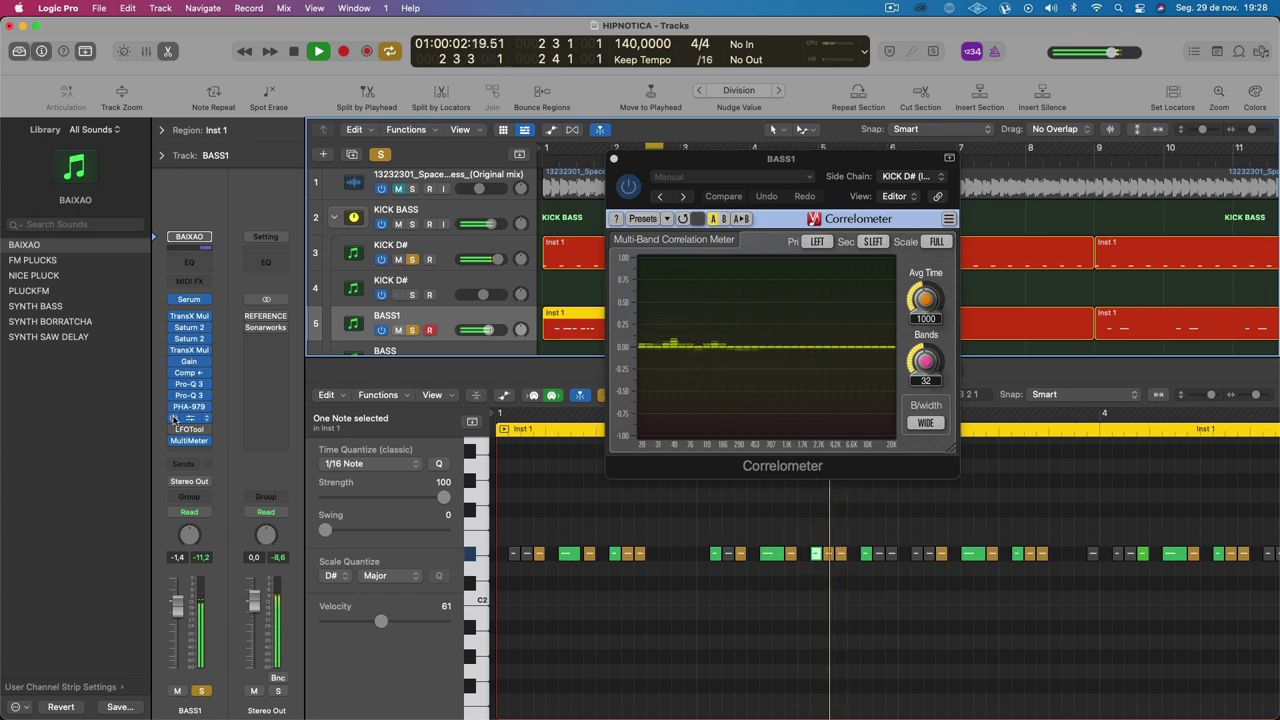
pyautogui.click(173, 418)
pyautogui.press('space')
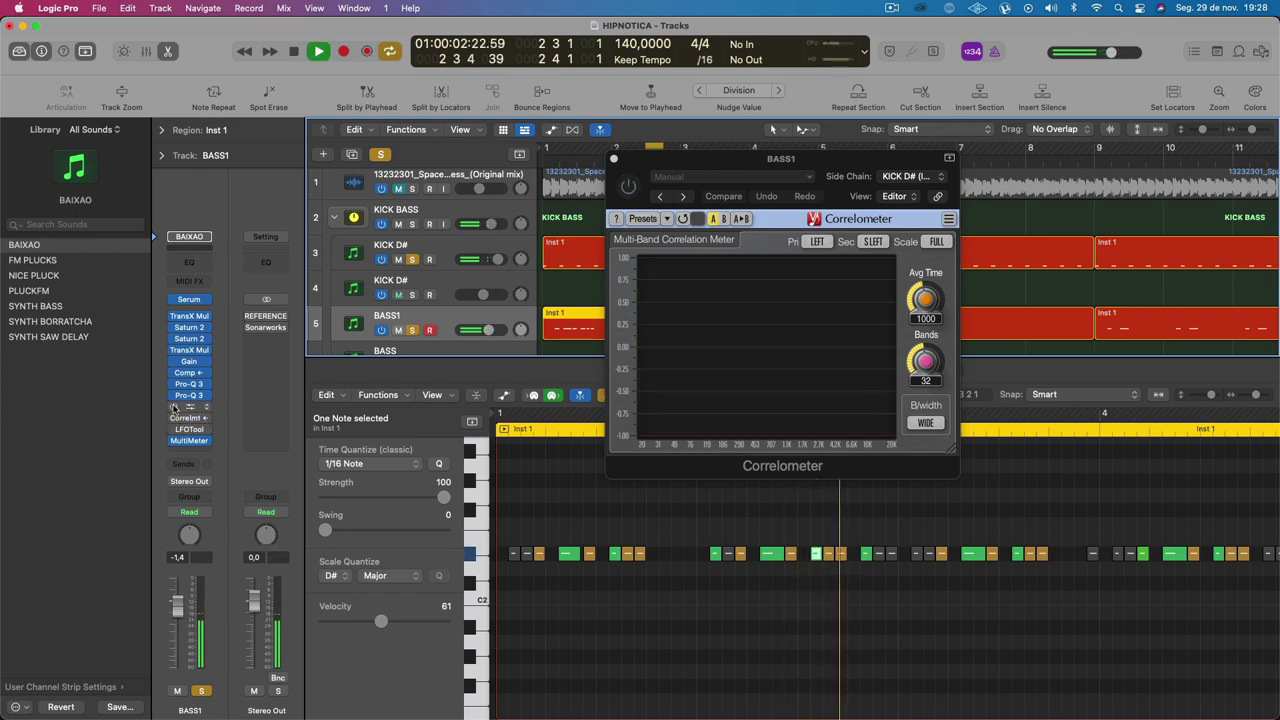
pyautogui.click(173, 418)
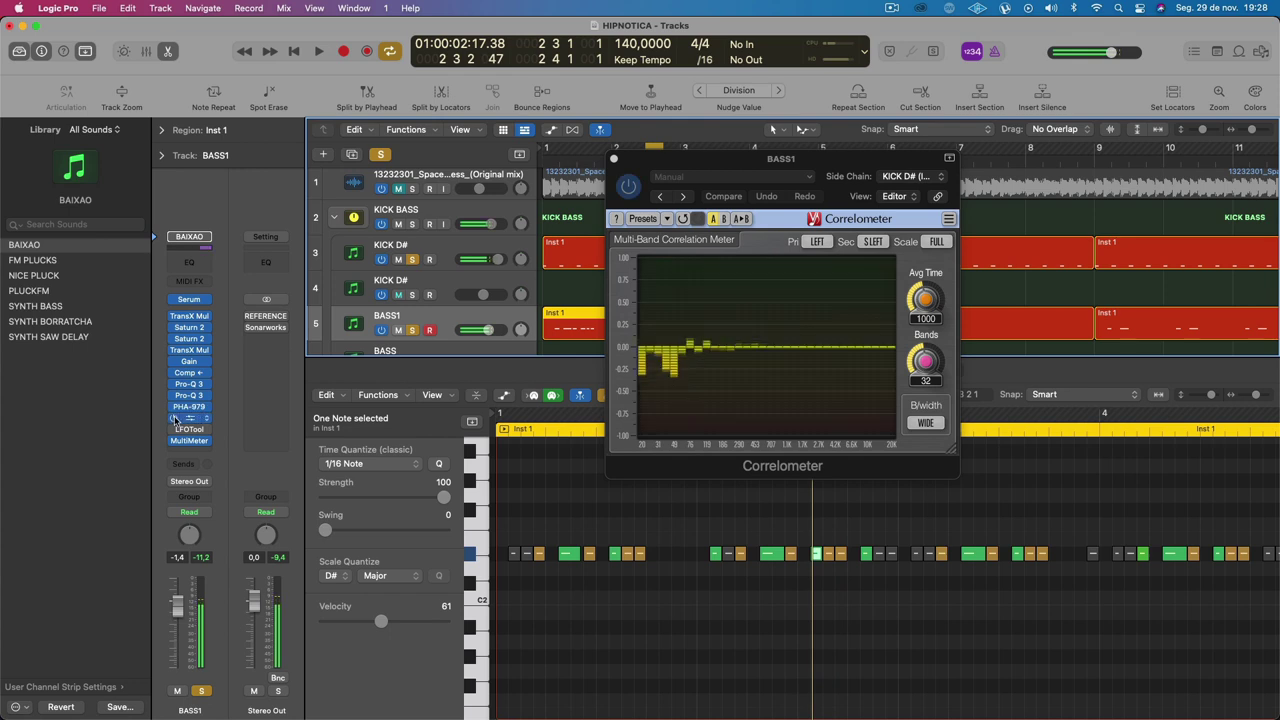
pyautogui.press('space')
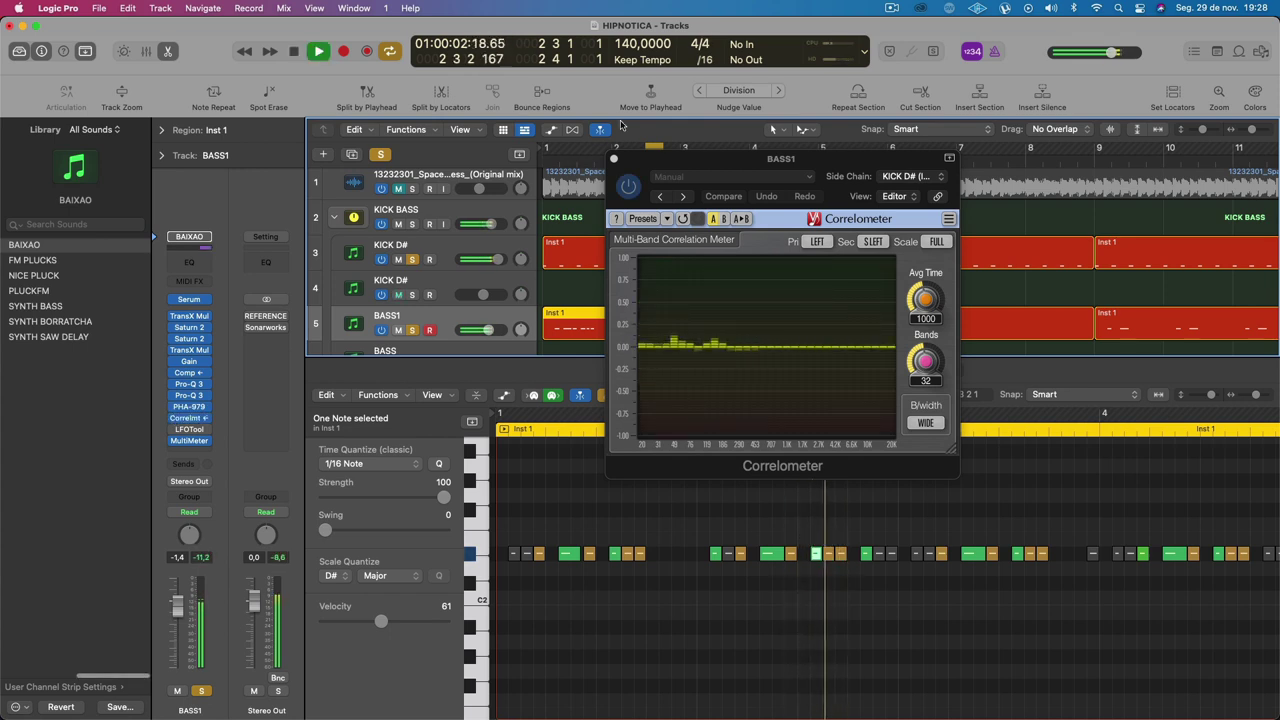
# Step: Stop playback, hide the plug-in windows and piano roll, and shrink the track heights to show more of the bass layers
pyautogui.press('space')
pyautogui.press('v')
pyautogui.click(663, 370)
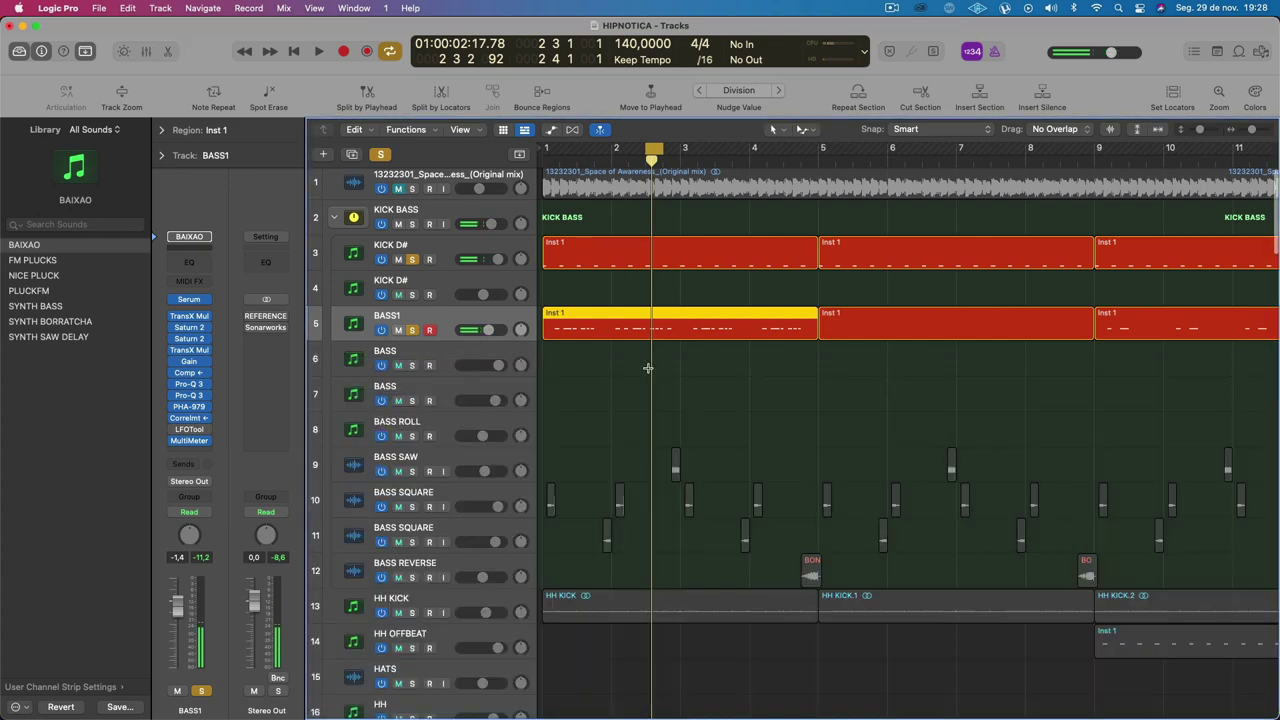
pyautogui.scroll(-5, 644, 369)
pyautogui.hscroll(-1, 644, 369)
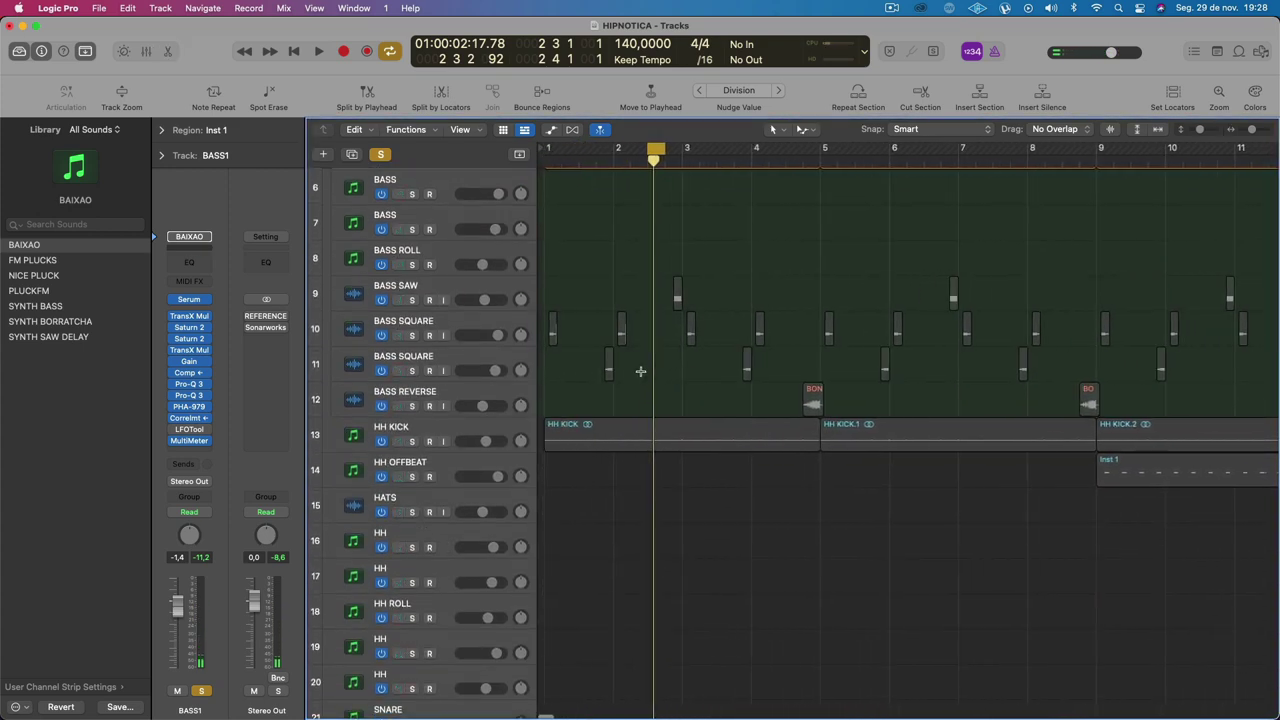
pyautogui.press('super+Up')
pyautogui.press('super+Up')
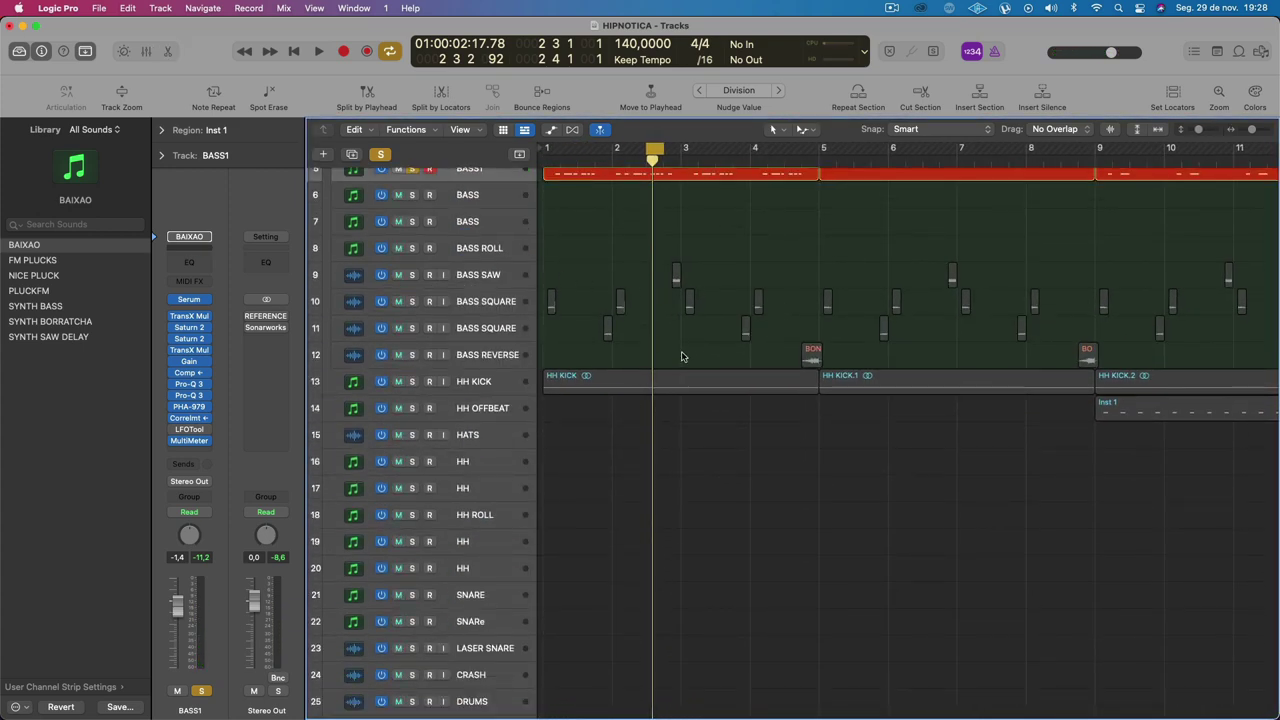
pyautogui.hscroll(1, 563, 193)
pyautogui.scroll(1, 563, 193)
pyautogui.hscroll(-1, 565, 192)
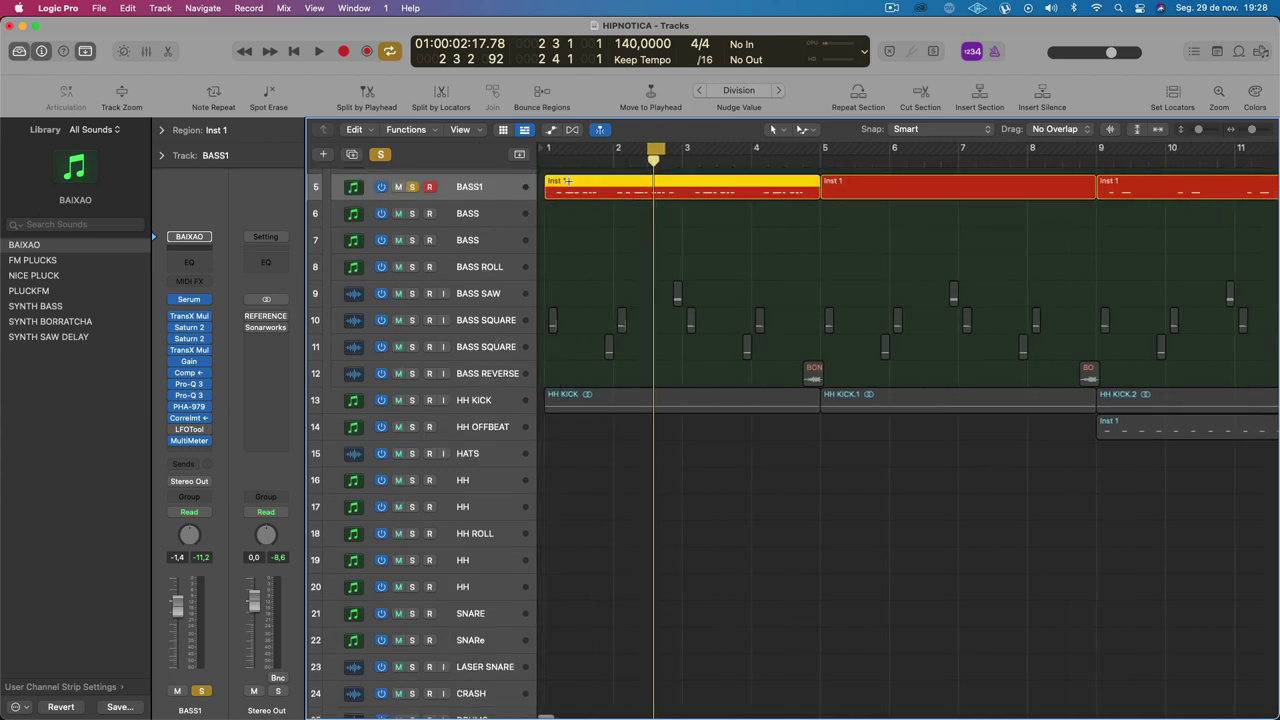
# Step: Open the first BASS1 region in the piano roll, inspect its notes, and close the editor
pyautogui.doubleClick(567, 184)
pyautogui.moveTo(541, 579); pyautogui.dragTo(510, 561)
pyautogui.click(616, 577)
pyautogui.click(728, 563)
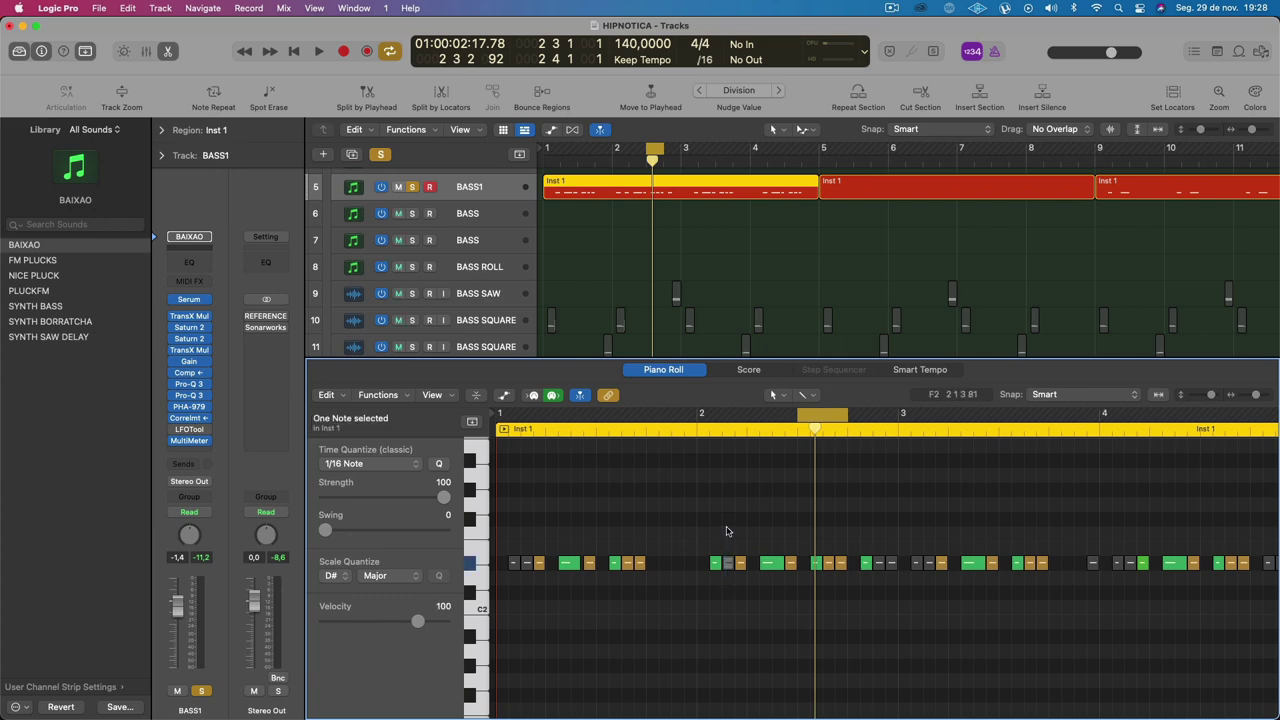
pyautogui.click(677, 372)
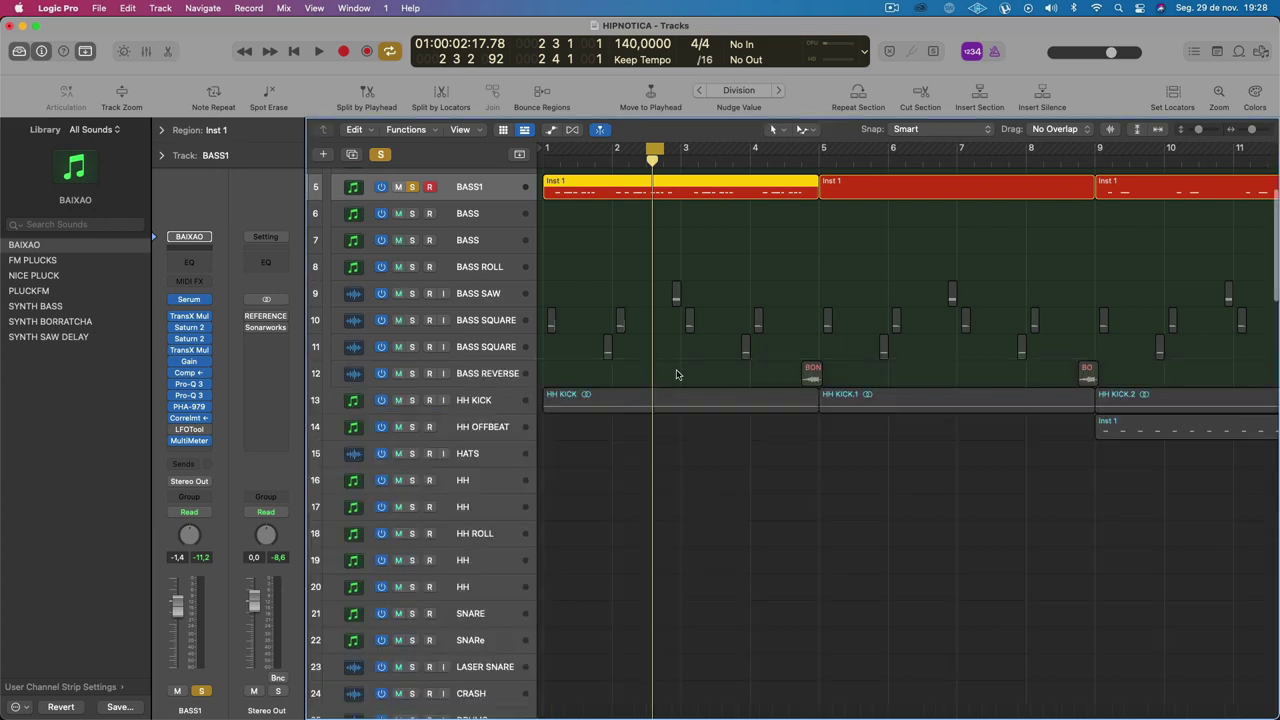
# Step: Solo the BASS SQUARE track 10, enlarge its display, and select its first audio region
pyautogui.click(412, 321)
pyautogui.click(503, 320)
pyautogui.press('super+Down')
pyautogui.press('super+Down')
pyautogui.press('super+Right')
pyautogui.press('super+Right')
pyautogui.press('super+Right')
pyautogui.press('super+Right')
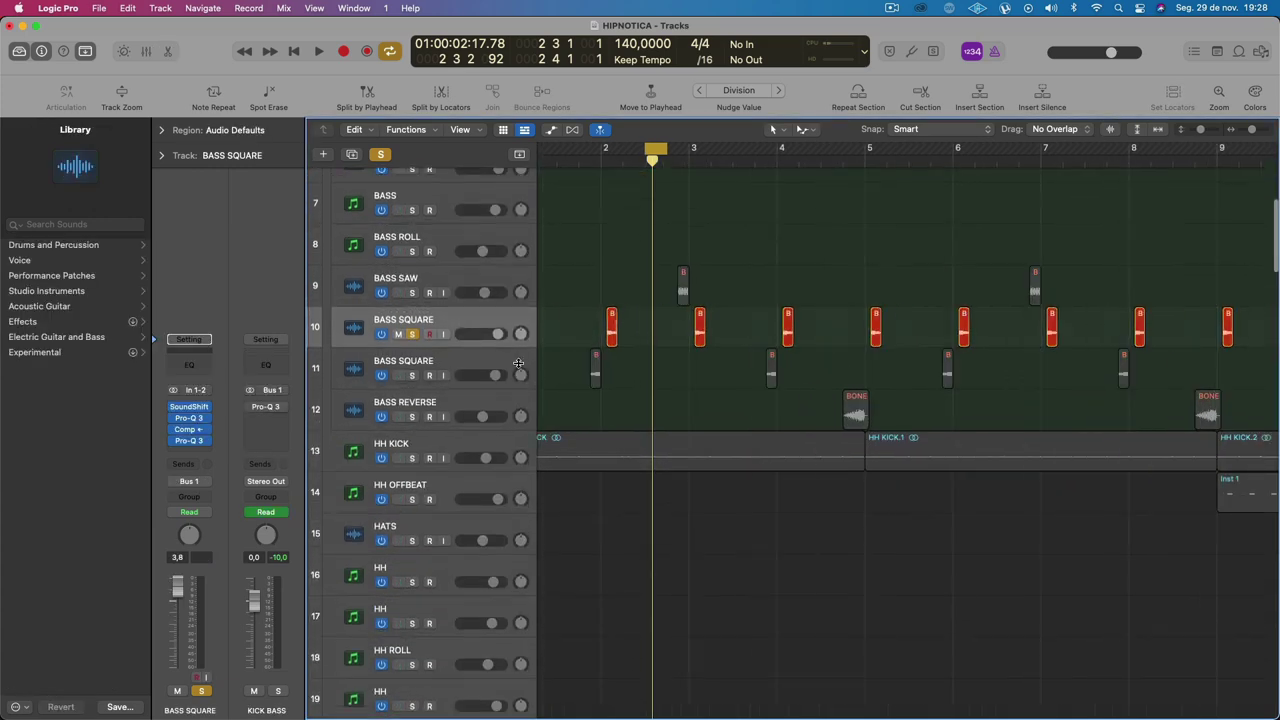
pyautogui.click(565, 320)
pyautogui.press('space')
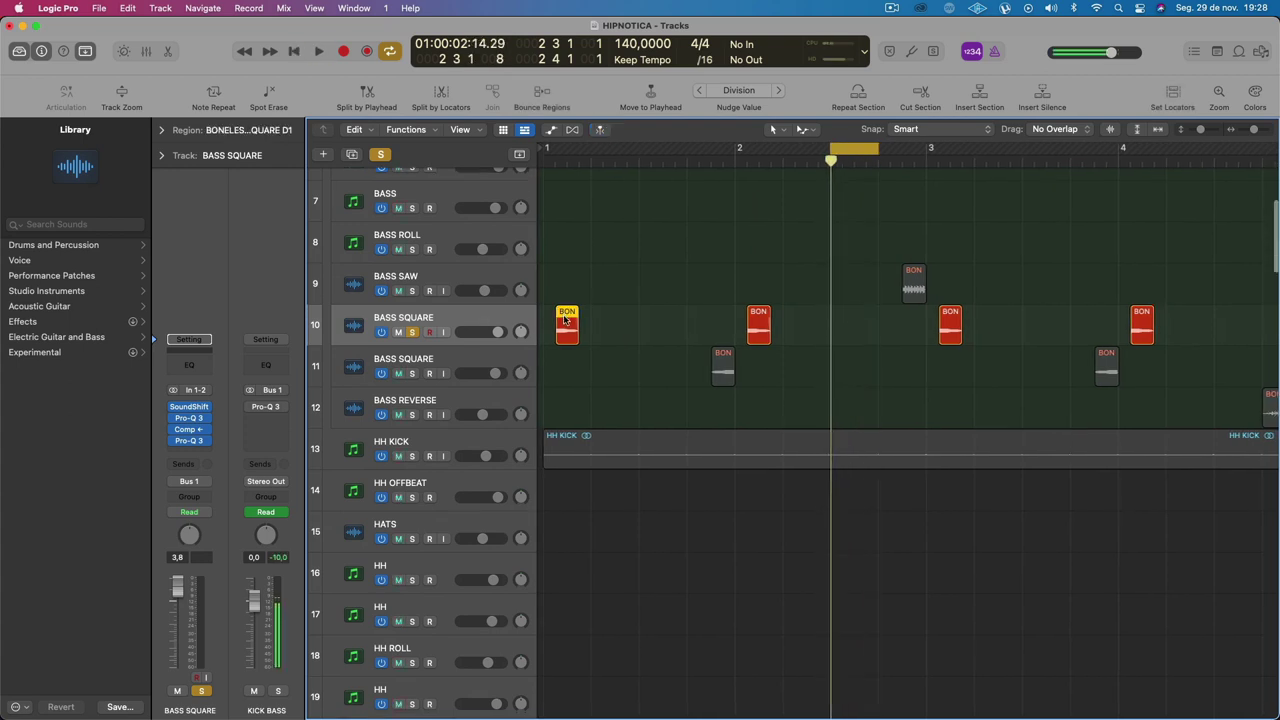
# Step: Set the playback cycle from bar 1 to bar 4, unsolo BASS1 and KICK D#, and play BASS SQUARE alone
pyautogui.press('super+Left')
pyautogui.press('super+Left')
pyautogui.scroll(5, 634, 320)
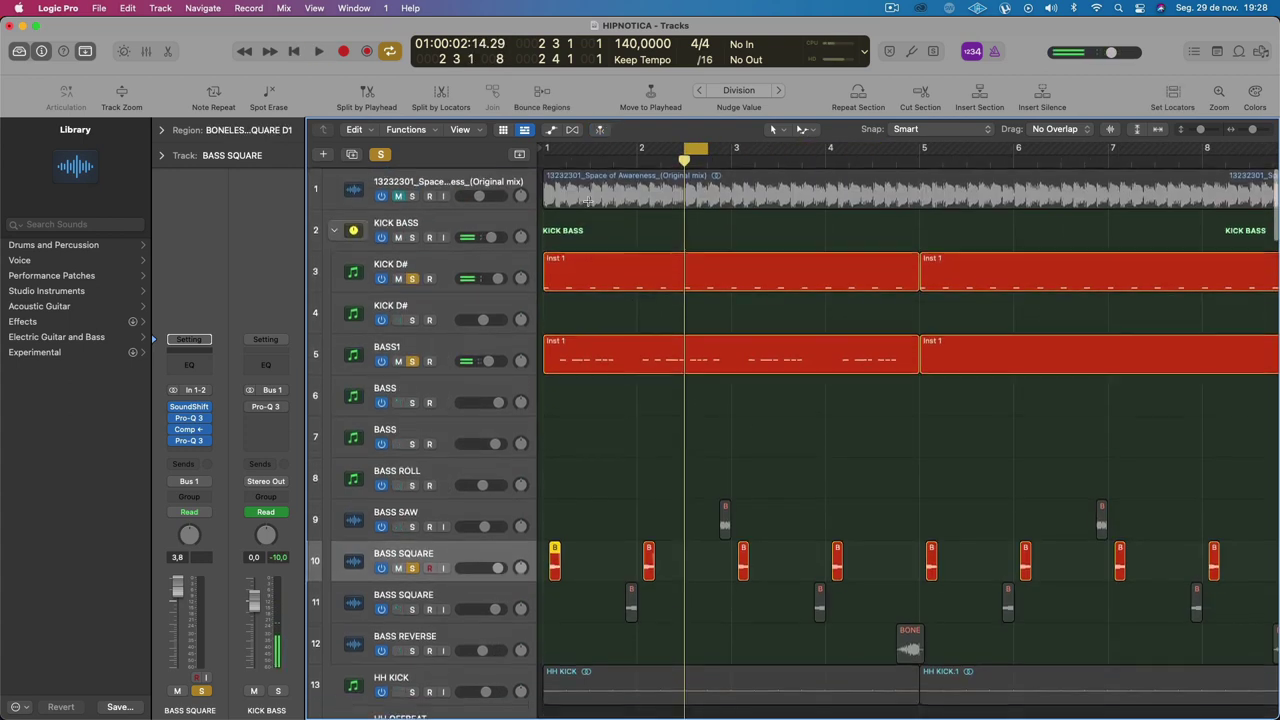
pyautogui.moveTo(543, 152); pyautogui.dragTo(829, 150)
pyautogui.click(413, 360)
pyautogui.click(414, 278)
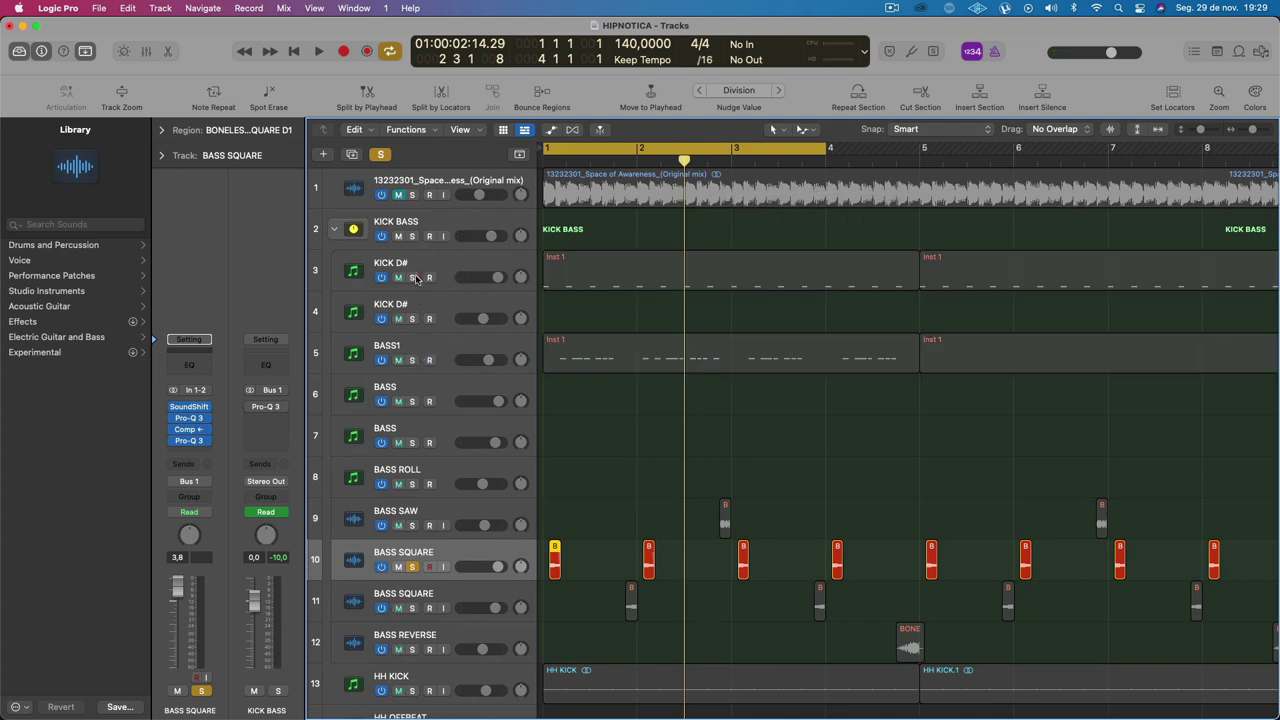
pyautogui.press('space')
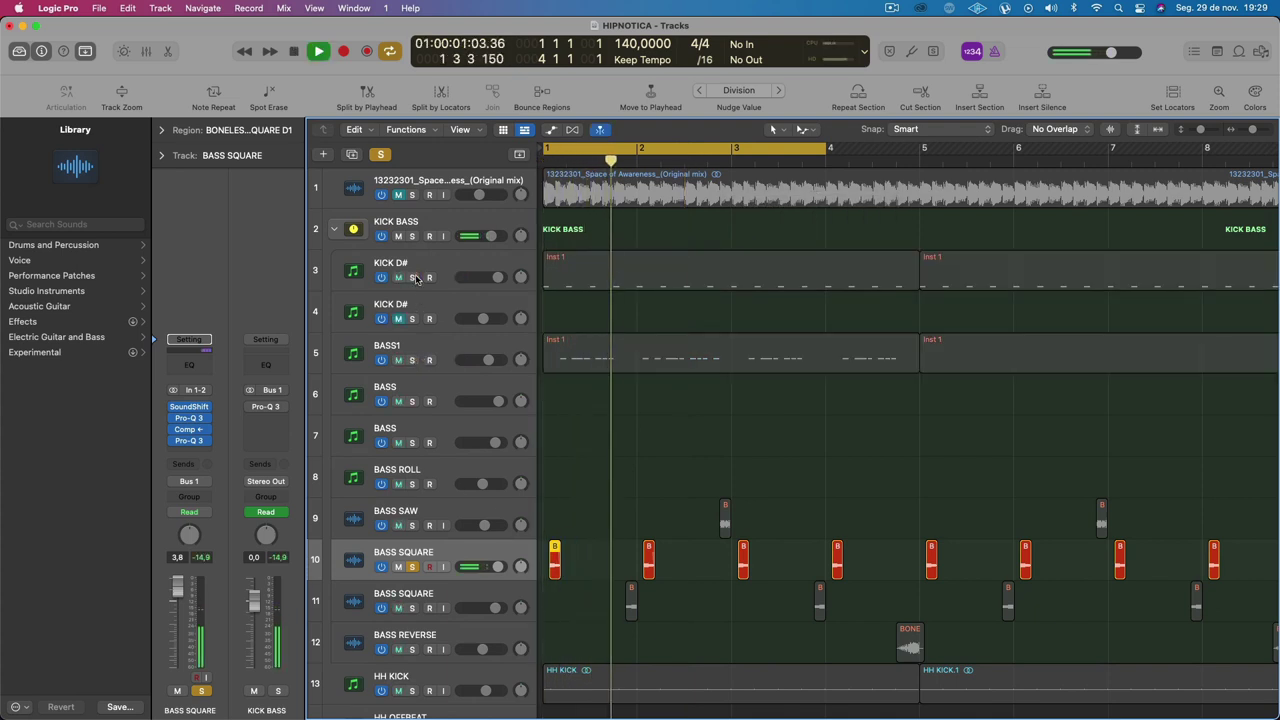
# Step: Set the make-up gain of track 10's BASS SQUARE compressor to 2.5 dB, reset the peak level, and close the plug-in
pyautogui.click(440, 556)
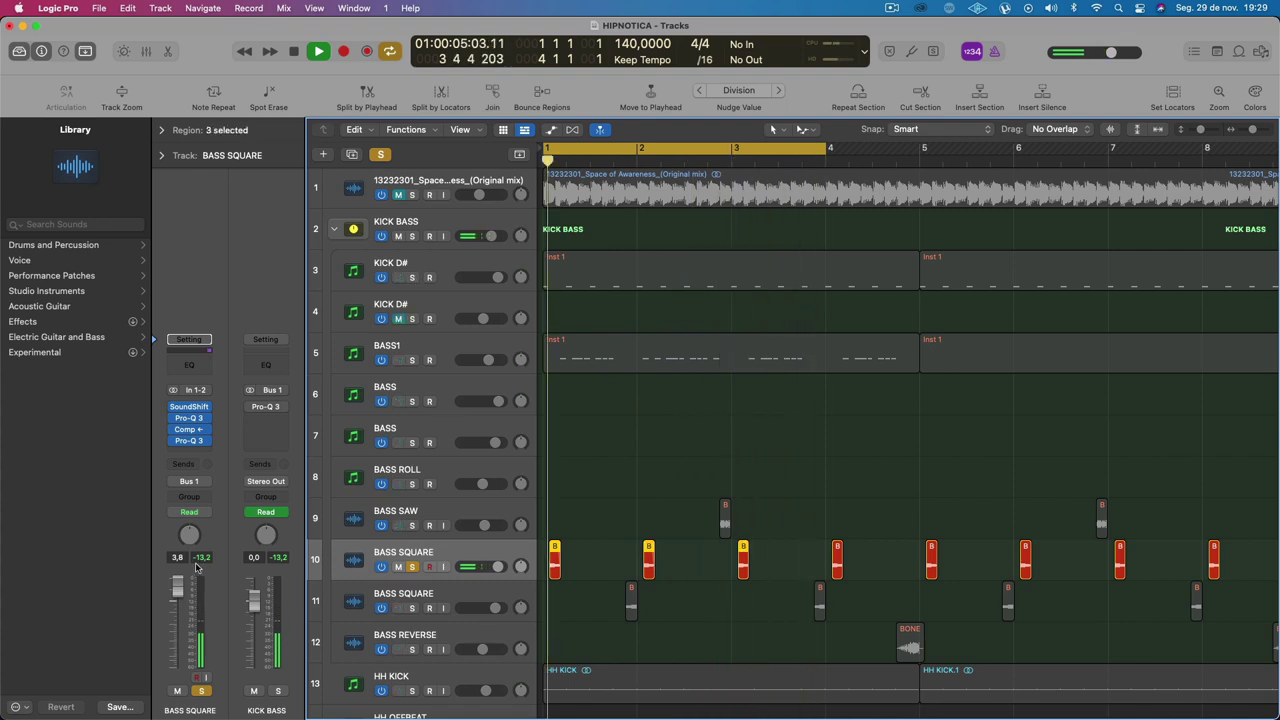
pyautogui.click(195, 432)
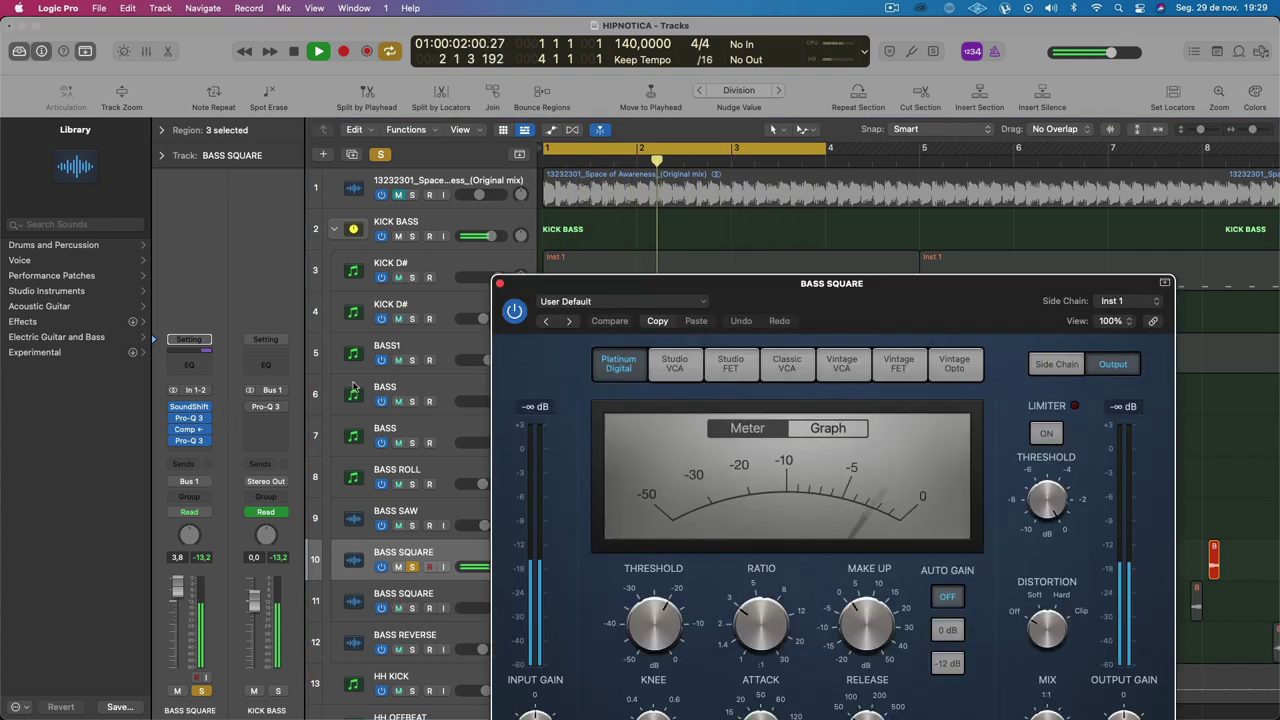
pyautogui.scroll(3, 872, 637)
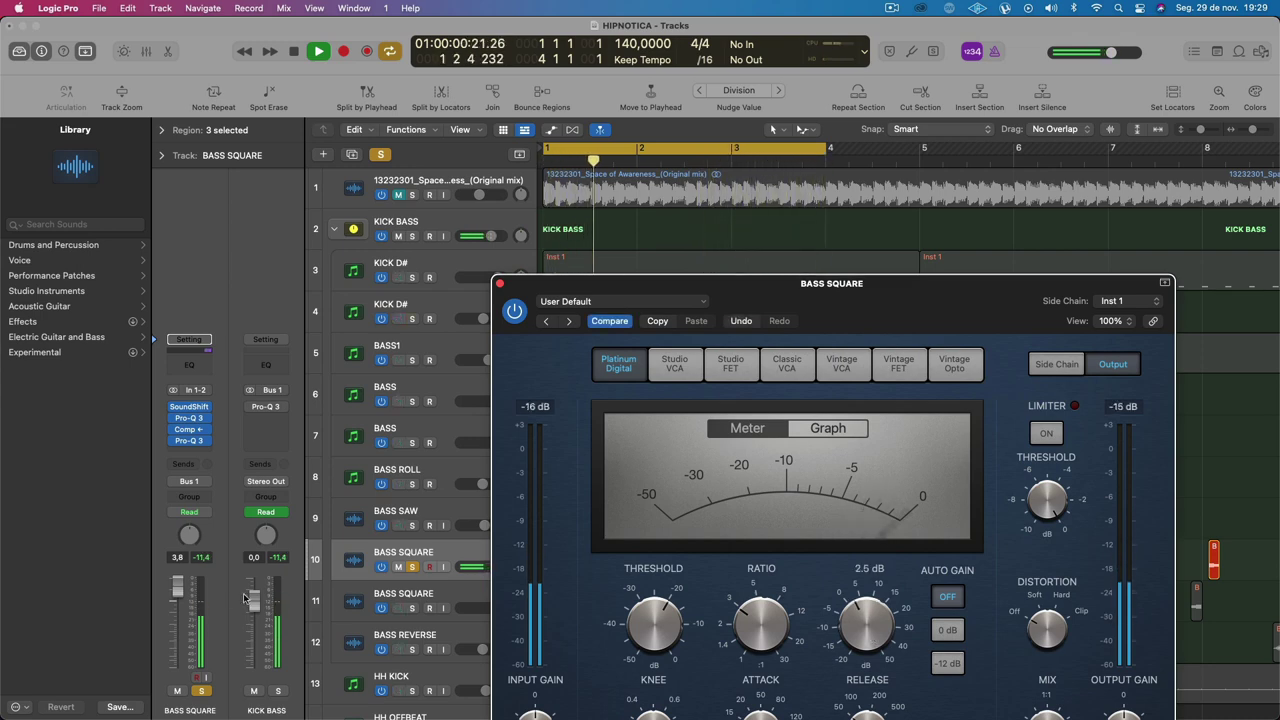
pyautogui.click(197, 561)
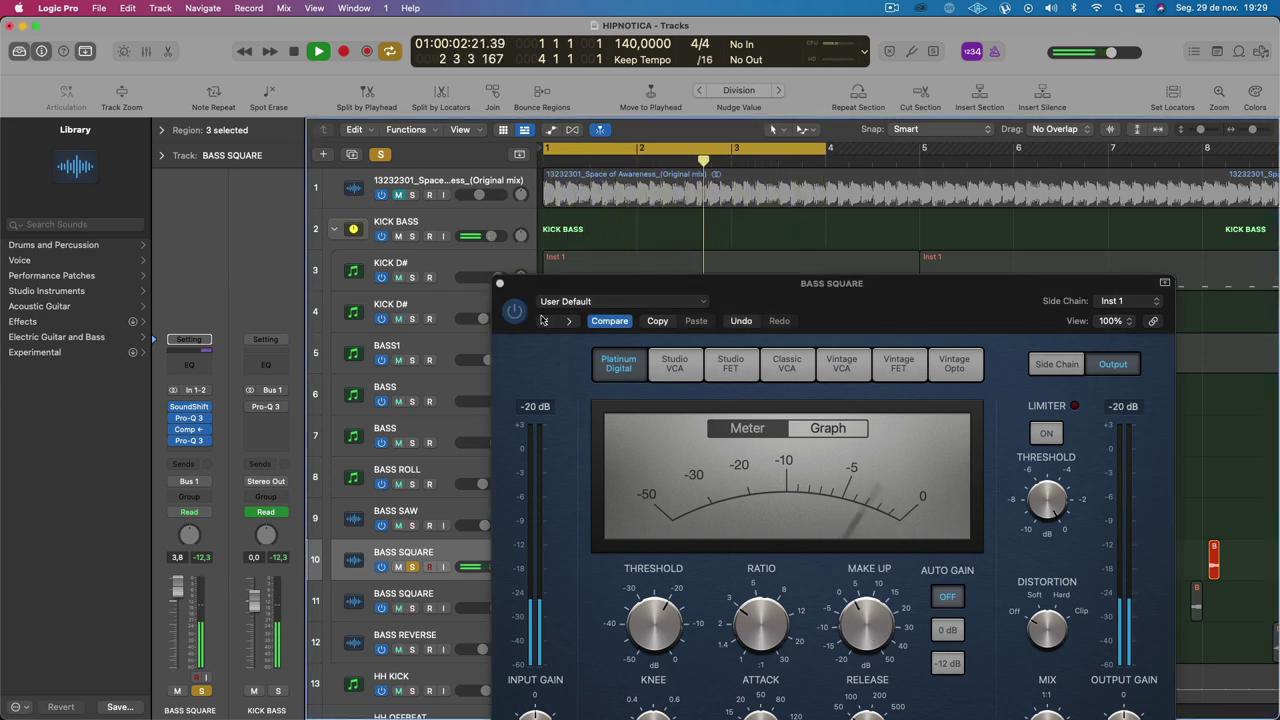
pyautogui.click(499, 286)
pyautogui.click(499, 286)
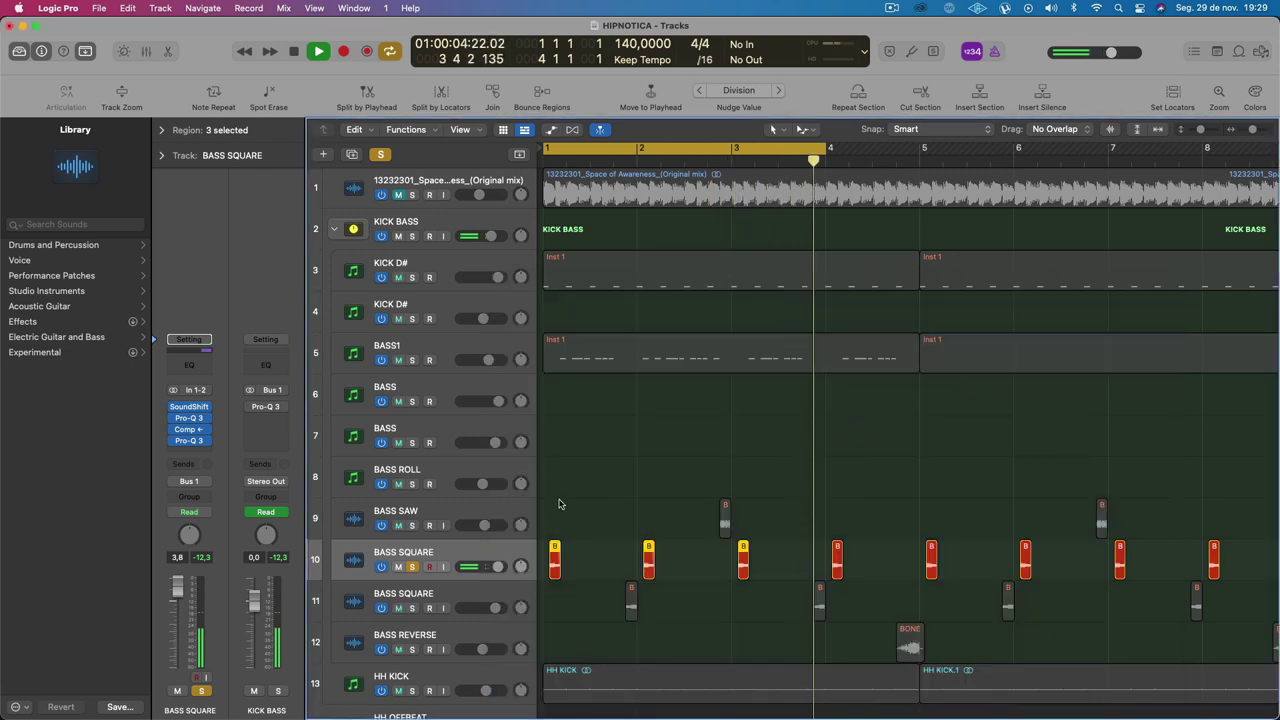
# Step: Solo and select the second BASS SQUARE on track 11, and play it together with track 10
pyautogui.press('space')
pyautogui.click(413, 608)
pyautogui.click(441, 599)
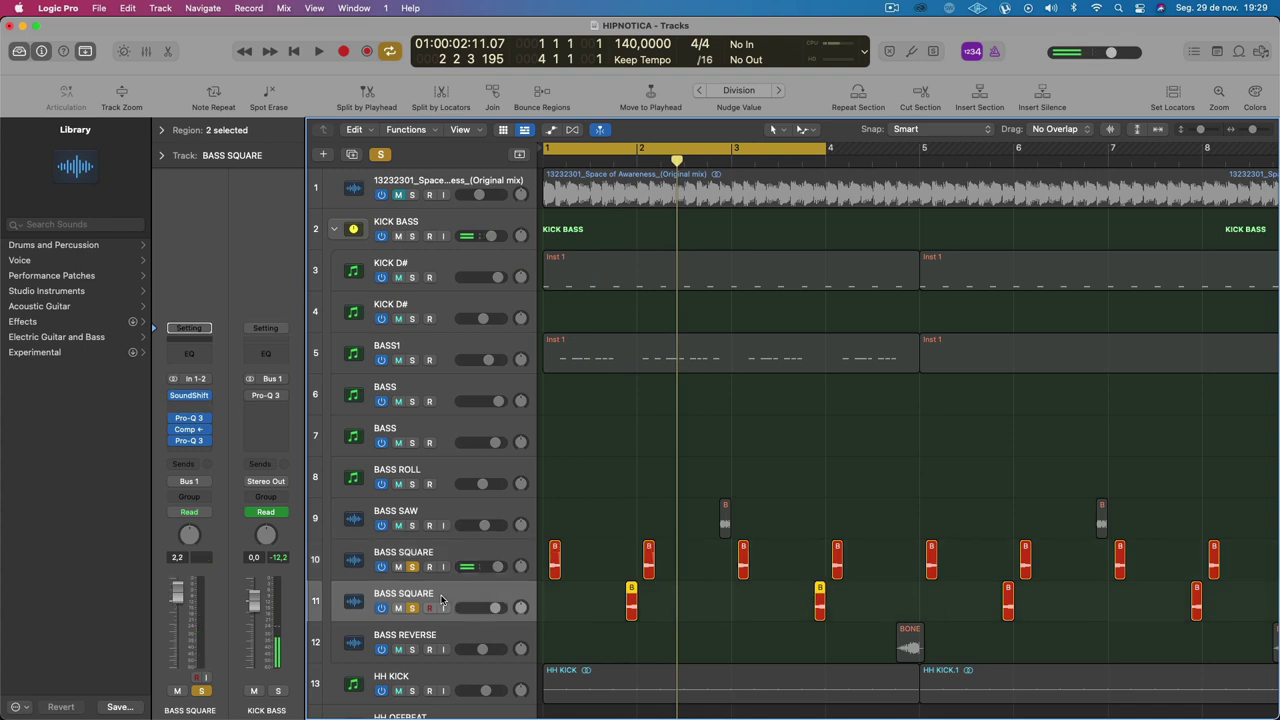
pyautogui.press('space')
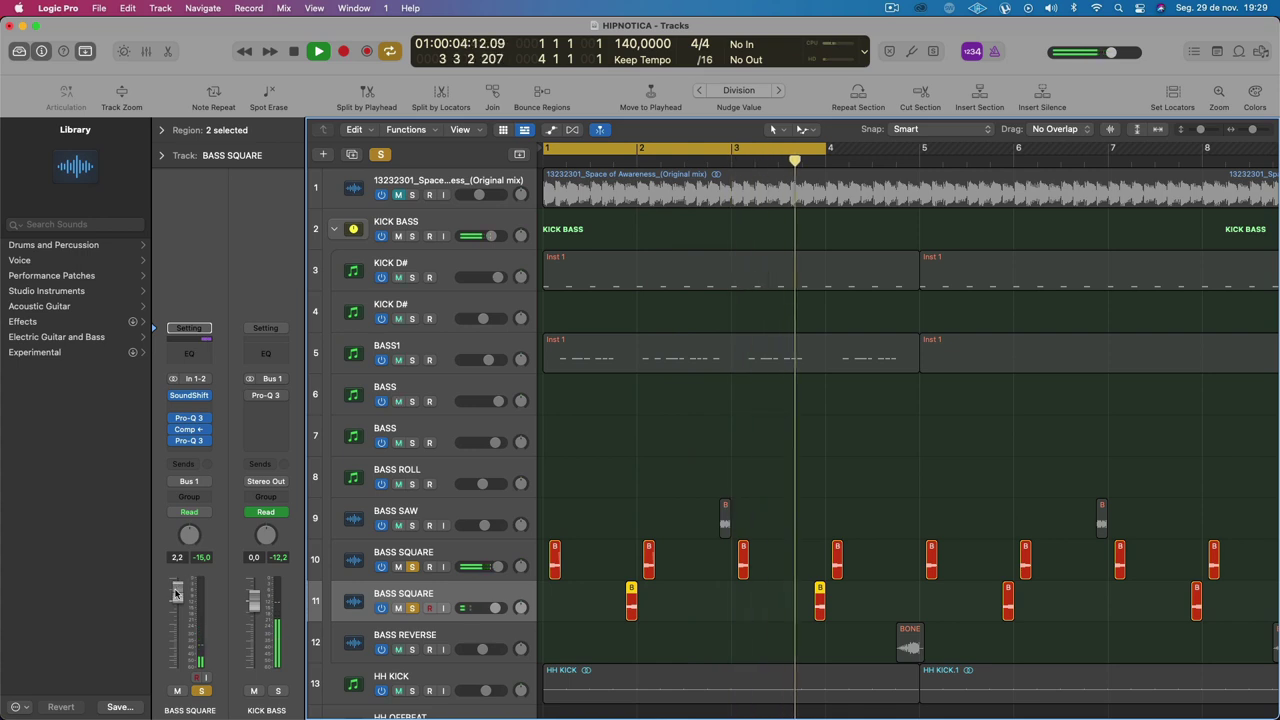
# Step: In track 11's compressor, try make-up gains of 5.5 and 4 dB, settle on 3 dB with the peak level reset, and close the plug-in
pyautogui.click(188, 429)
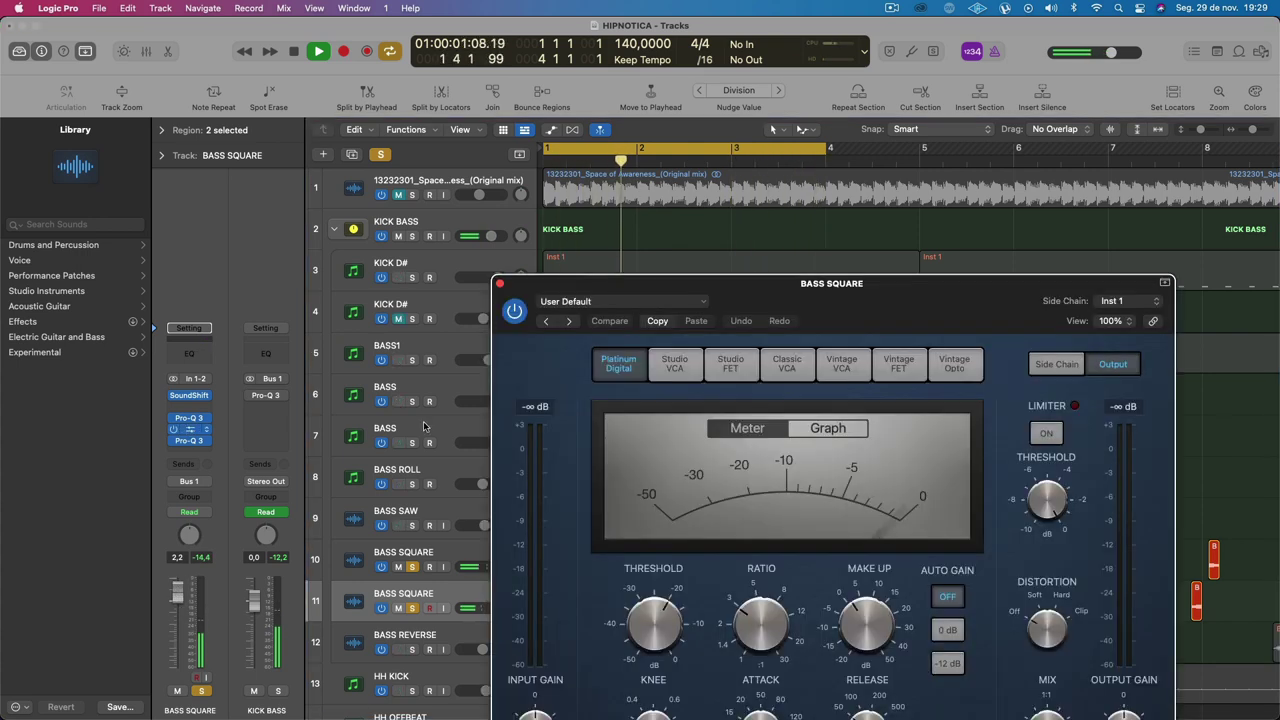
pyautogui.scroll(4, 875, 625)
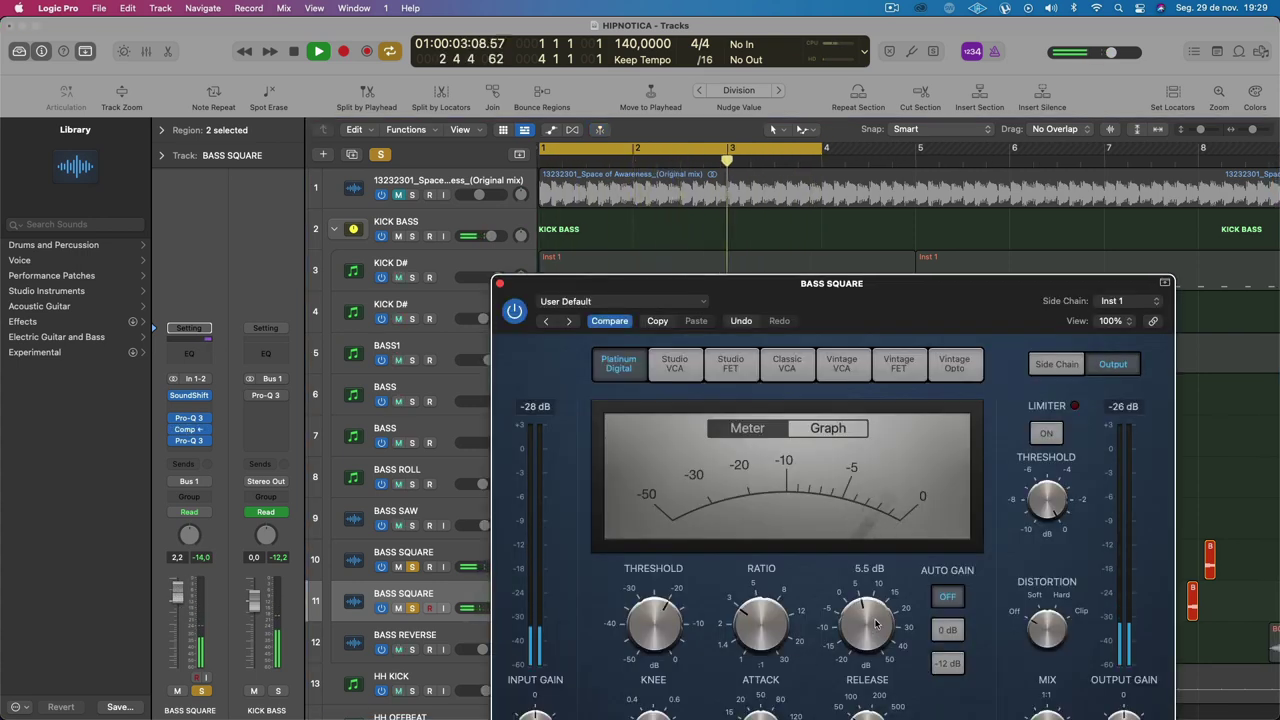
pyautogui.scroll(-3, 875, 625)
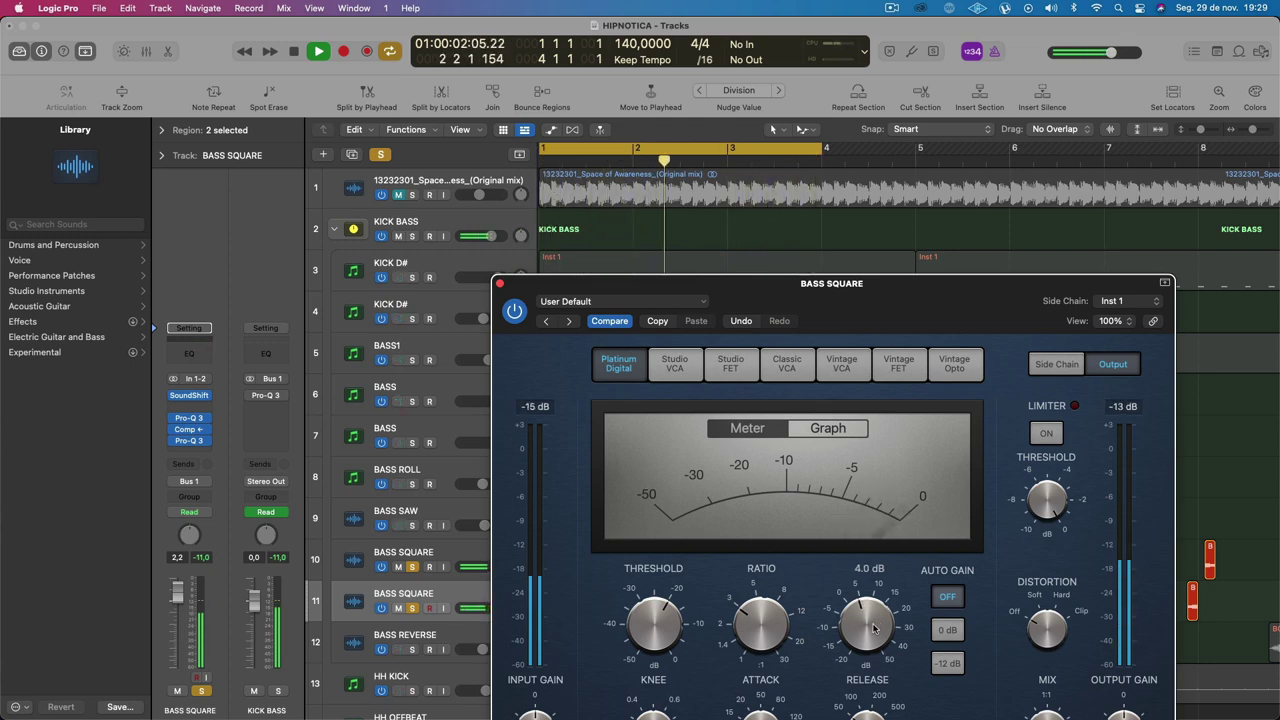
pyautogui.click(211, 561)
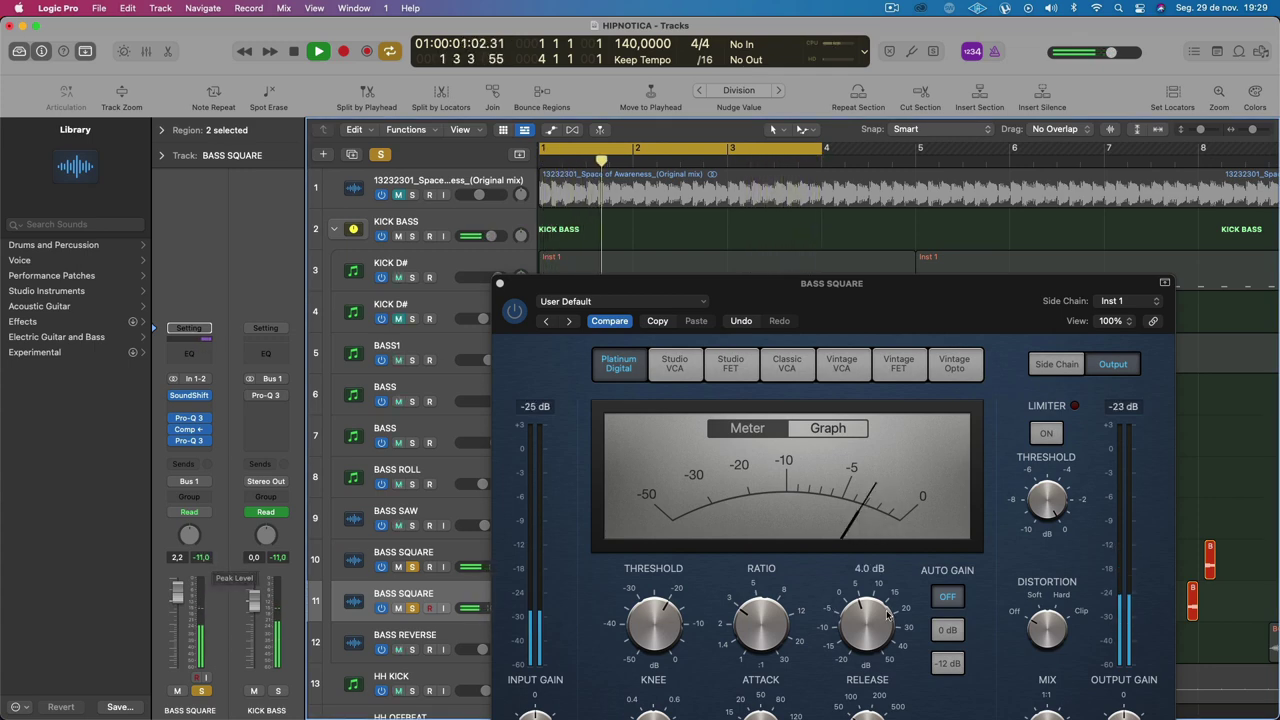
pyautogui.moveTo(879, 615); pyautogui.dragTo(880, 622)
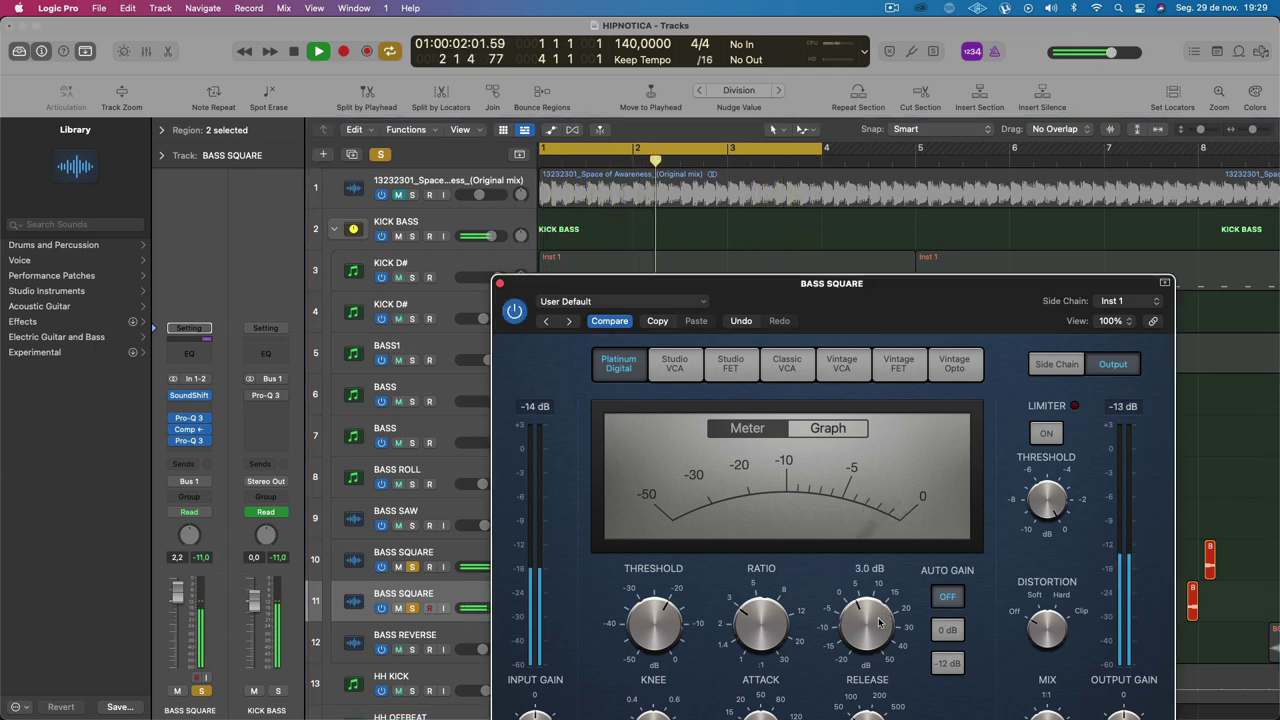
pyautogui.click(211, 559)
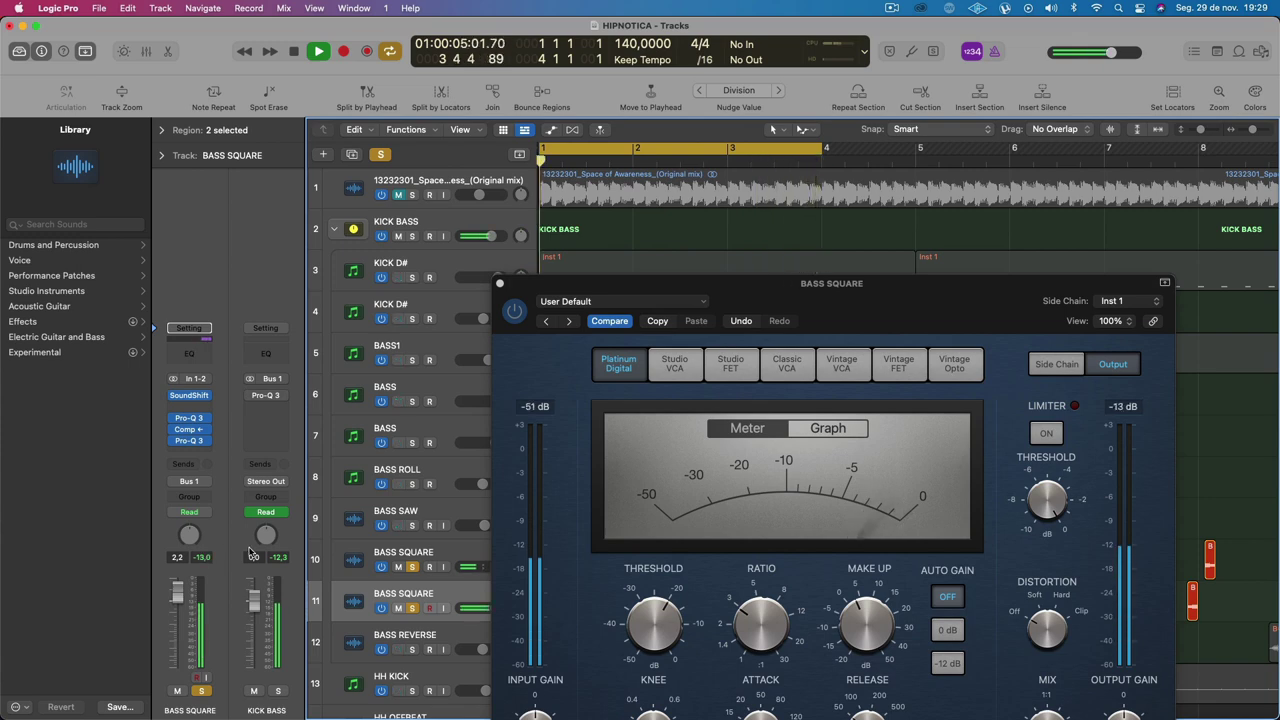
pyautogui.click(500, 283)
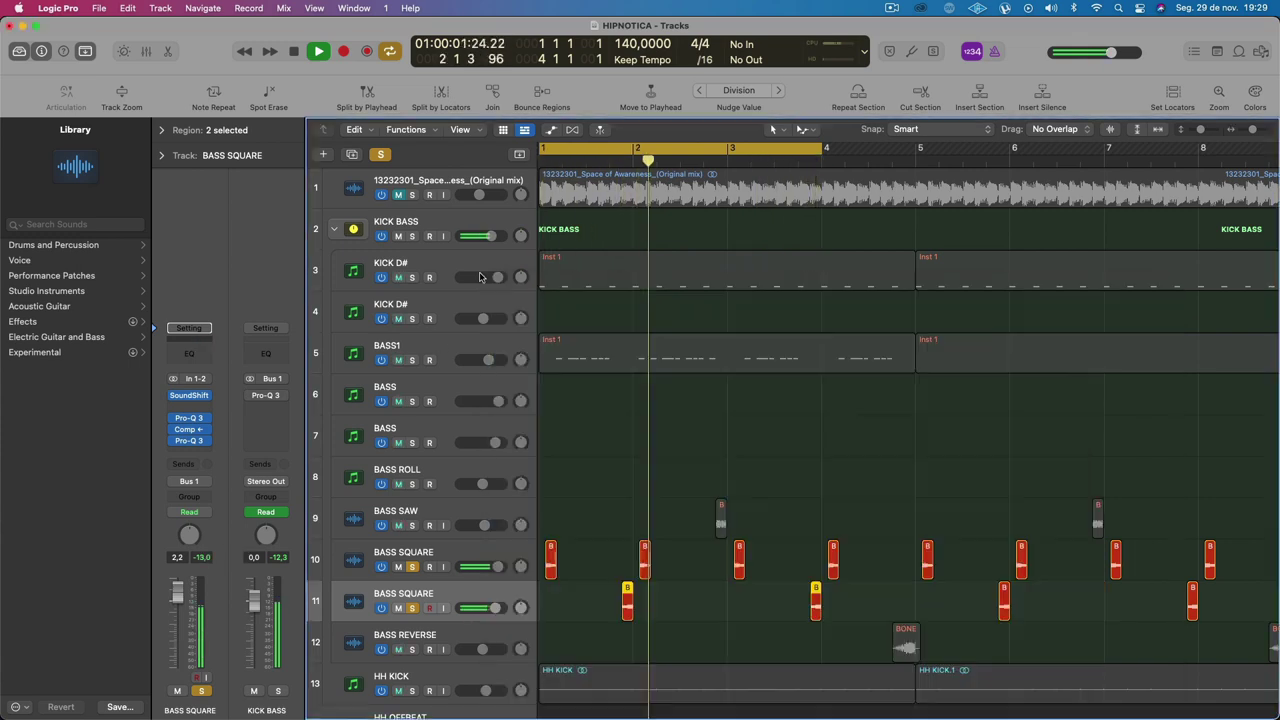
pyautogui.scroll(-2, 609, 552)
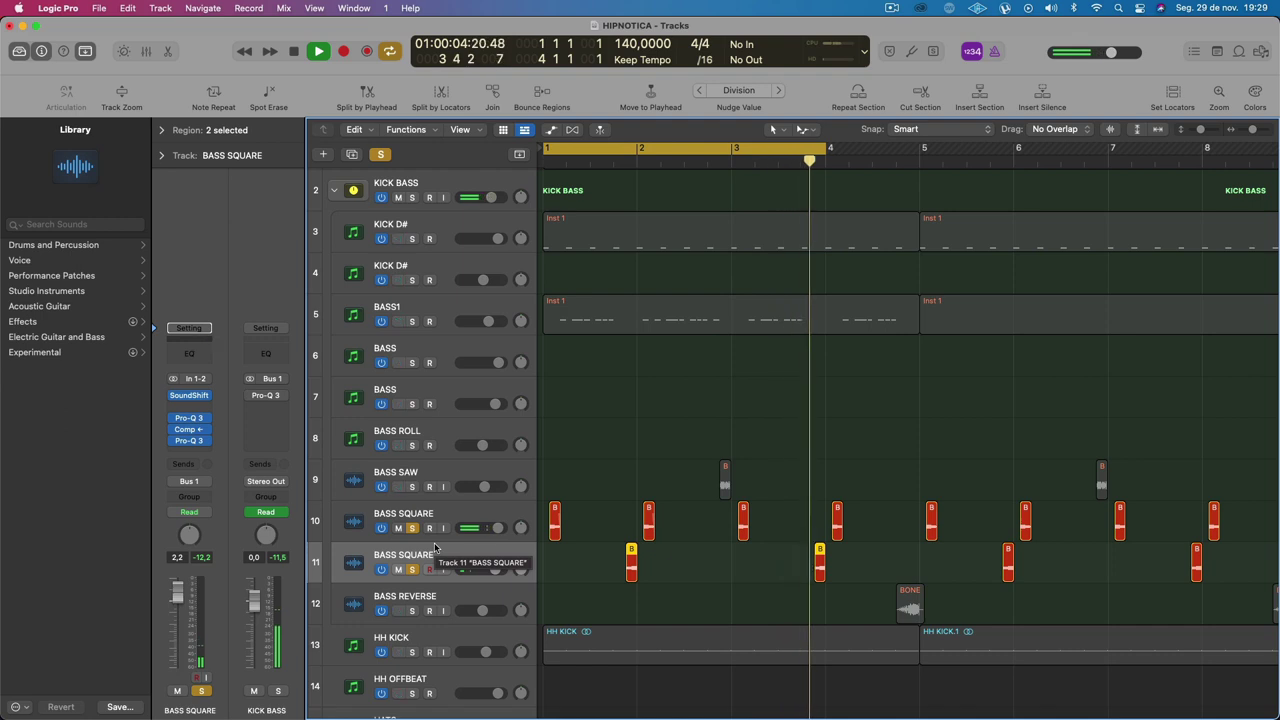
# Step: Solo and select the BASS SAW track, and play it together with the two BASS SQUARE tracks
pyautogui.press('space')
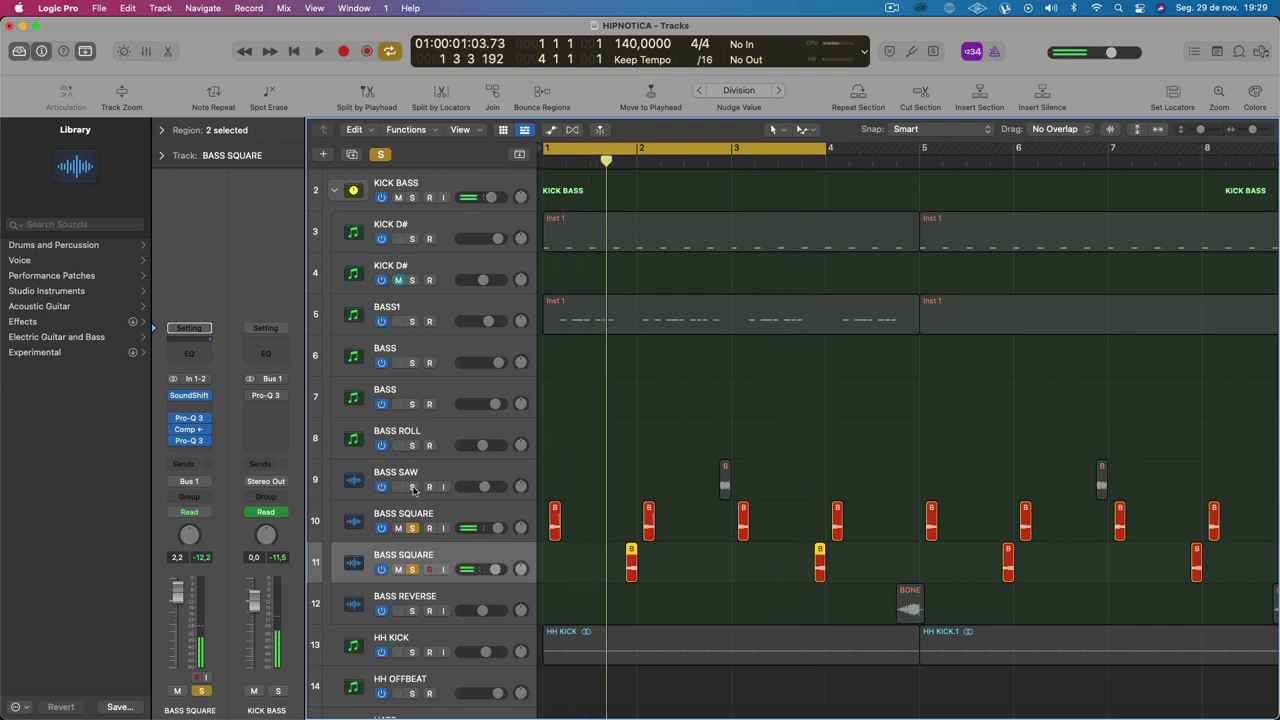
pyautogui.click(412, 487)
pyautogui.click(441, 467)
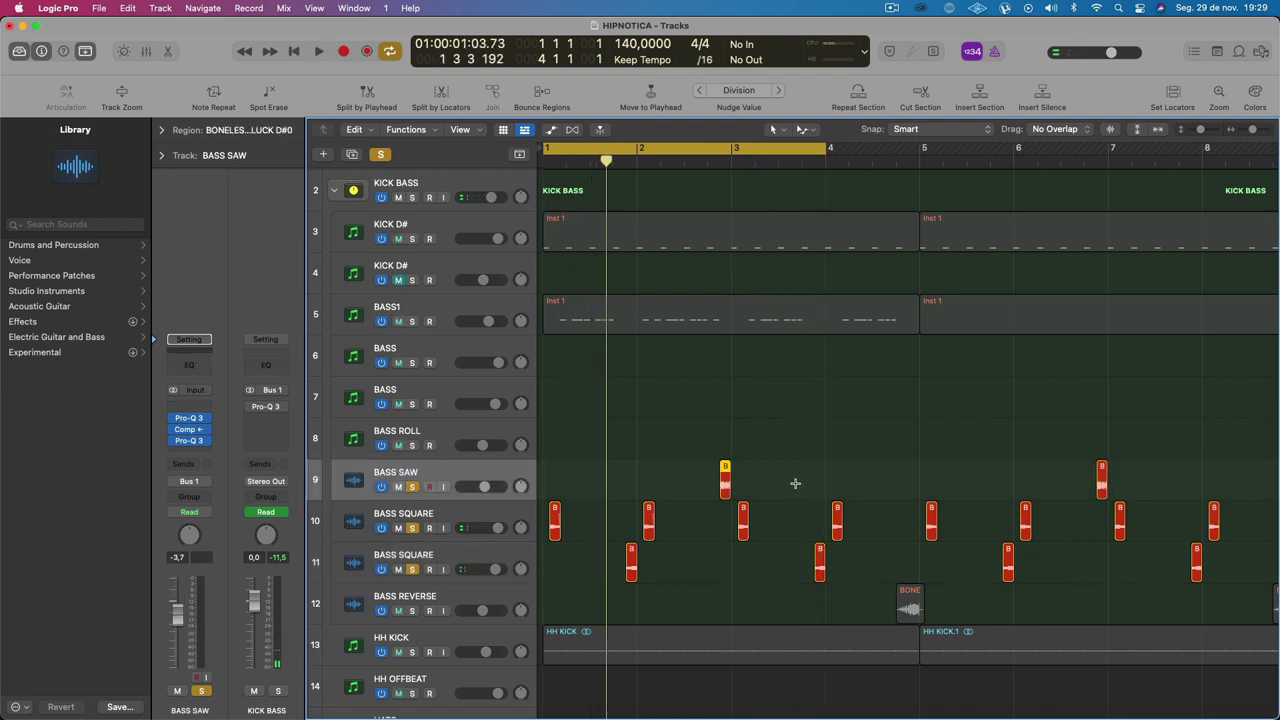
pyautogui.press('space')
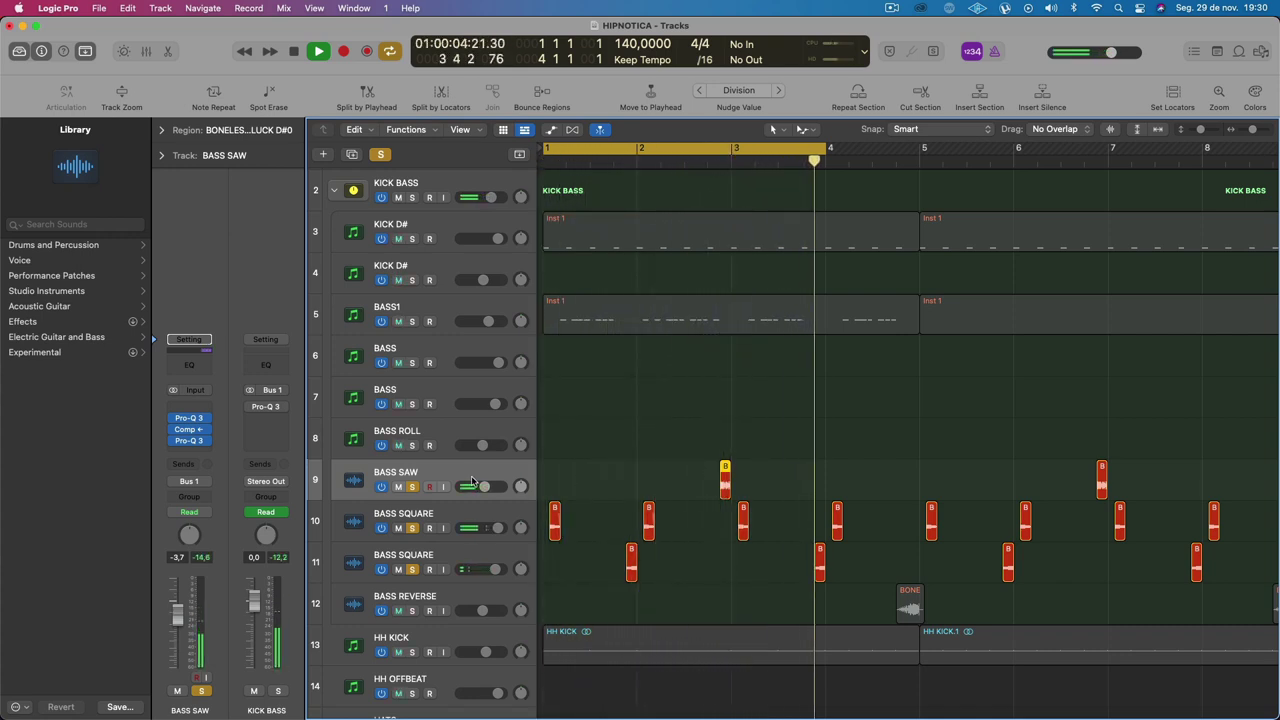
# Step: Shorten the playback cycle to bars 1 to 3 and set the BASS SAW volume to -1.7 dB during playback
pyautogui.moveTo(483, 490); pyautogui.dragTo(493, 489)
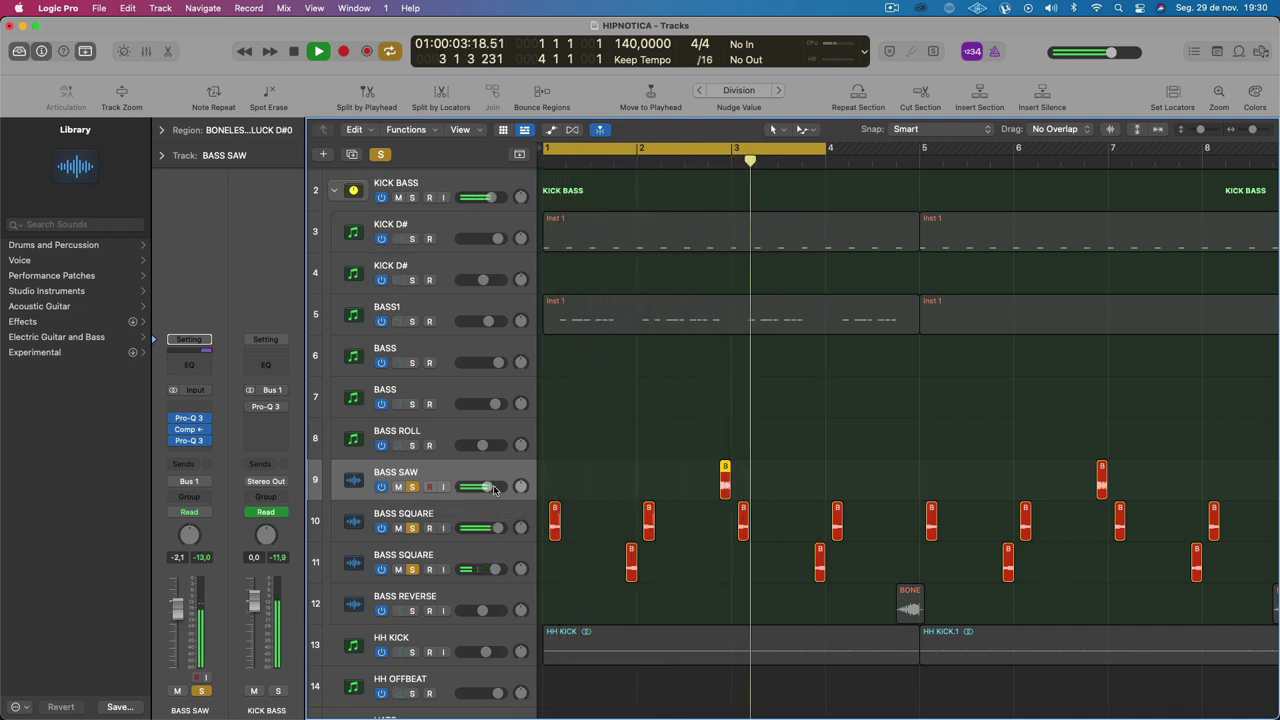
pyautogui.moveTo(491, 489); pyautogui.dragTo(493, 488)
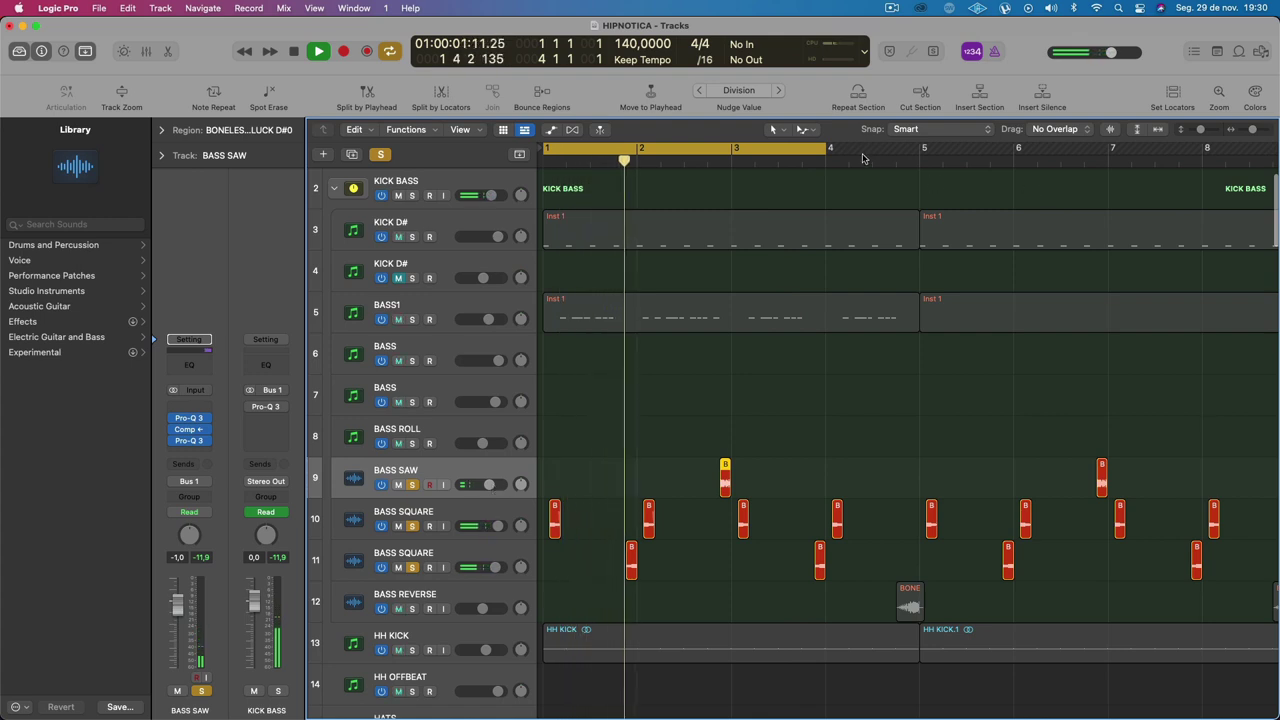
pyautogui.press('space')
pyautogui.moveTo(827, 147); pyautogui.dragTo(867, 160)
pyautogui.moveTo(920, 168); pyautogui.dragTo(733, 214)
pyautogui.press('space')
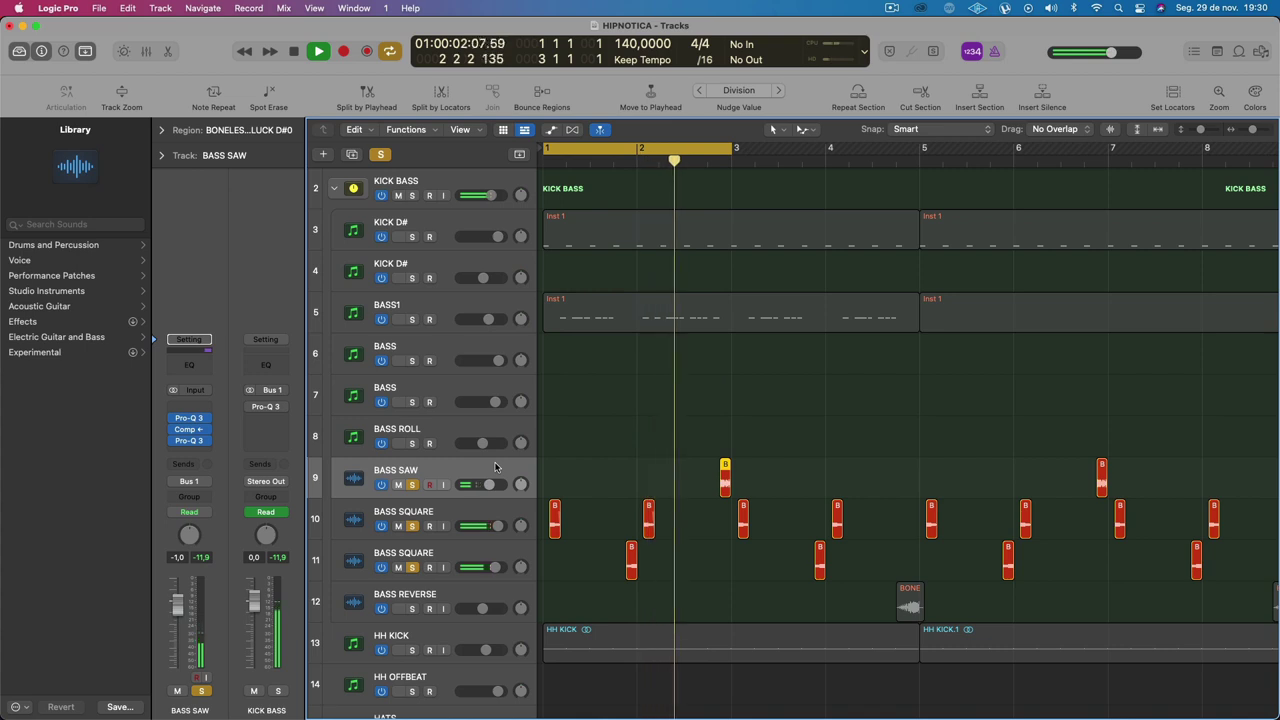
pyautogui.moveTo(488, 484)
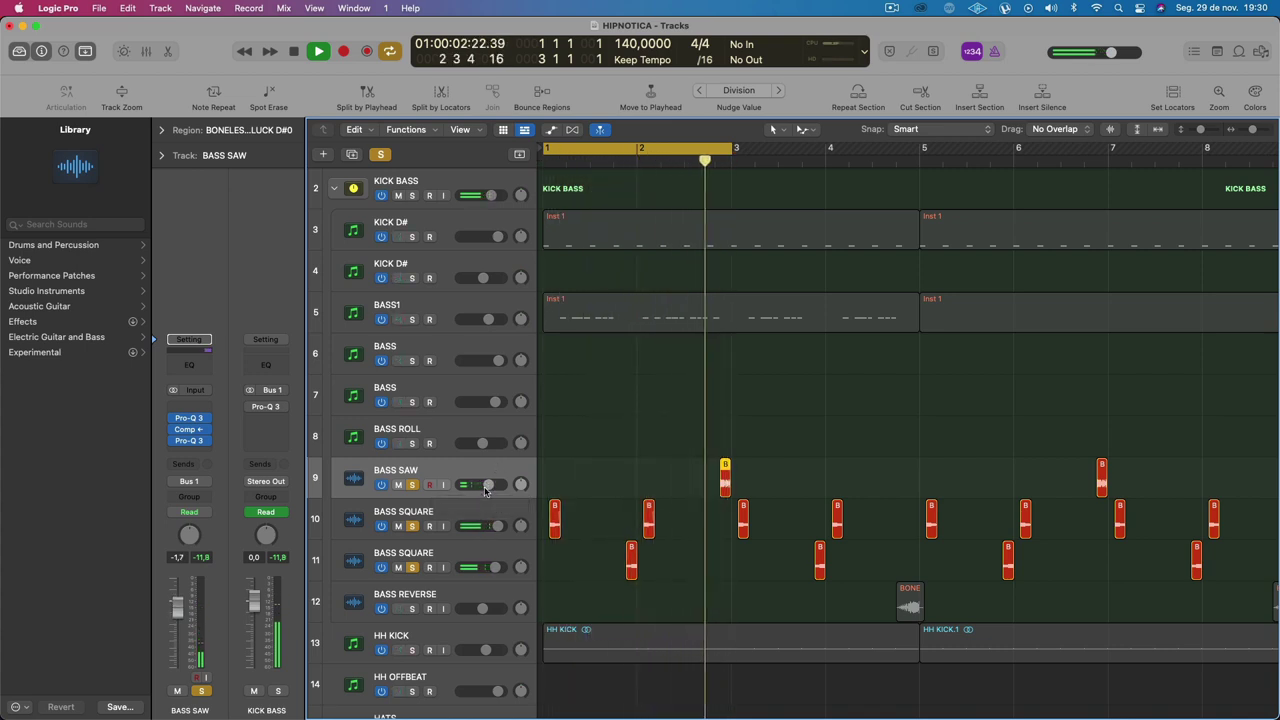
# Step: With the cycle moved to bars 3 to 5, solo BASS REVERSE and raise its volume to -2.5 dB
pyautogui.press('space')
pyautogui.moveTo(656, 150); pyautogui.dragTo(840, 153)
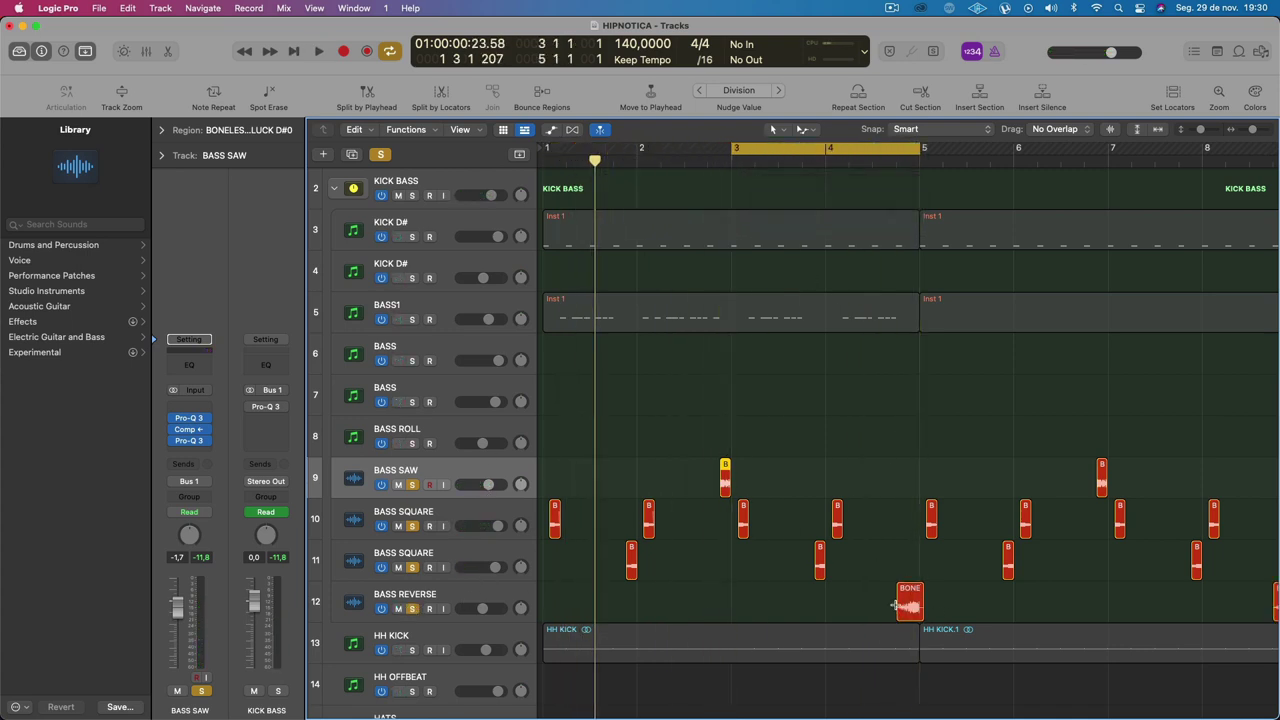
pyautogui.press('space')
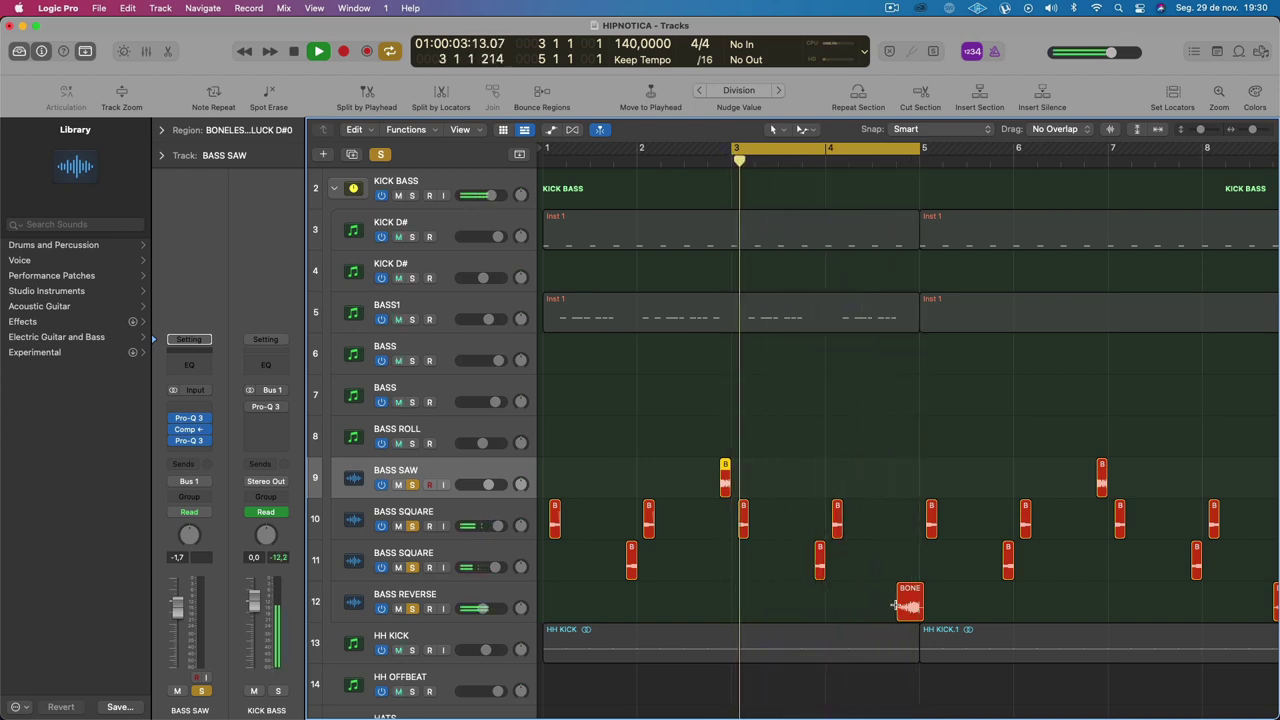
pyautogui.click(903, 605)
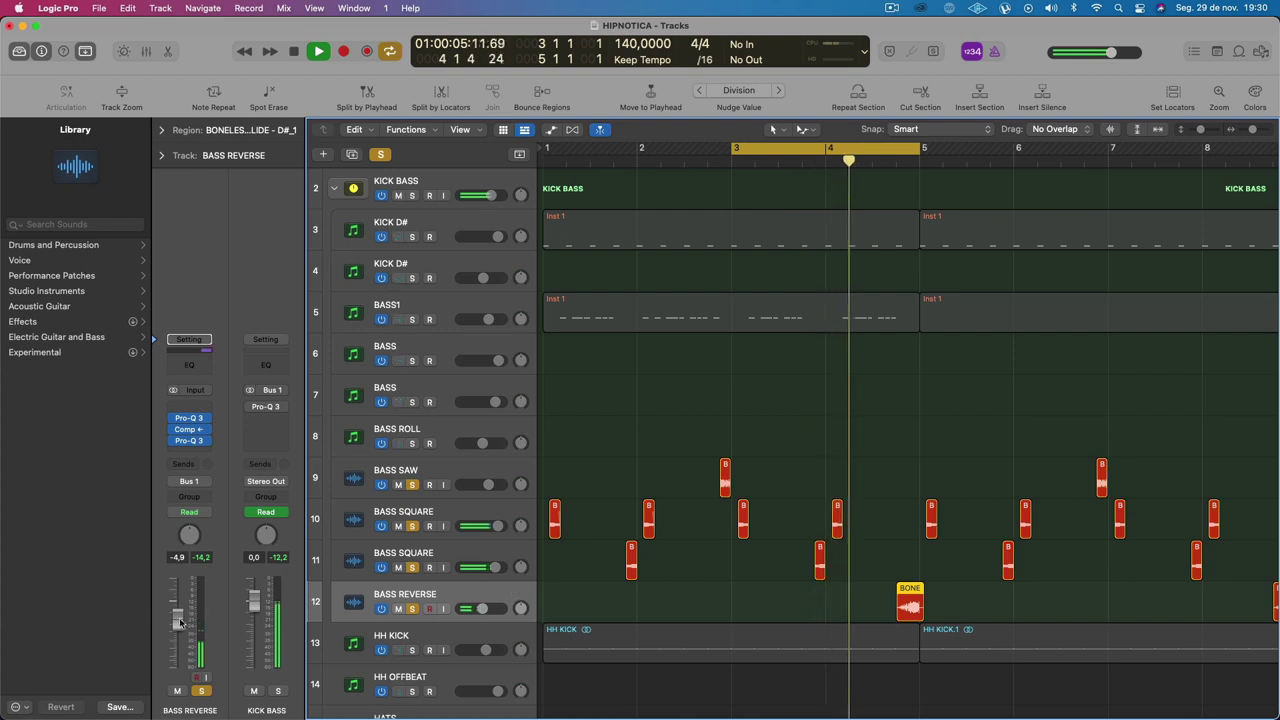
pyautogui.moveTo(180, 622); pyautogui.dragTo(180, 613)
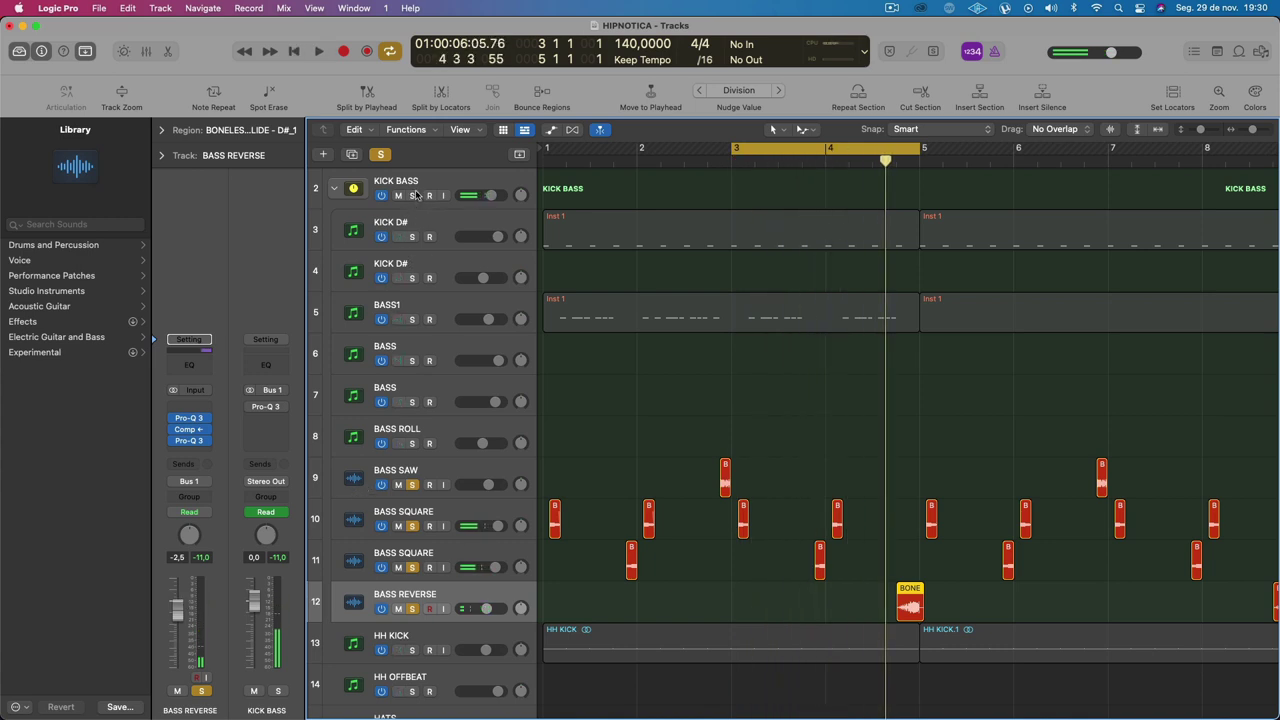
# Step: Solo both KICK D# tracks and BASS1, and play the whole kick and bass group with the cycle spanning bars 1 to 5
pyautogui.moveTo(415, 241); pyautogui.dragTo(415, 328)
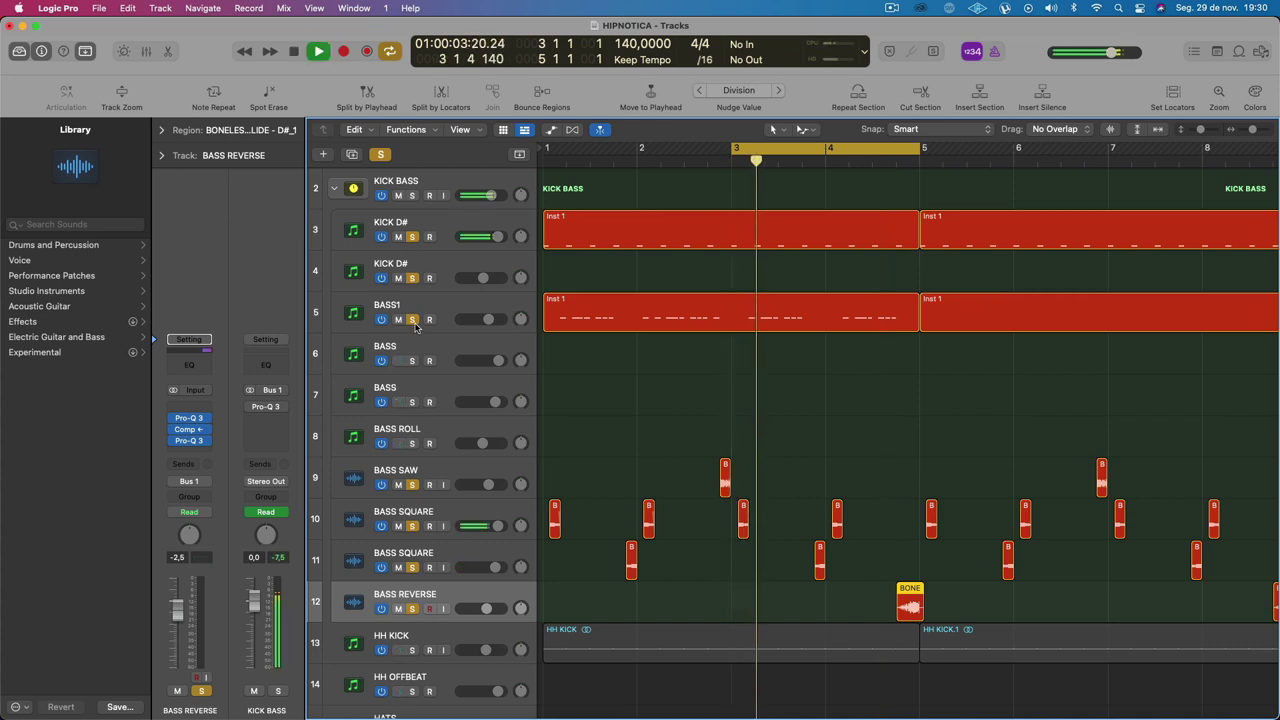
pyautogui.moveTo(546, 150); pyautogui.dragTo(920, 150)
pyautogui.press('space')
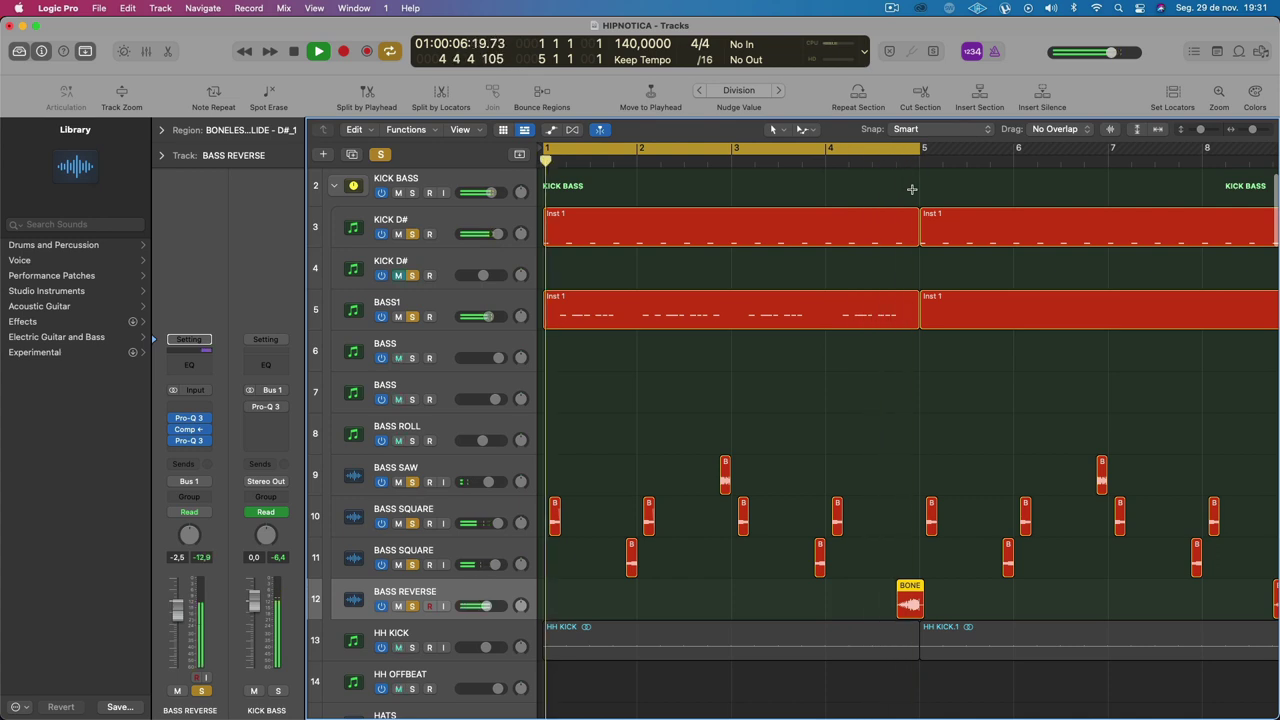
# Step: Open BASS1's PHA-979 plug-in to examine its delay and phase settings during playback, and close it
pyautogui.click(434, 299)
pyautogui.press('space')
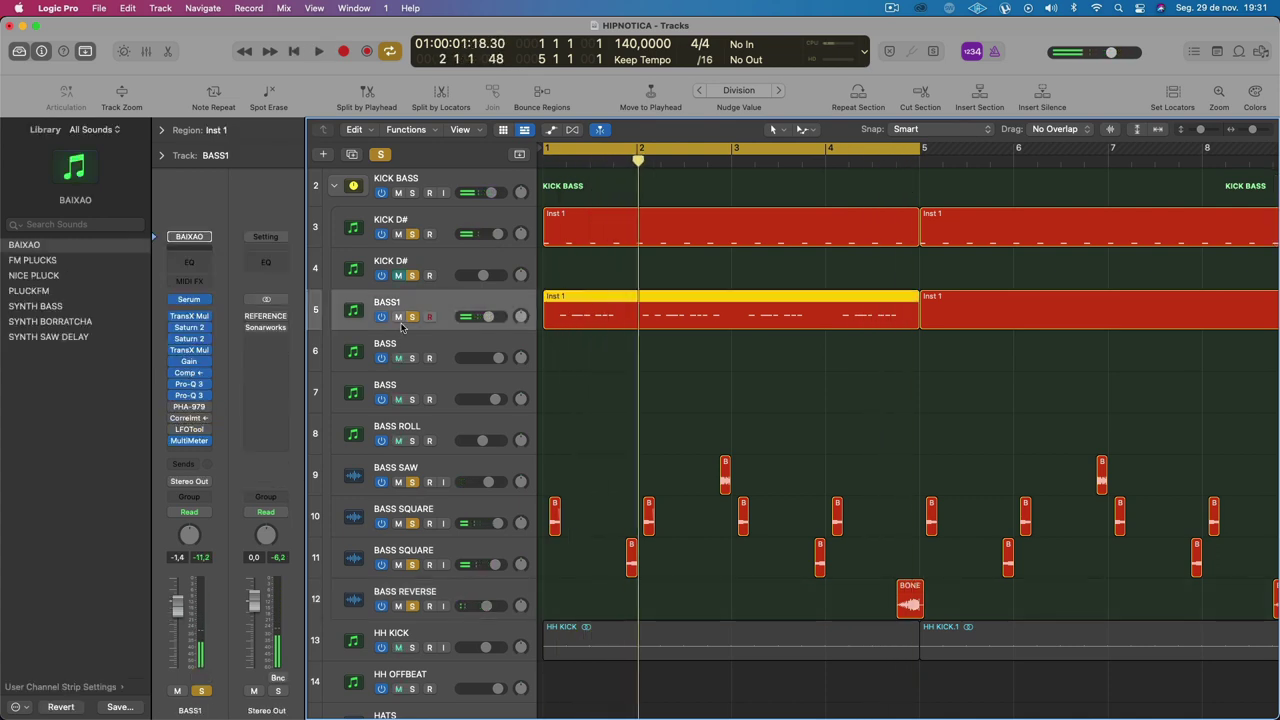
pyautogui.click(190, 407)
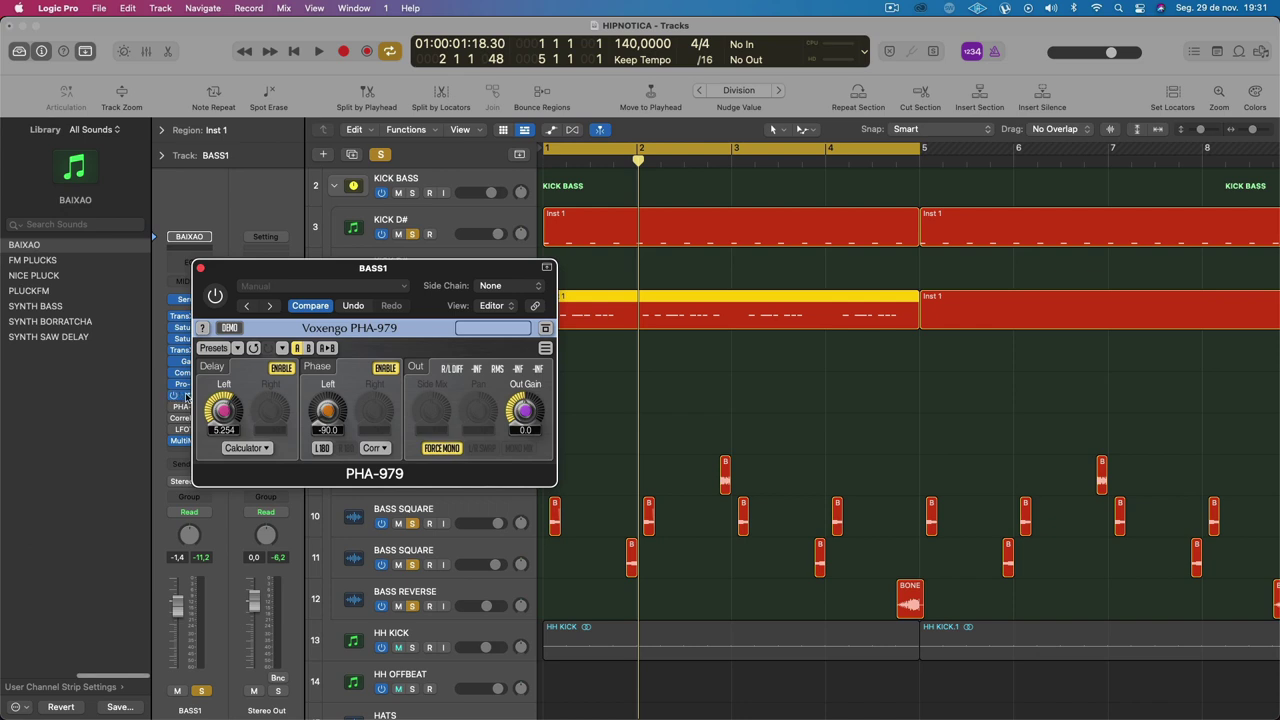
pyautogui.press('space')
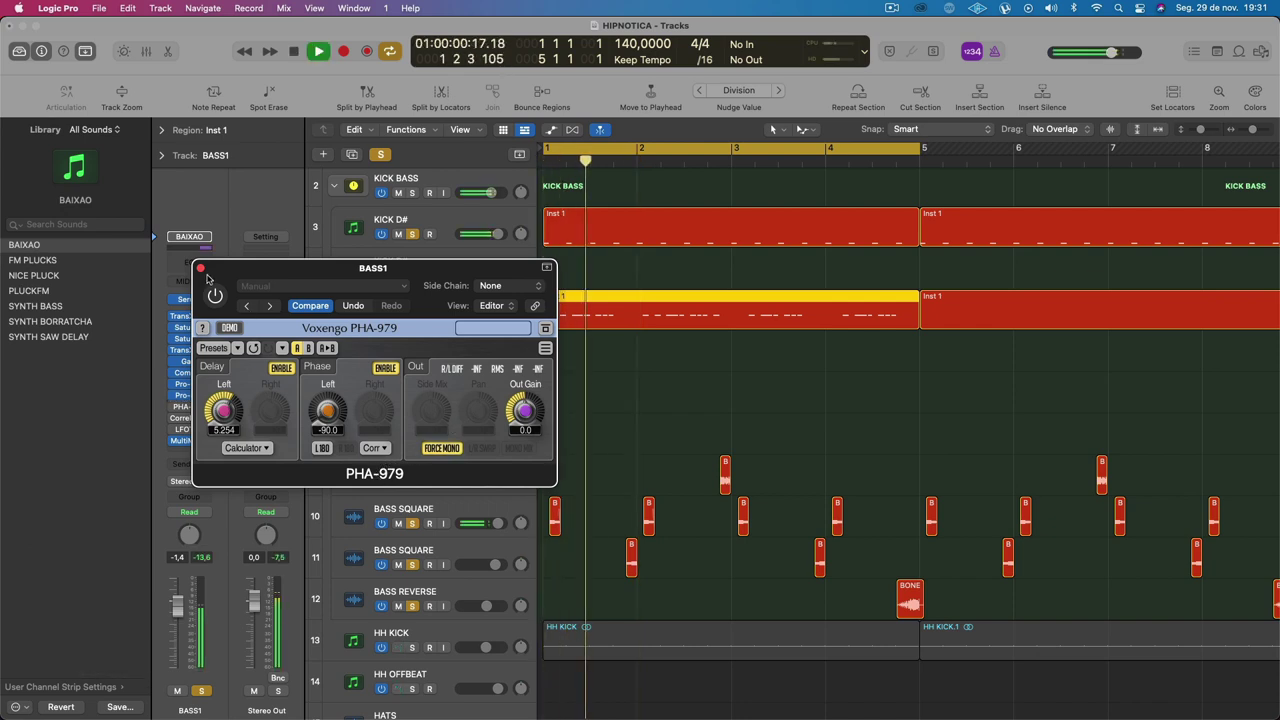
pyautogui.click(201, 268)
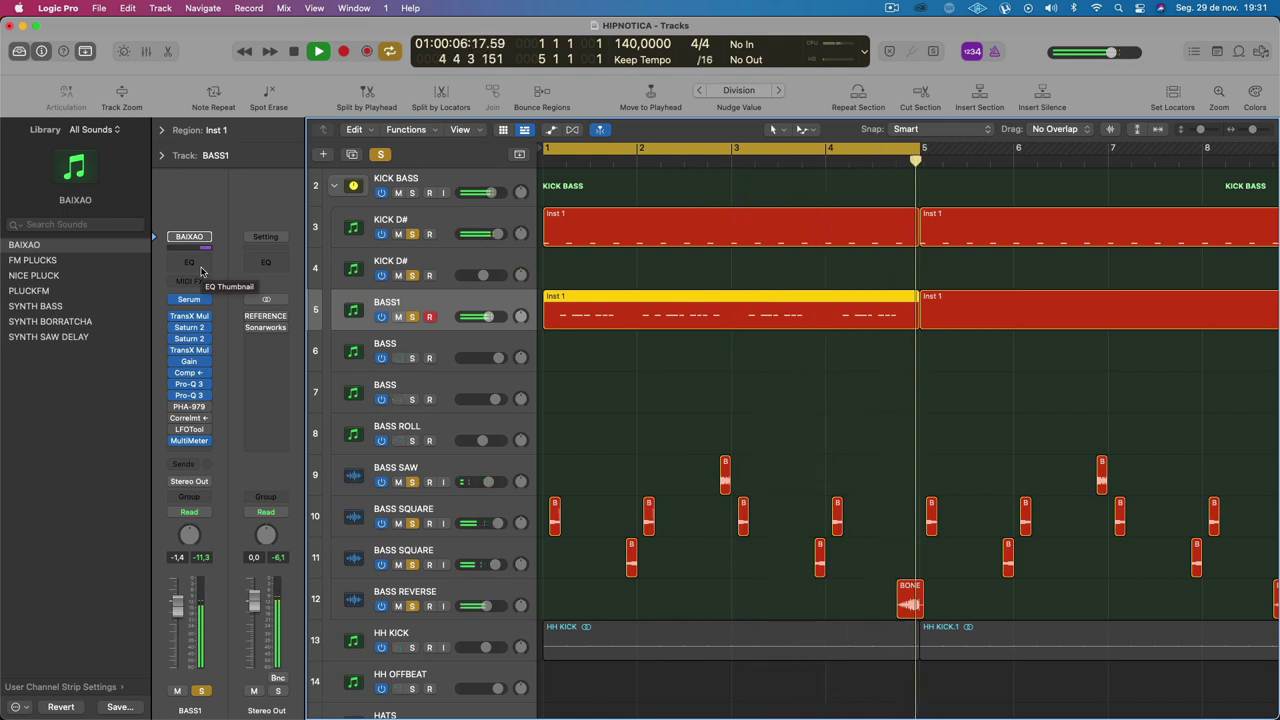
# Step: Unsolo every track from BASS REVERSE up to KICK D# and play the full arrangement
pyautogui.click(899, 585)
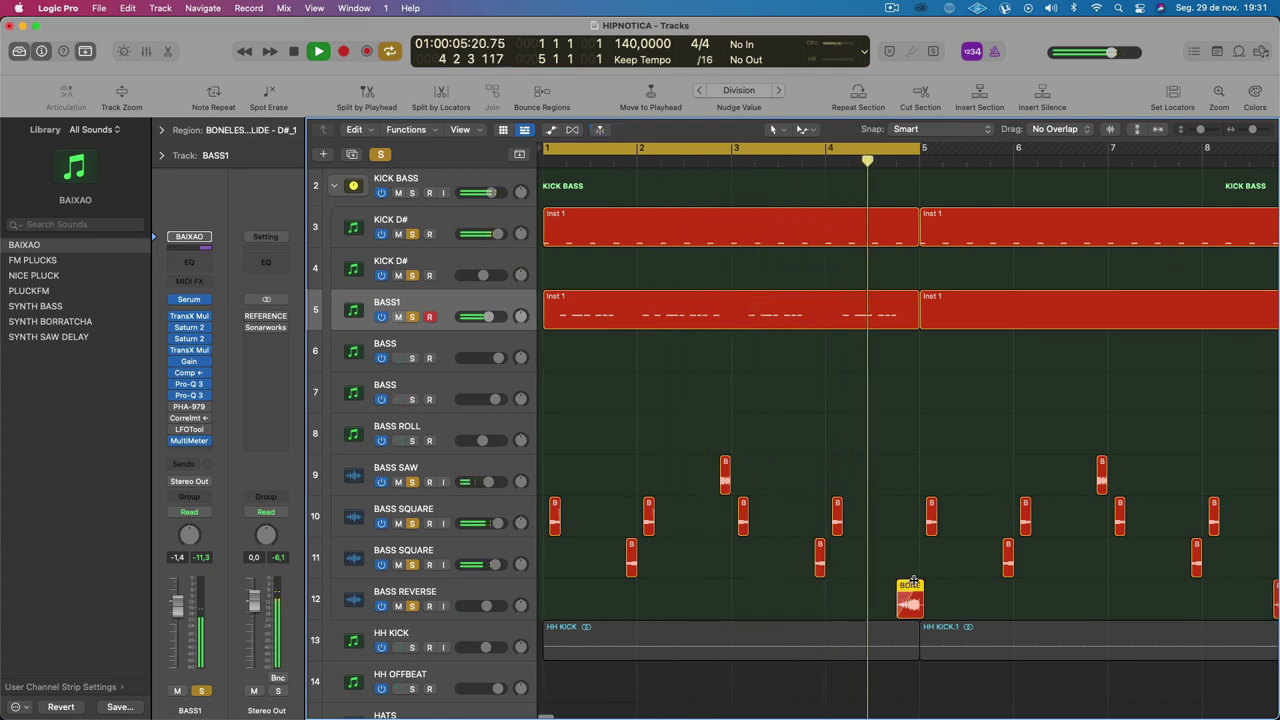
pyautogui.scroll(1, 914, 581)
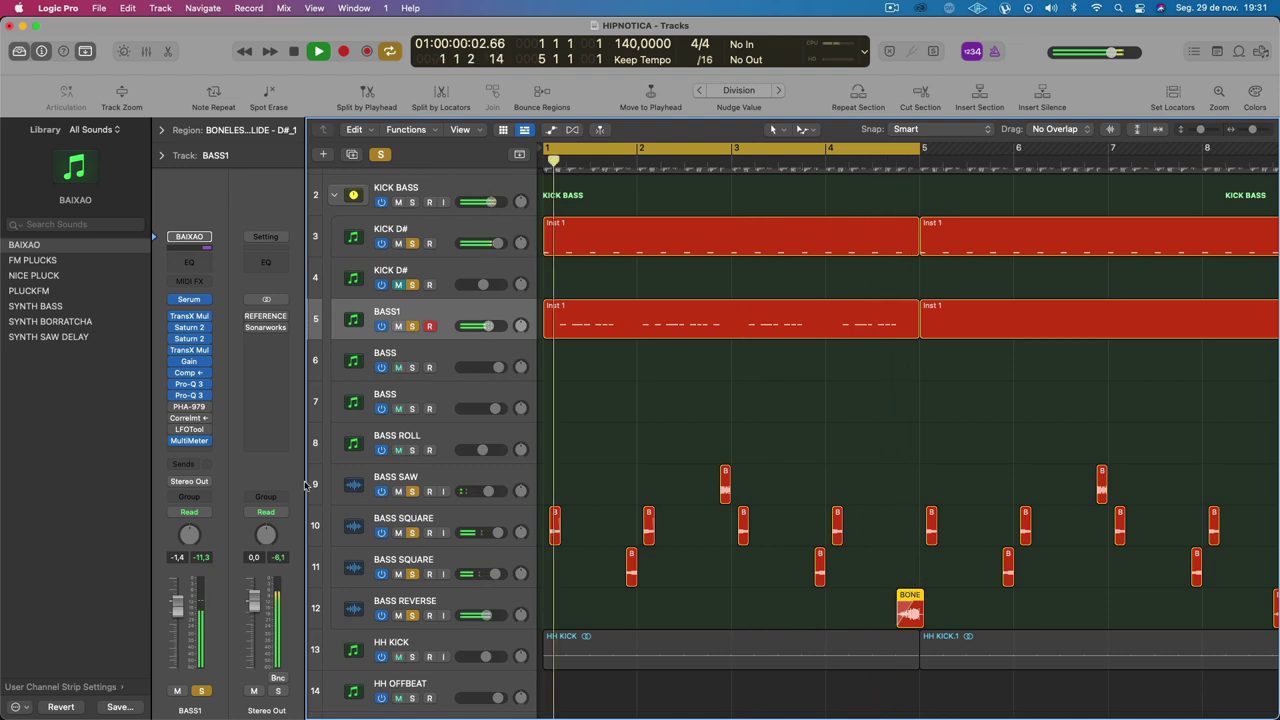
pyautogui.press('space')
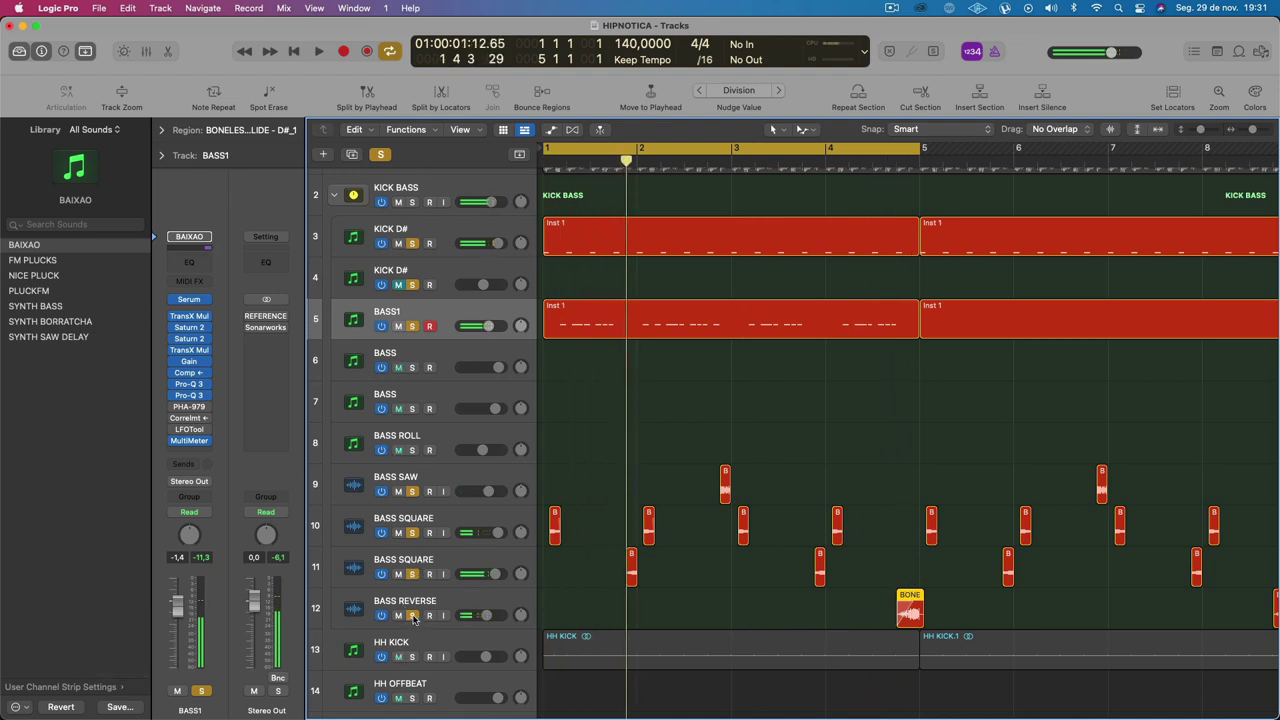
pyautogui.moveTo(413, 618); pyautogui.dragTo(413, 241)
pyautogui.press('space')
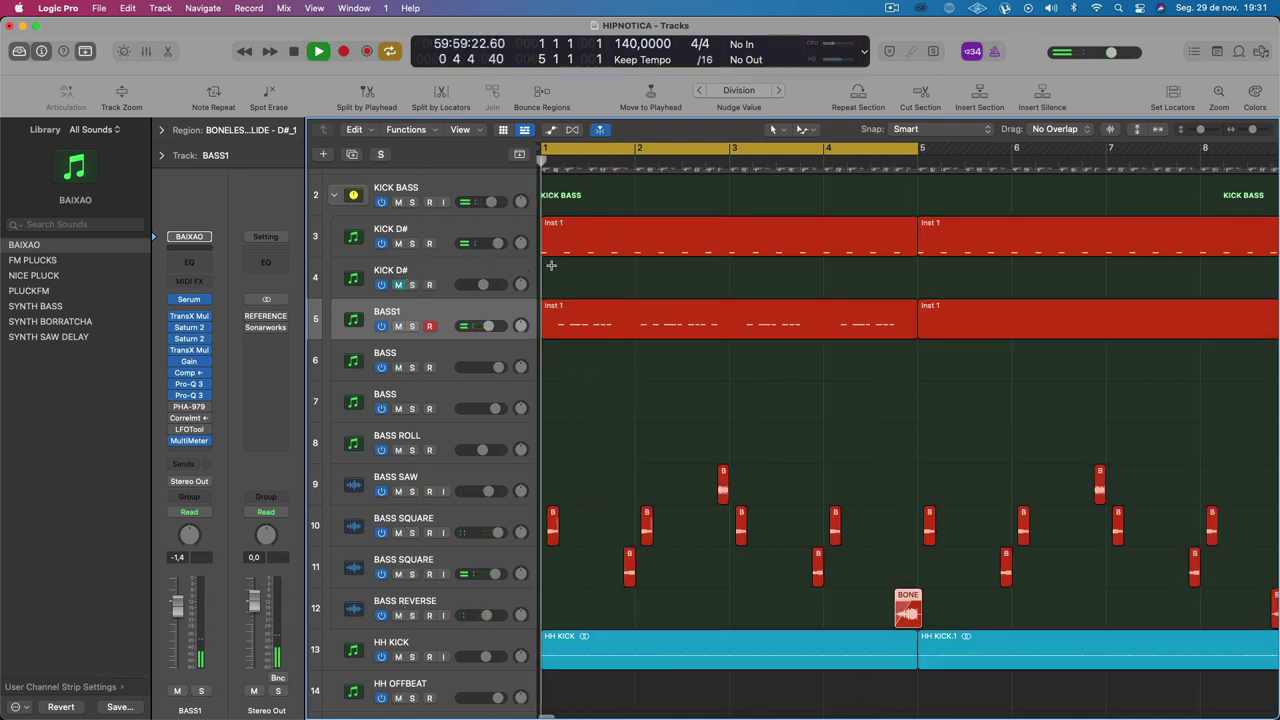
# Step: Extend the playback cycle to bars 1 to 33 and play the arrangement while looking through the percussion, pluck and synth tracks
pyautogui.scroll(-3, 649, 437)
pyautogui.scroll(-4, 649, 435)
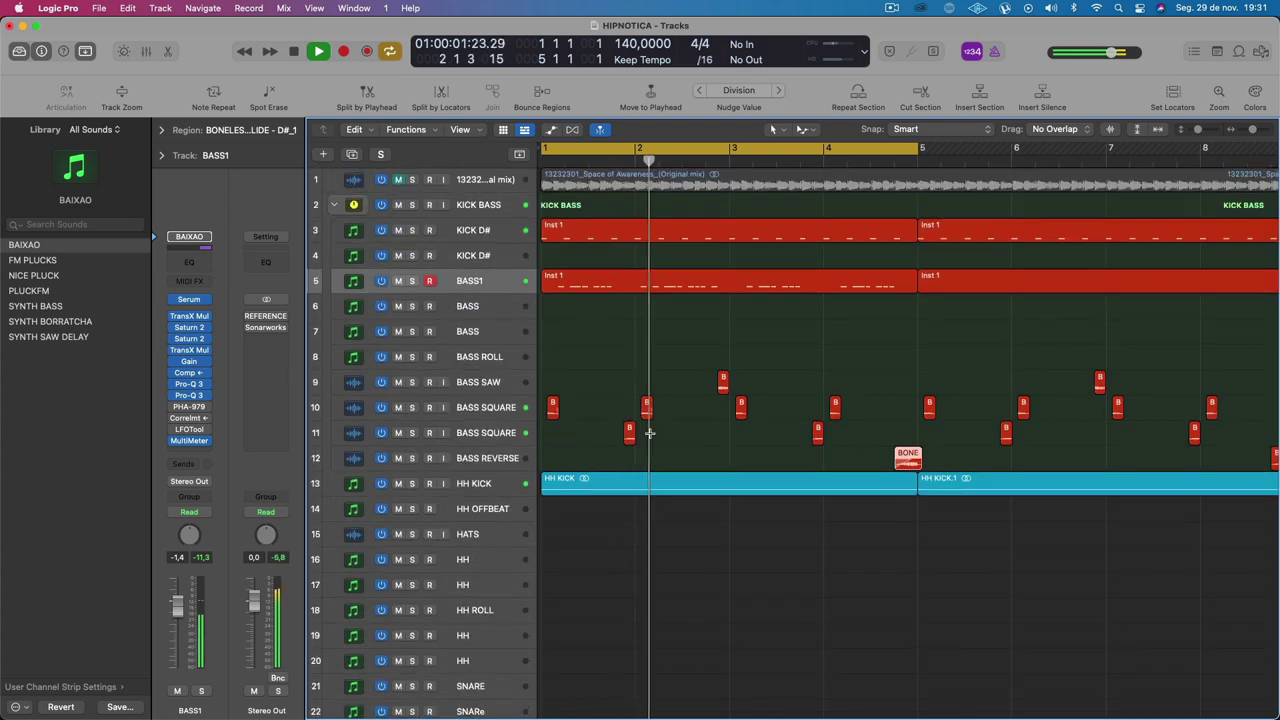
pyautogui.scroll(-15, 650, 432)
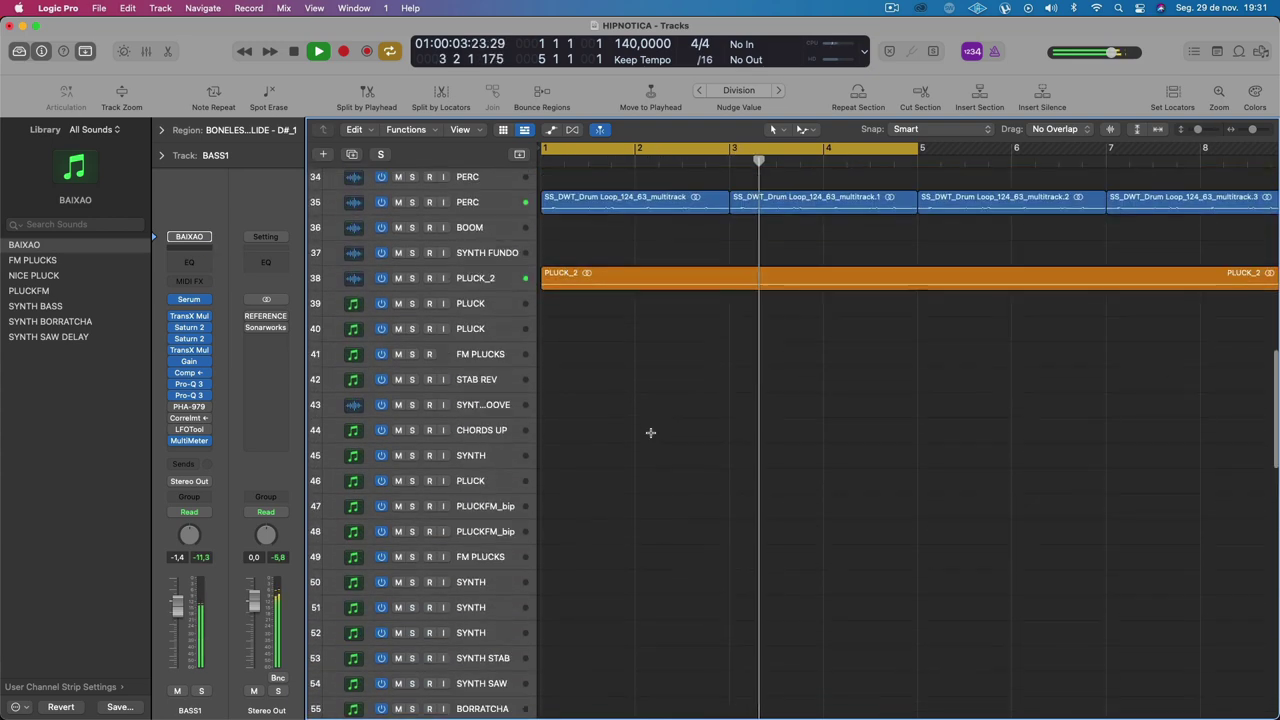
pyautogui.scroll(3, 650, 432)
pyautogui.scroll(-3, 648, 432)
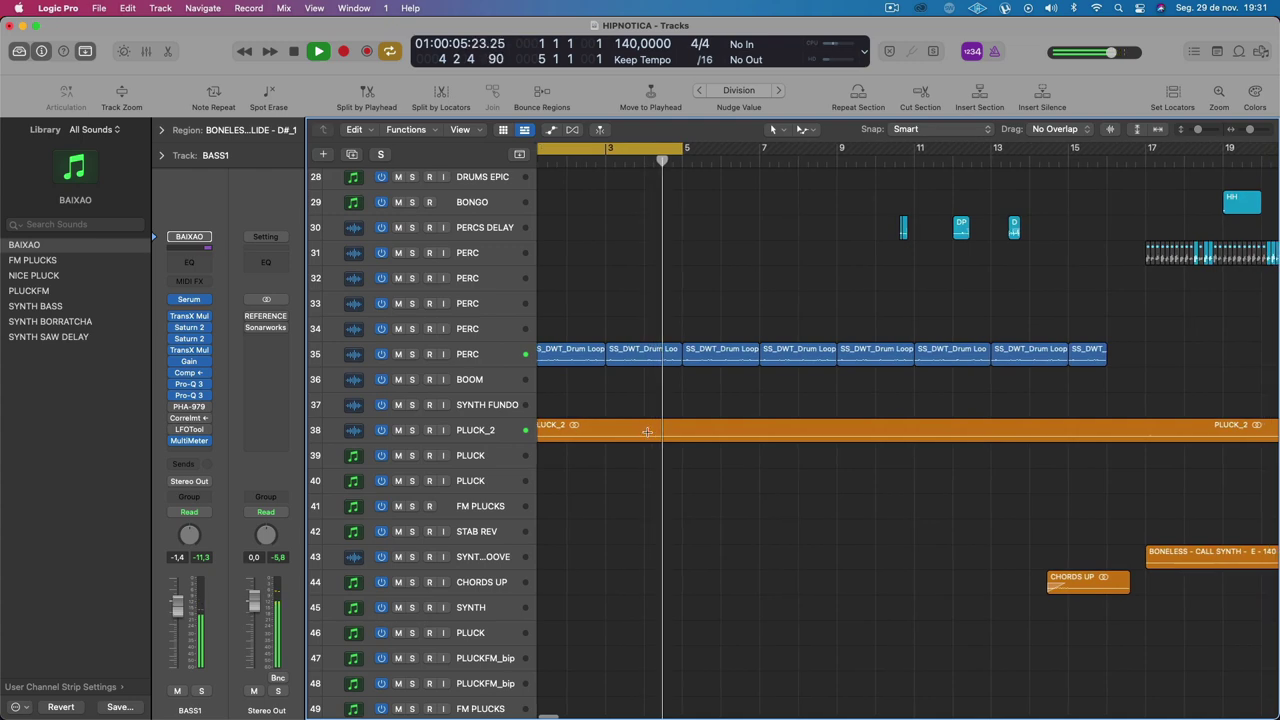
pyautogui.scroll(12, 648, 432)
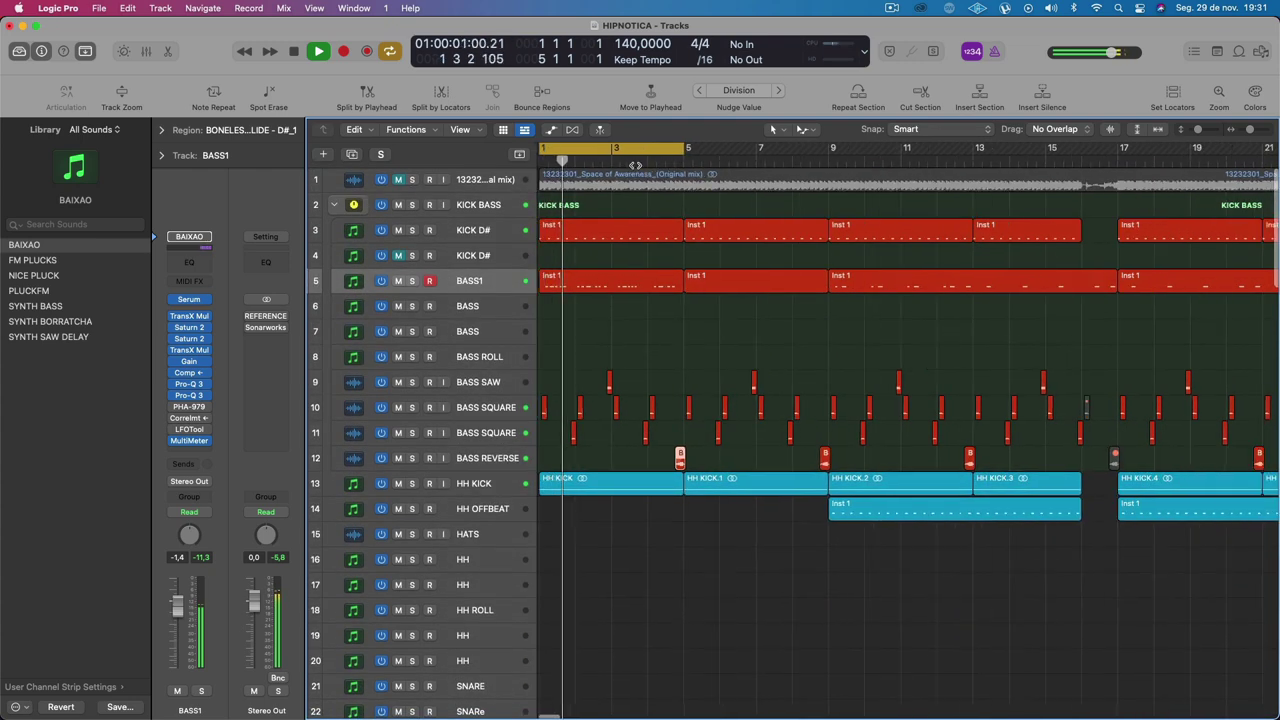
pyautogui.scroll(-3, 635, 165)
pyautogui.press('space')
pyautogui.moveTo(633, 160); pyautogui.dragTo(1227, 212)
pyautogui.press('space')
pyautogui.scroll(-3, 842, 310)
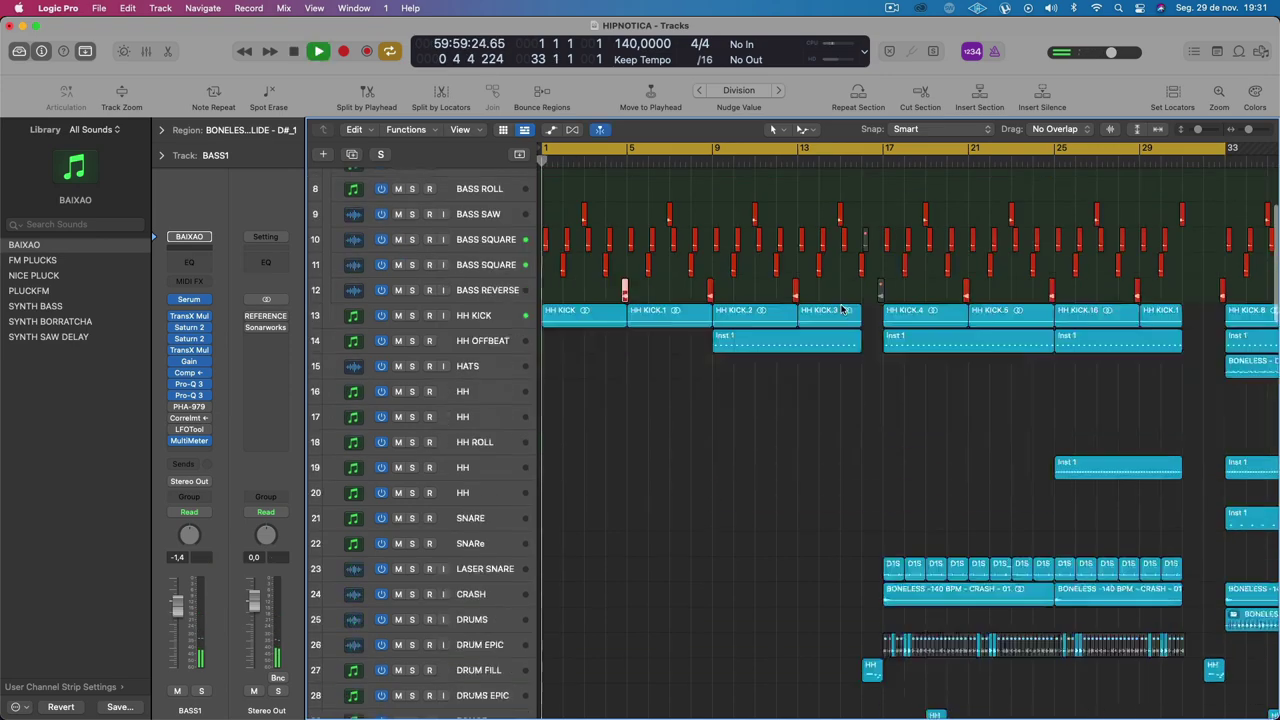
pyautogui.scroll(-2, 842, 310)
pyautogui.scroll(-2, 842, 310)
pyautogui.scroll(-10, 842, 310)
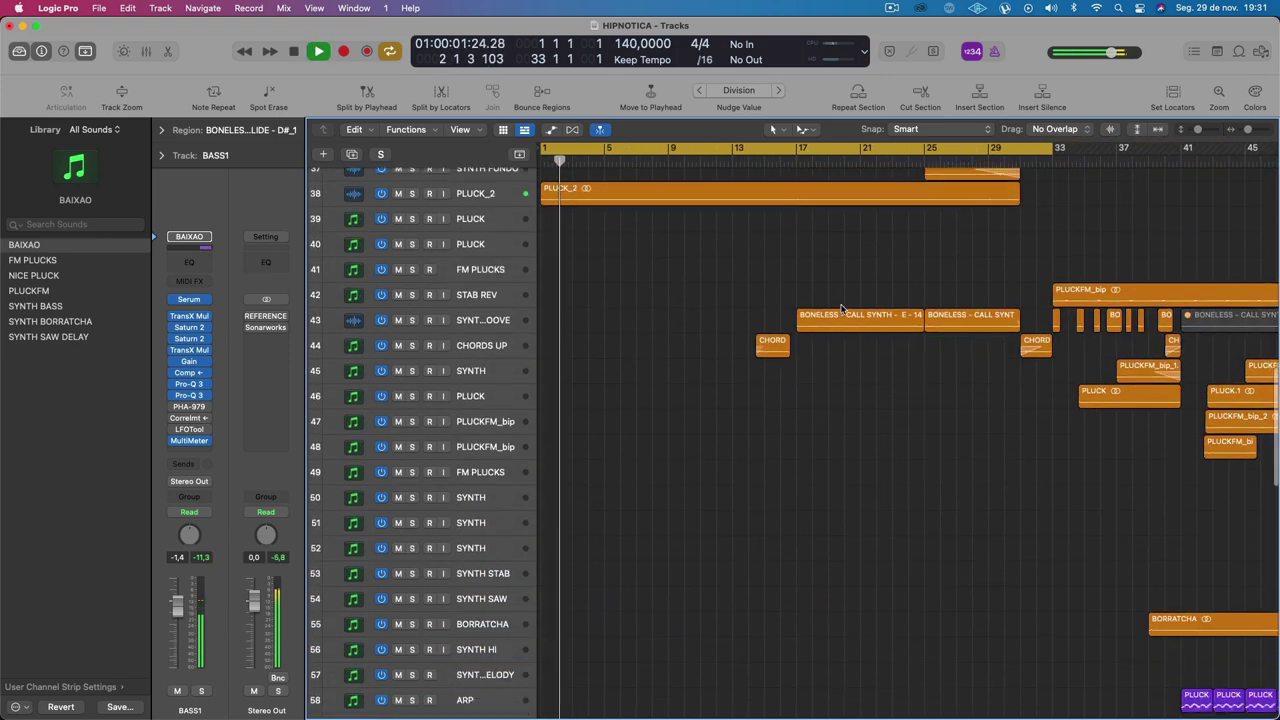
pyautogui.scroll(15, 840, 309)
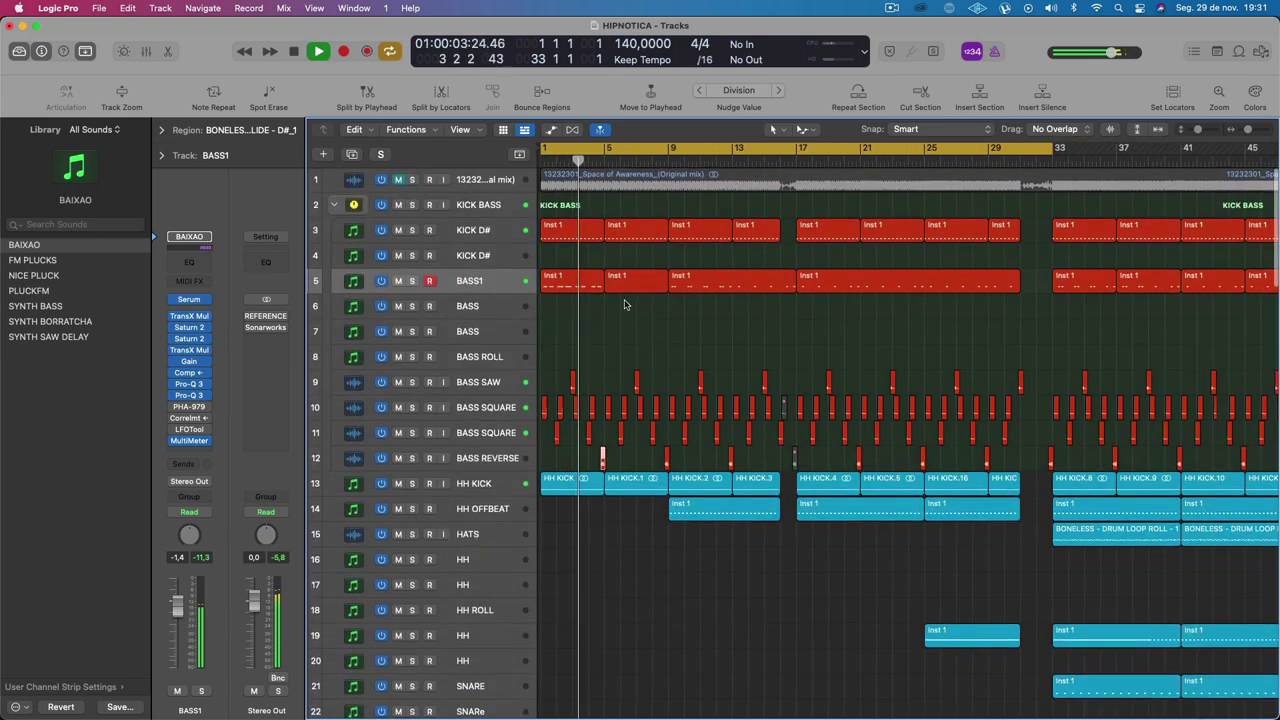
# Step: Replace BASS1's regions from bar 5 to 31 with copies of its first region, trimming the copy before bar 17 to end at bar 16
pyautogui.moveTo(624, 304); pyautogui.dragTo(928, 278)
pyautogui.press('Delete')
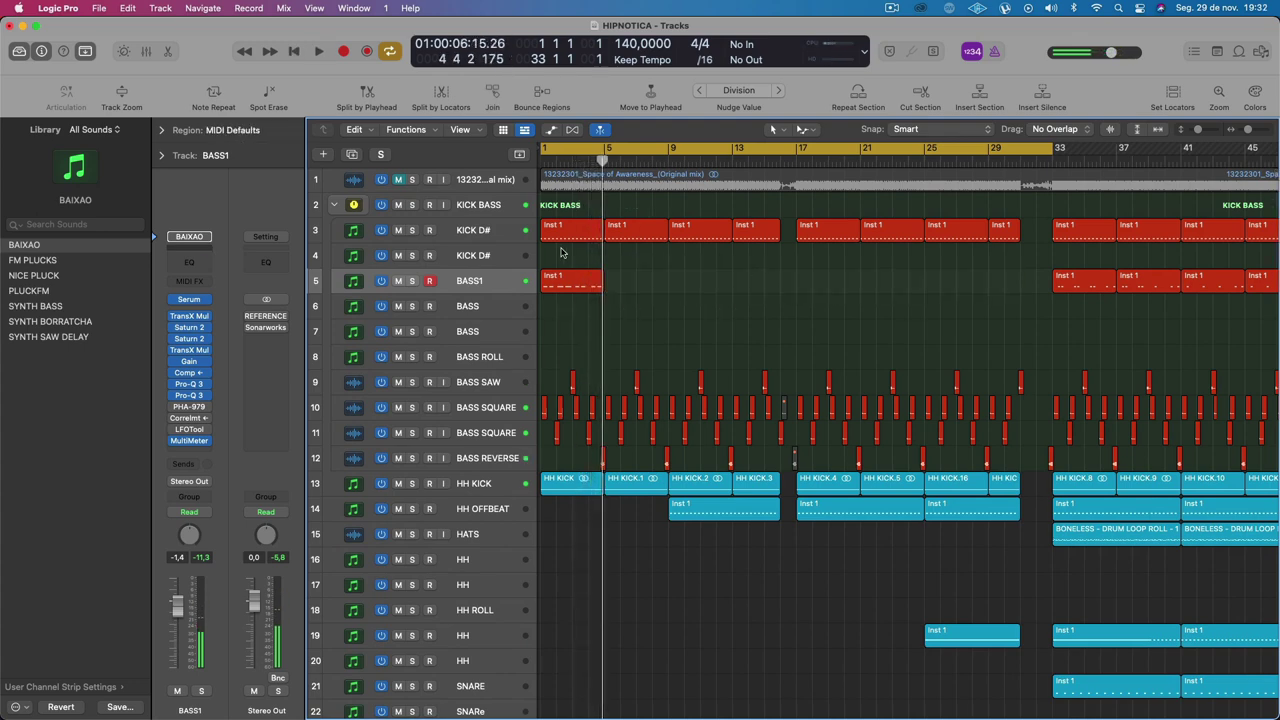
pyautogui.moveTo(562, 280); pyautogui.dragTo(704, 288)
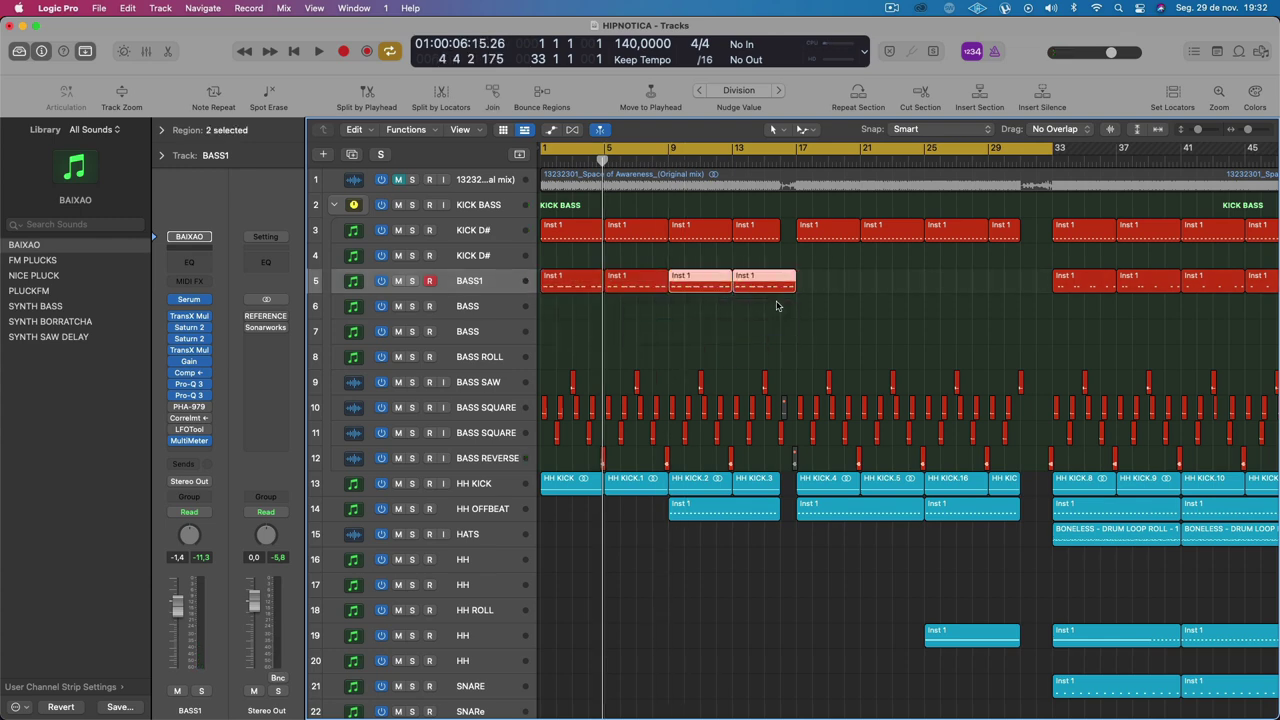
pyautogui.moveTo(790, 290); pyautogui.dragTo(577, 284)
pyautogui.moveTo(577, 284); pyautogui.dragTo(832, 291)
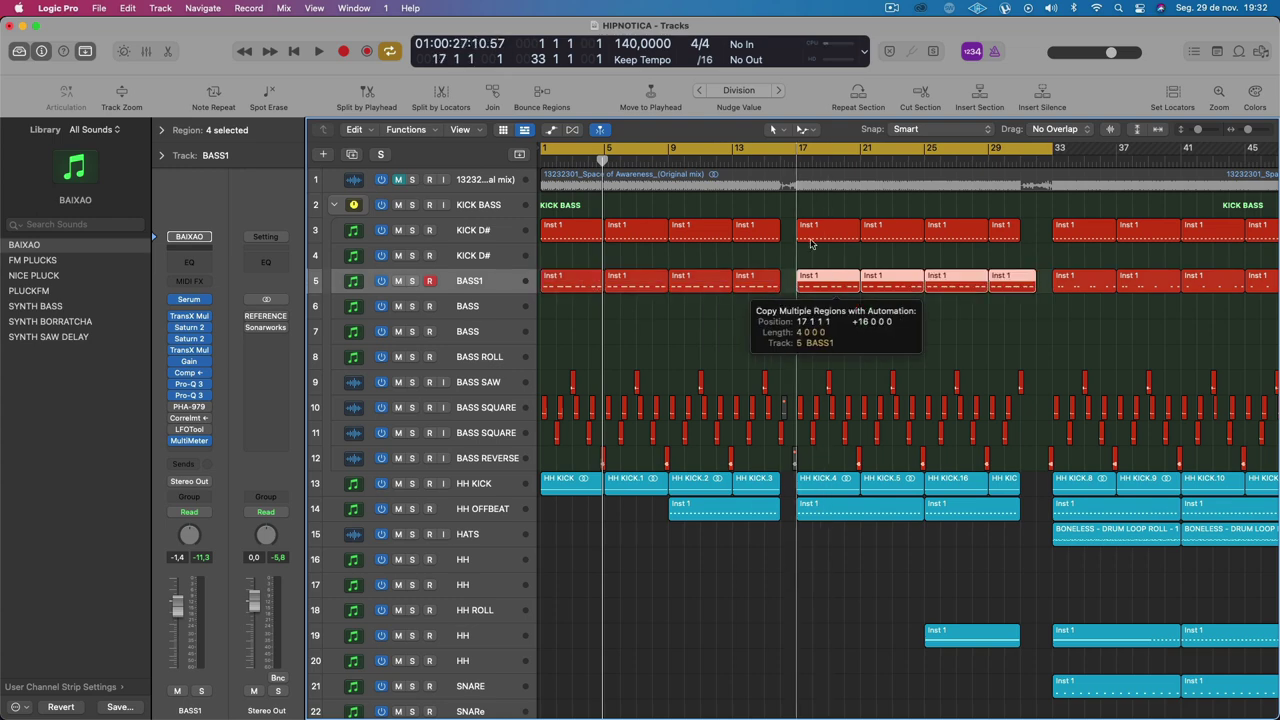
# Step: Play the arrangement with the cycle off and shorten the last copied BASS1 region, starting at bar 29, to 2 bars
pyautogui.click(720, 161)
pyautogui.press('space')
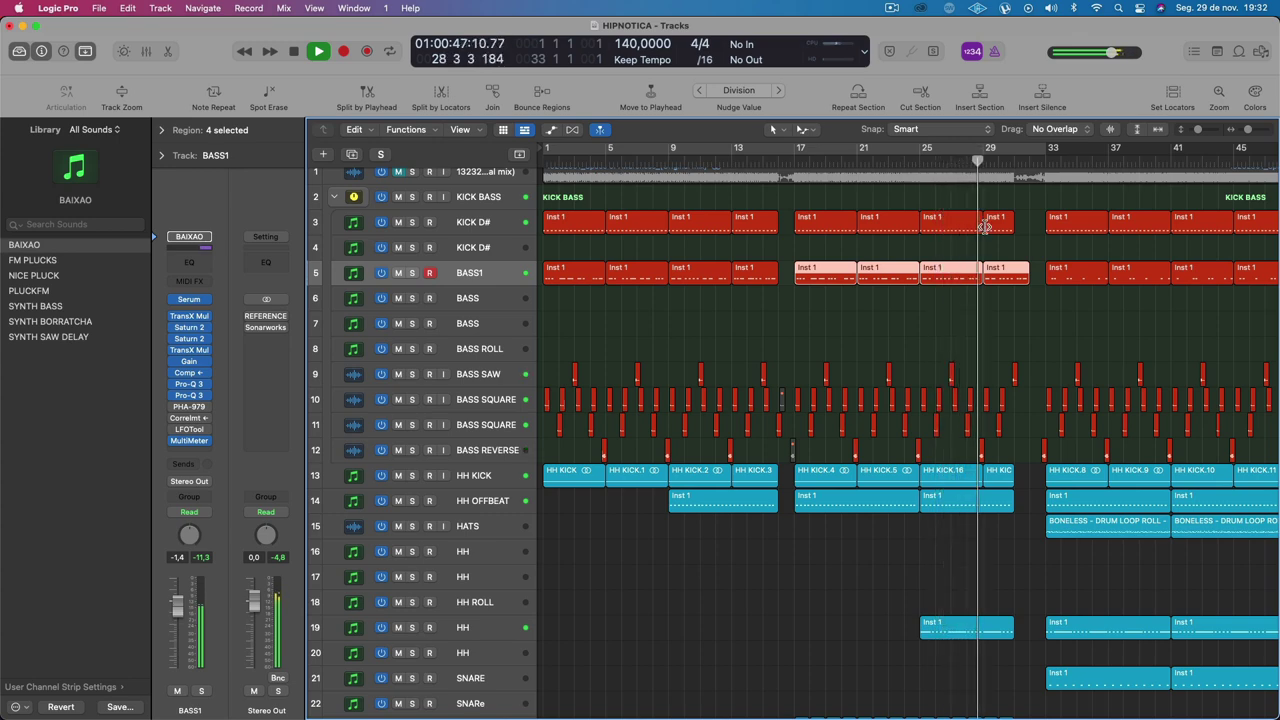
pyautogui.hscroll(3, 985, 226)
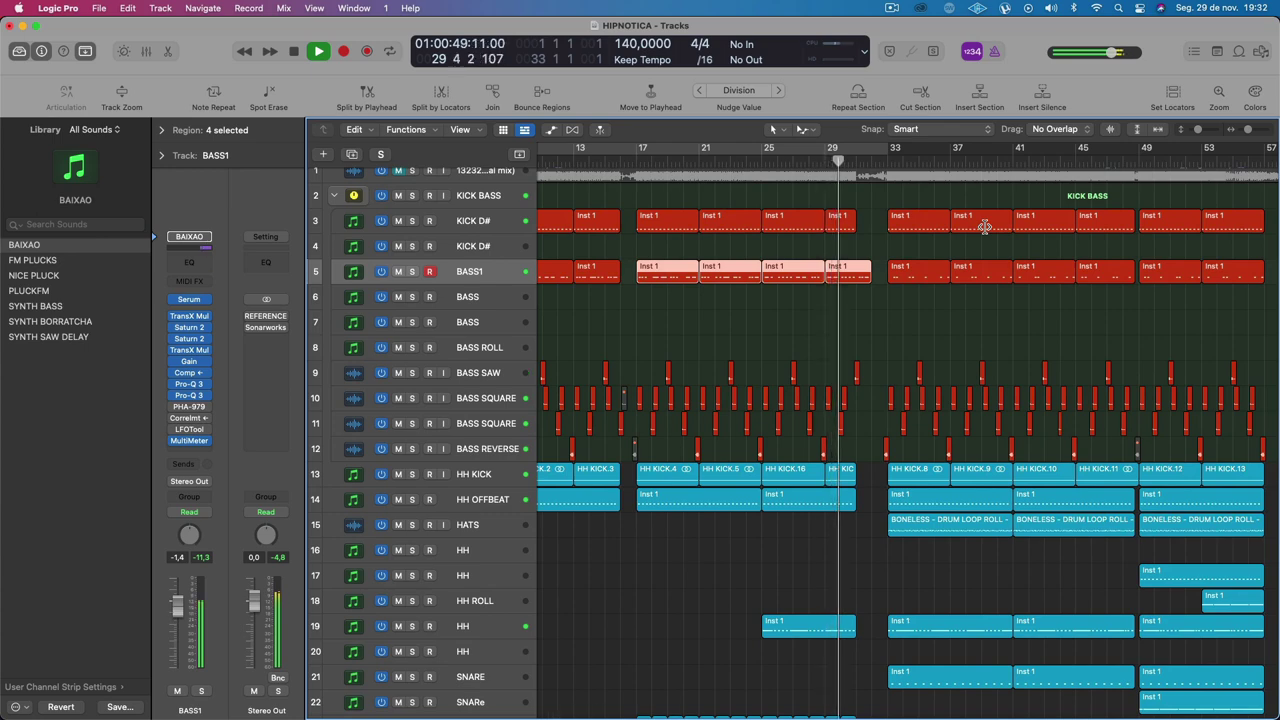
pyautogui.moveTo(865, 280); pyautogui.dragTo(856, 281)
pyautogui.click(870, 293)
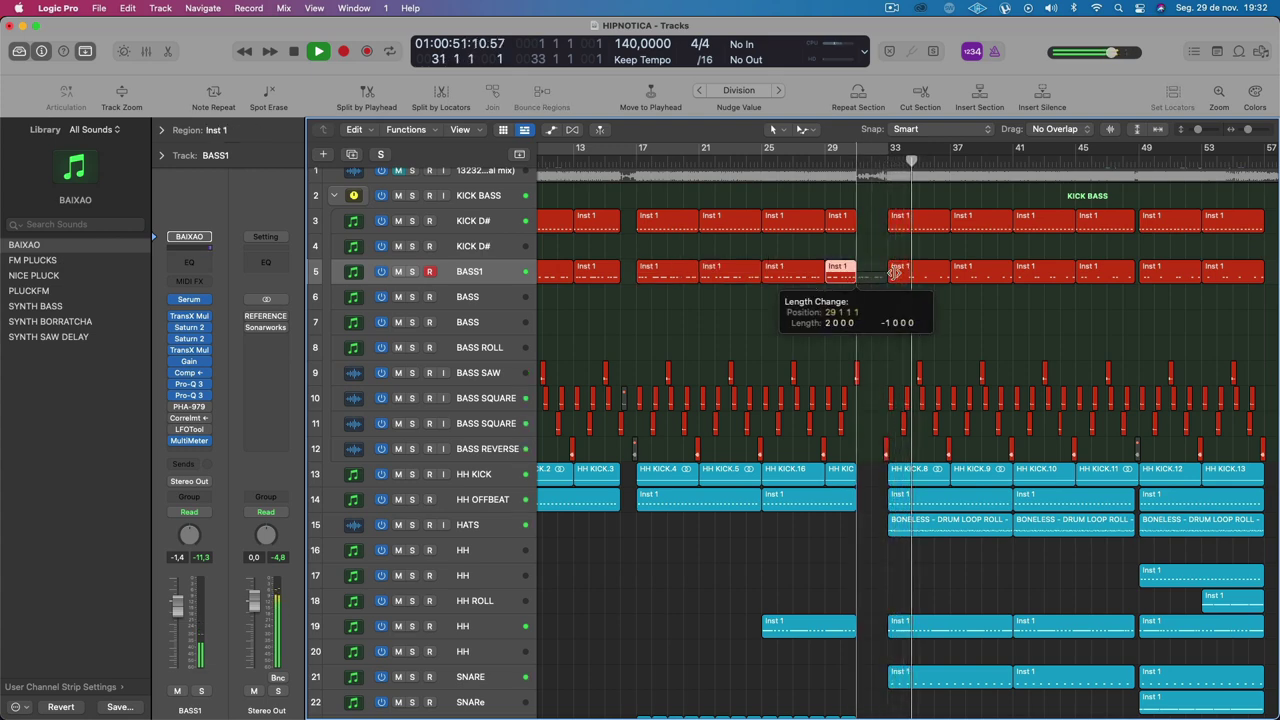
pyautogui.press('space')
pyautogui.hscroll(5, 977, 305)
pyautogui.hscroll(-2, 977, 304)
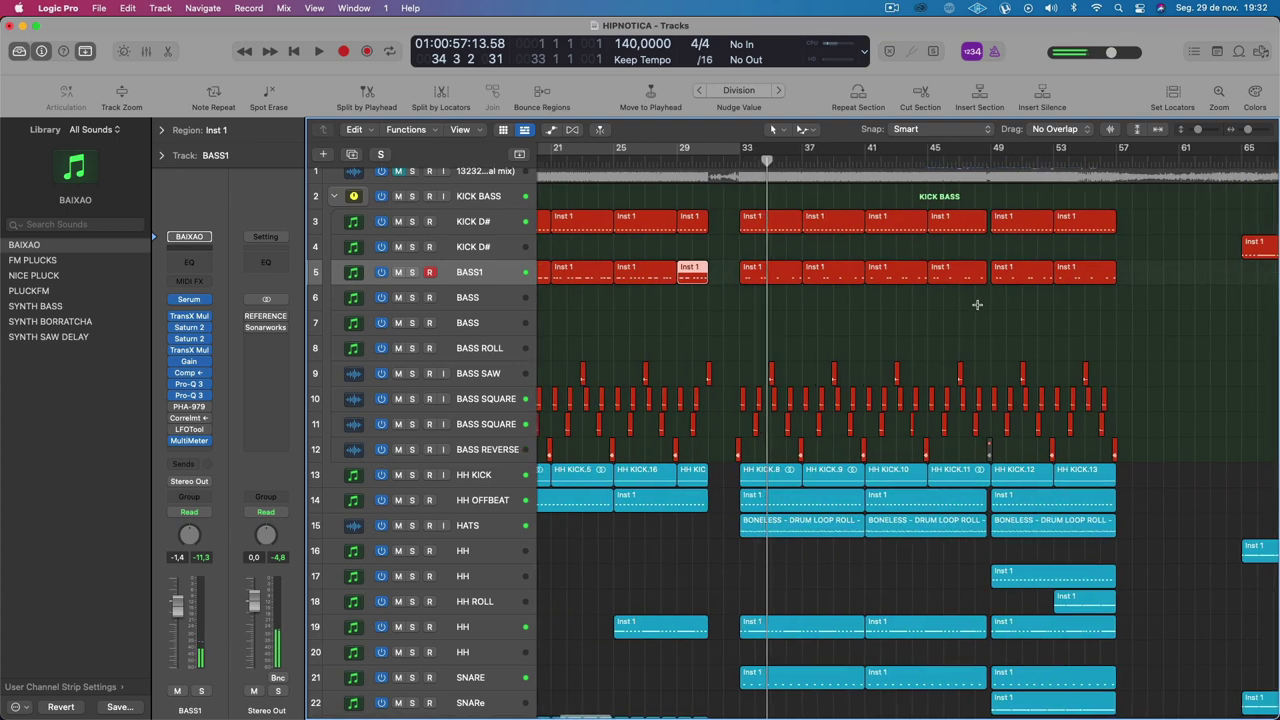
# Step: Play the arrangement with the cycle set to bars 81 to 97 and select the BASS track that plays in that section
pyautogui.hscroll(-1, 977, 305)
pyautogui.hscroll(15, 846, 251)
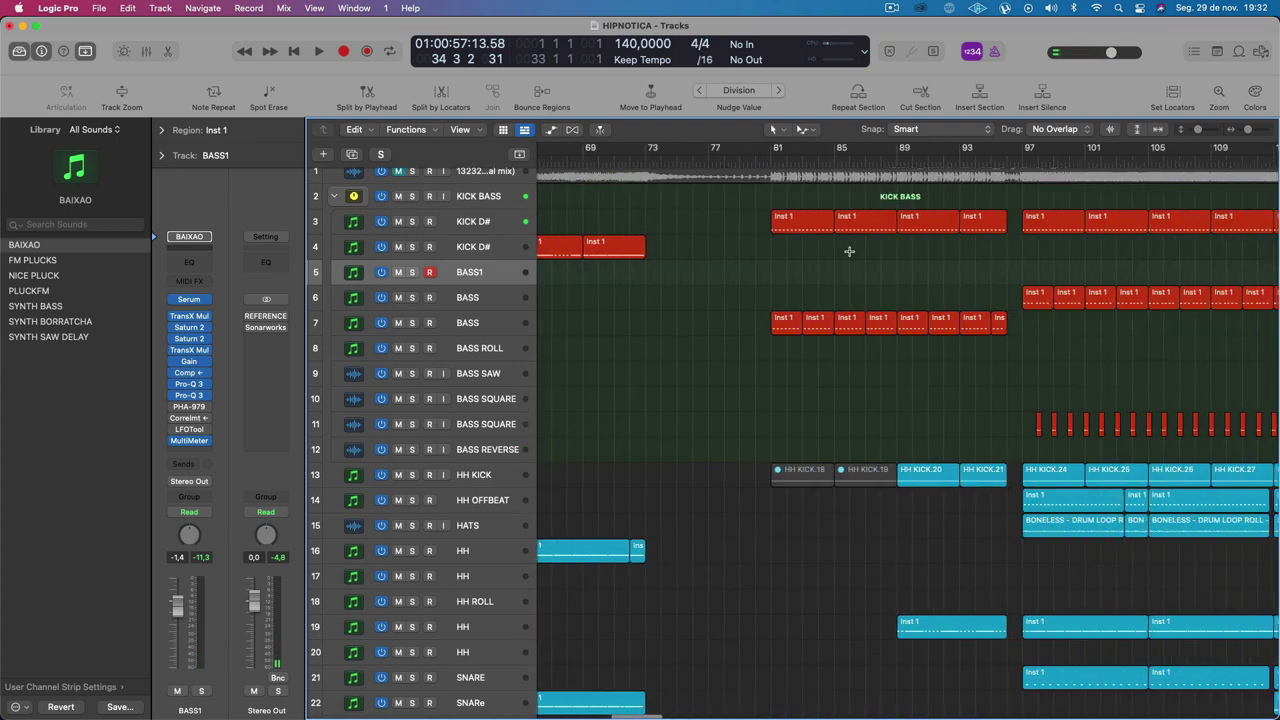
pyautogui.moveTo(735, 148); pyautogui.dragTo(1240, 151)
pyautogui.press('space')
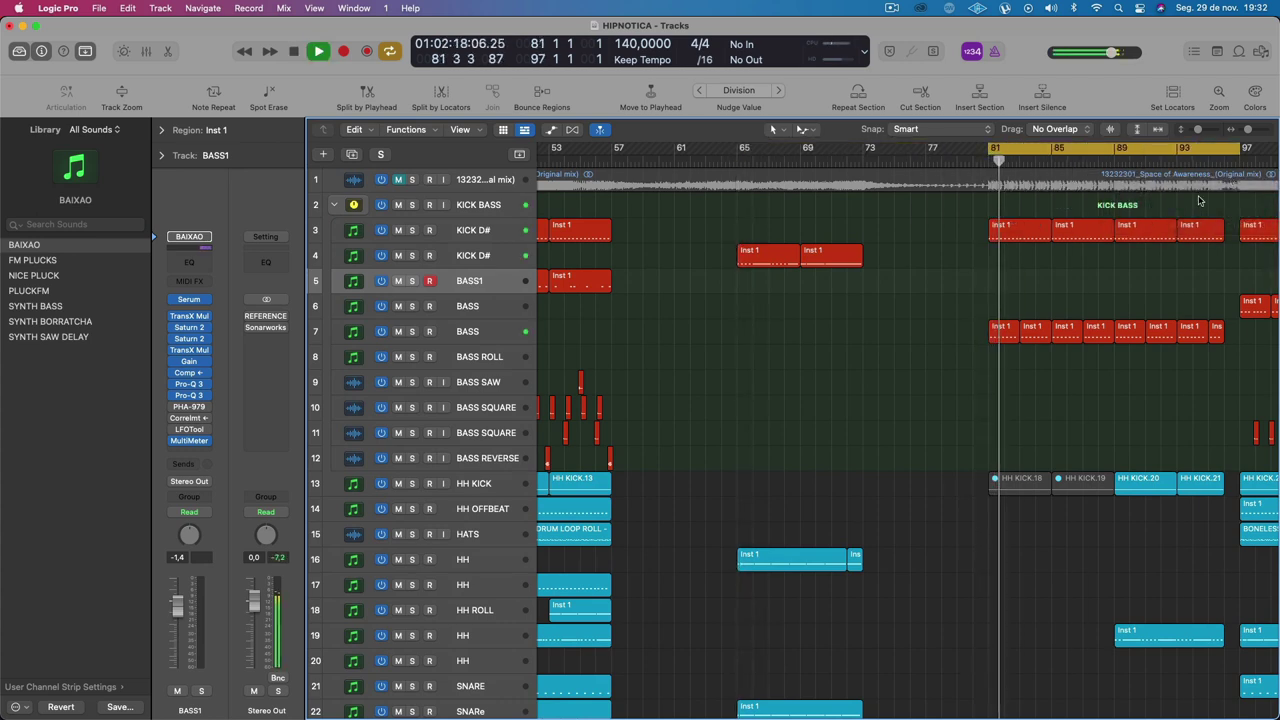
pyautogui.click(461, 331)
pyautogui.hscroll(14, 745, 357)
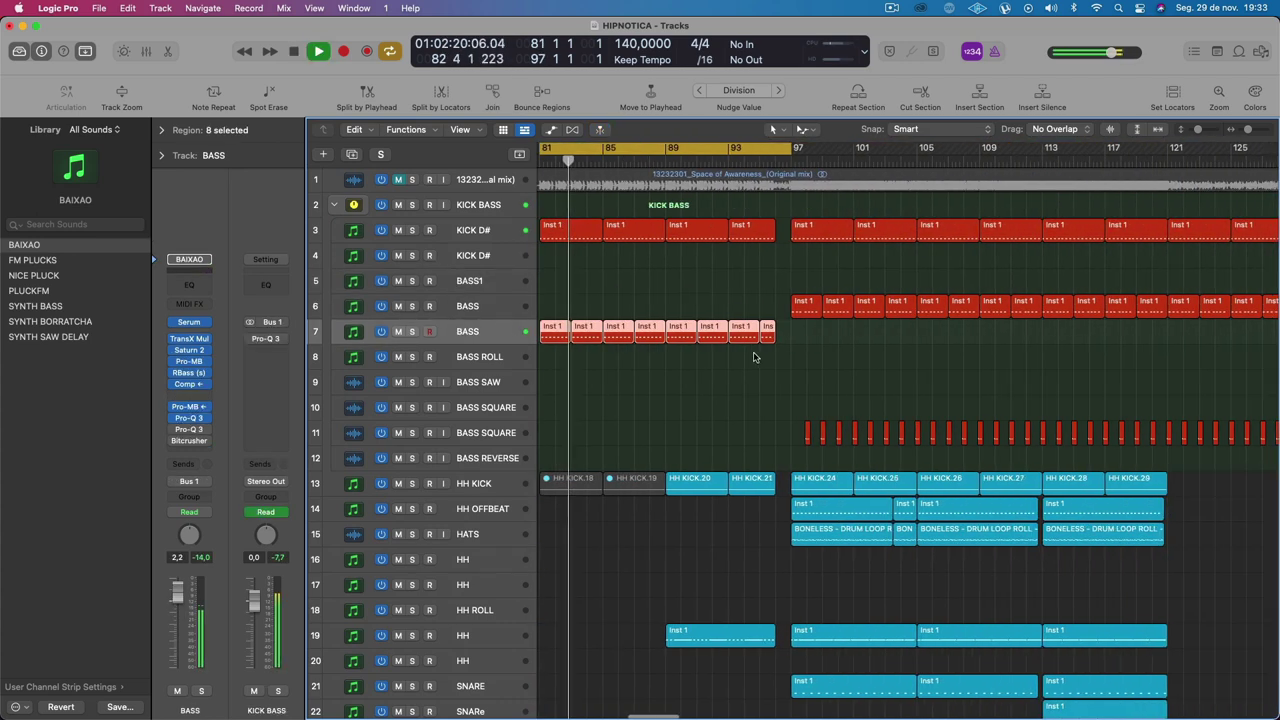
pyautogui.hscroll(-3, 755, 357)
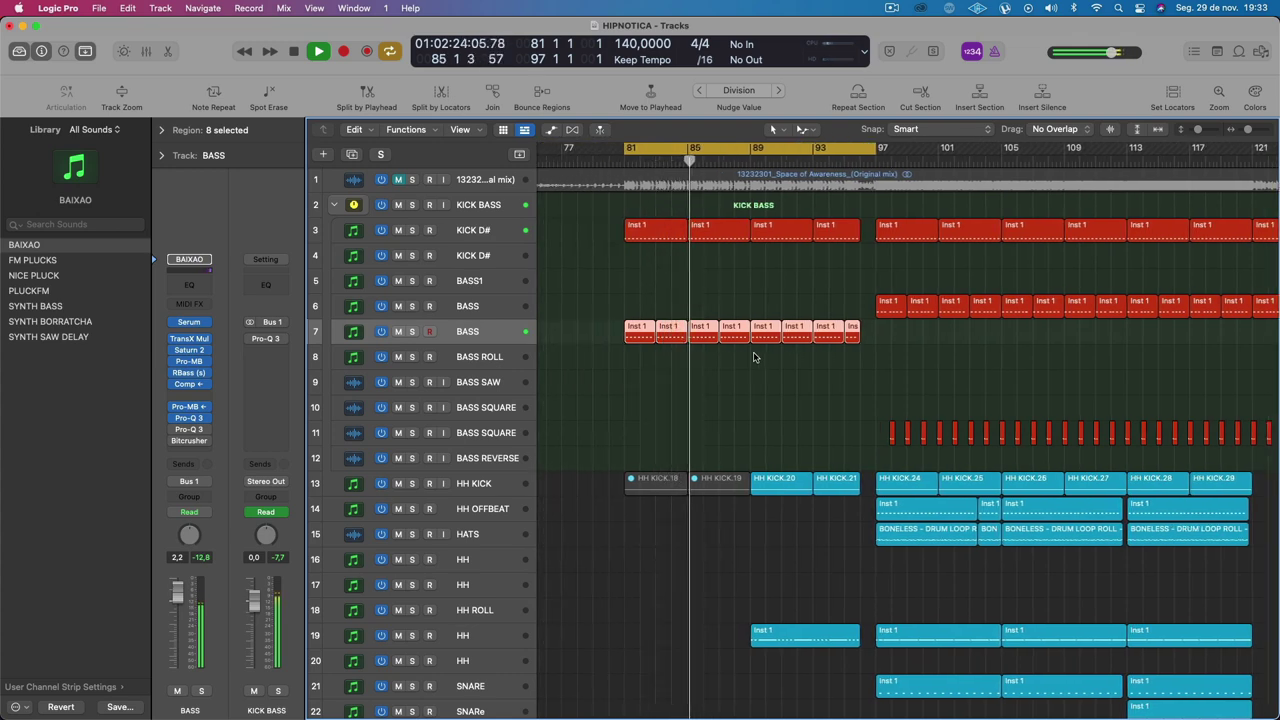
# Step: Turn the cycle off and play the transition from about bar 96 into the section starting at bar 97
pyautogui.click(835, 150)
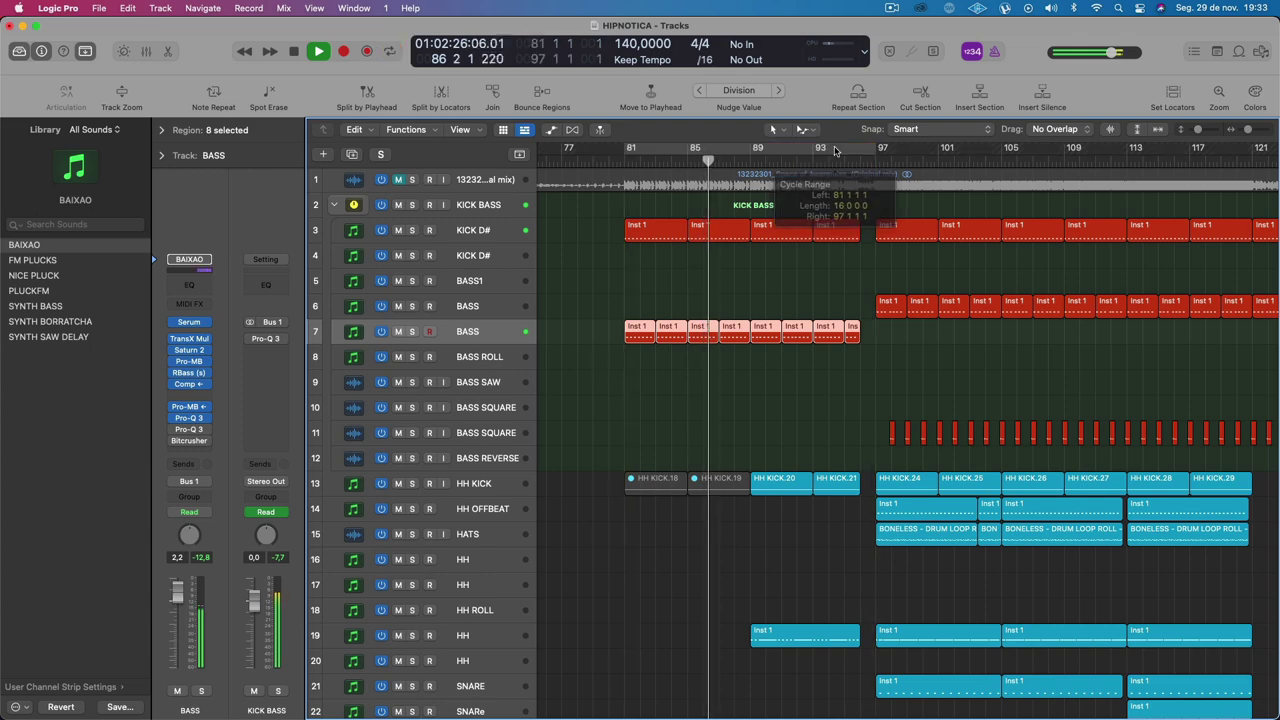
pyautogui.click(851, 163)
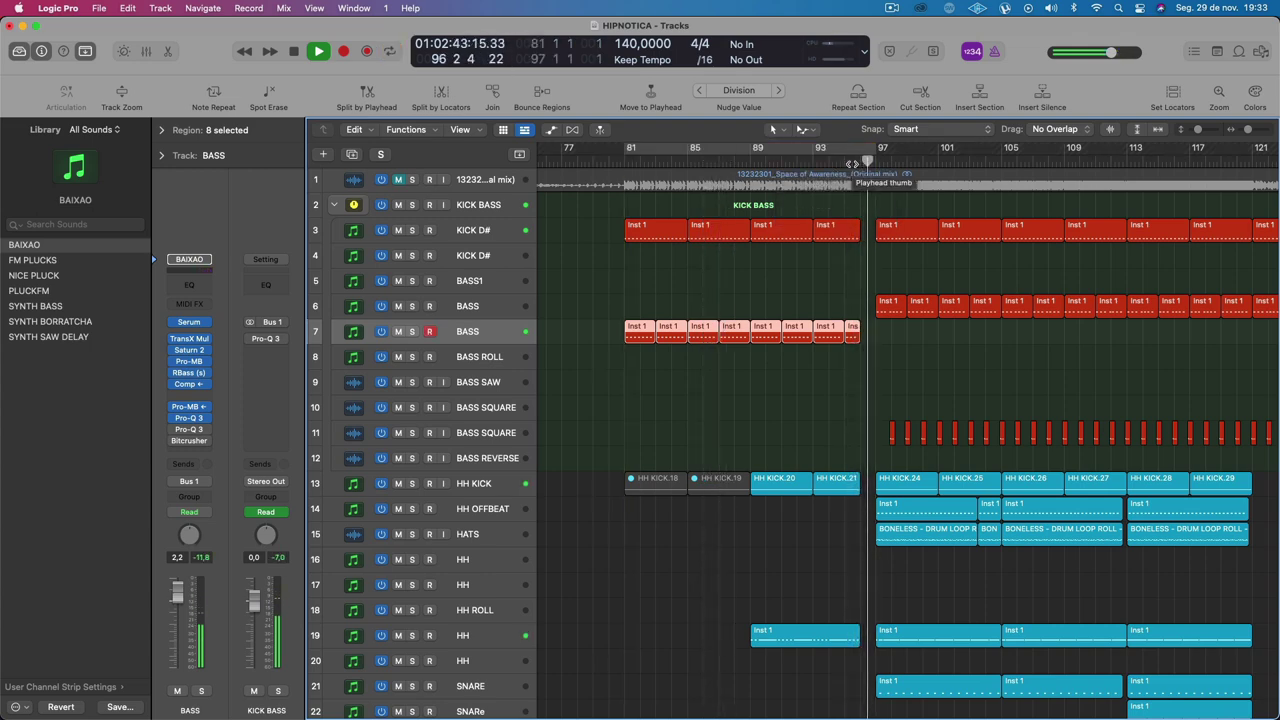
pyautogui.hscroll(10, 840, 300)
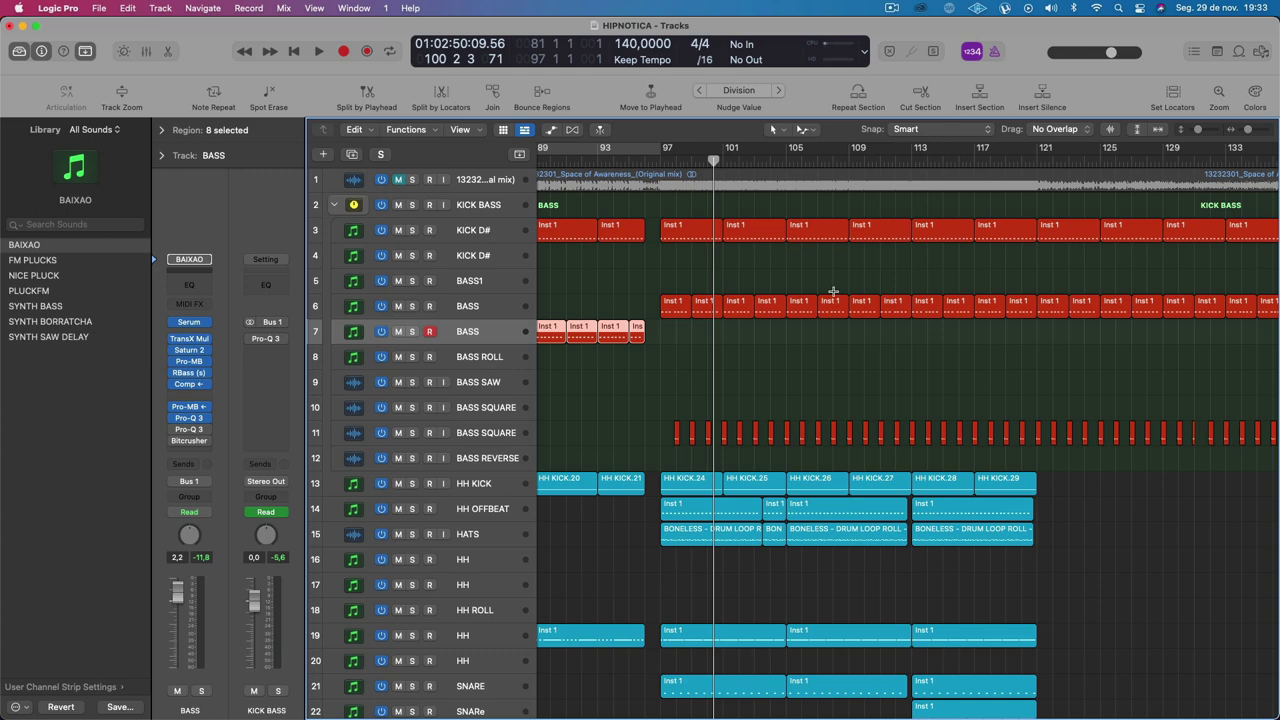
# Step: Select the BASS1 track and solo the KICK BASS group together with the HH KICK track
pyautogui.hscroll(-15, 833, 291)
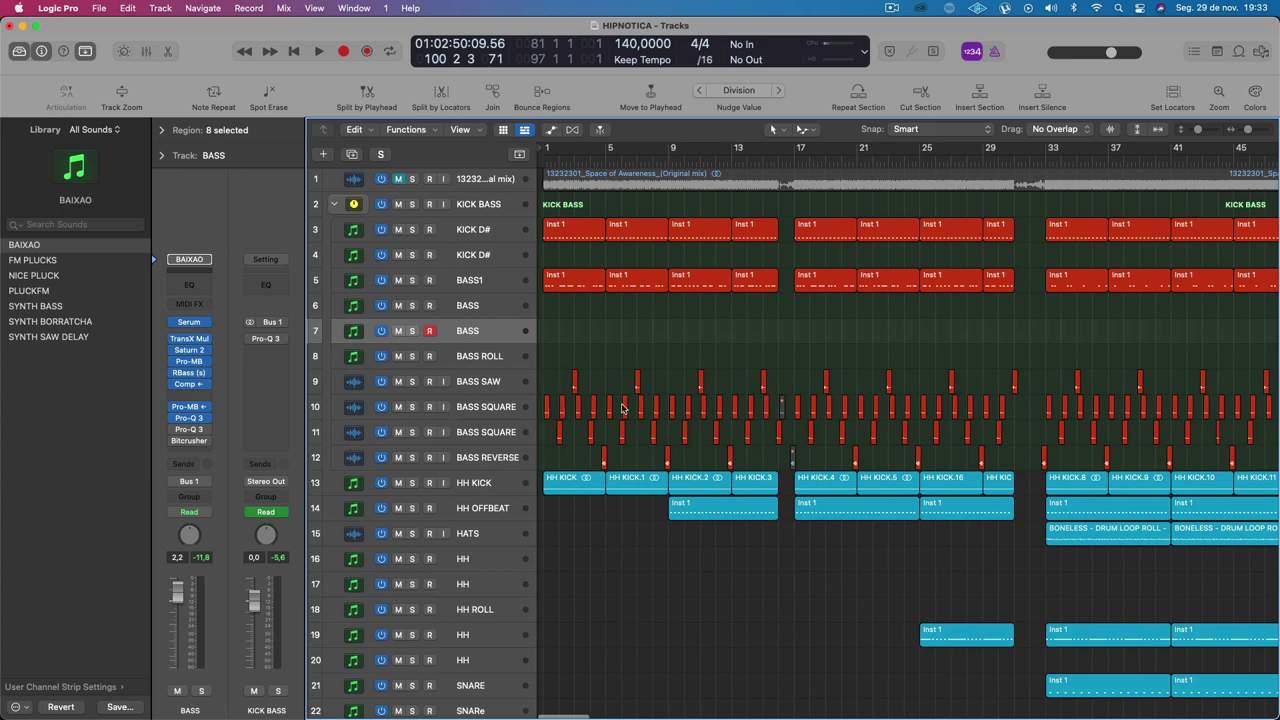
pyautogui.click(482, 274)
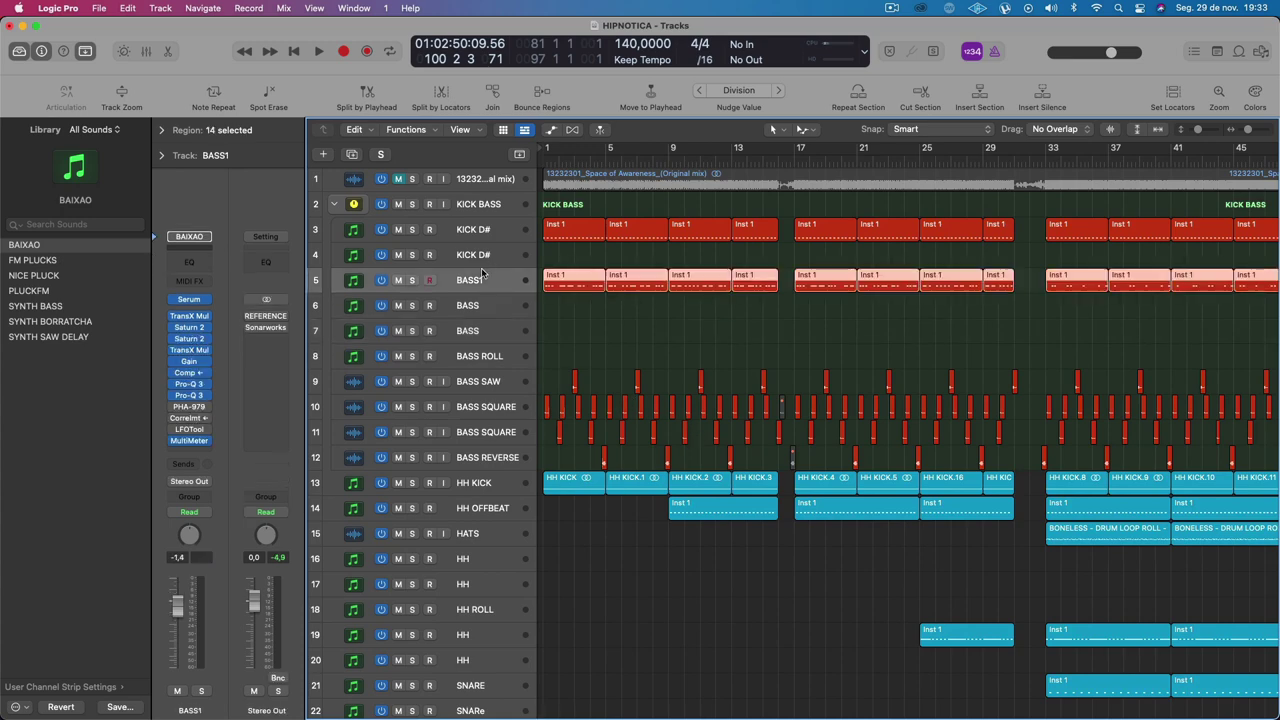
pyautogui.click(411, 204)
pyautogui.click(411, 480)
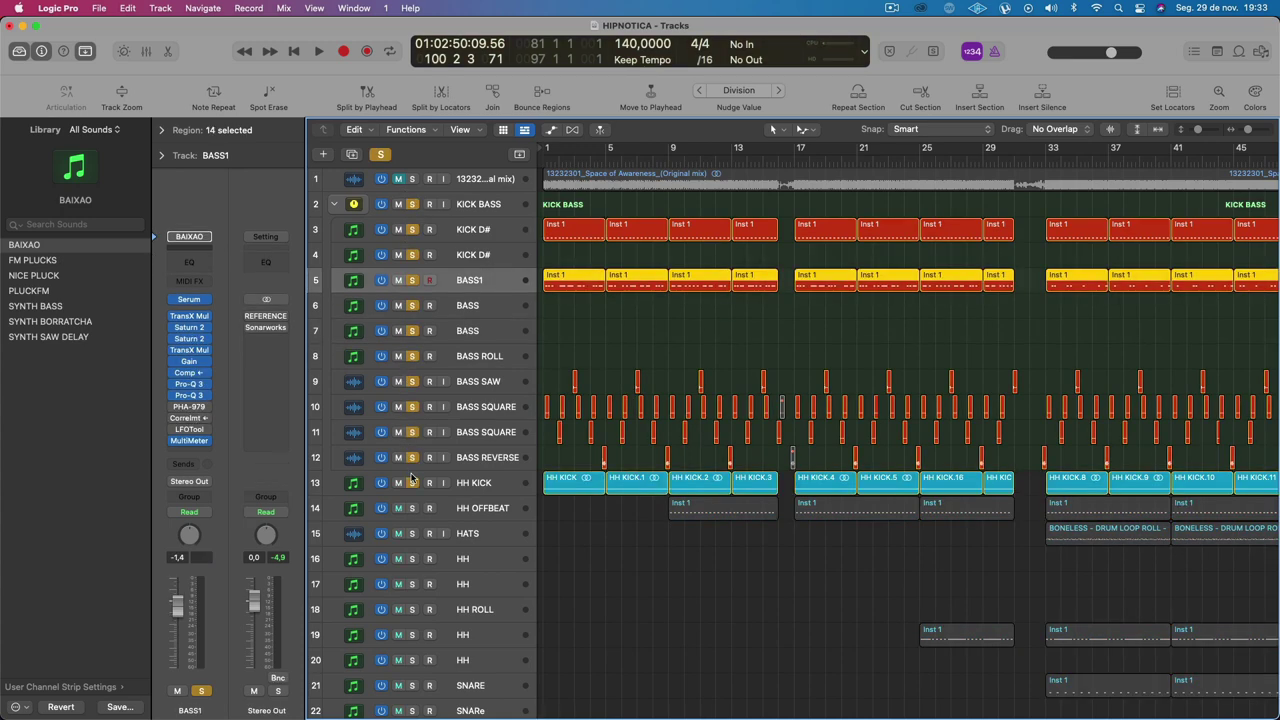
# Step: Set the cycle to bars 1 to 17, play the soloed kick, bass and HH KICK tracks, and stop playback
pyautogui.hscroll(-15, 632, 408)
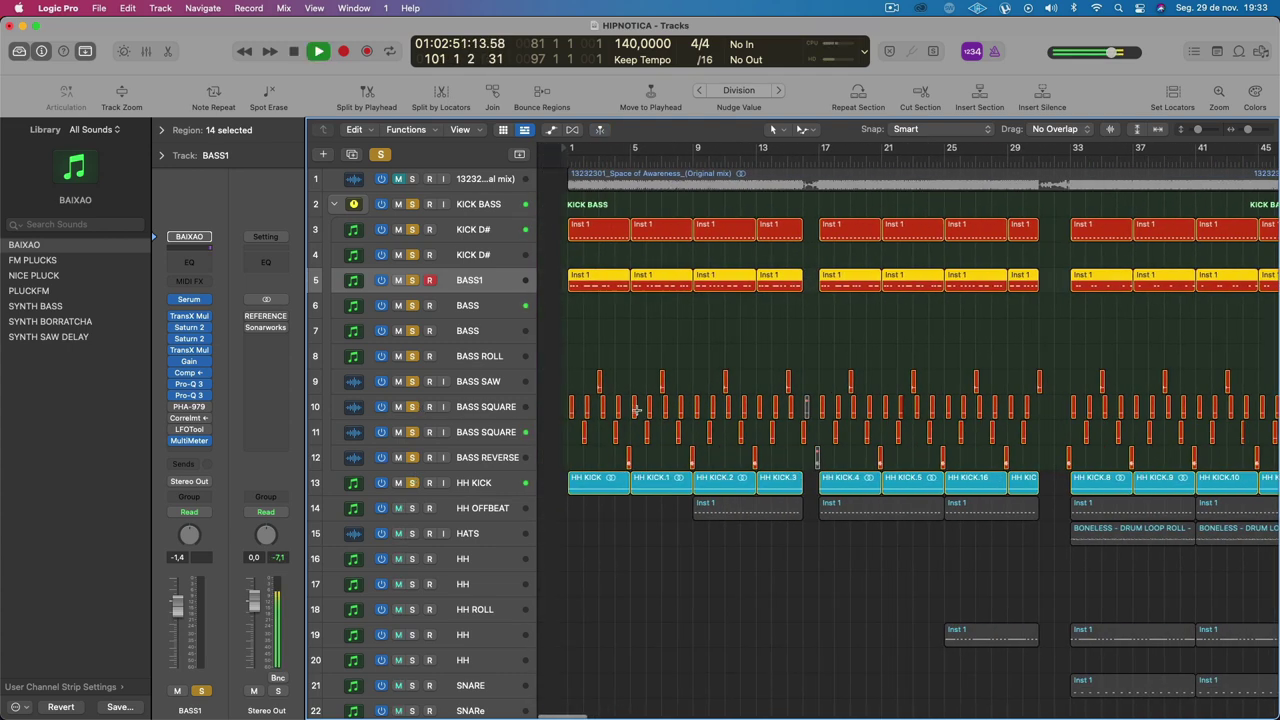
pyautogui.moveTo(545, 152); pyautogui.dragTo(800, 200)
pyautogui.press('space')
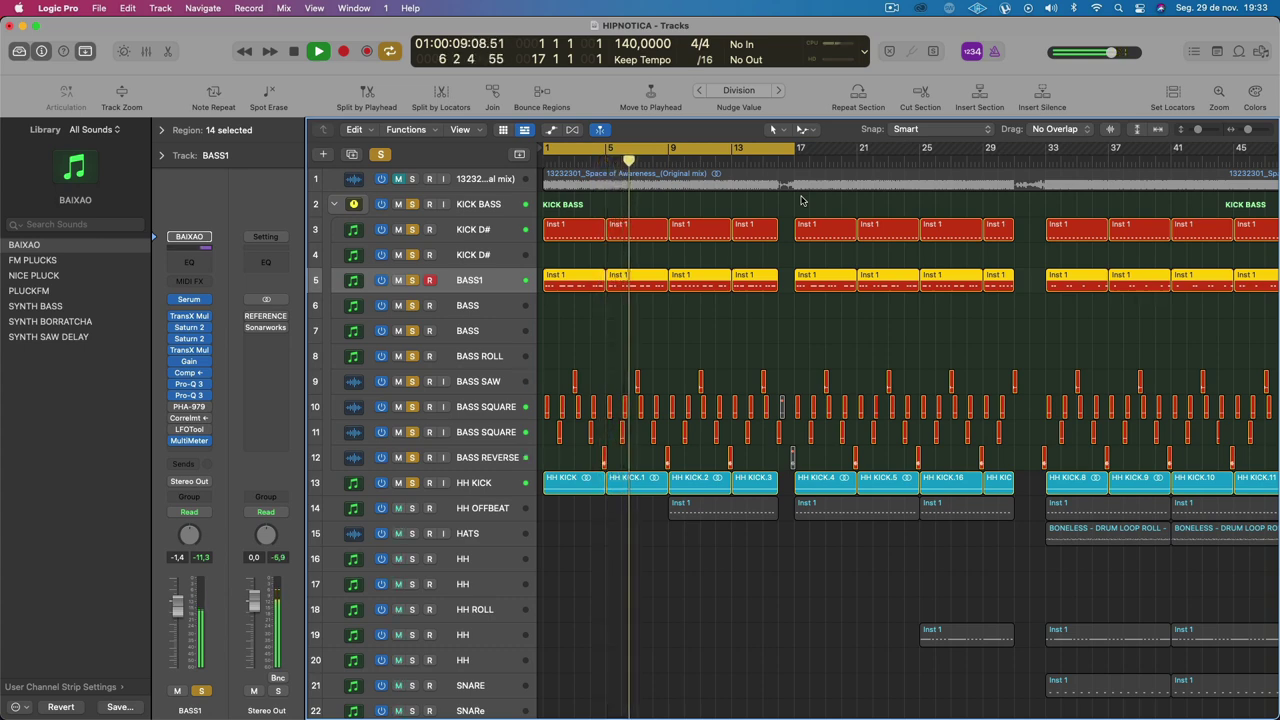
pyautogui.press('space')
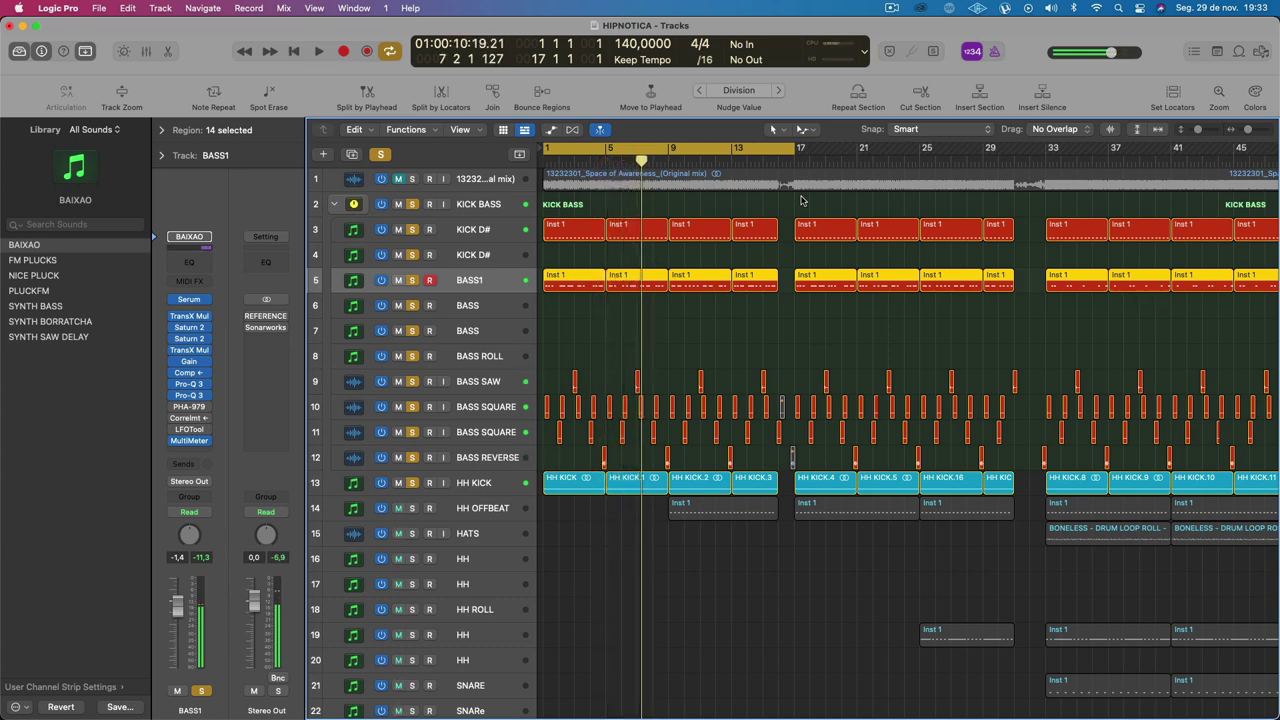